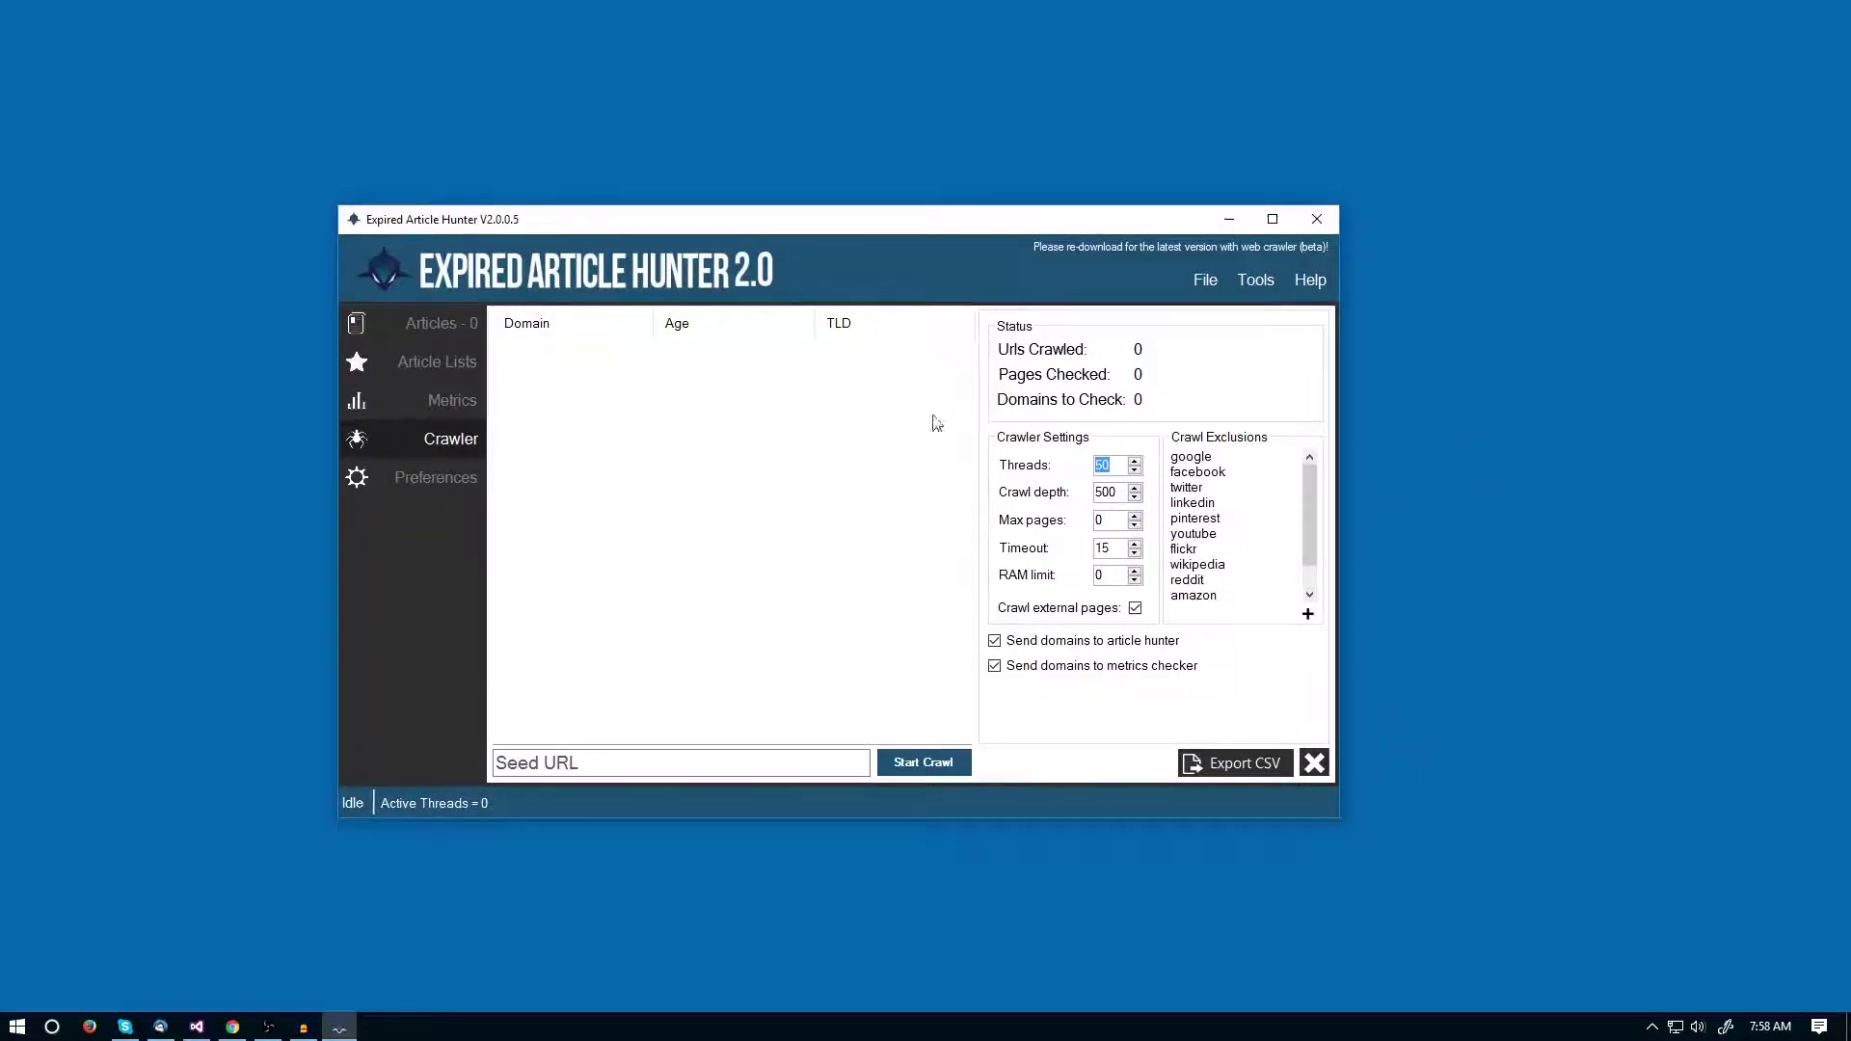
- Go through the crawler's thread, max pages, timeout and RAM limit settings, switching crawling of external pages off and on again
{"action": "left_click_drag", "start_coordinate": [843, 229], "coordinate": [913, 248]}
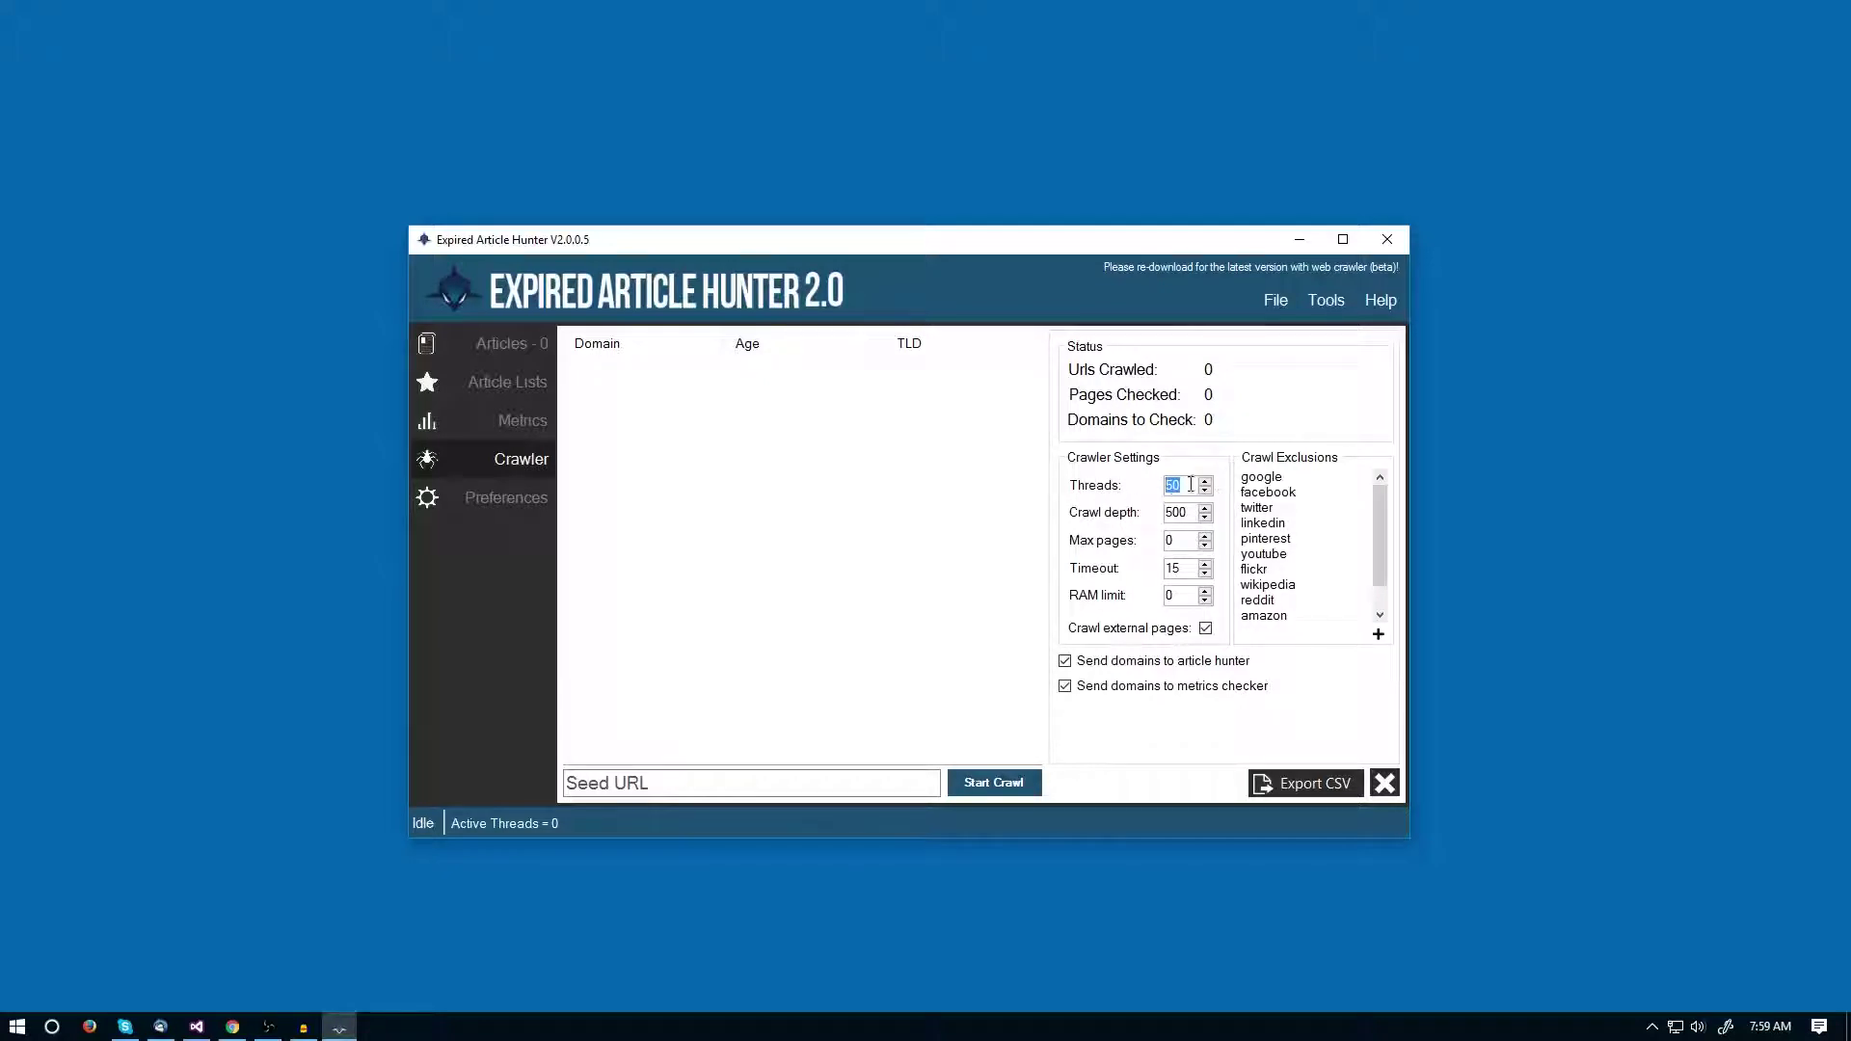
{"action": "key", "text": "End"}
{"action": "key", "text": "shift+Home"}
{"action": "left_click", "coordinate": [1206, 546]}
{"action": "double_click", "coordinate": [1177, 570]}
{"action": "double_click", "coordinate": [1174, 597]}
{"action": "left_click", "coordinate": [1205, 629]}
{"action": "left_click", "coordinate": [659, 786]}
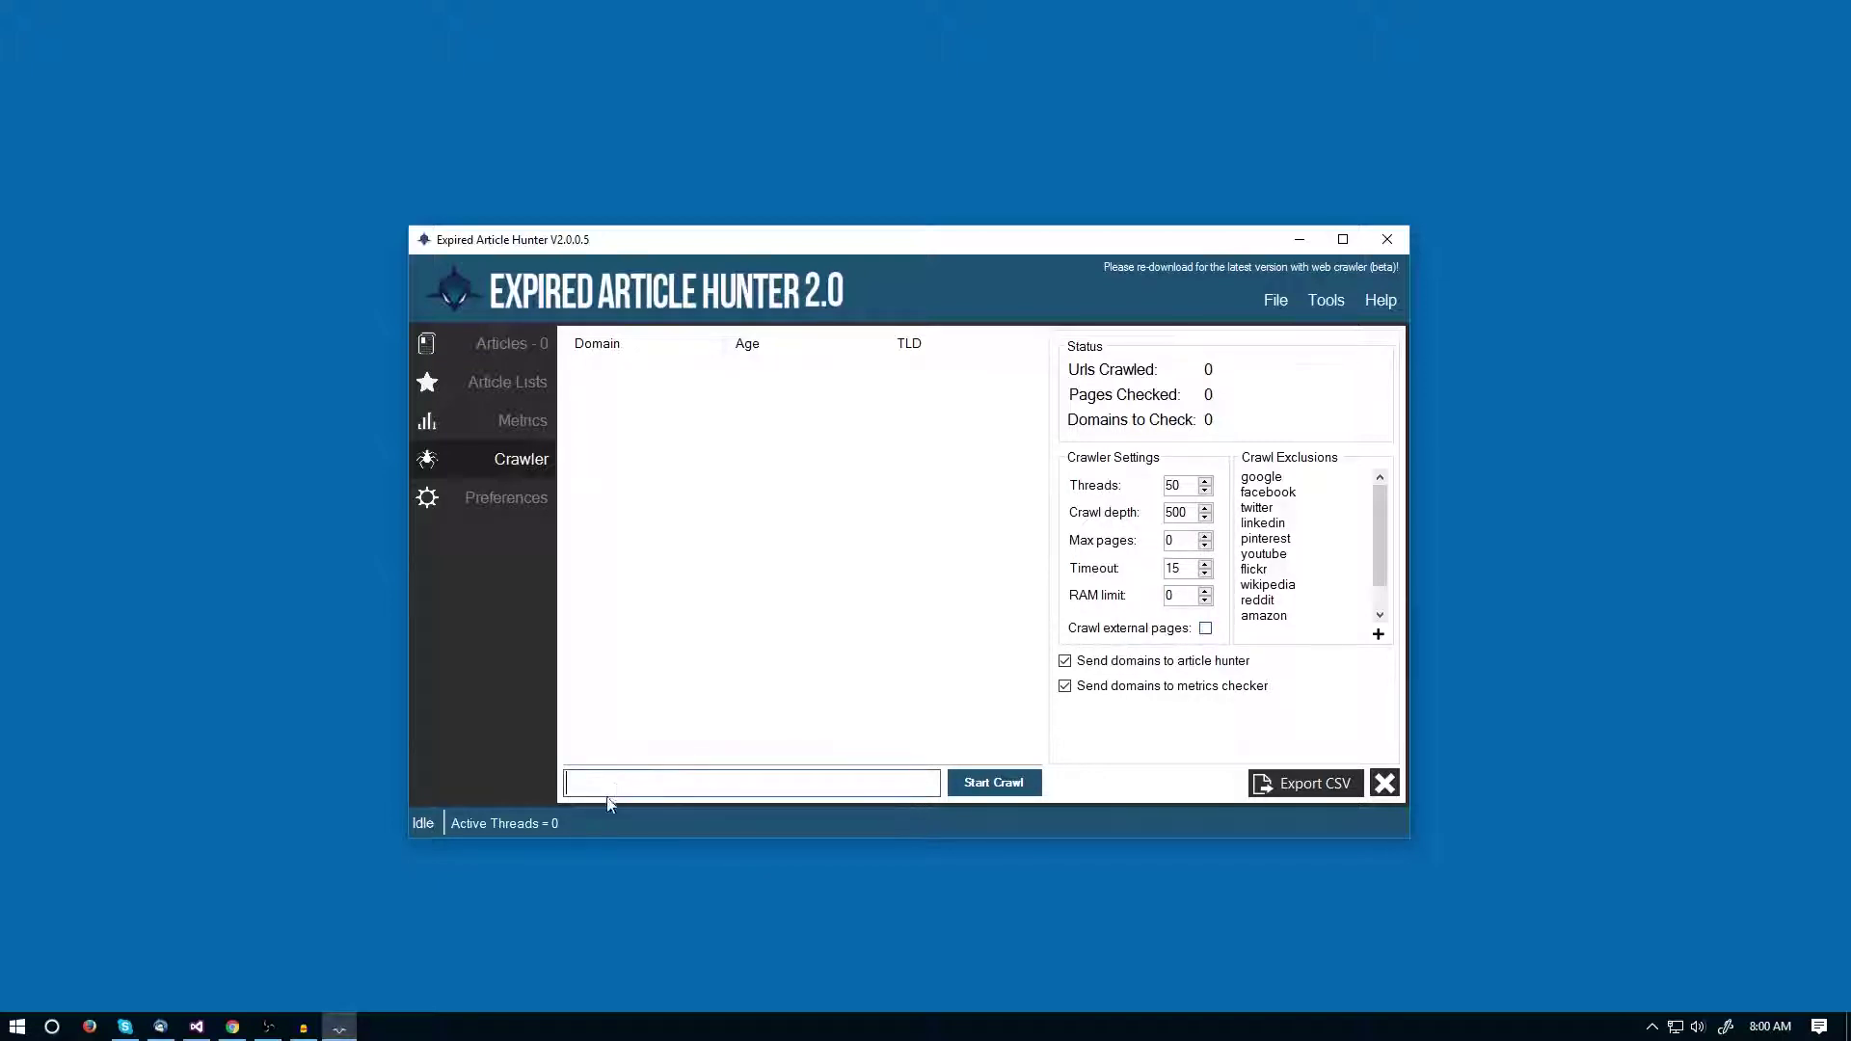
{"action": "left_click", "coordinate": [1204, 628]}
- Examine the full list of crawl exclusions, including the wikipedia and facebook entries
{"action": "left_click_drag", "start_coordinate": [1376, 503], "coordinate": [1389, 502]}
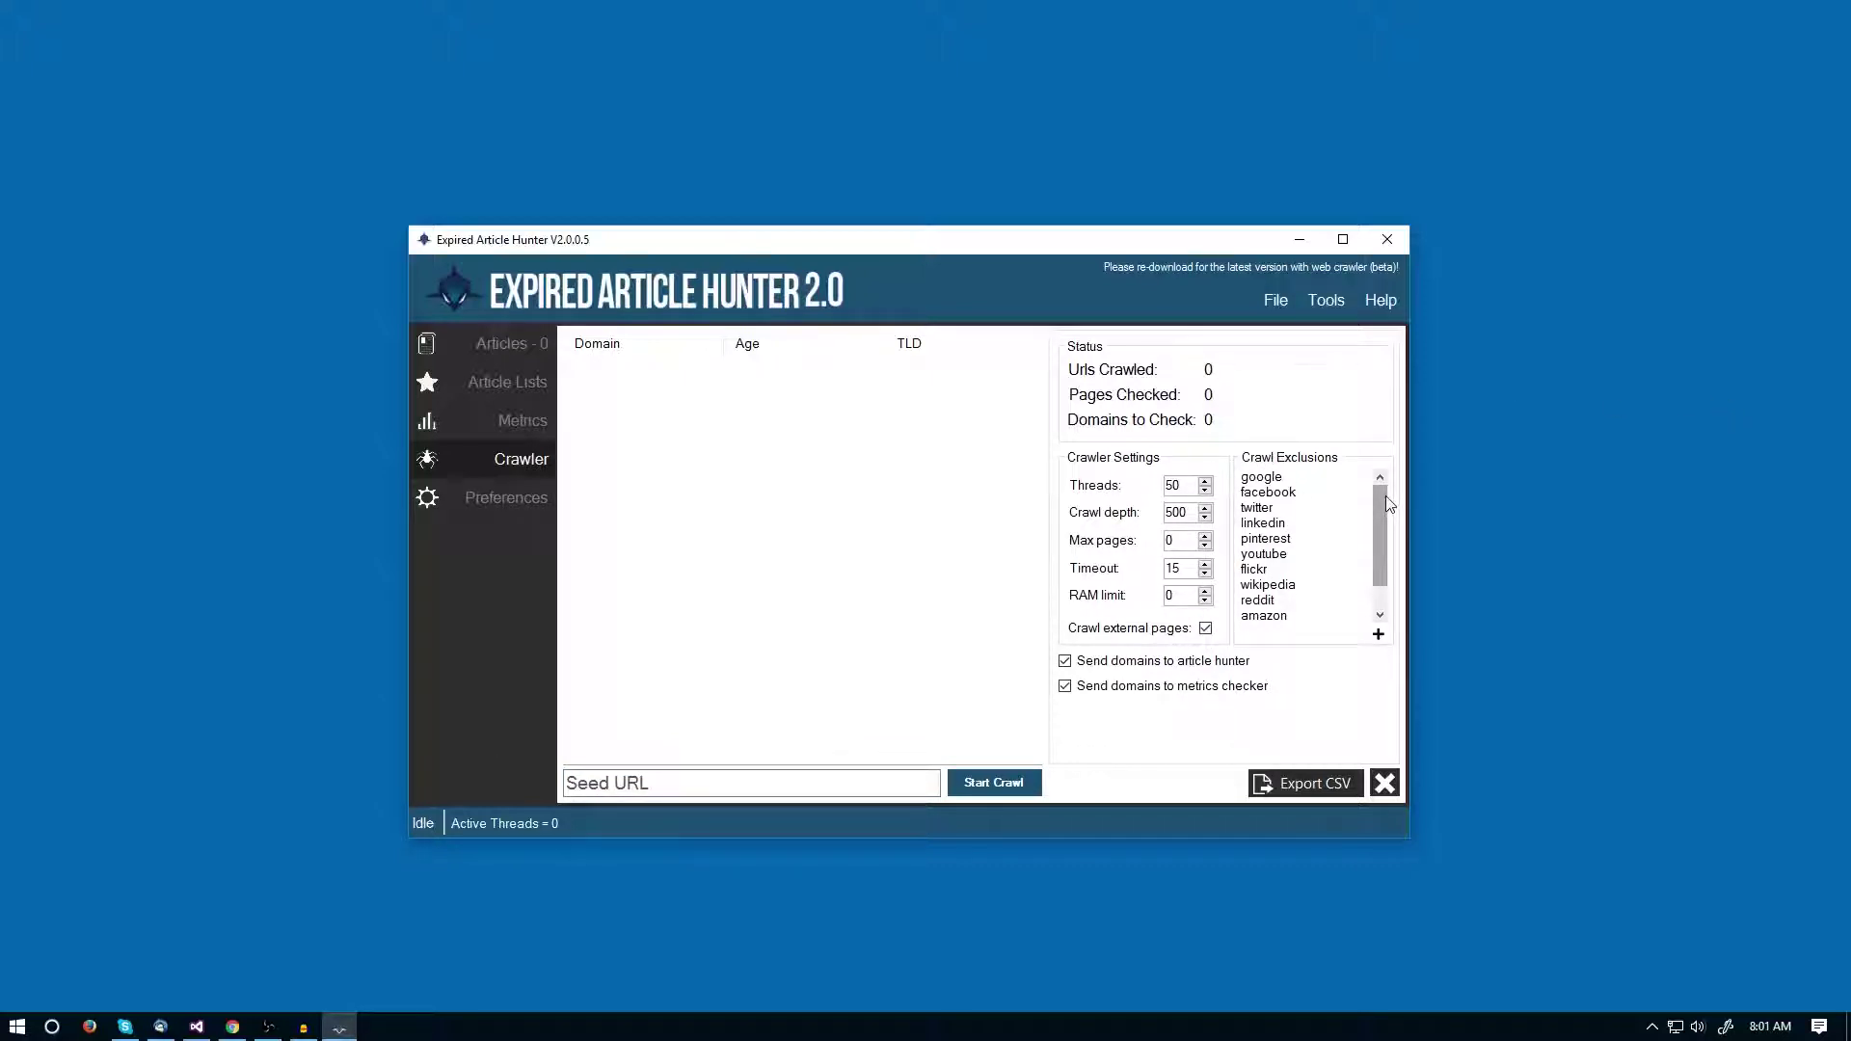
{"action": "left_click_drag", "start_coordinate": [1378, 514], "coordinate": [1352, 472]}
{"action": "left_click_drag", "start_coordinate": [1382, 506], "coordinate": [1381, 544]}
{"action": "scroll", "coordinate": [1380, 569], "scroll_direction": "up", "scroll_amount": 1}
{"action": "scroll", "coordinate": [1379, 505], "scroll_direction": "down", "scroll_amount": 2}
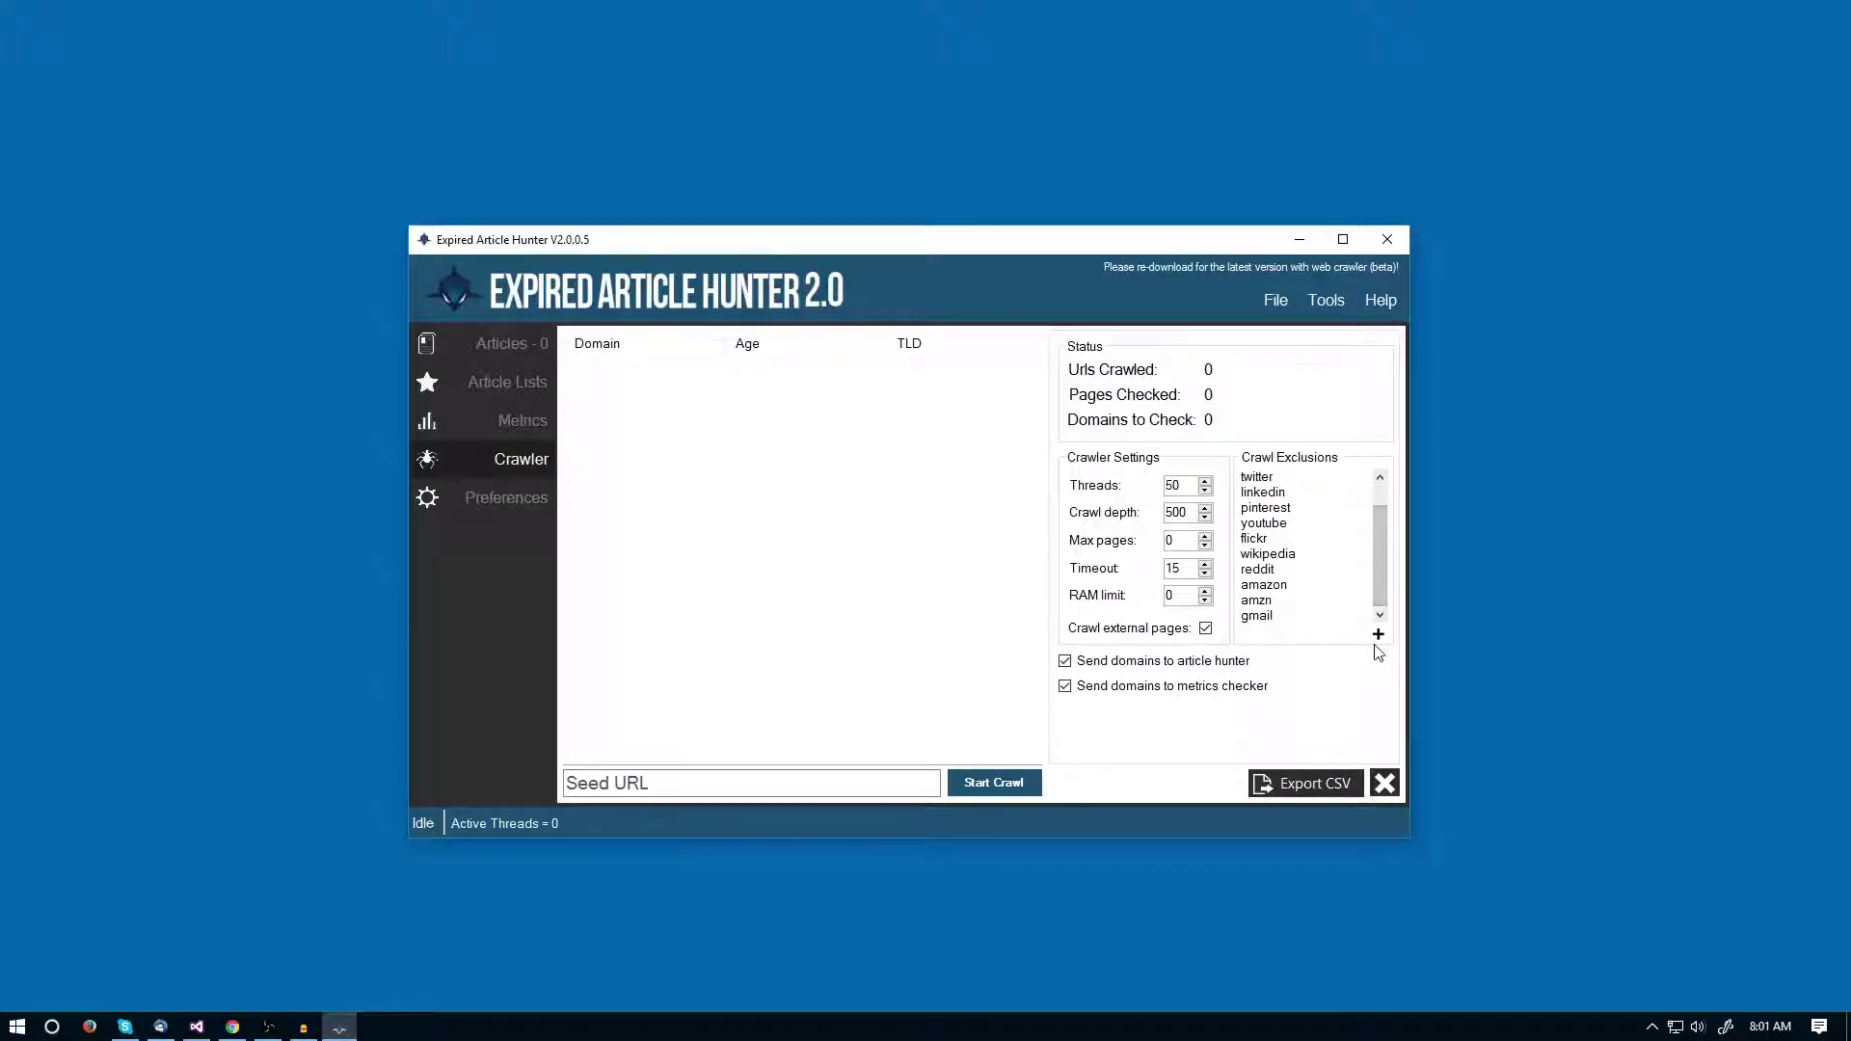
{"action": "scroll", "coordinate": [1378, 580], "scroll_direction": "up", "scroll_amount": 2}
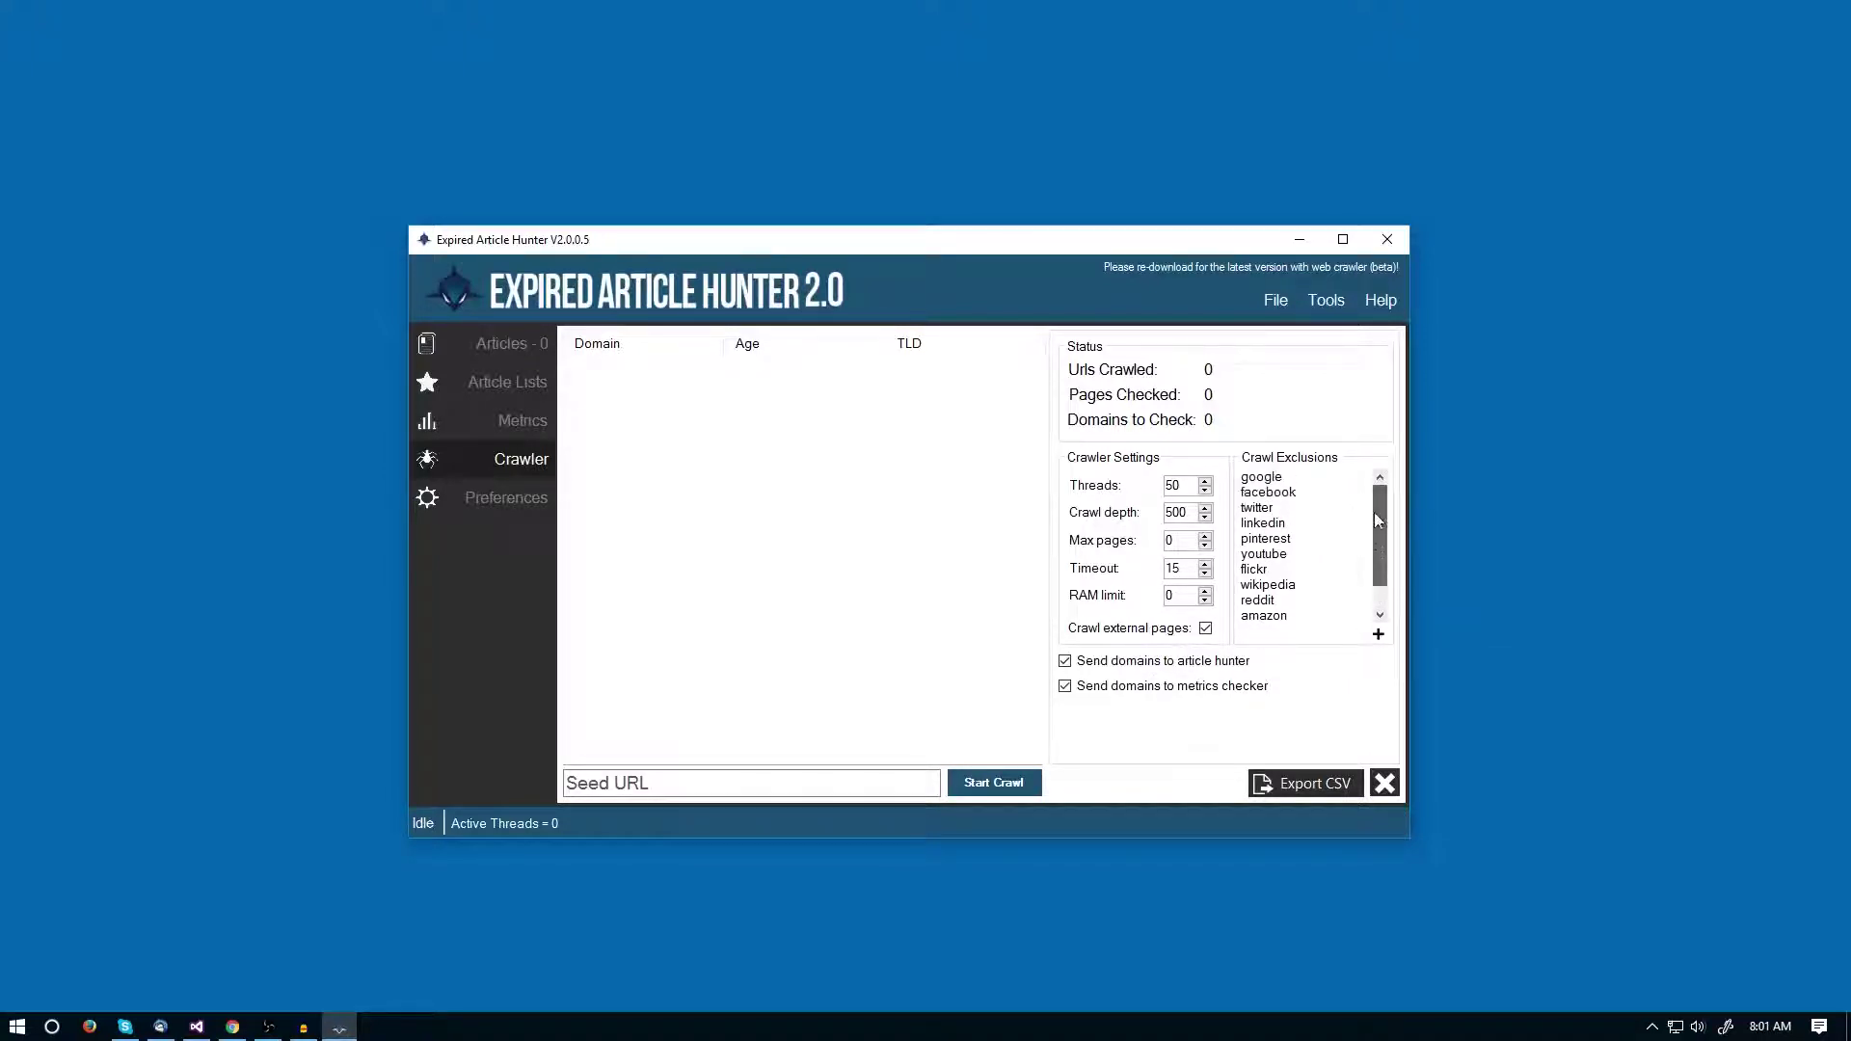
{"action": "scroll", "coordinate": [1379, 529], "scroll_direction": "down", "scroll_amount": 2}
{"action": "scroll", "coordinate": [1378, 569], "scroll_direction": "up", "scroll_amount": 2}
{"action": "scroll", "coordinate": [1280, 511], "scroll_direction": "down", "scroll_amount": 2}
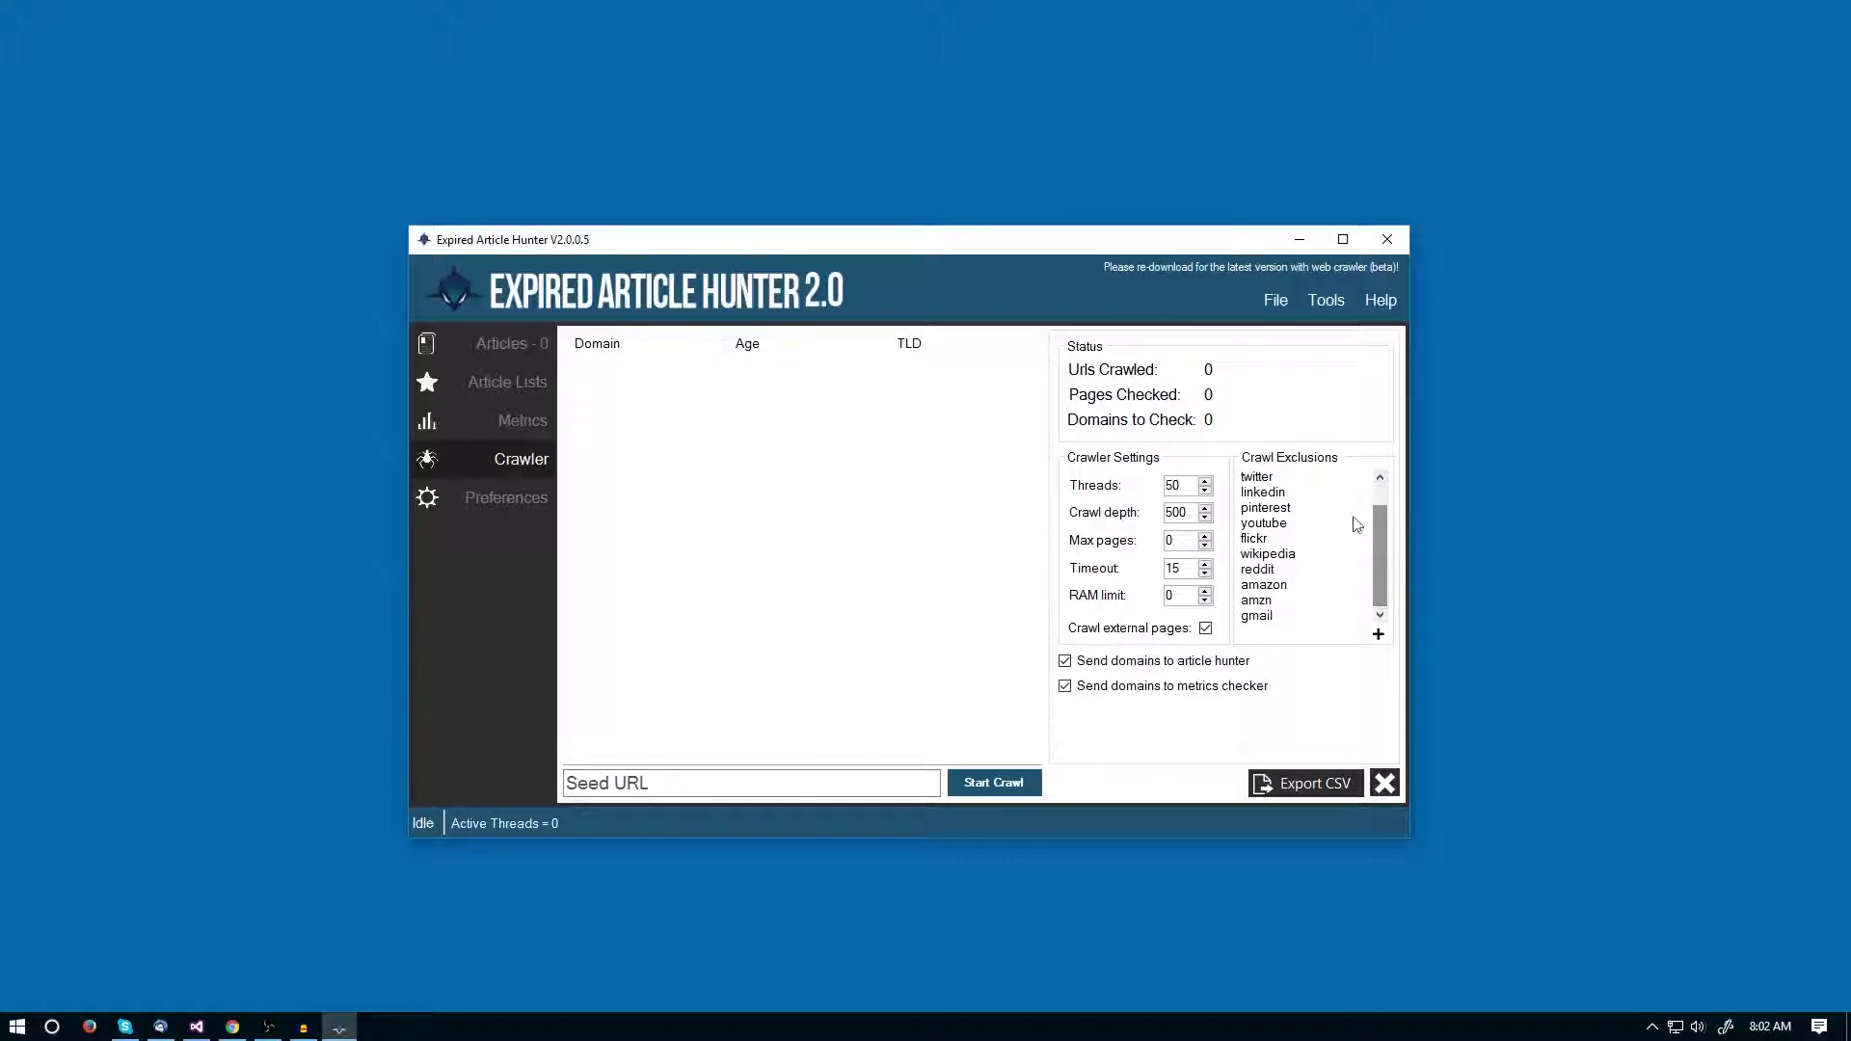
{"action": "left_click", "coordinate": [1288, 554]}
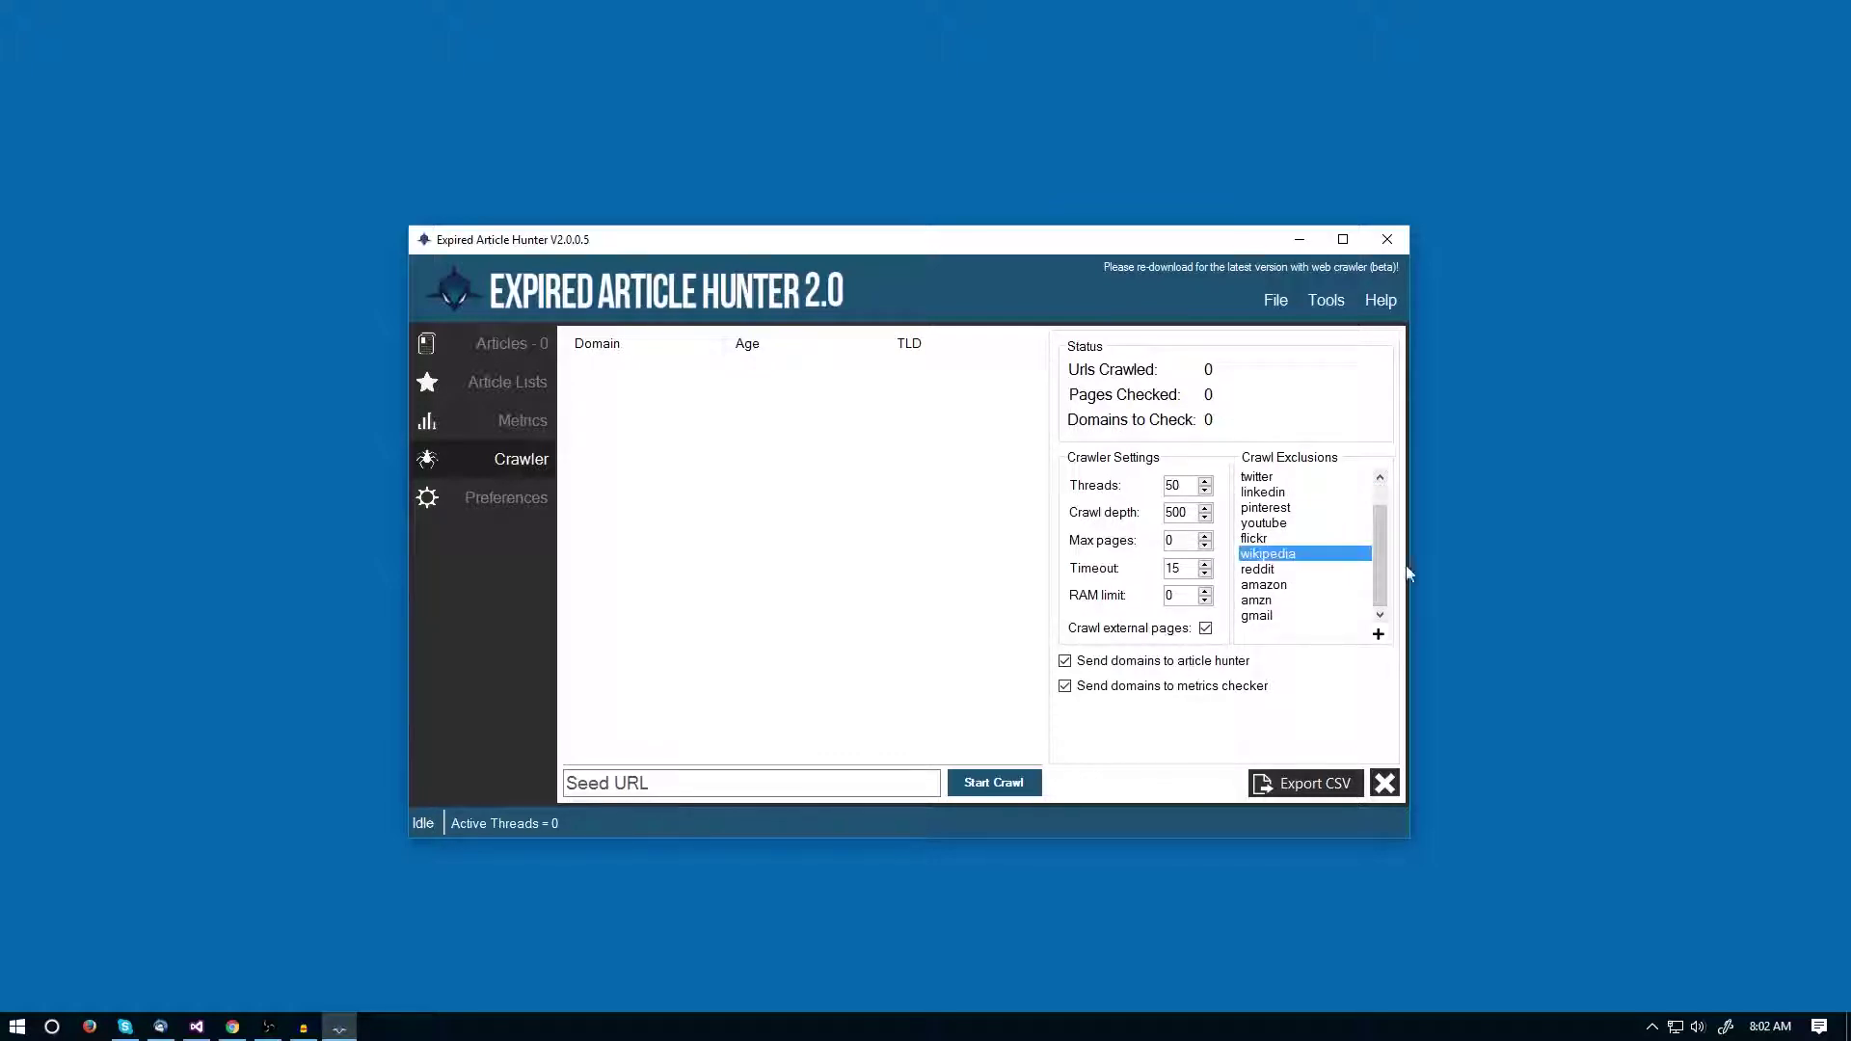
{"action": "scroll", "coordinate": [1378, 507], "scroll_direction": "up", "scroll_amount": 2}
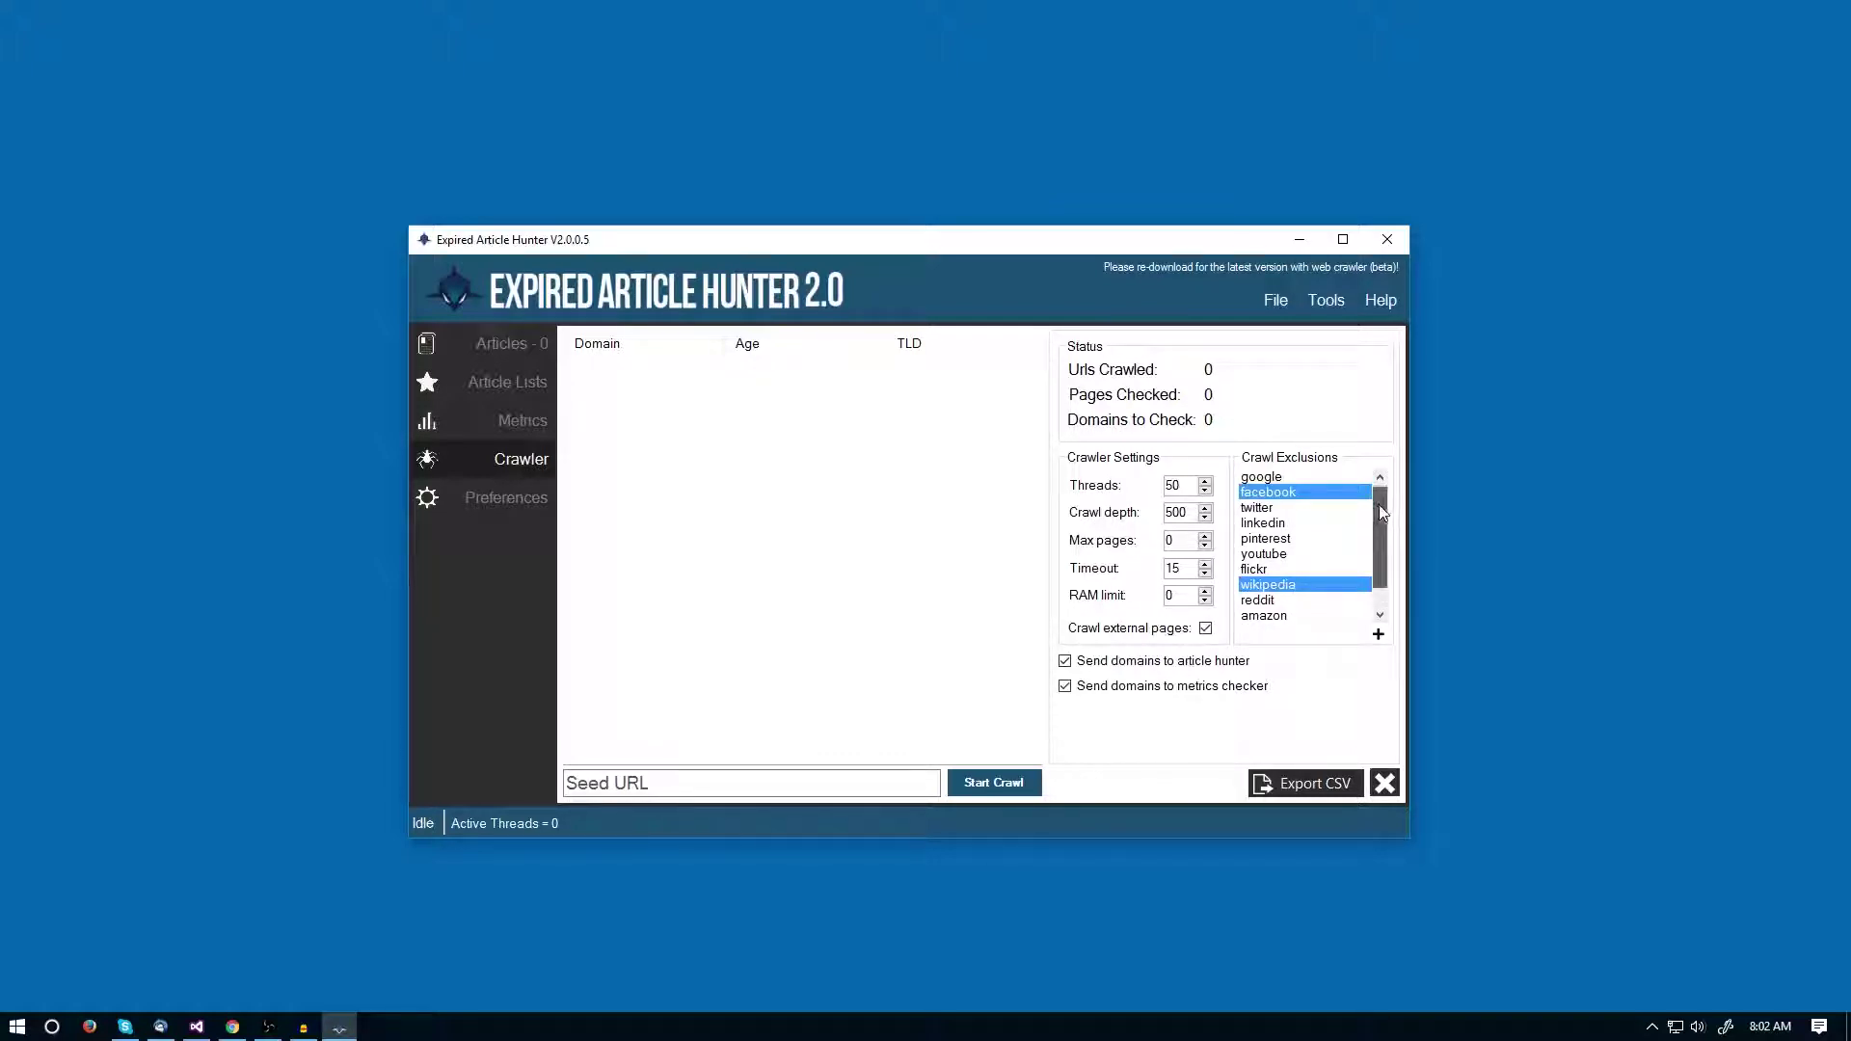
{"action": "scroll", "coordinate": [1378, 509], "scroll_direction": "down", "scroll_amount": 2}
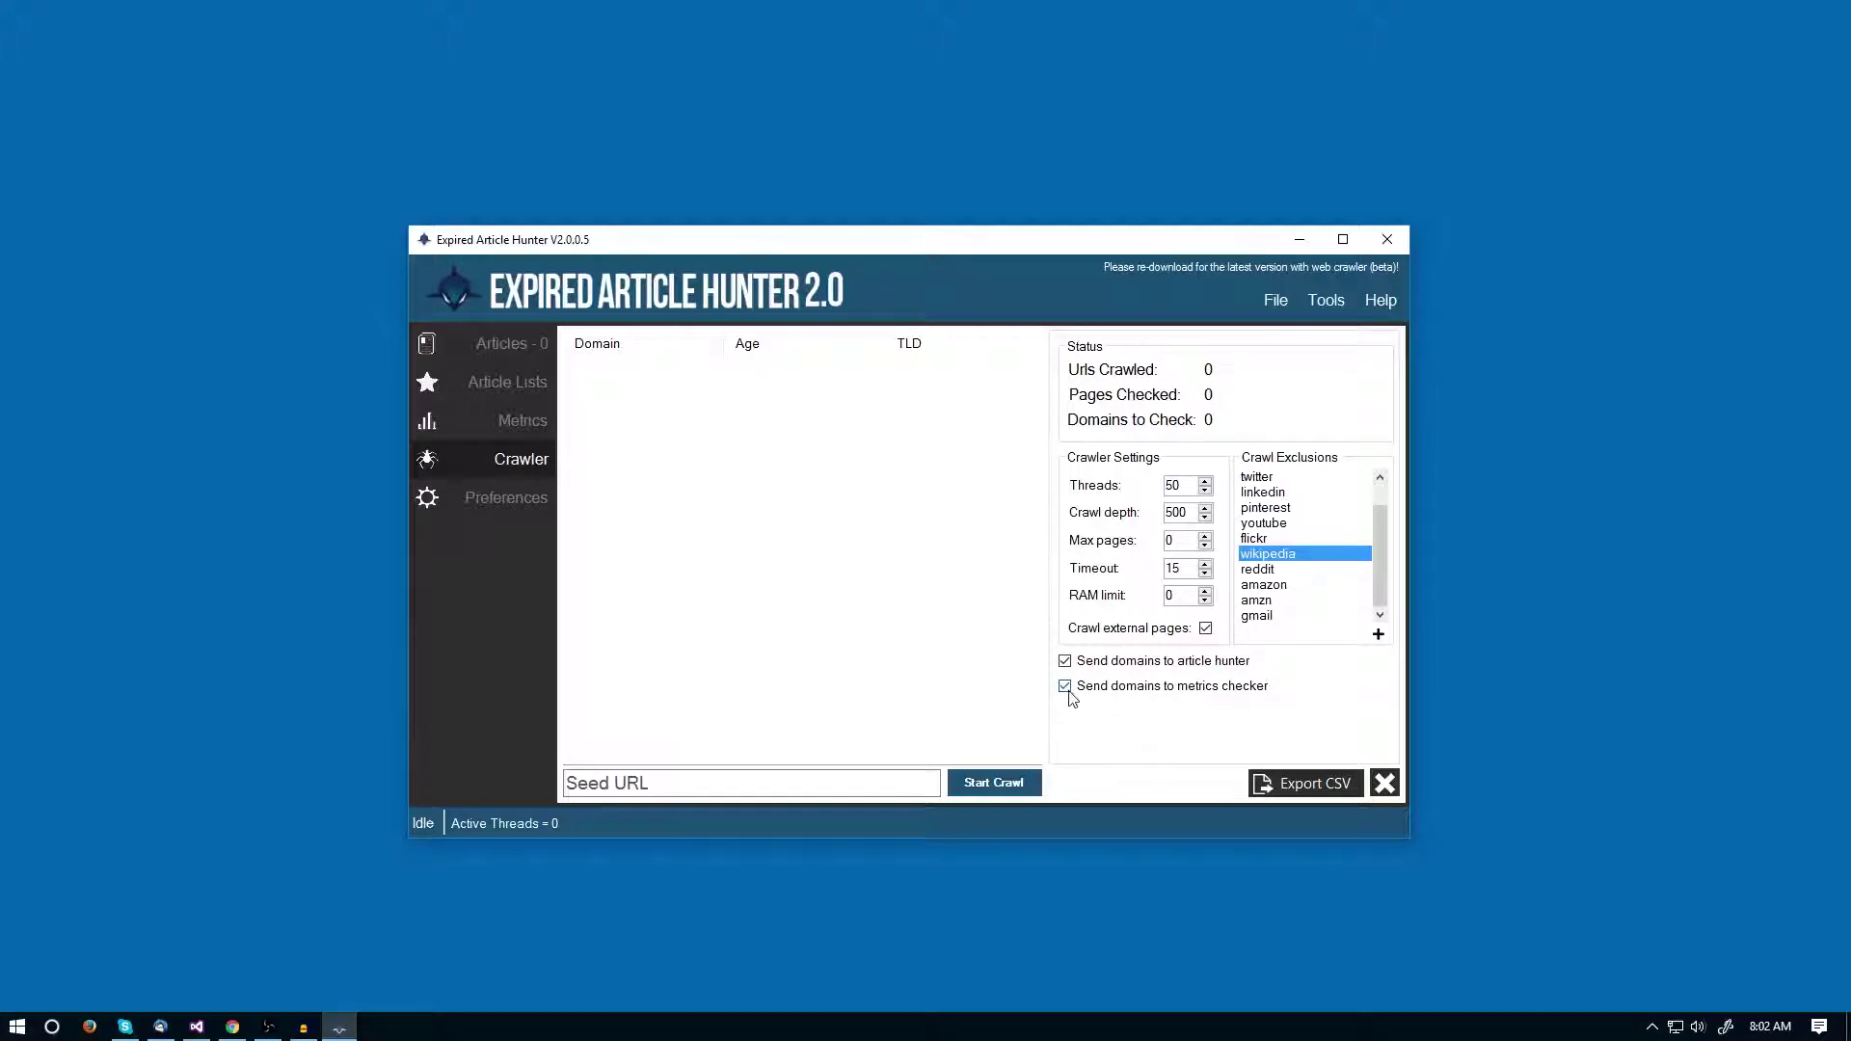
- Check the Metrics and Article Lists pages, and turn off sending crawled domains to the article hunter in the crawler
{"action": "left_click", "coordinate": [542, 429]}
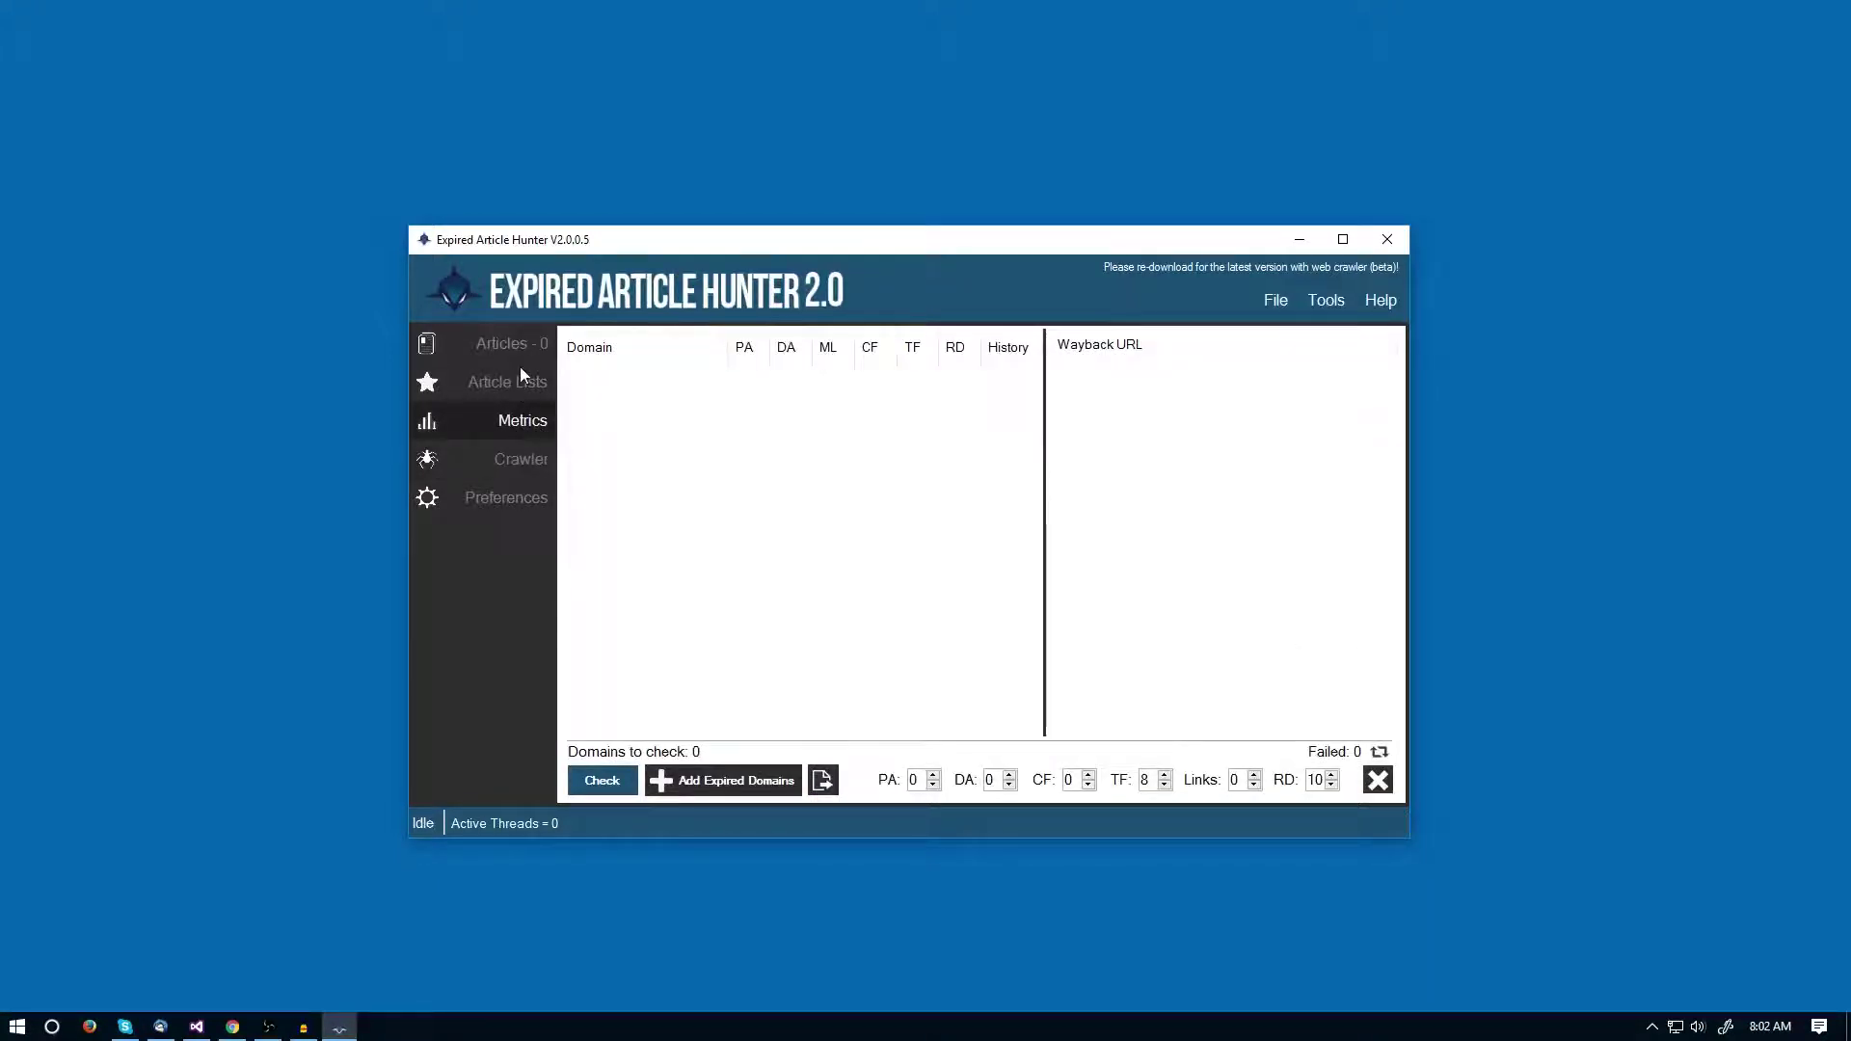
{"action": "left_click", "coordinate": [515, 378]}
{"action": "left_click", "coordinate": [515, 465]}
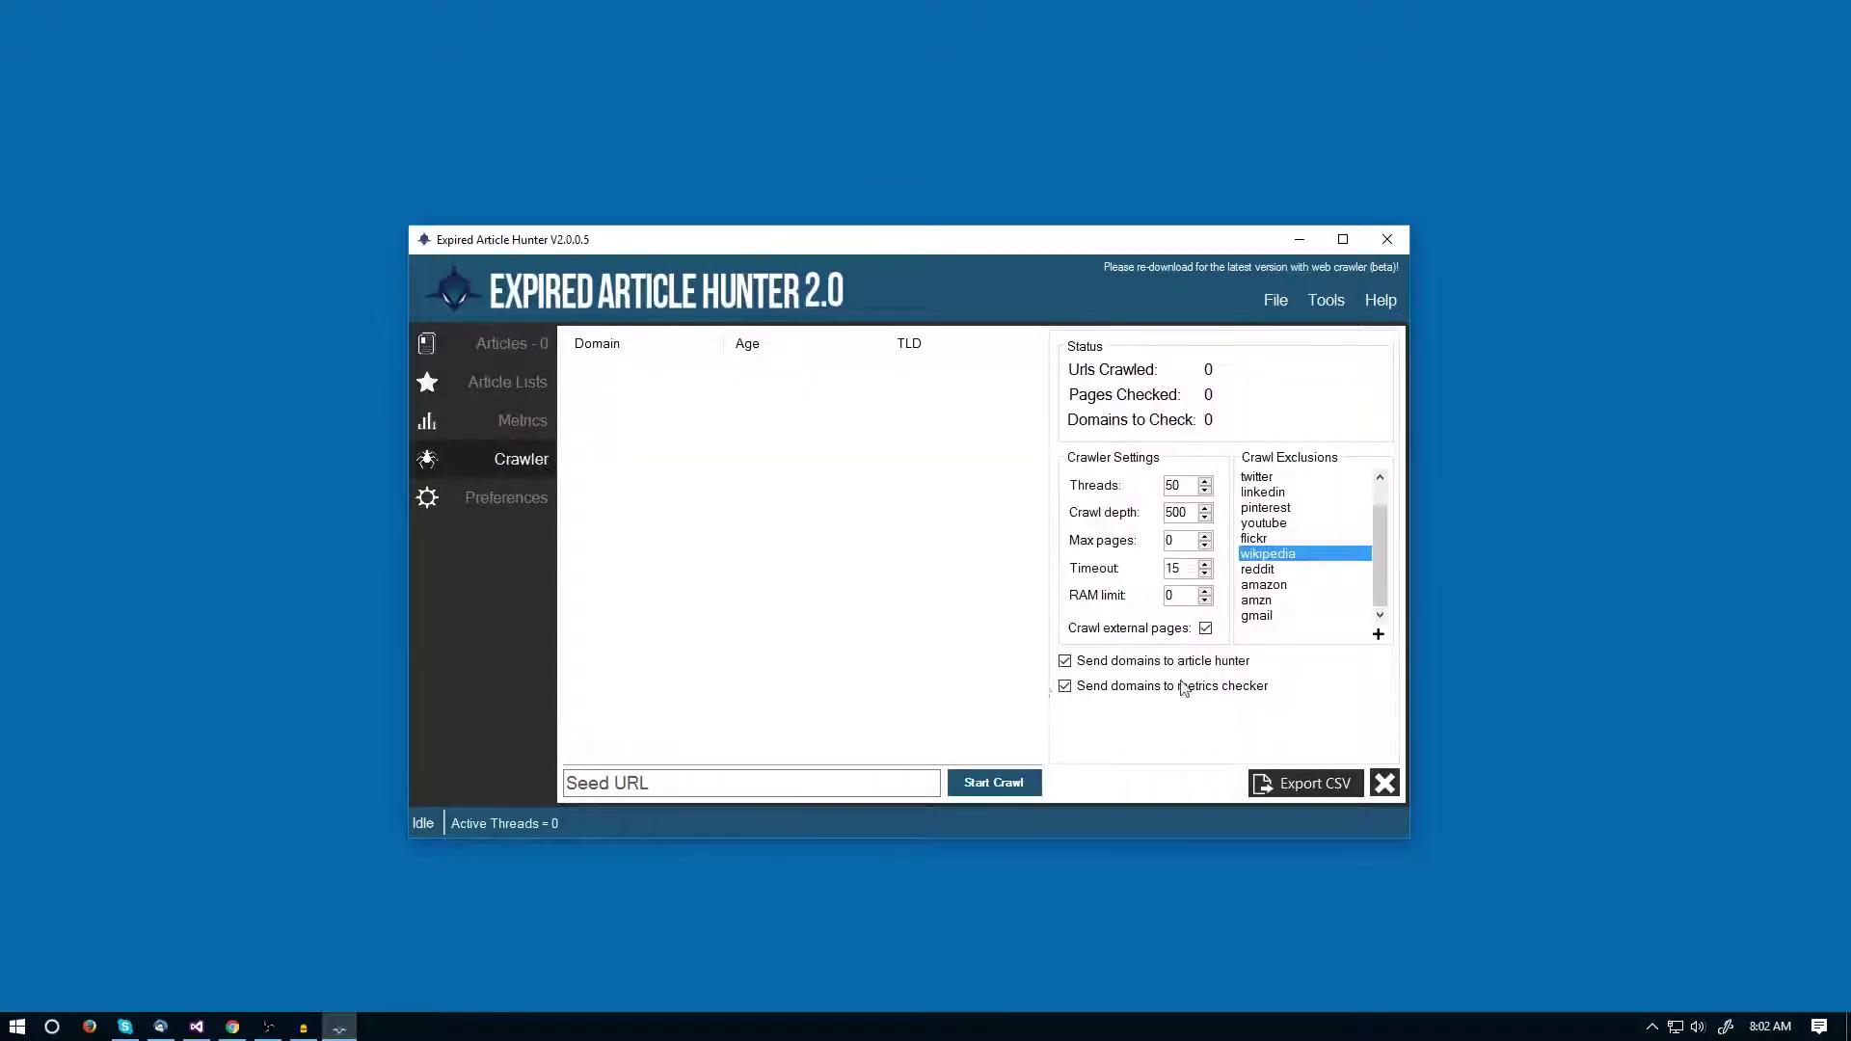
{"action": "left_click", "coordinate": [1097, 665]}
{"action": "left_click", "coordinate": [675, 781]}
- Switch to Chrome and search Google for "best construction blogs"
{"action": "mouse_move", "coordinate": [231, 1034]}
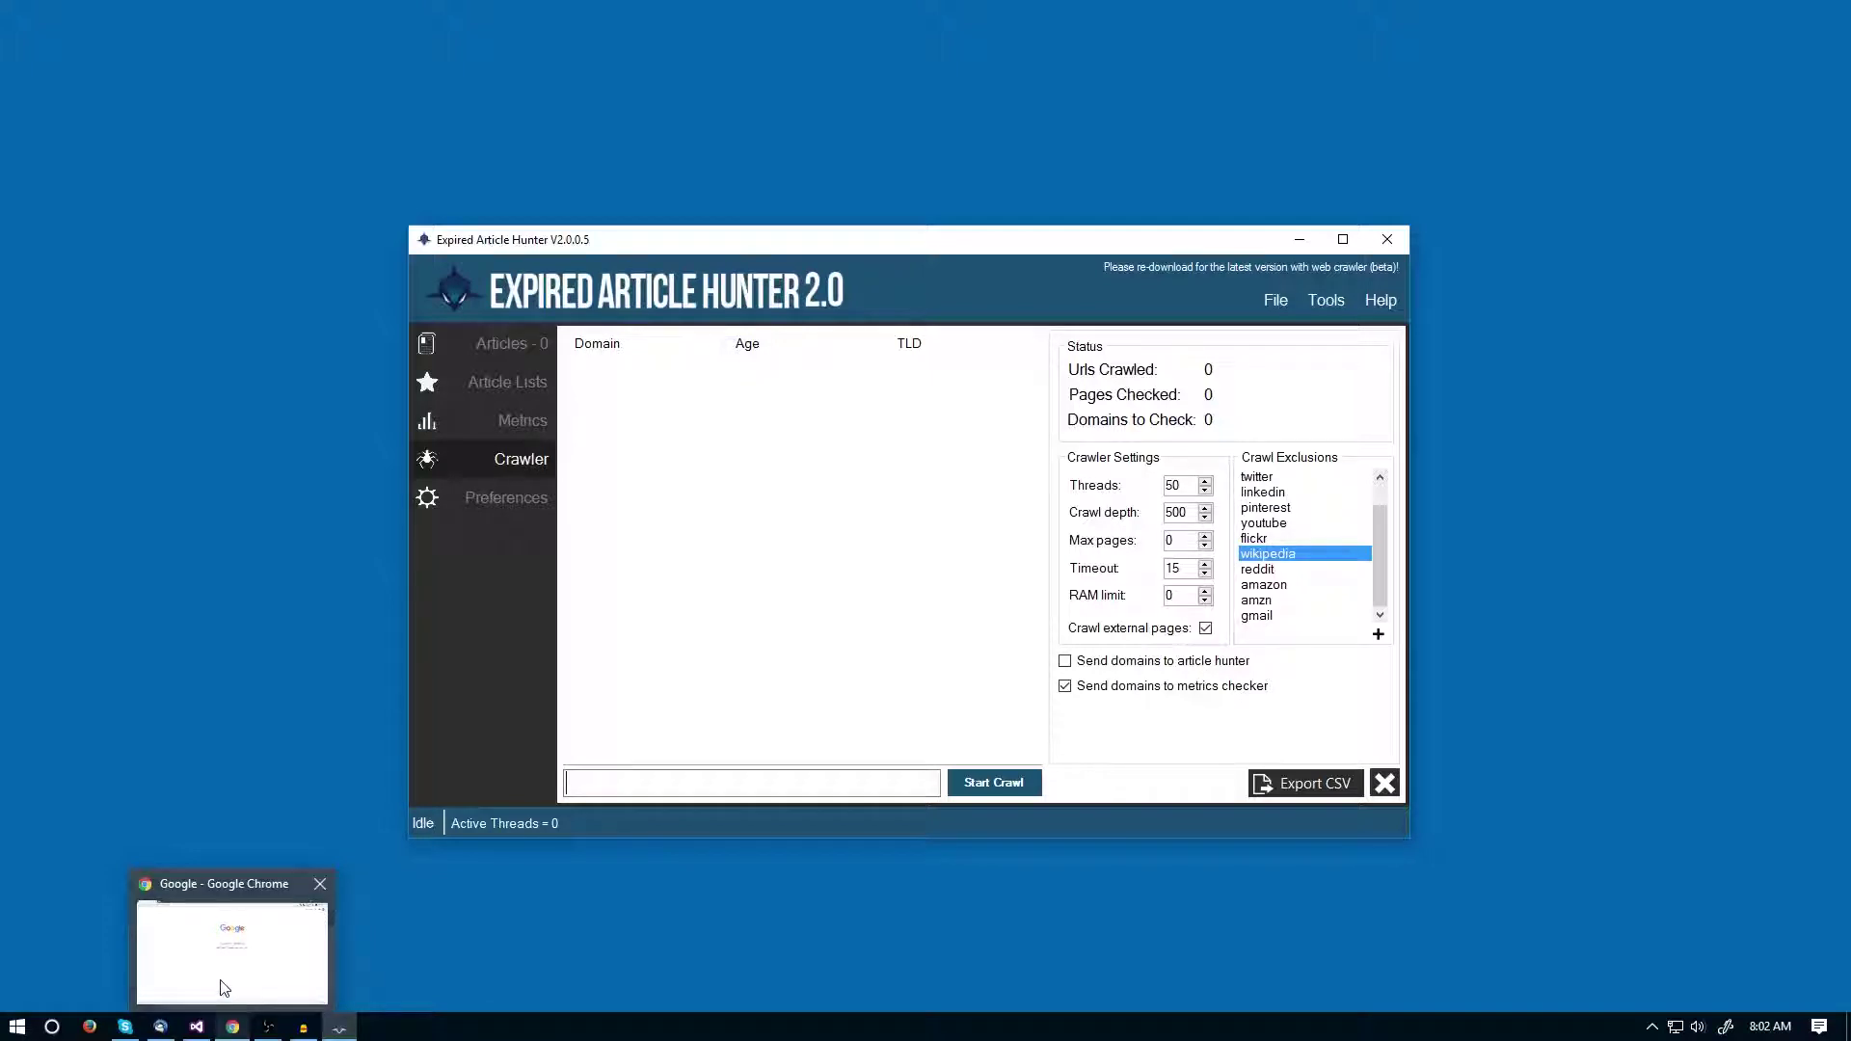
{"action": "left_click", "coordinate": [230, 1028]}
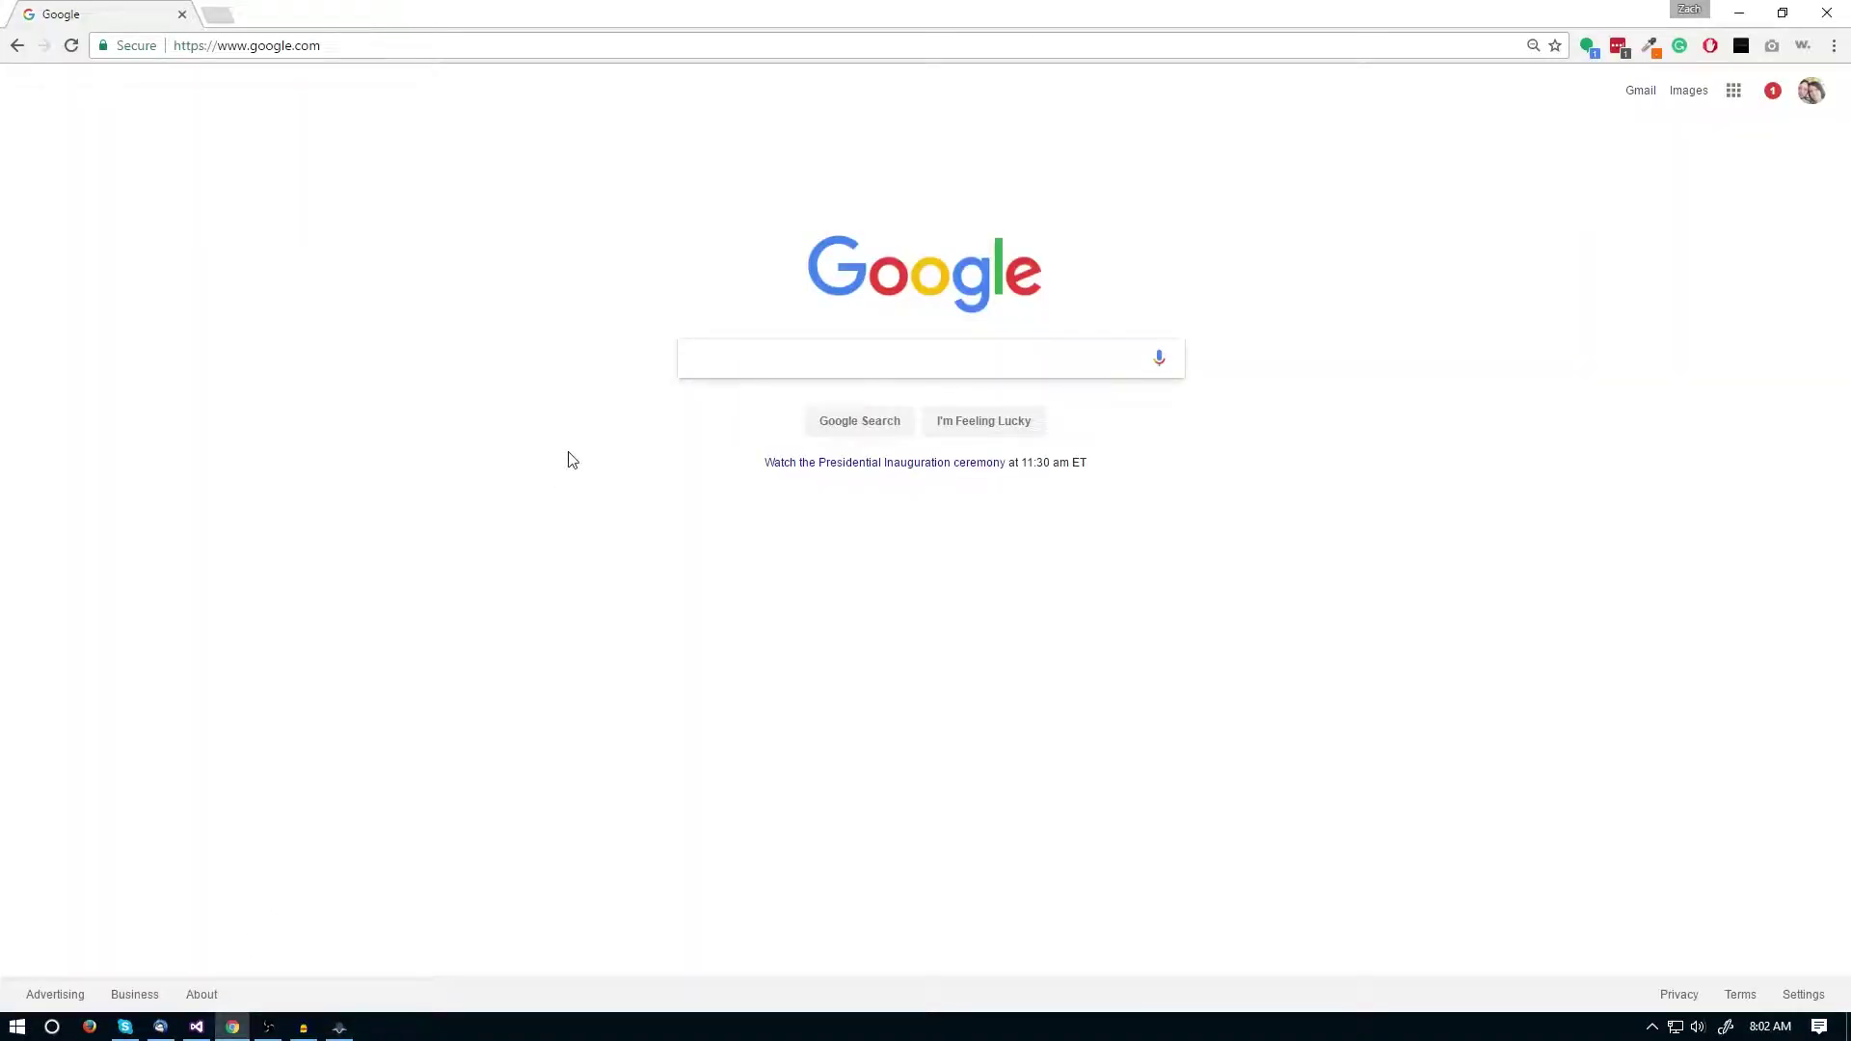
{"action": "type", "text": "best "}
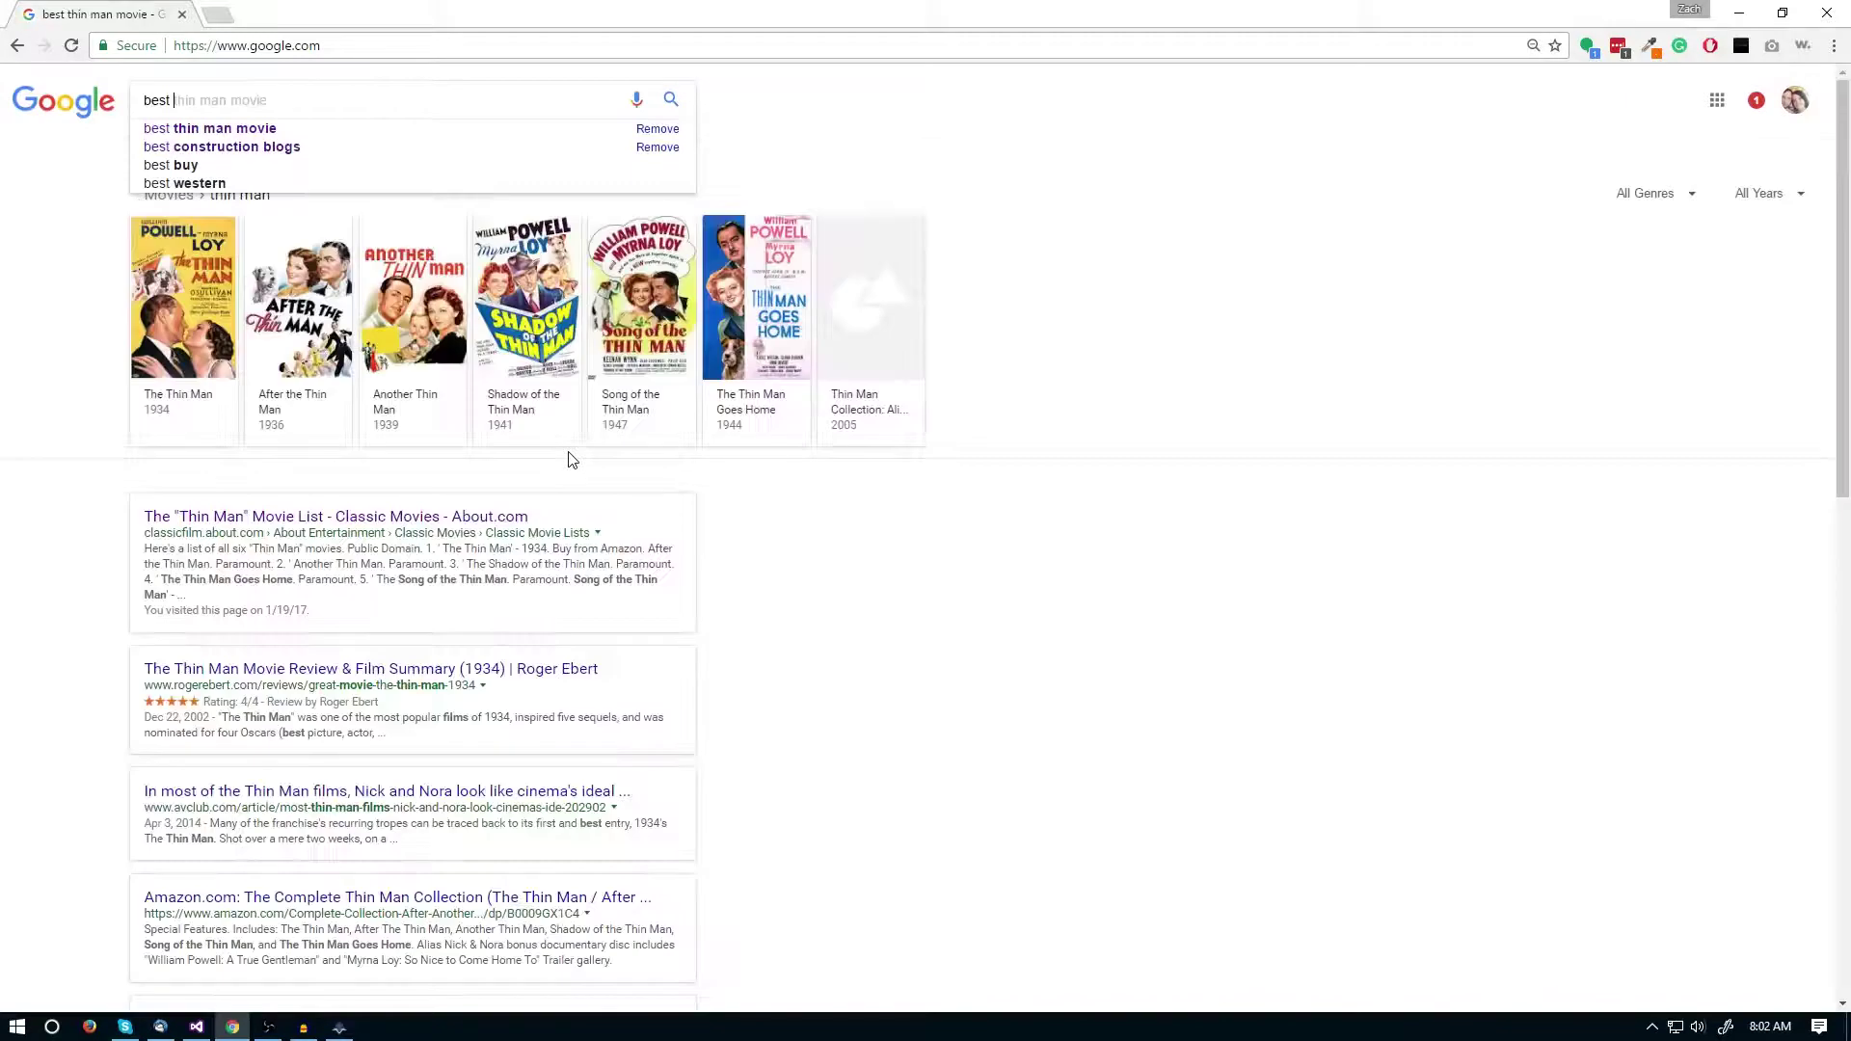
{"action": "type", "text": "con"}
{"action": "key", "text": "Down"}
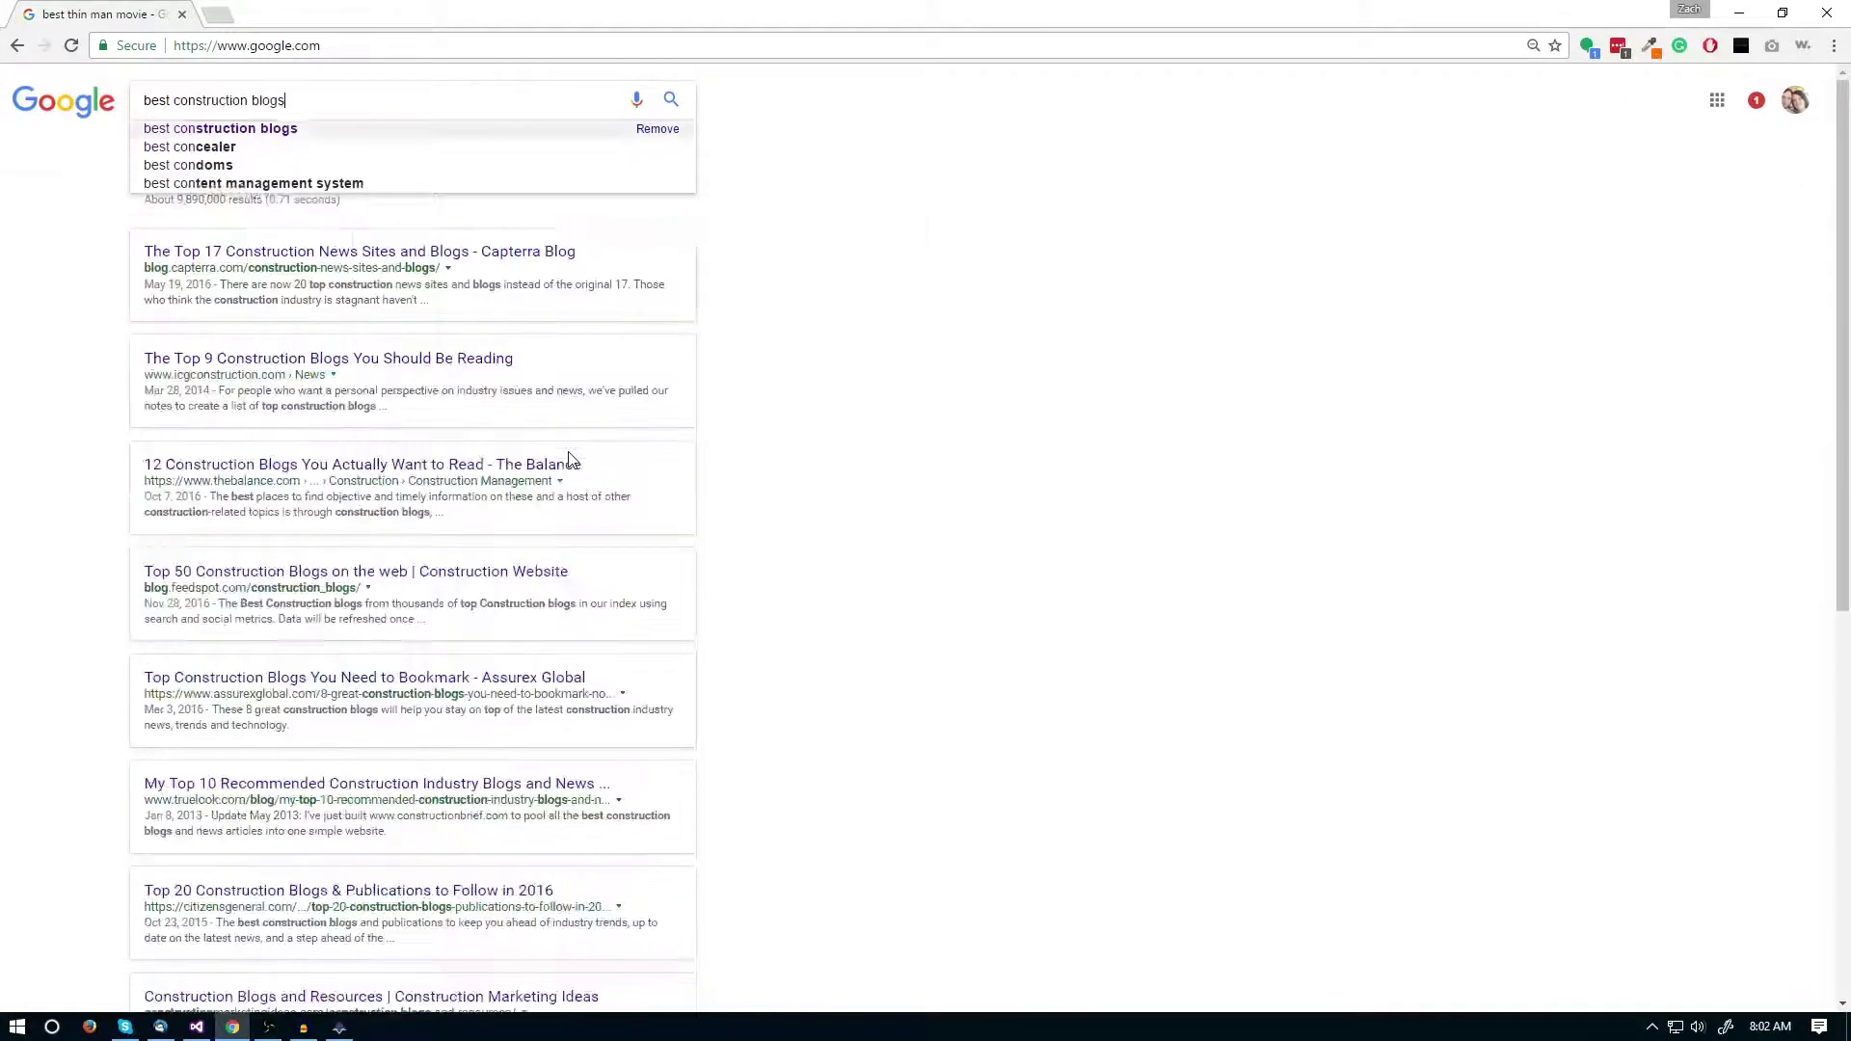
{"action": "key", "text": "Return"}
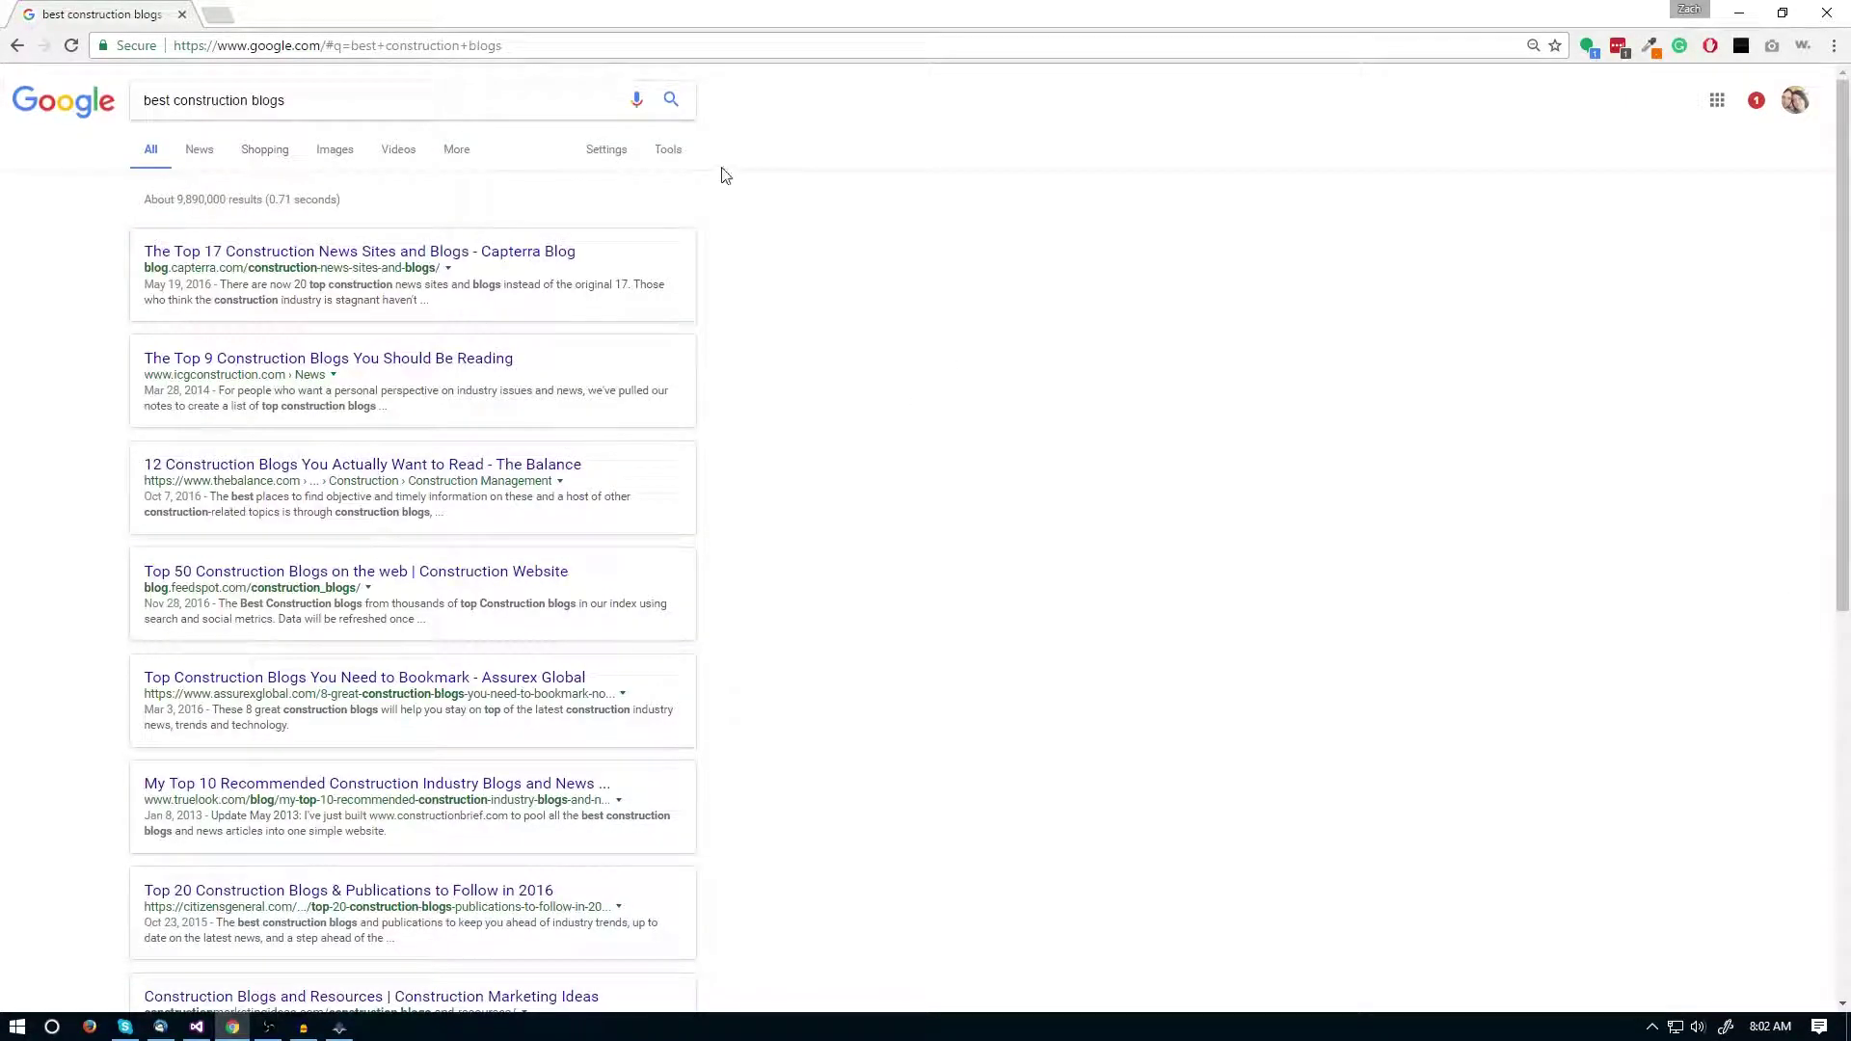
- Limit the search results to a custom date range with 2010 as the From value and 2000 as the To value
{"action": "left_click", "coordinate": [656, 155]}
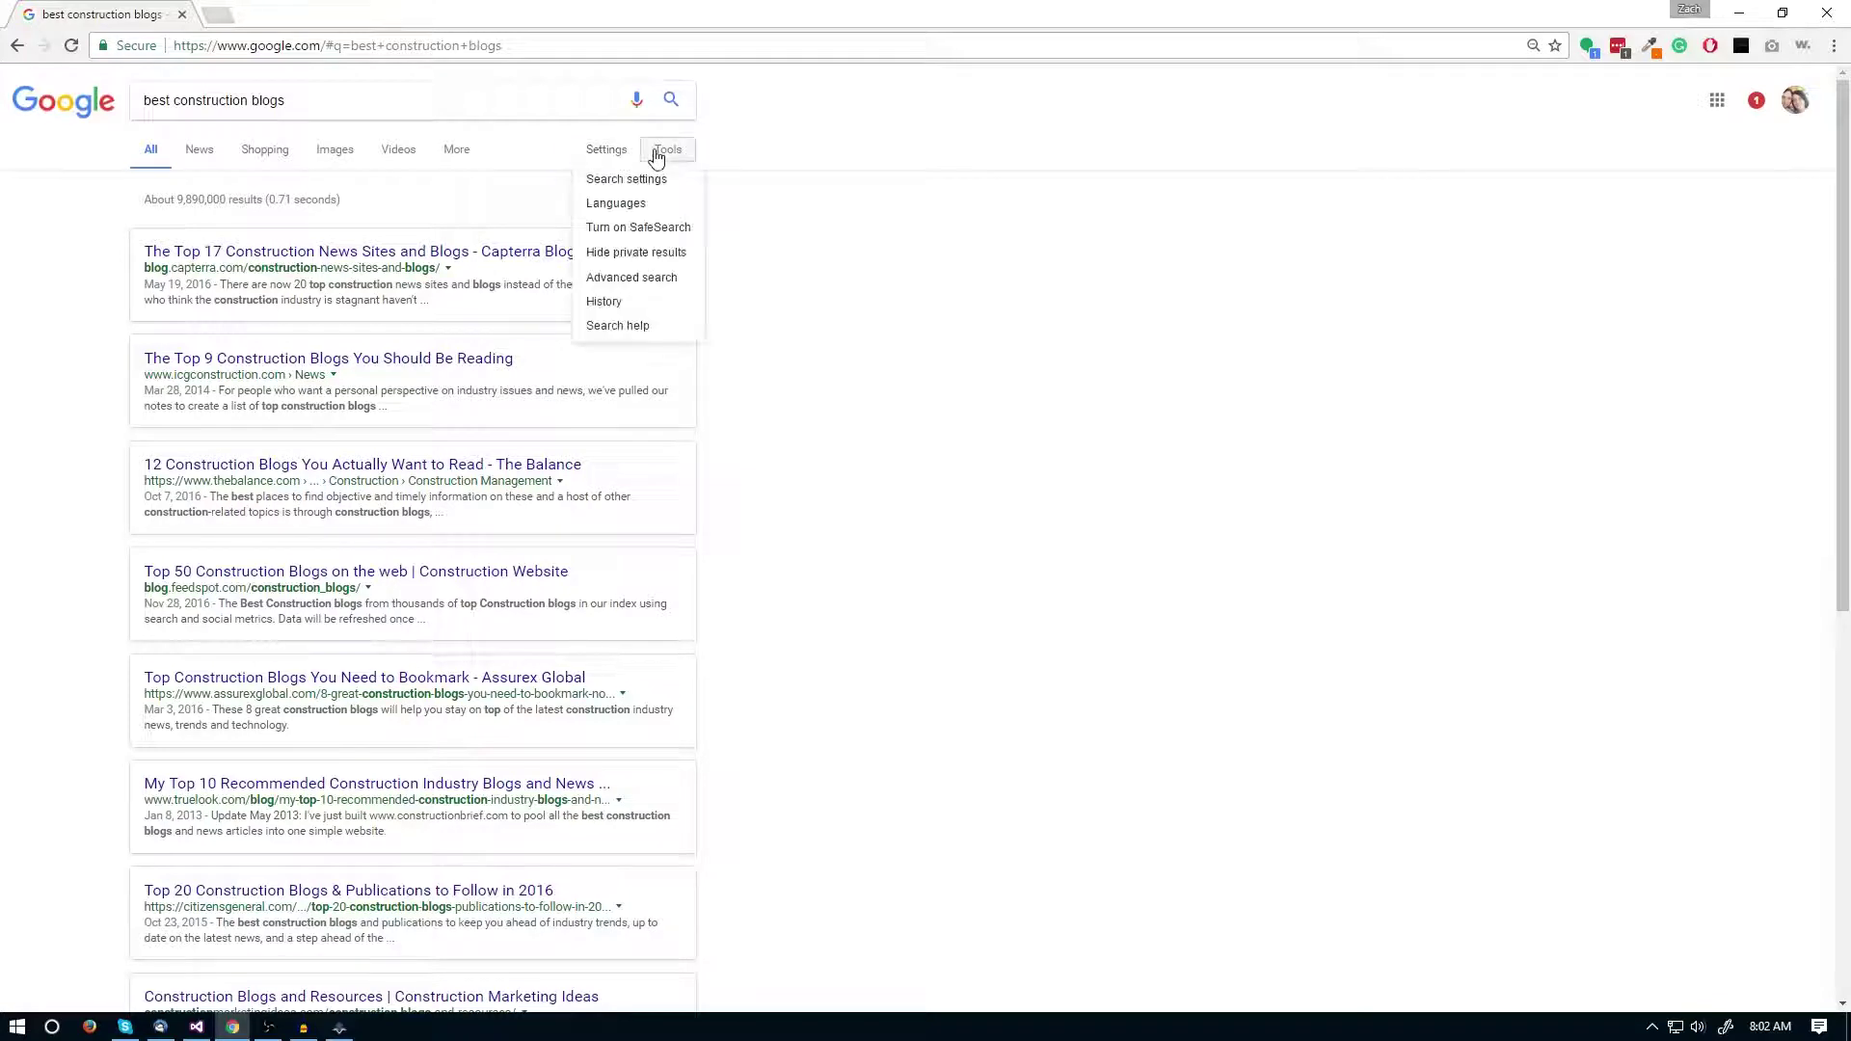
{"action": "left_click", "coordinate": [655, 154]}
{"action": "left_click", "coordinate": [180, 205]}
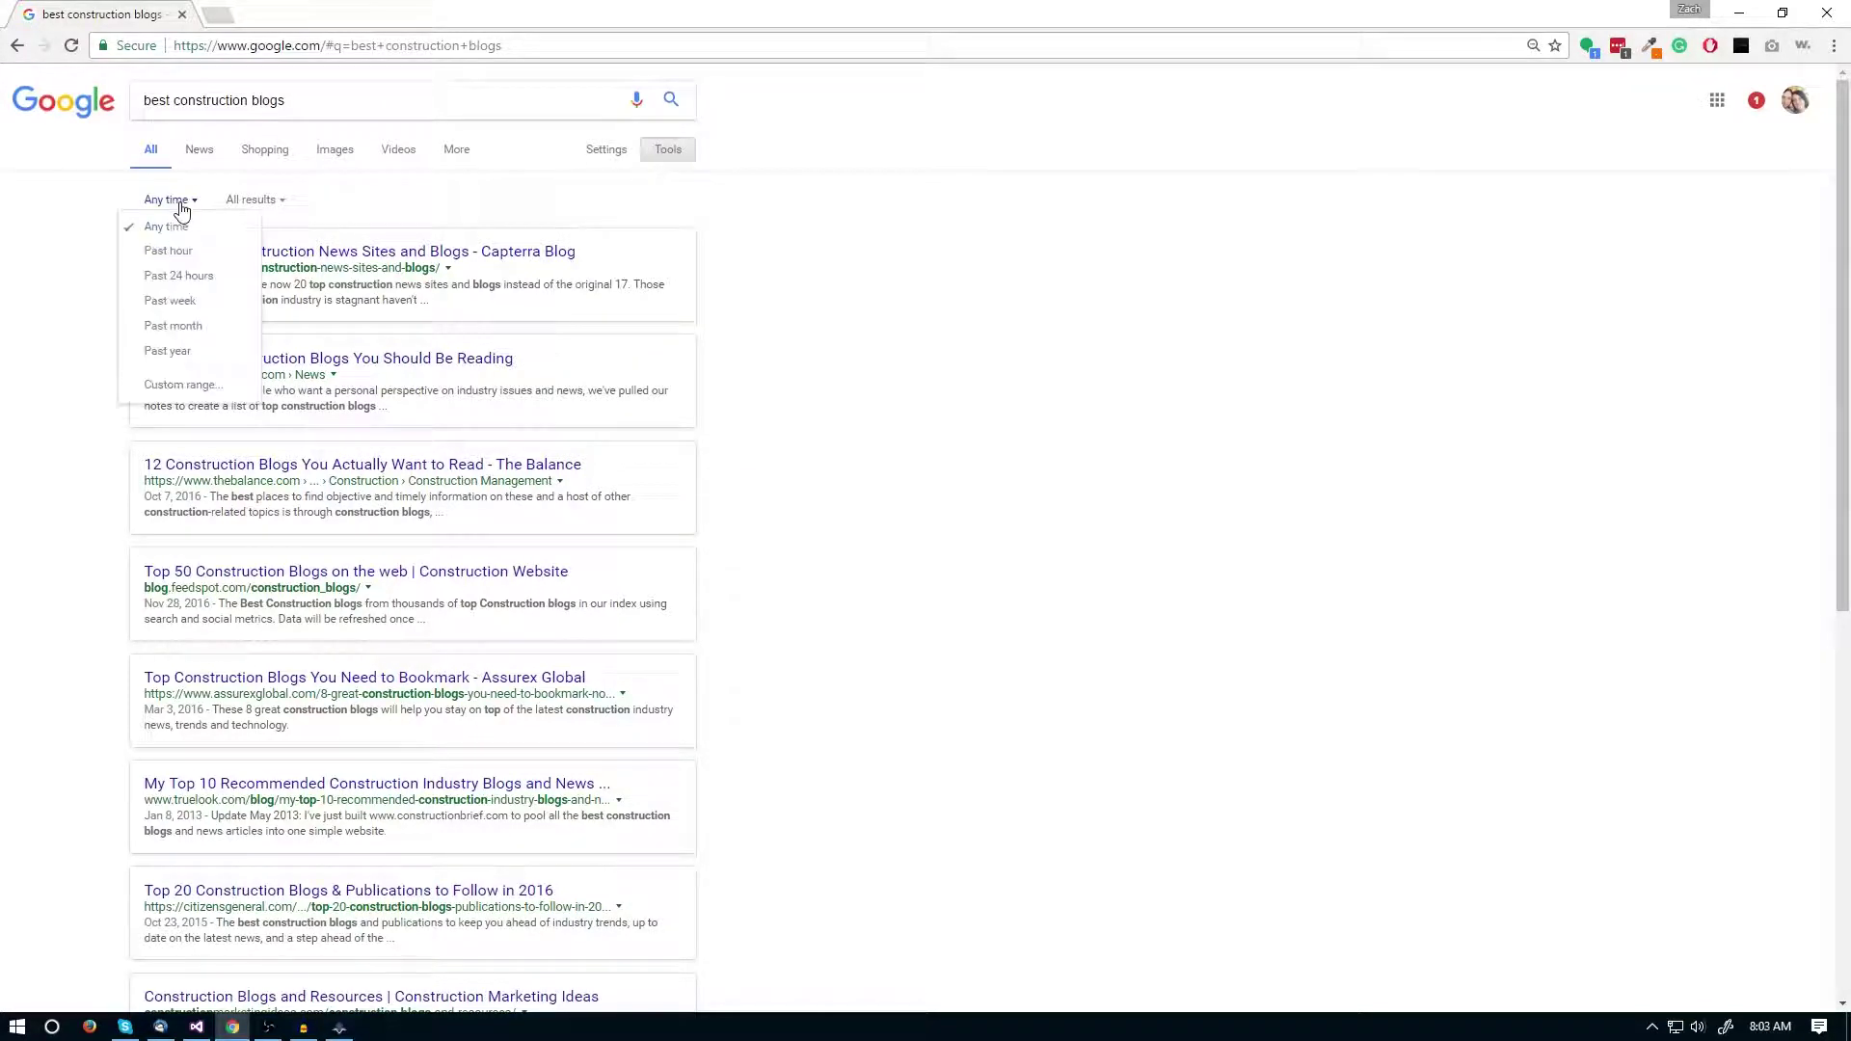
{"action": "left_click", "coordinate": [183, 384]}
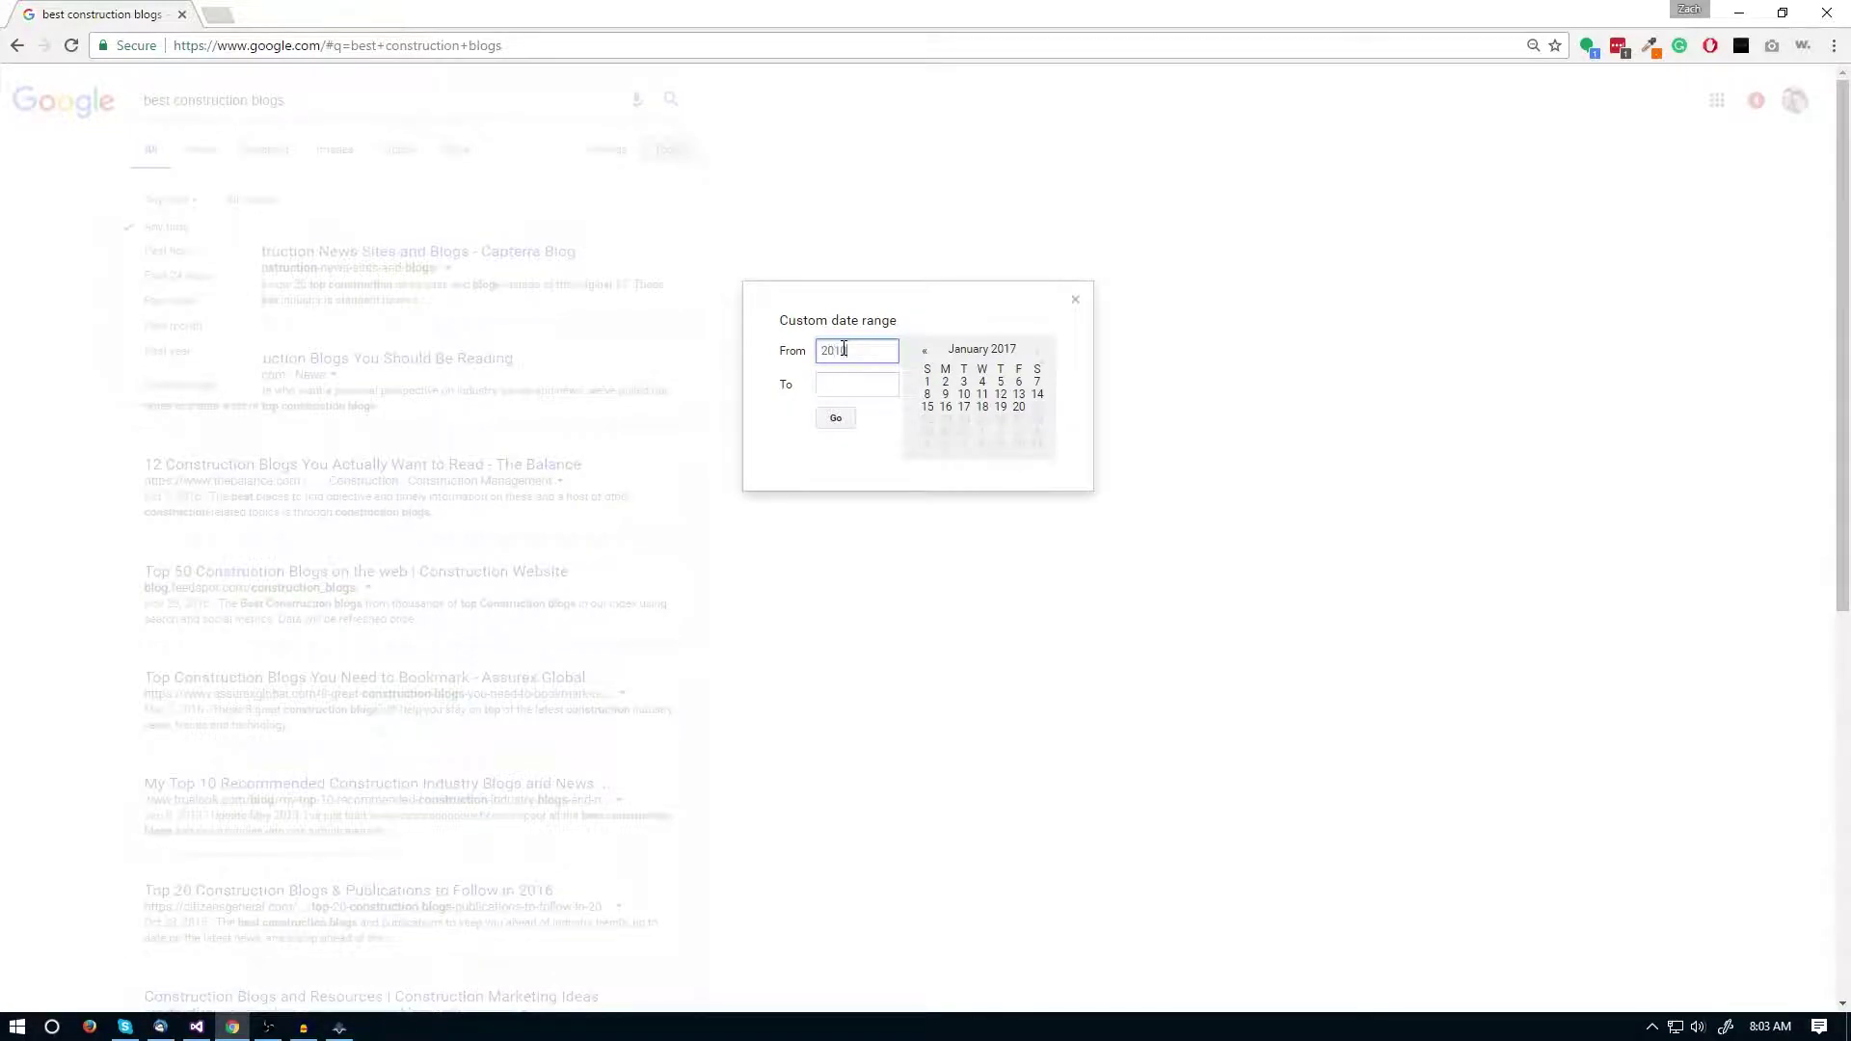
{"action": "left_click", "coordinate": [837, 381]}
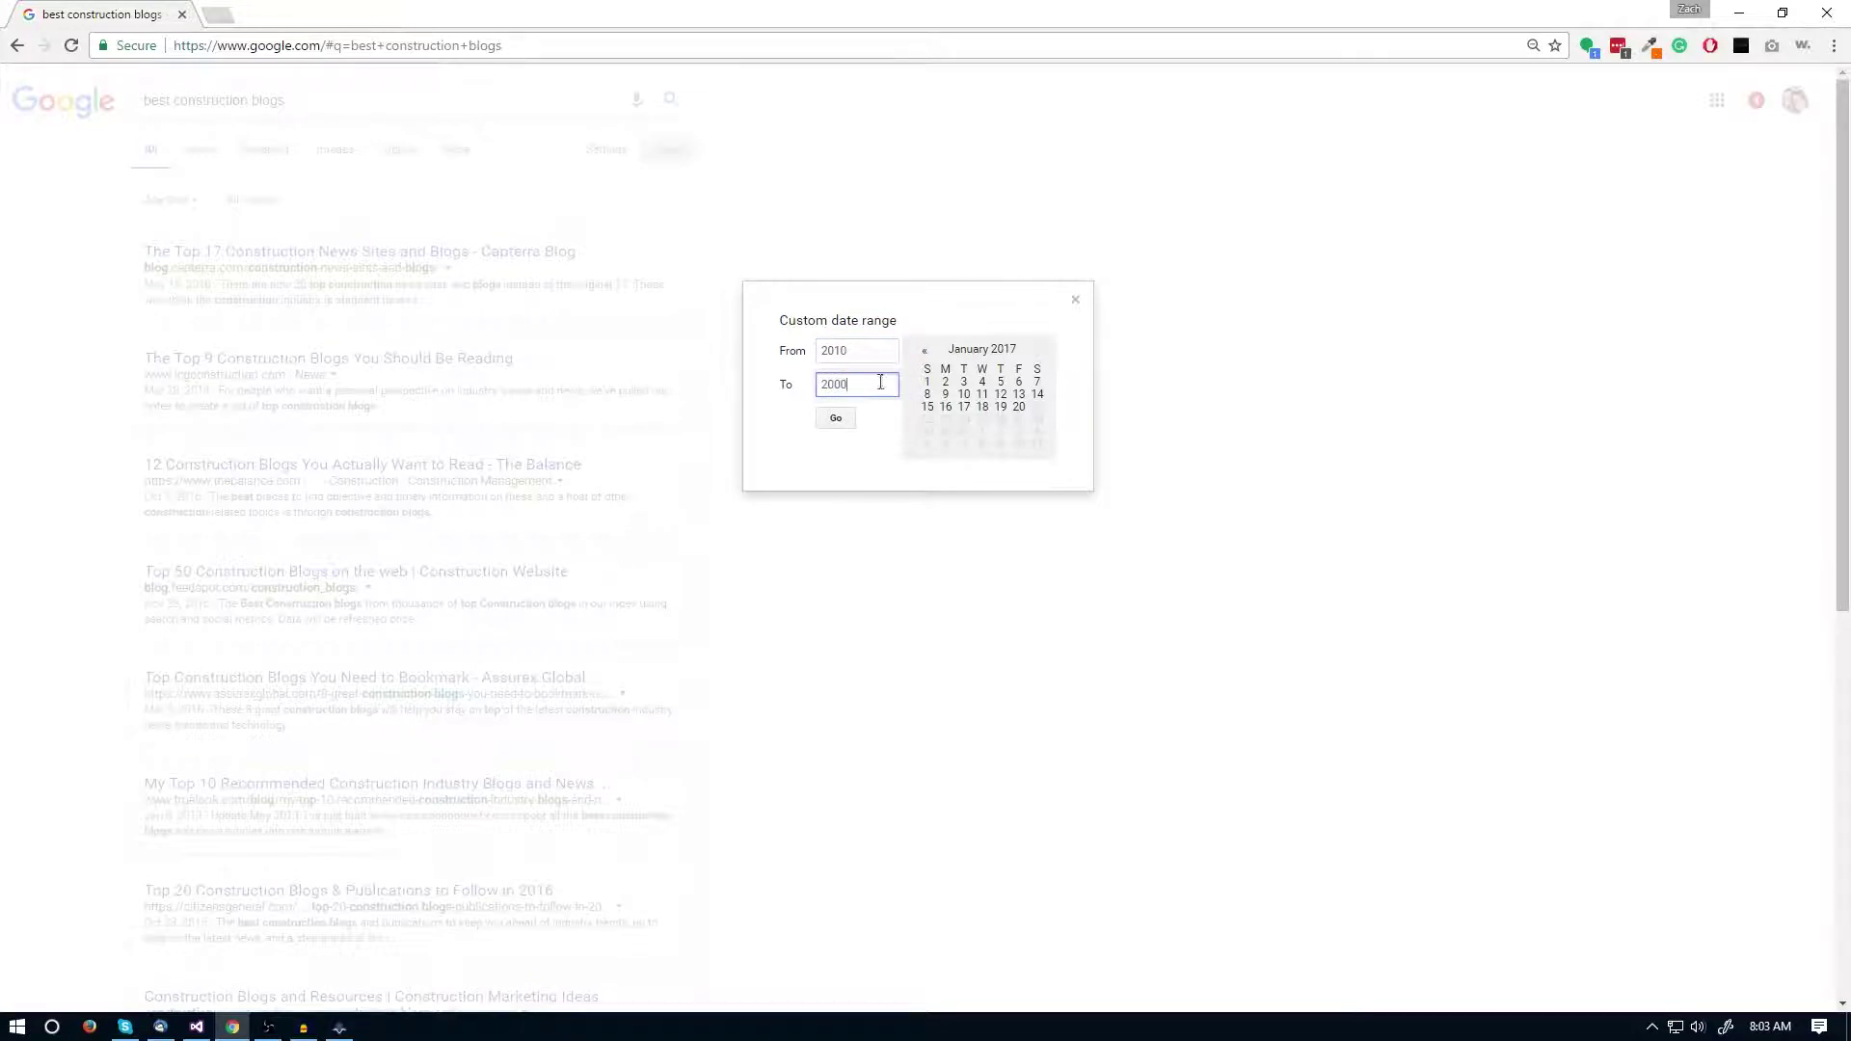
{"action": "left_click", "coordinate": [834, 418]}
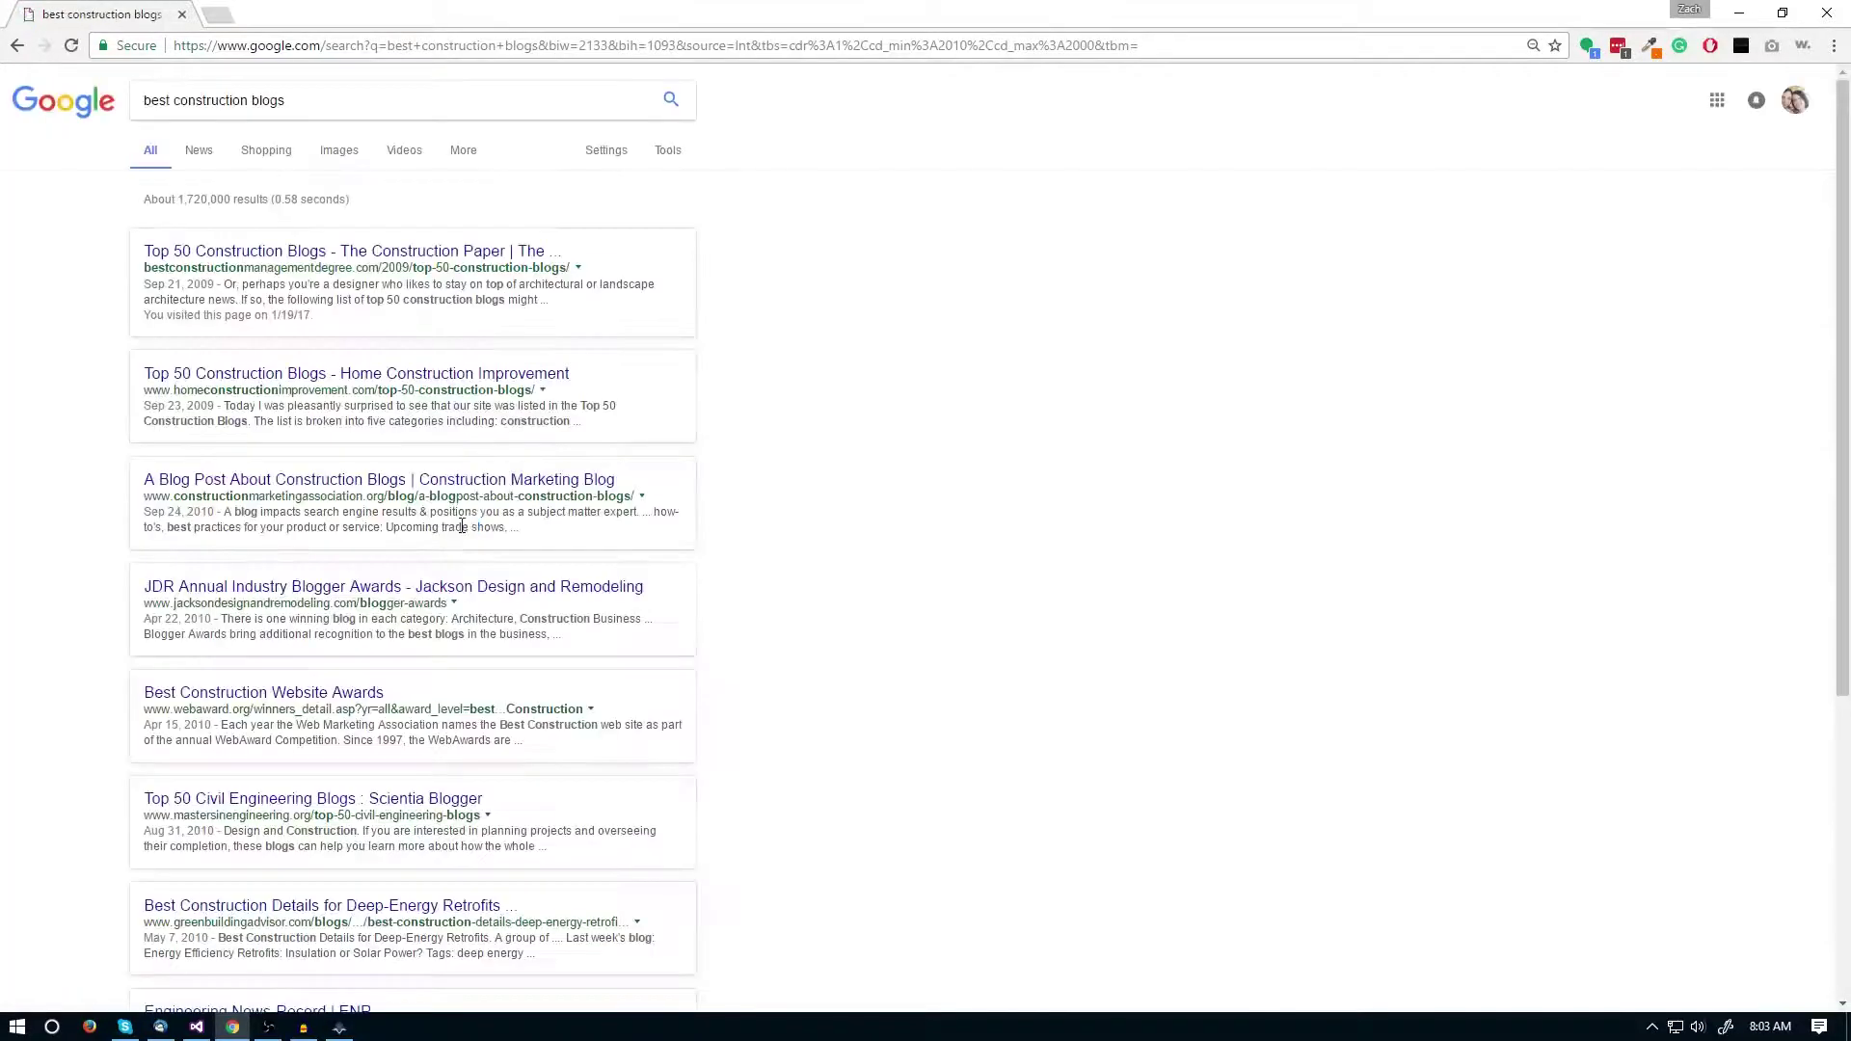
- View the "Top 50 Construction Blogs" result from The Construction Paper in a new tab and close it
{"action": "middle_click", "coordinate": [306, 253]}
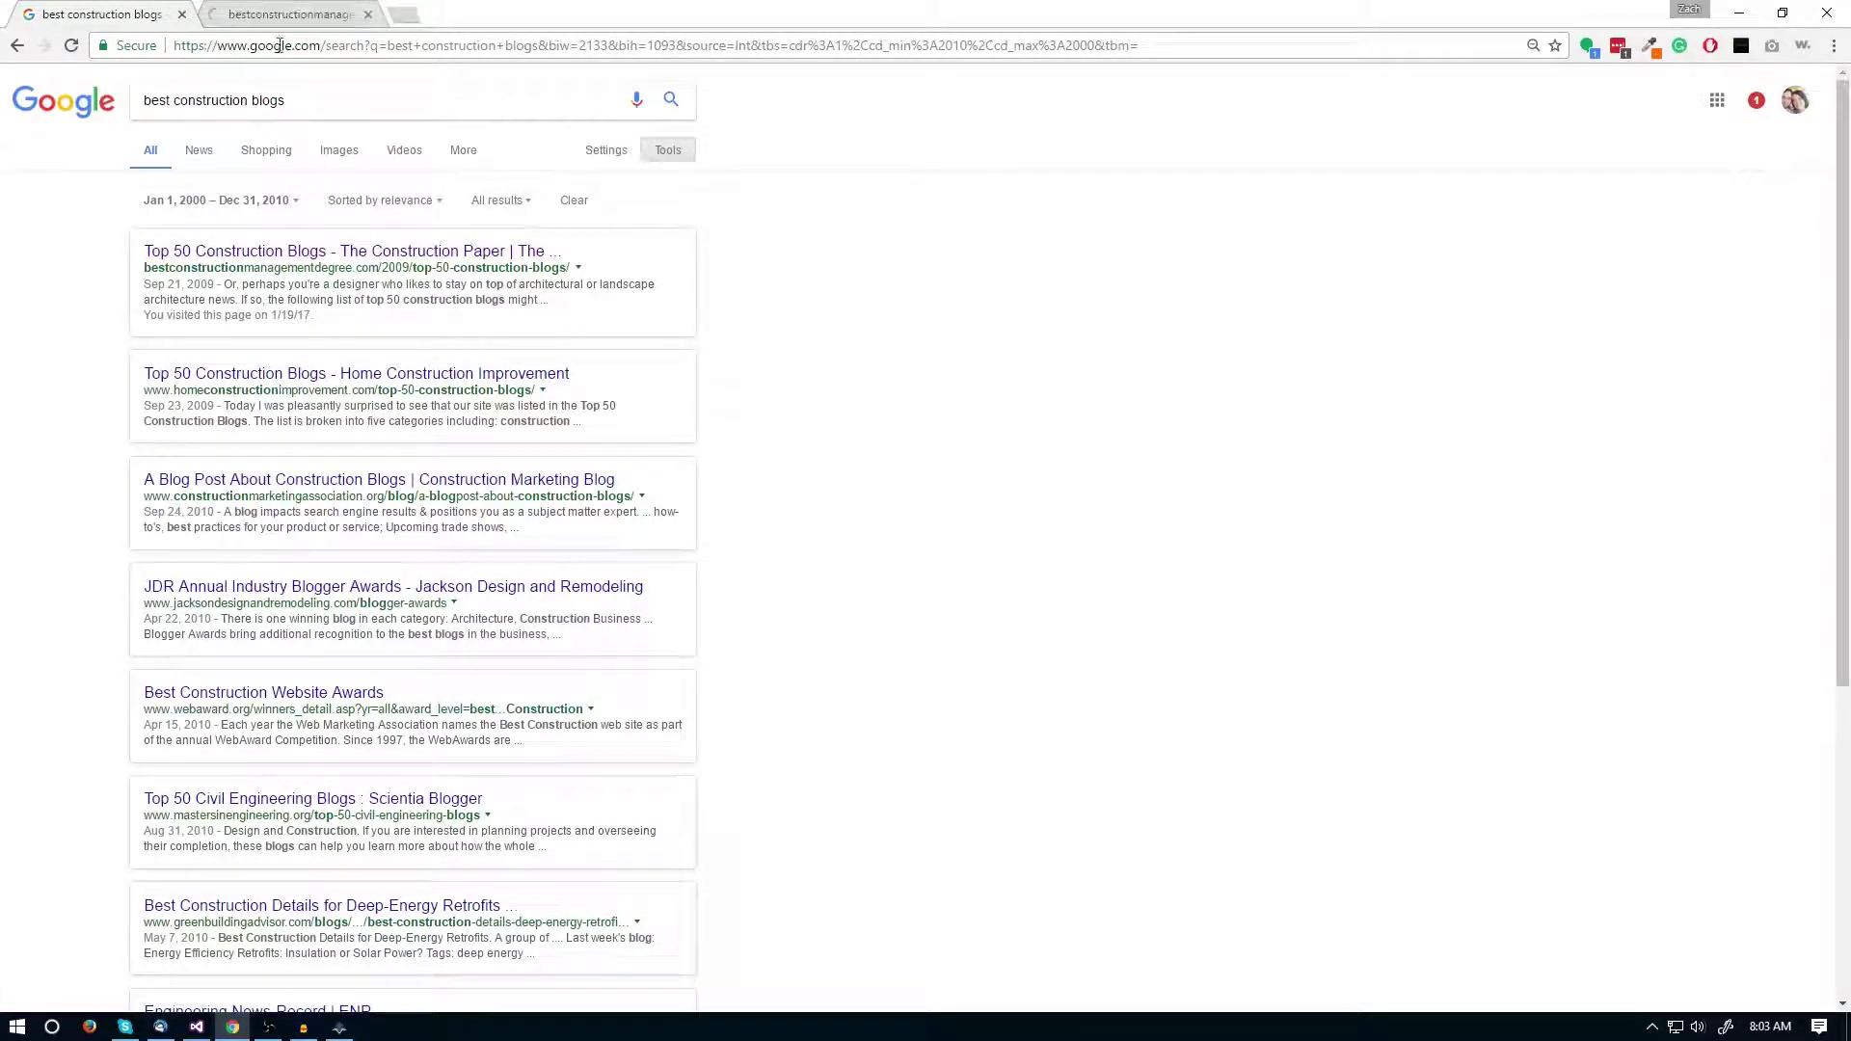
{"action": "left_click", "coordinate": [285, 14]}
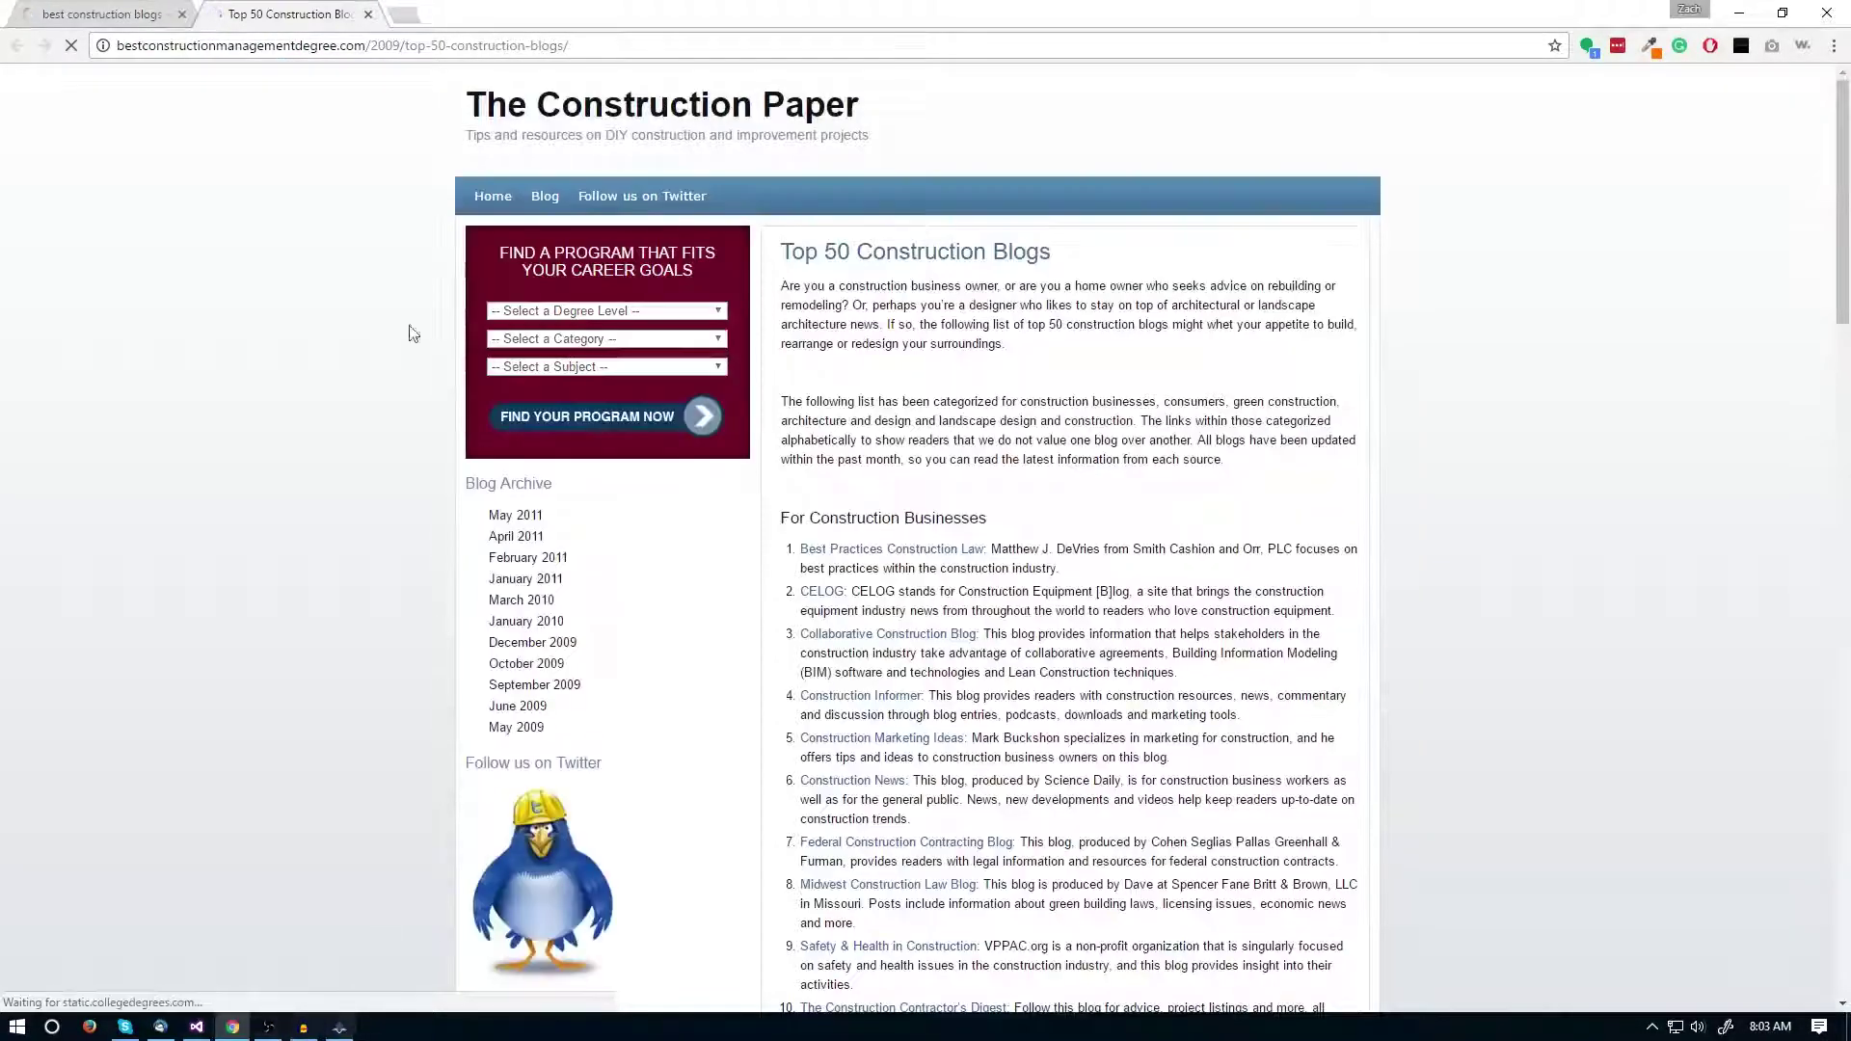
{"action": "left_click", "coordinate": [368, 14]}
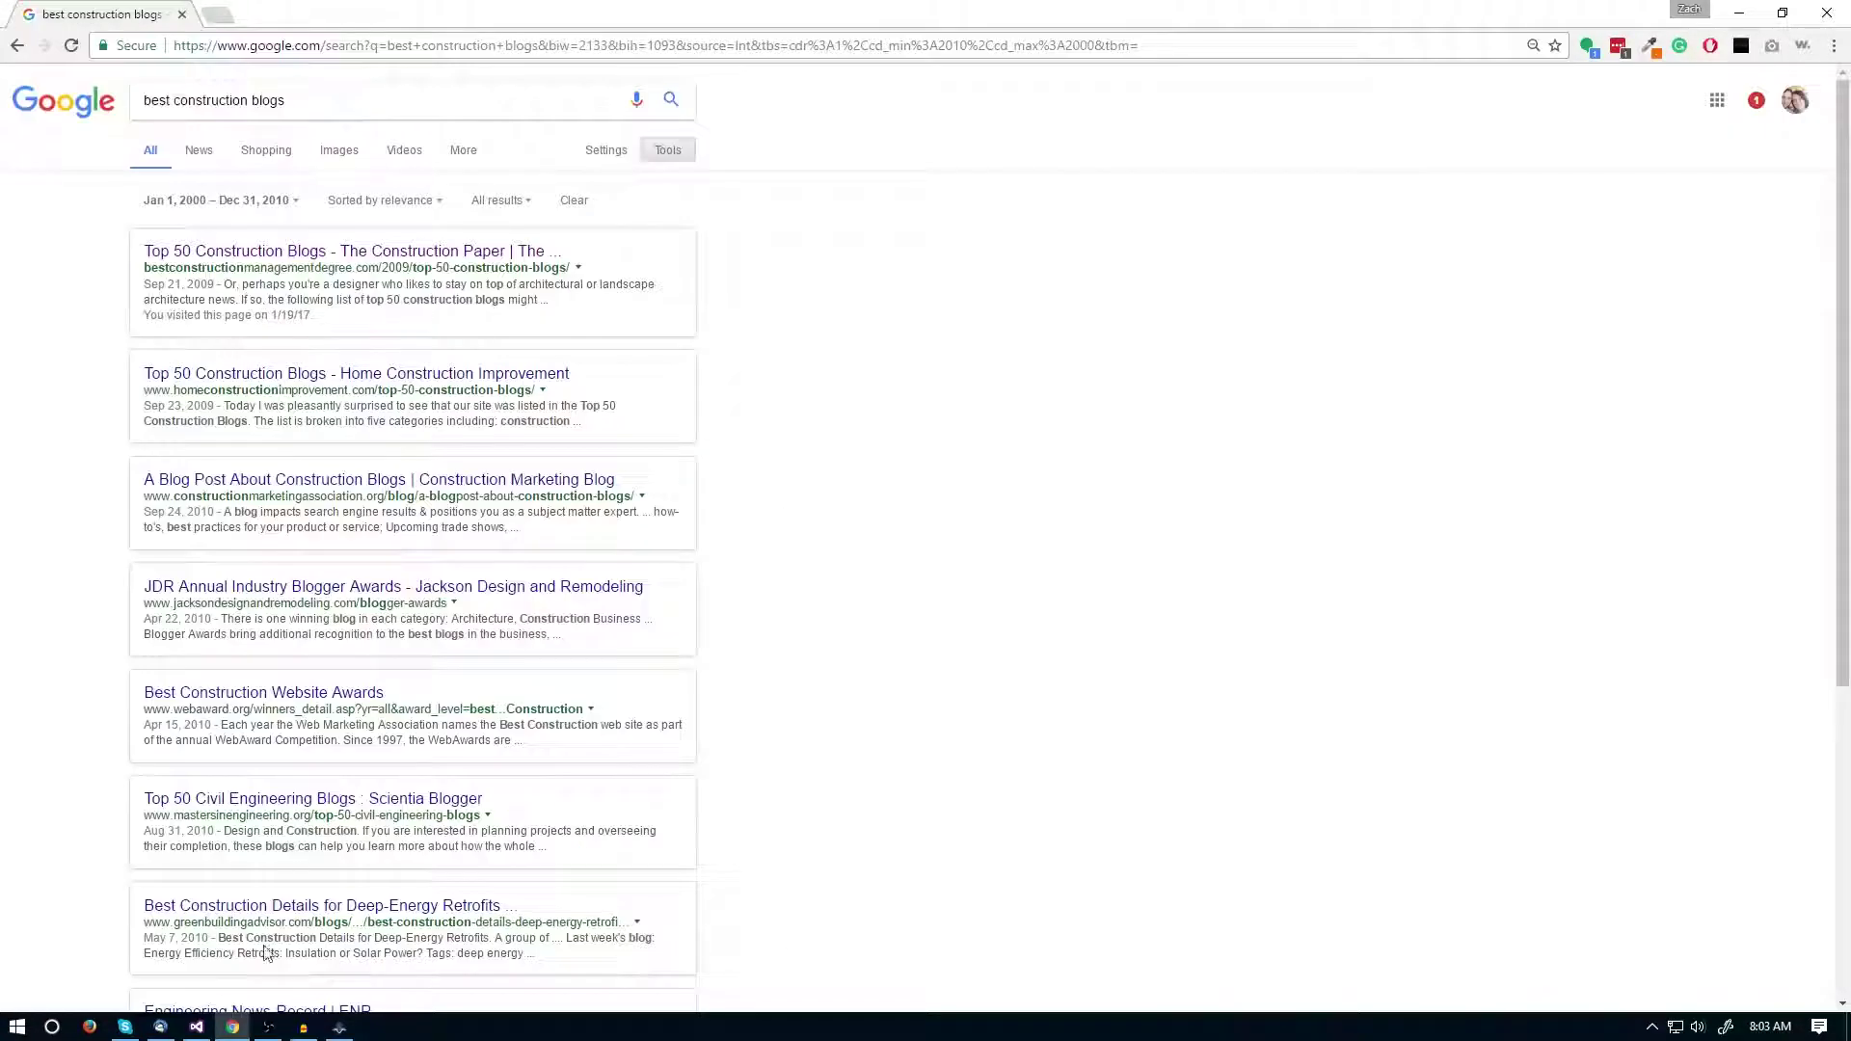
{"action": "left_click", "coordinate": [339, 1027]}
{"action": "left_click", "coordinate": [697, 781]}
{"action": "key", "text": "ctrl+v"}
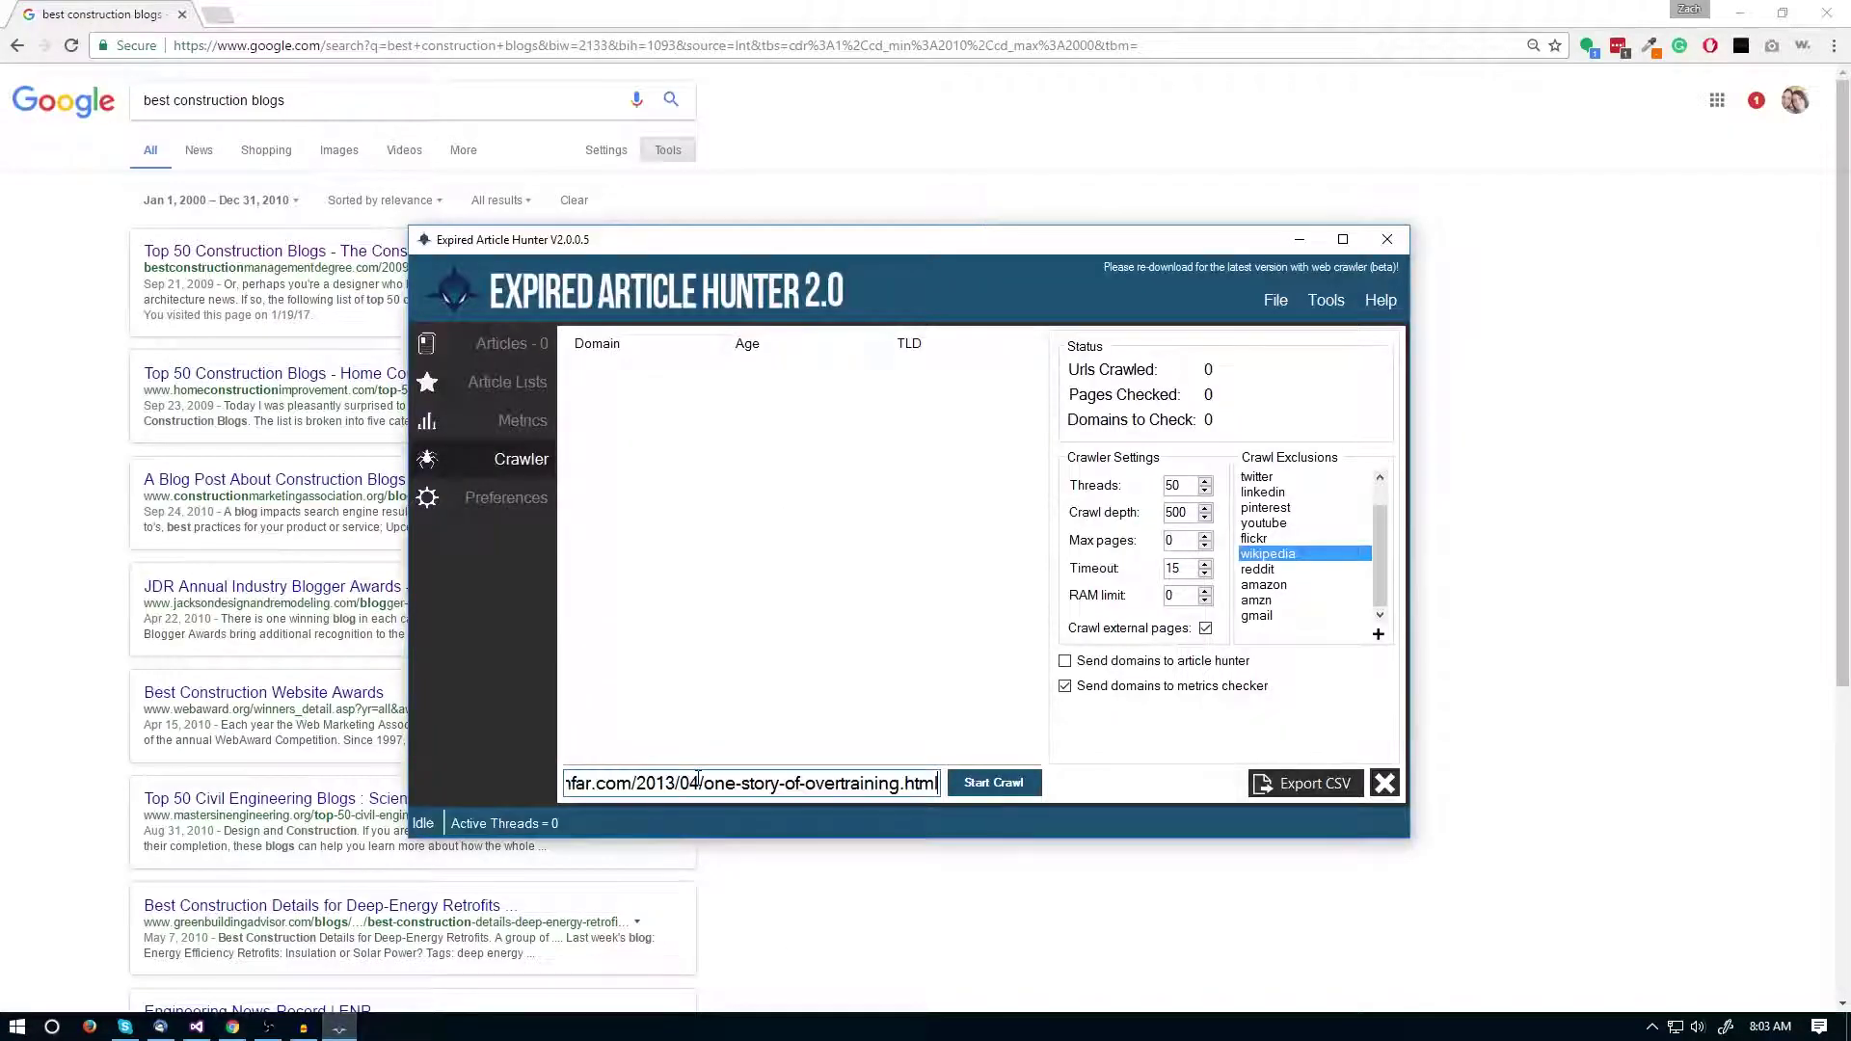
{"action": "key", "text": "shift+Home"}
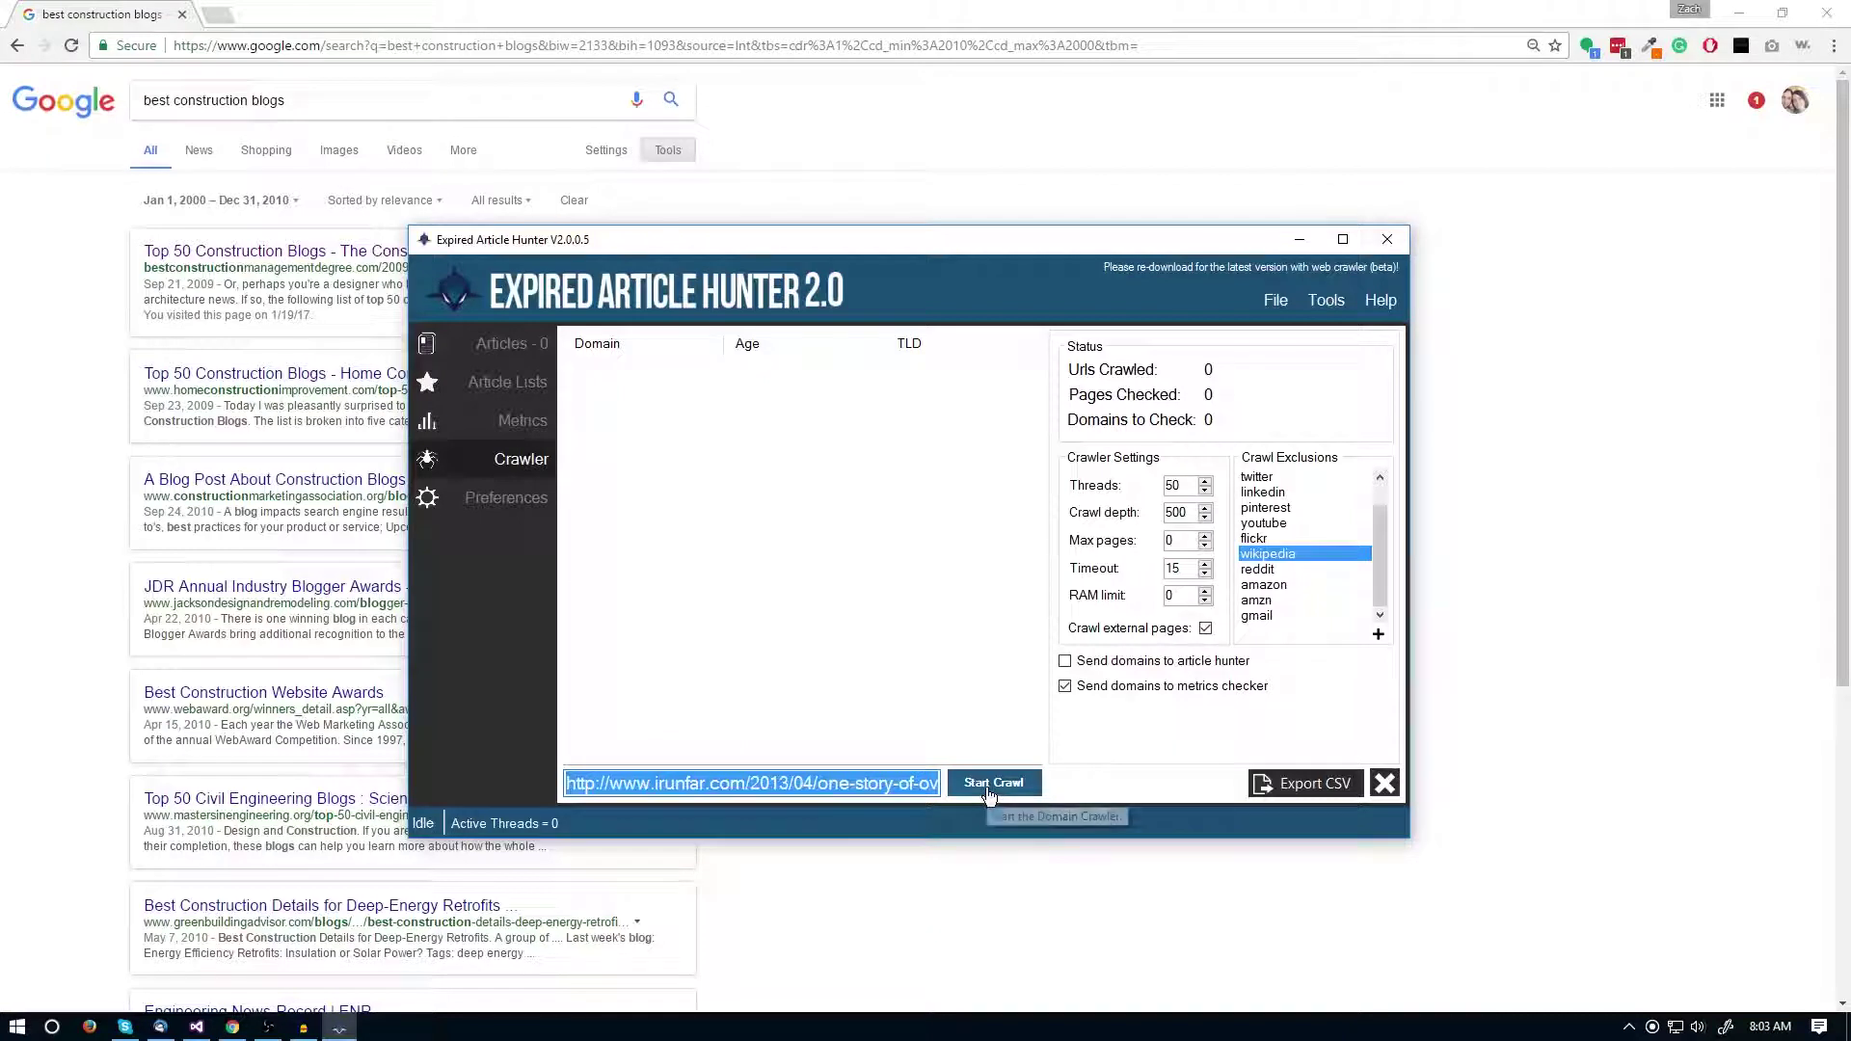
{"action": "left_click", "coordinate": [685, 781]}
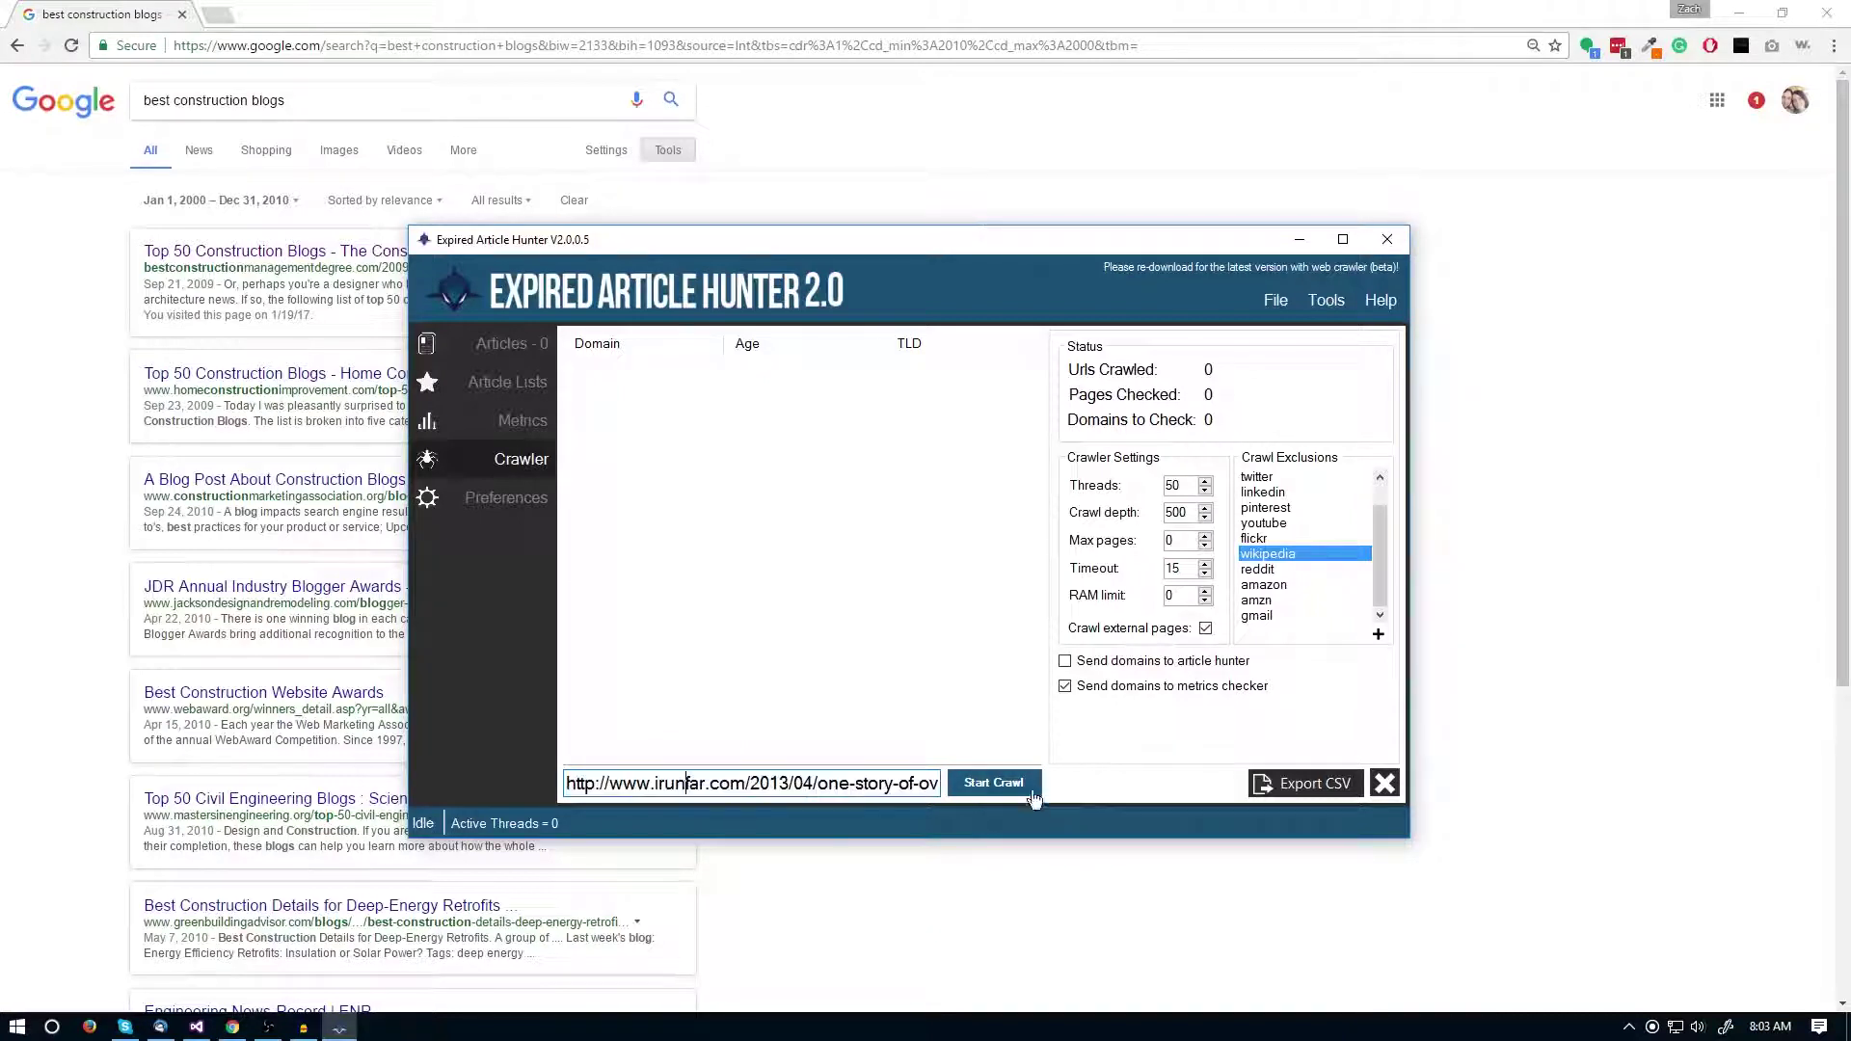
{"action": "left_click", "coordinate": [1012, 782]}
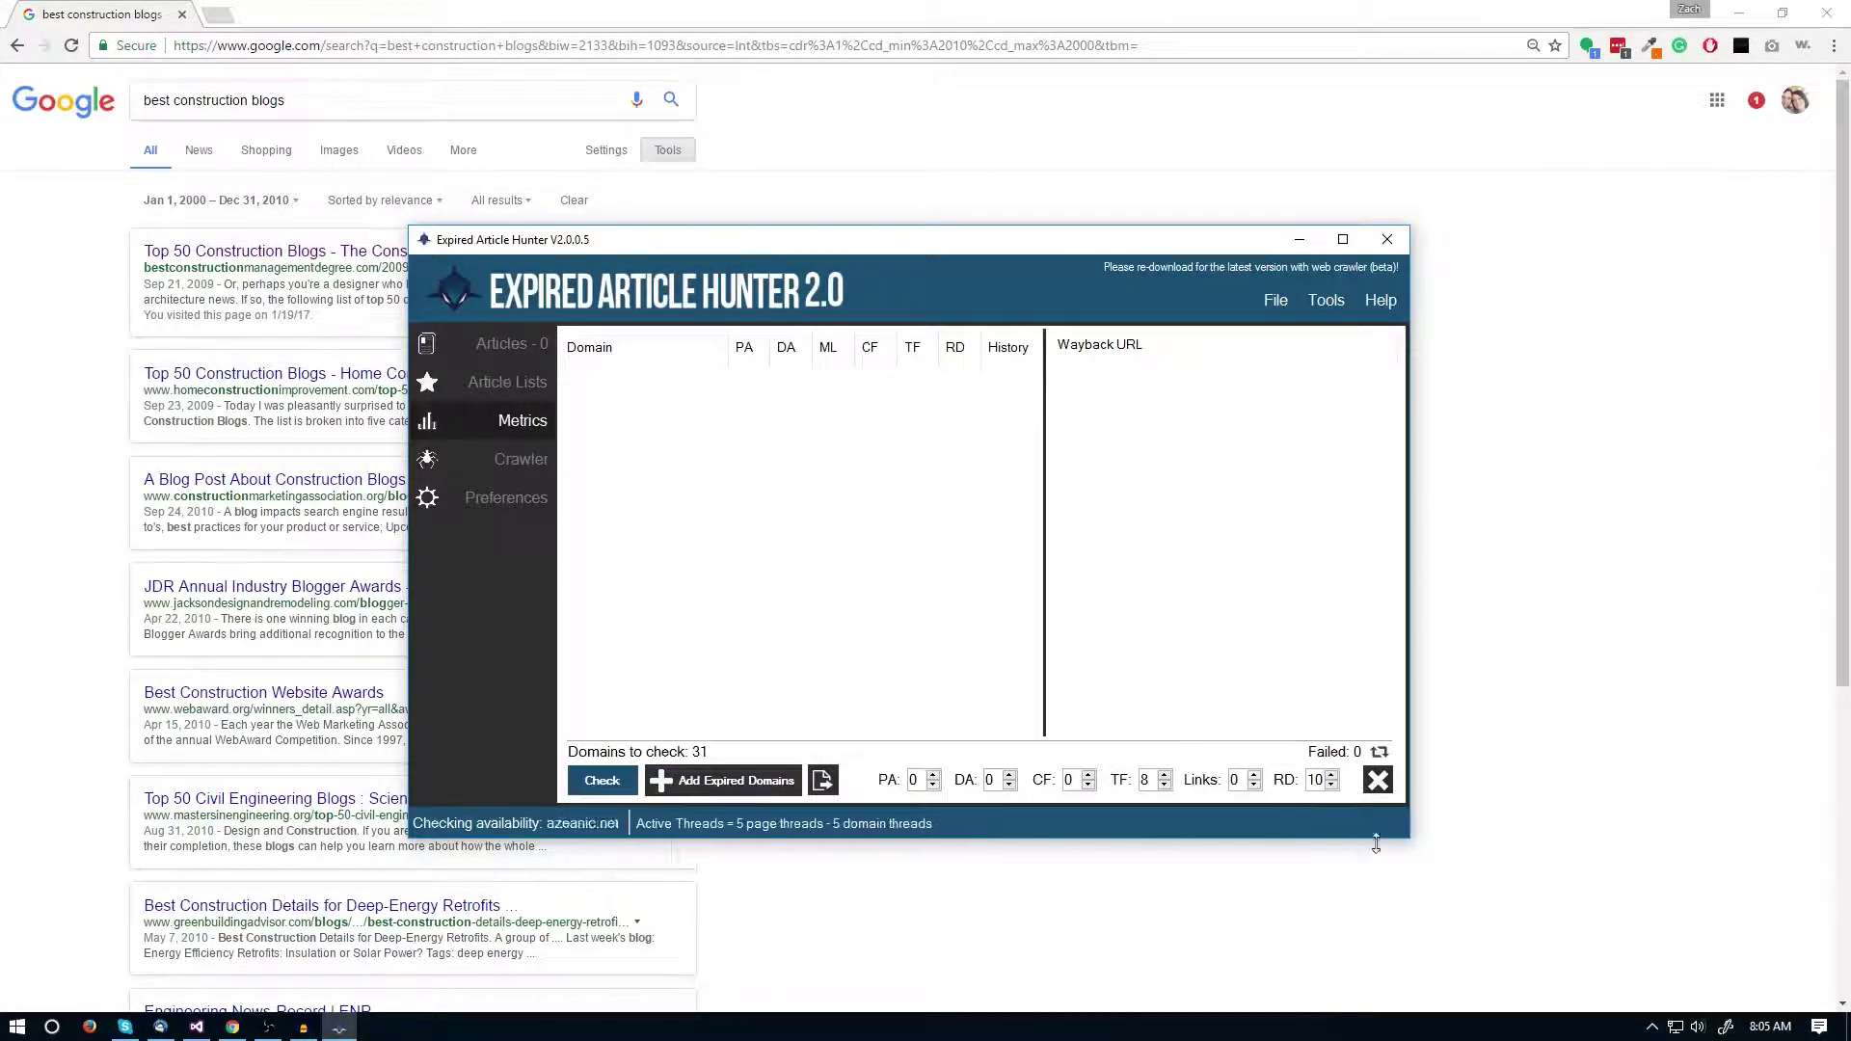
- Enlarge the application window, look over the domains found by the crawler and return to the metrics checker
{"action": "left_click_drag", "start_coordinate": [1409, 836], "coordinate": [1561, 900]}
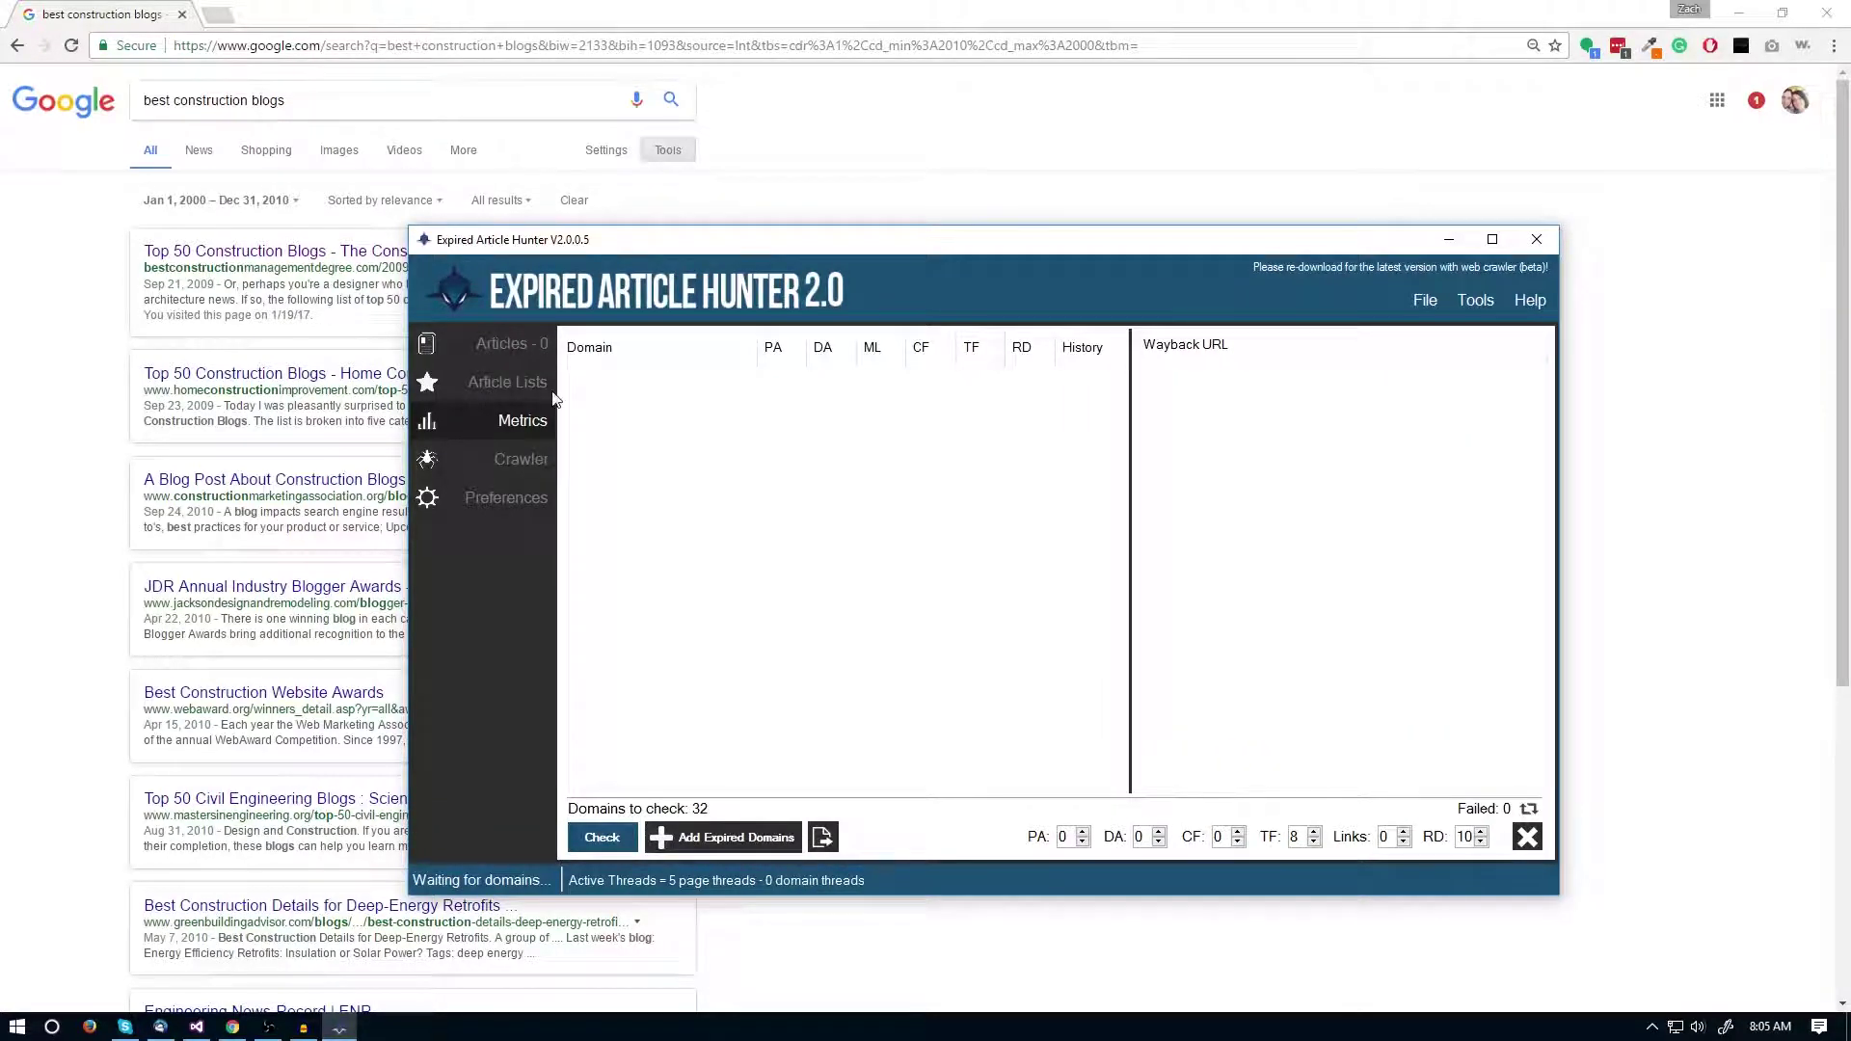
{"action": "left_click", "coordinate": [517, 472]}
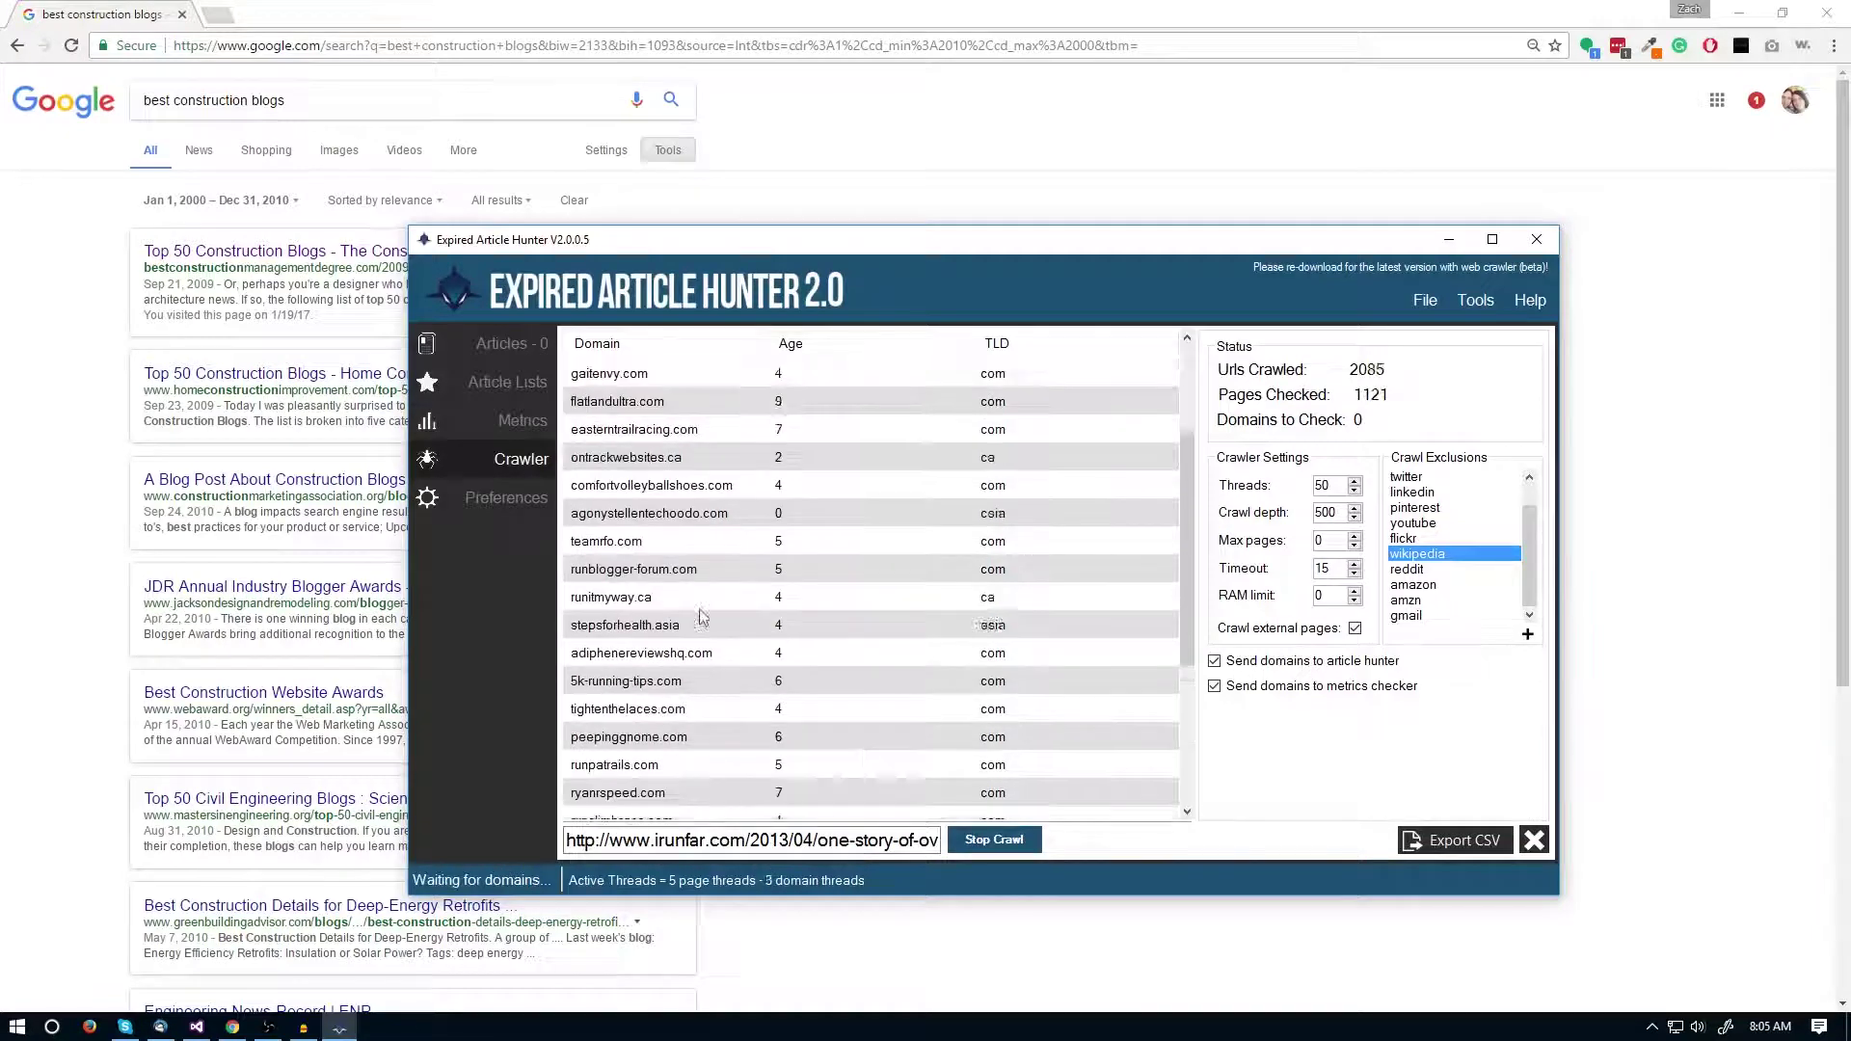
{"action": "left_click", "coordinate": [505, 422]}
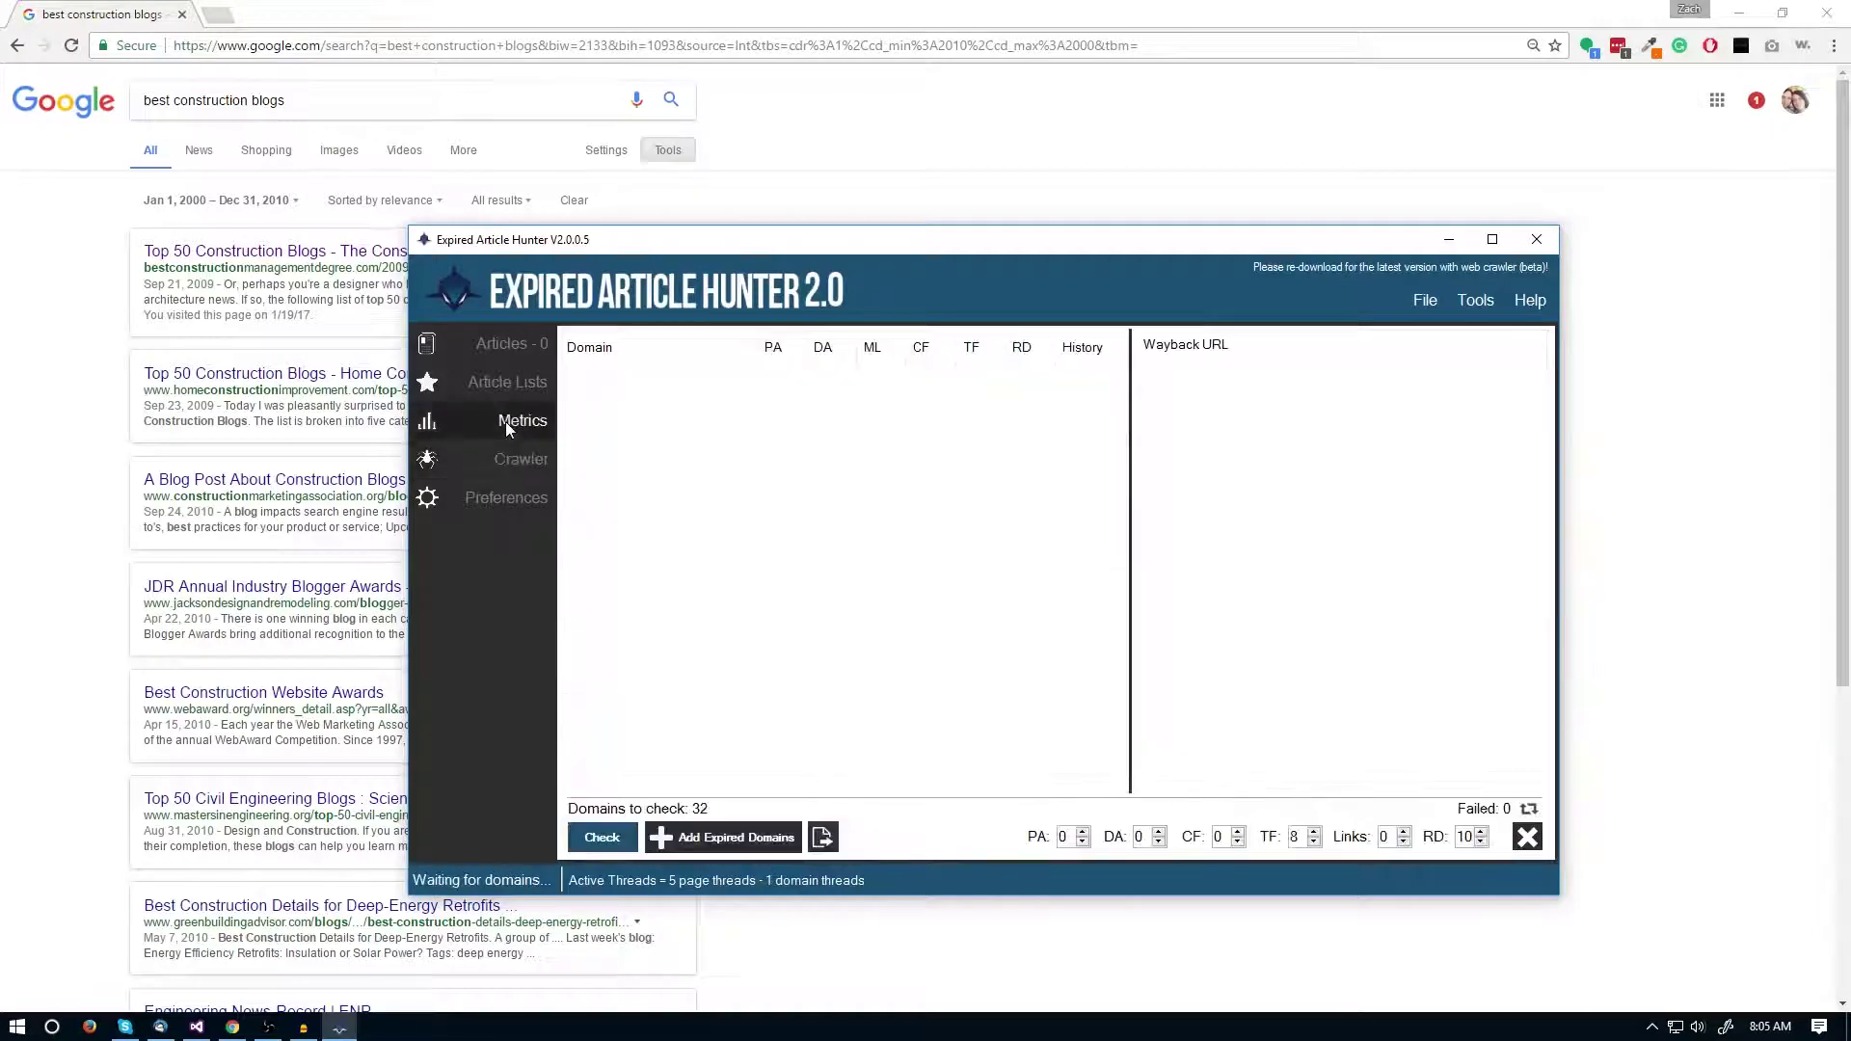
- Set the TF and RD filters to 0 and start the metrics check on the crawled domains
{"action": "left_click", "coordinate": [1480, 843]}
{"action": "left_click", "coordinate": [1313, 842]}
{"action": "scroll", "coordinate": [1314, 843], "scroll_direction": "down", "scroll_amount": 3}
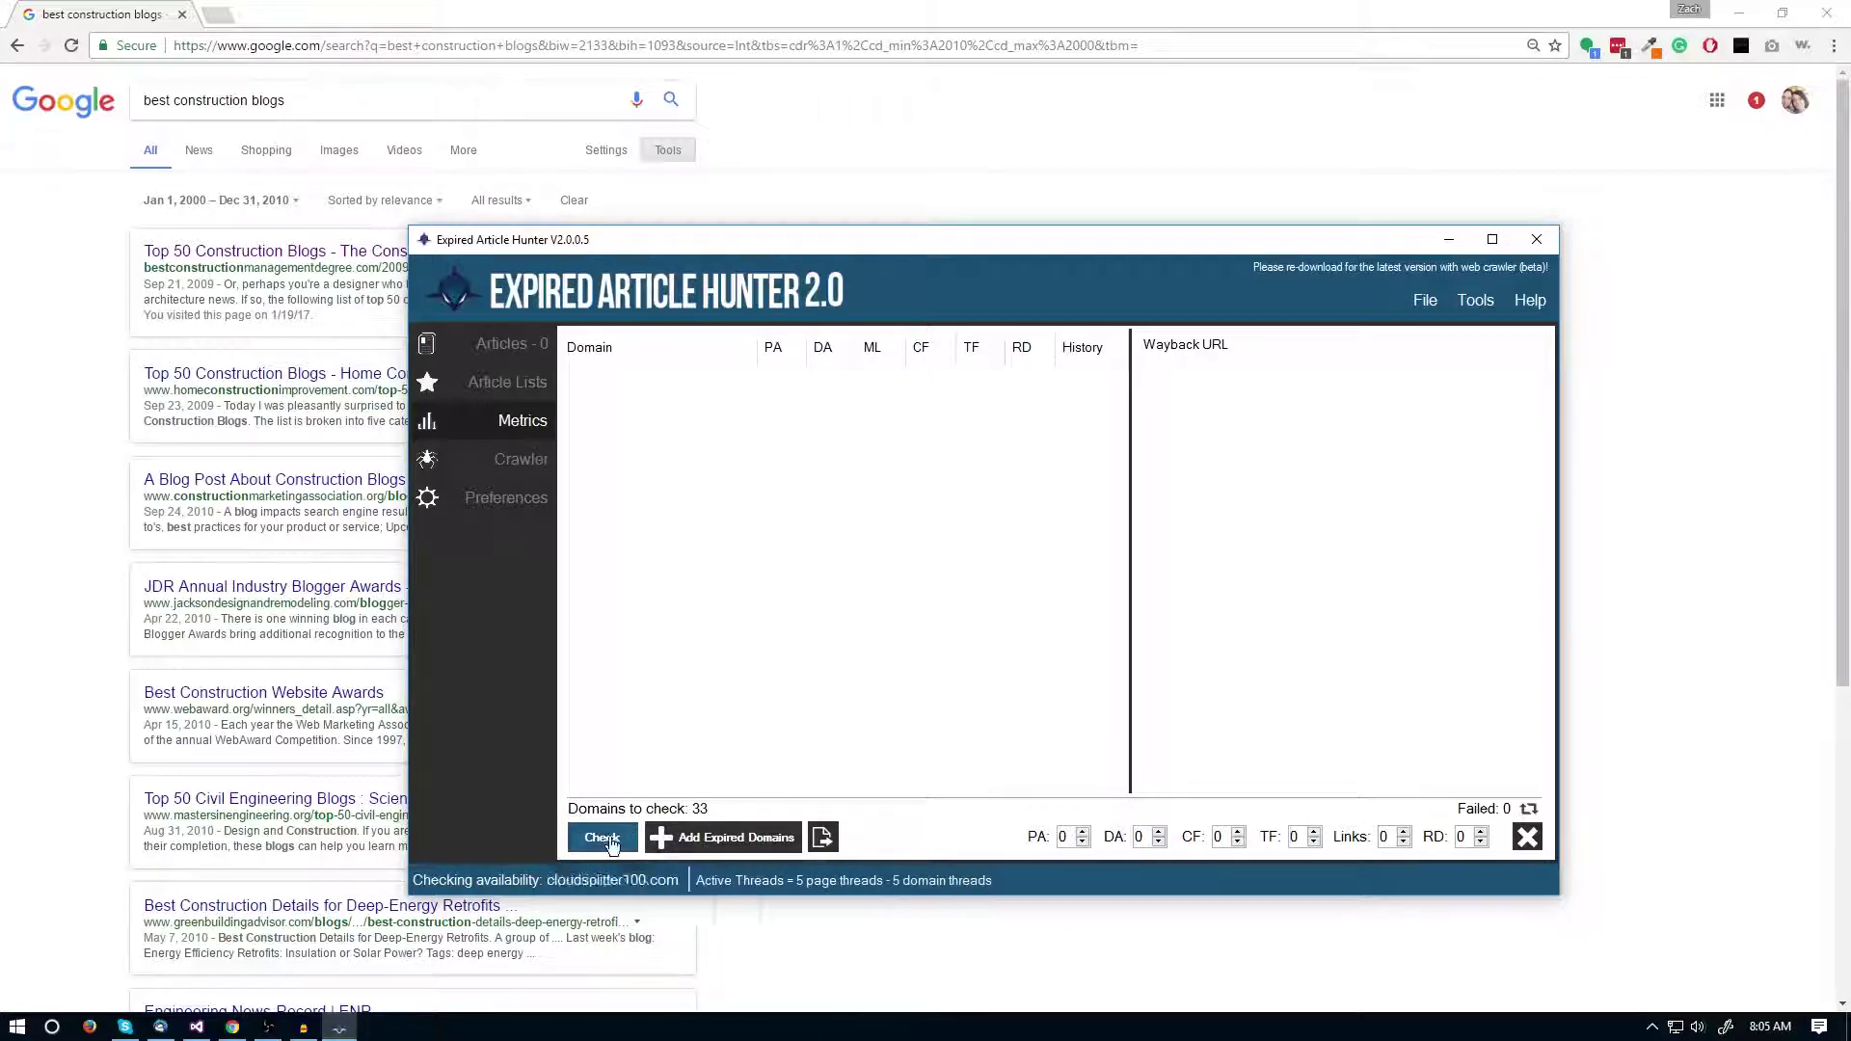
{"action": "left_click", "coordinate": [611, 839]}
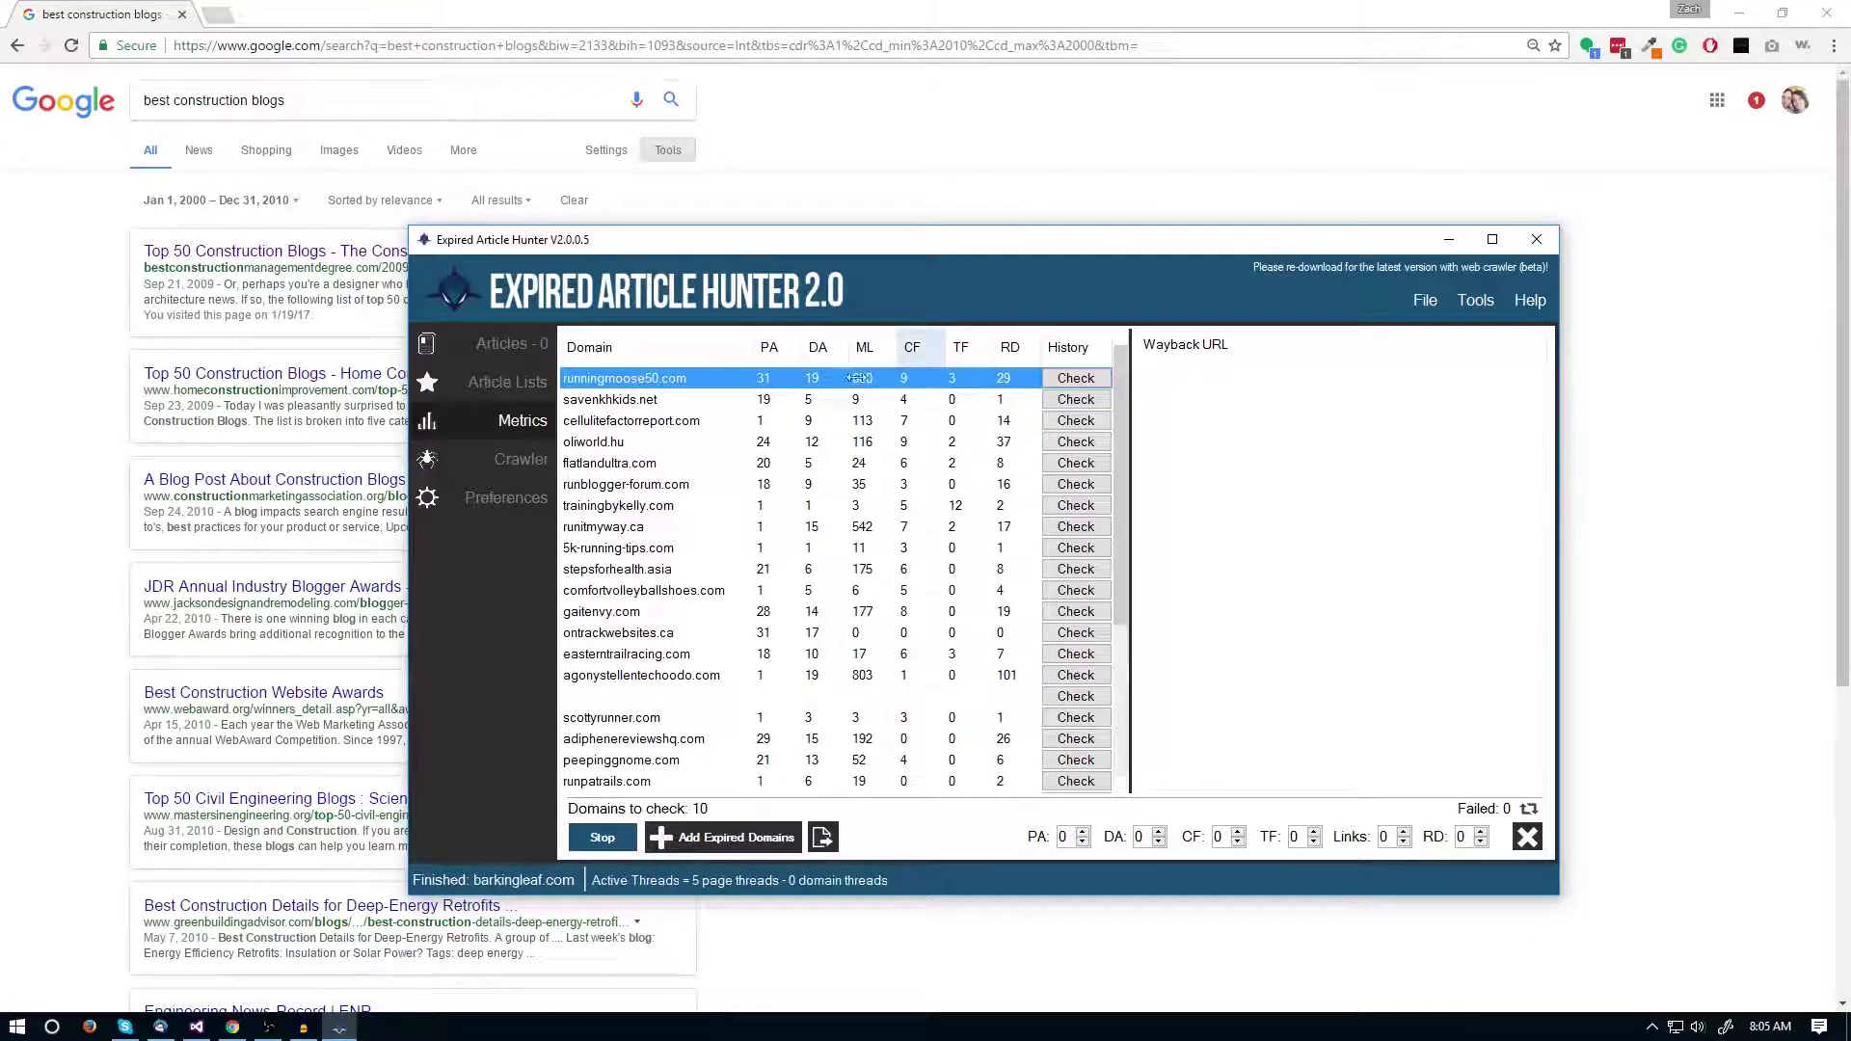
- Look through the metrics of the checked domains, widening the domain list and repositioning the application window
{"action": "left_click", "coordinate": [935, 578]}
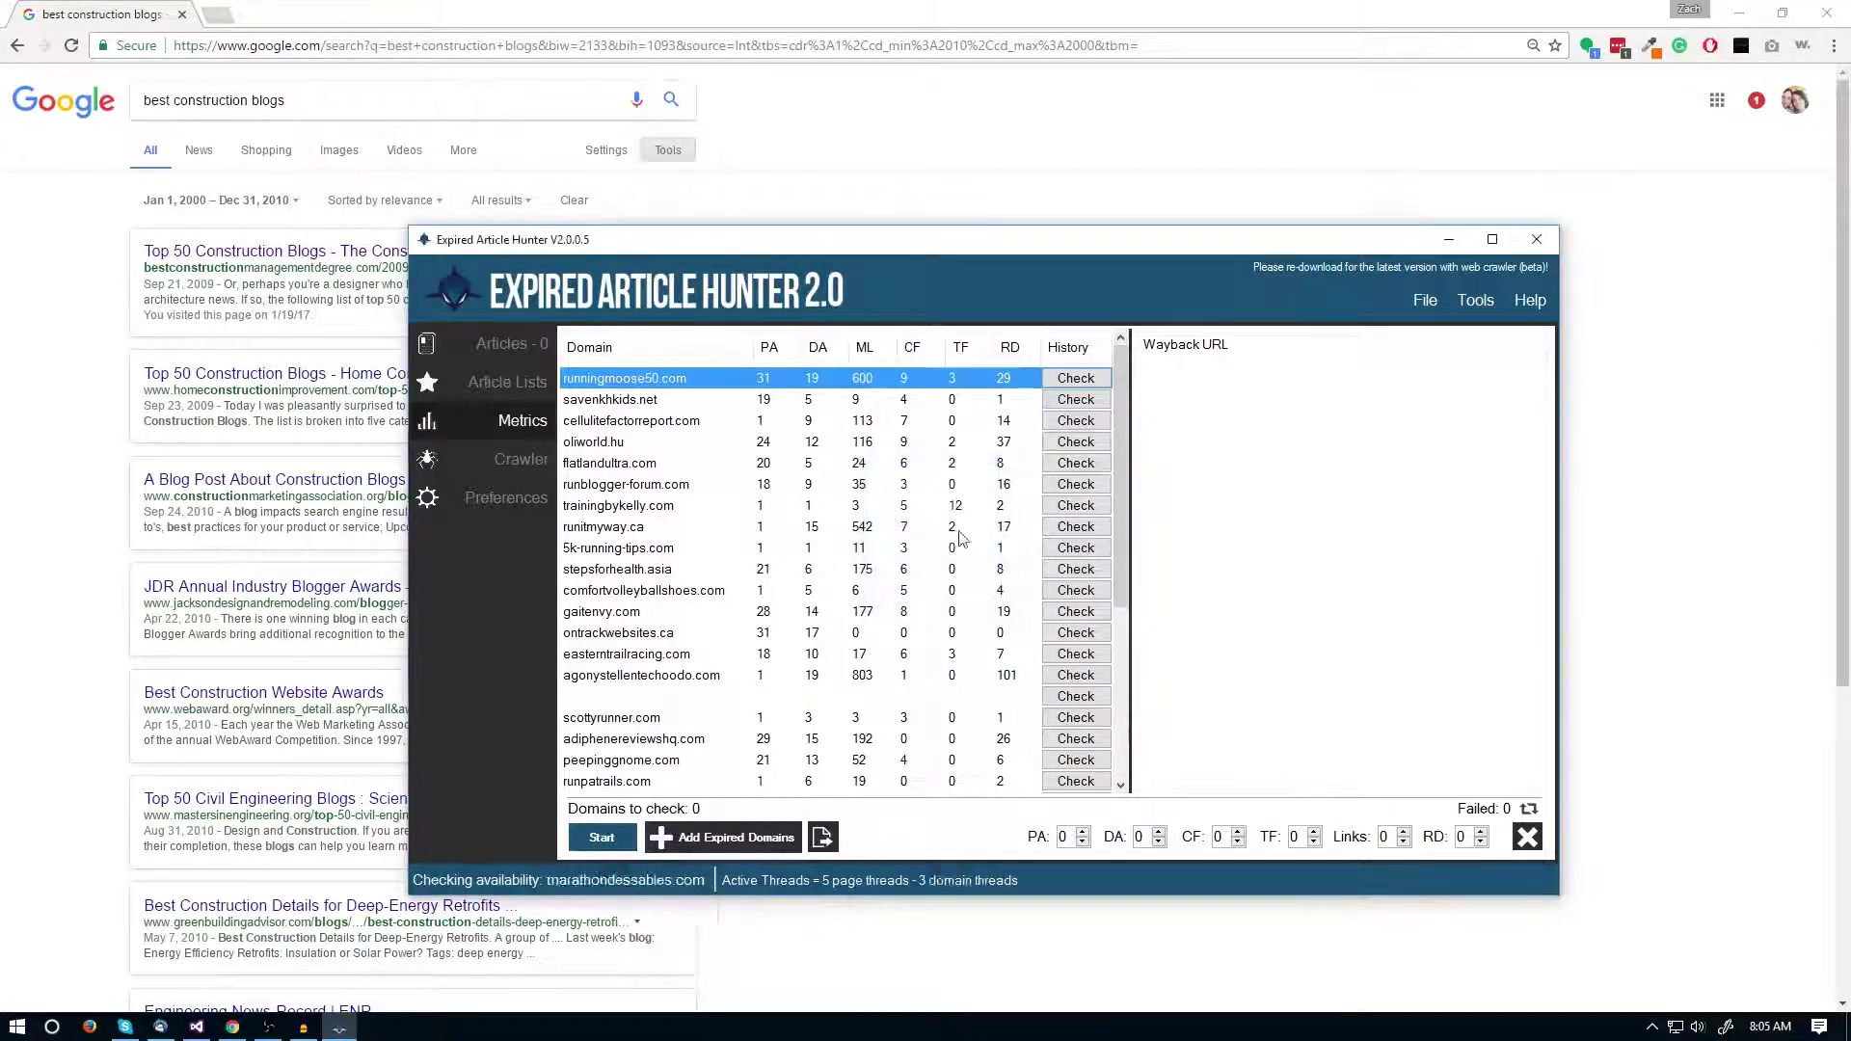
{"action": "scroll", "coordinate": [930, 581], "scroll_direction": "down", "scroll_amount": 5}
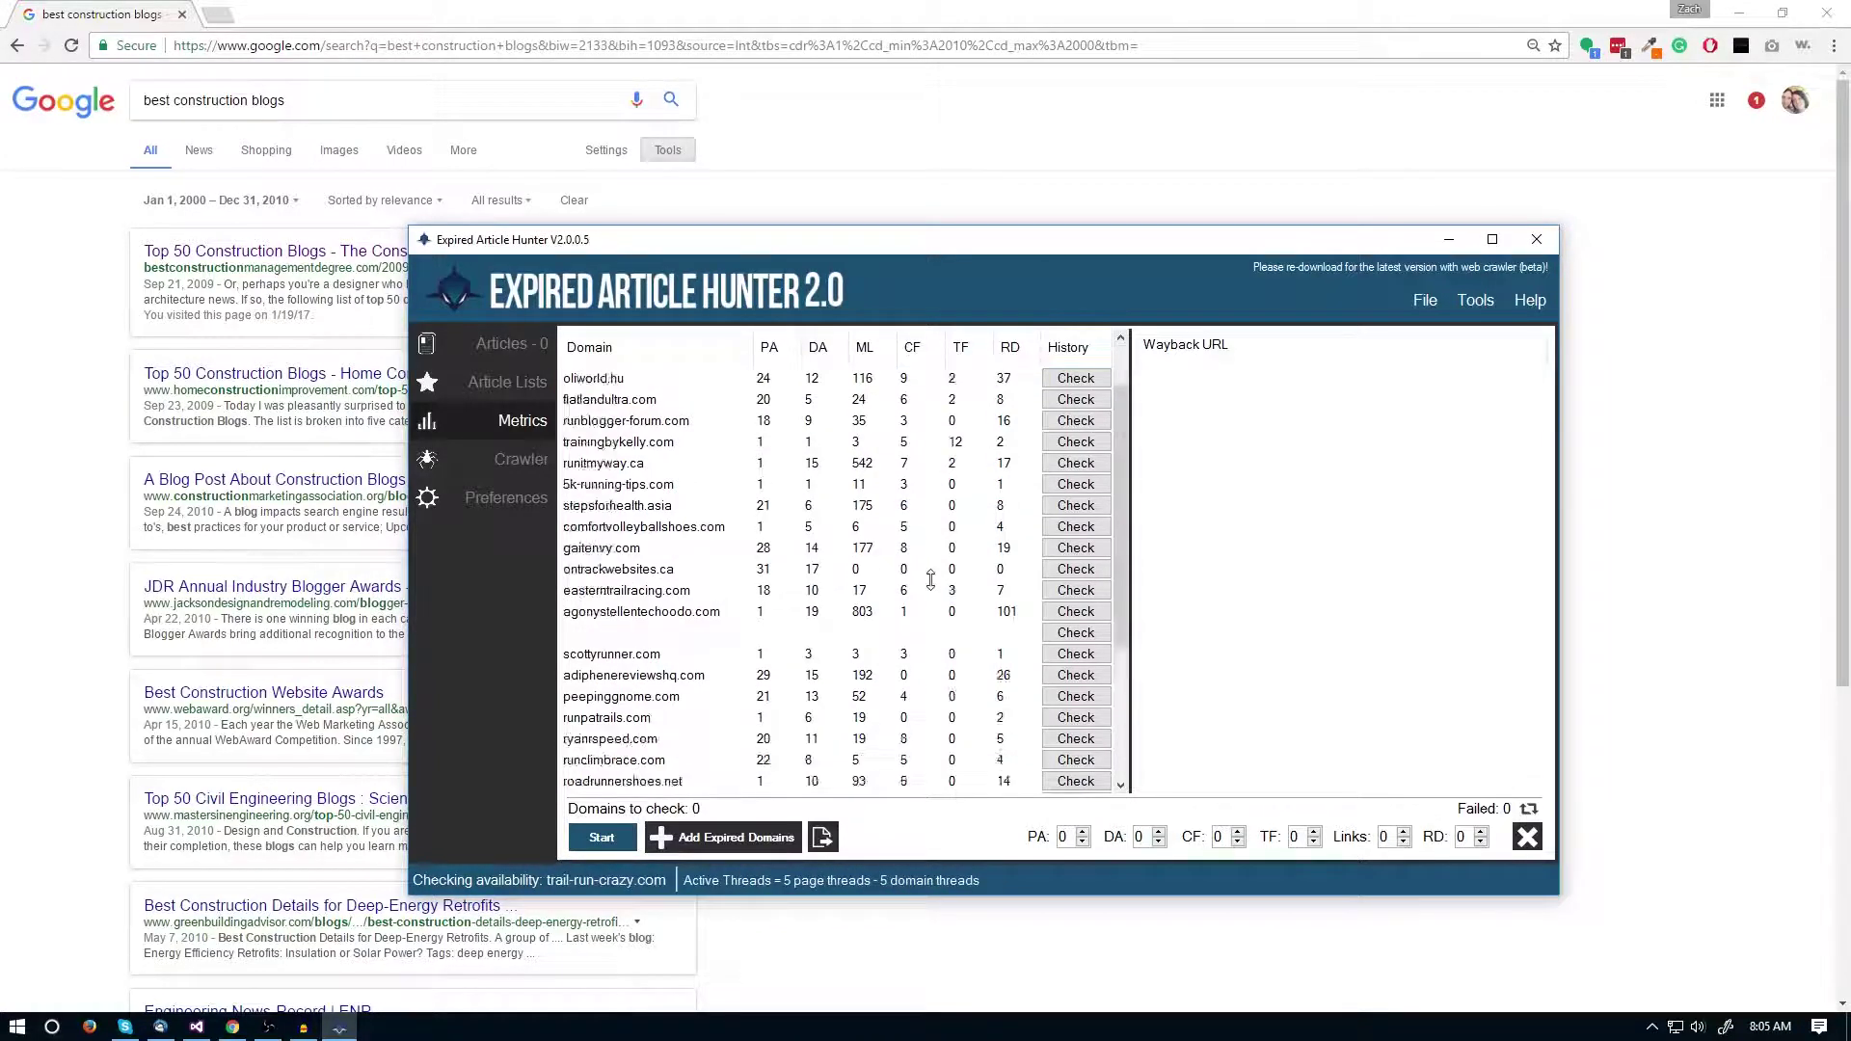
{"action": "scroll", "coordinate": [867, 568], "scroll_direction": "down", "scroll_amount": 5}
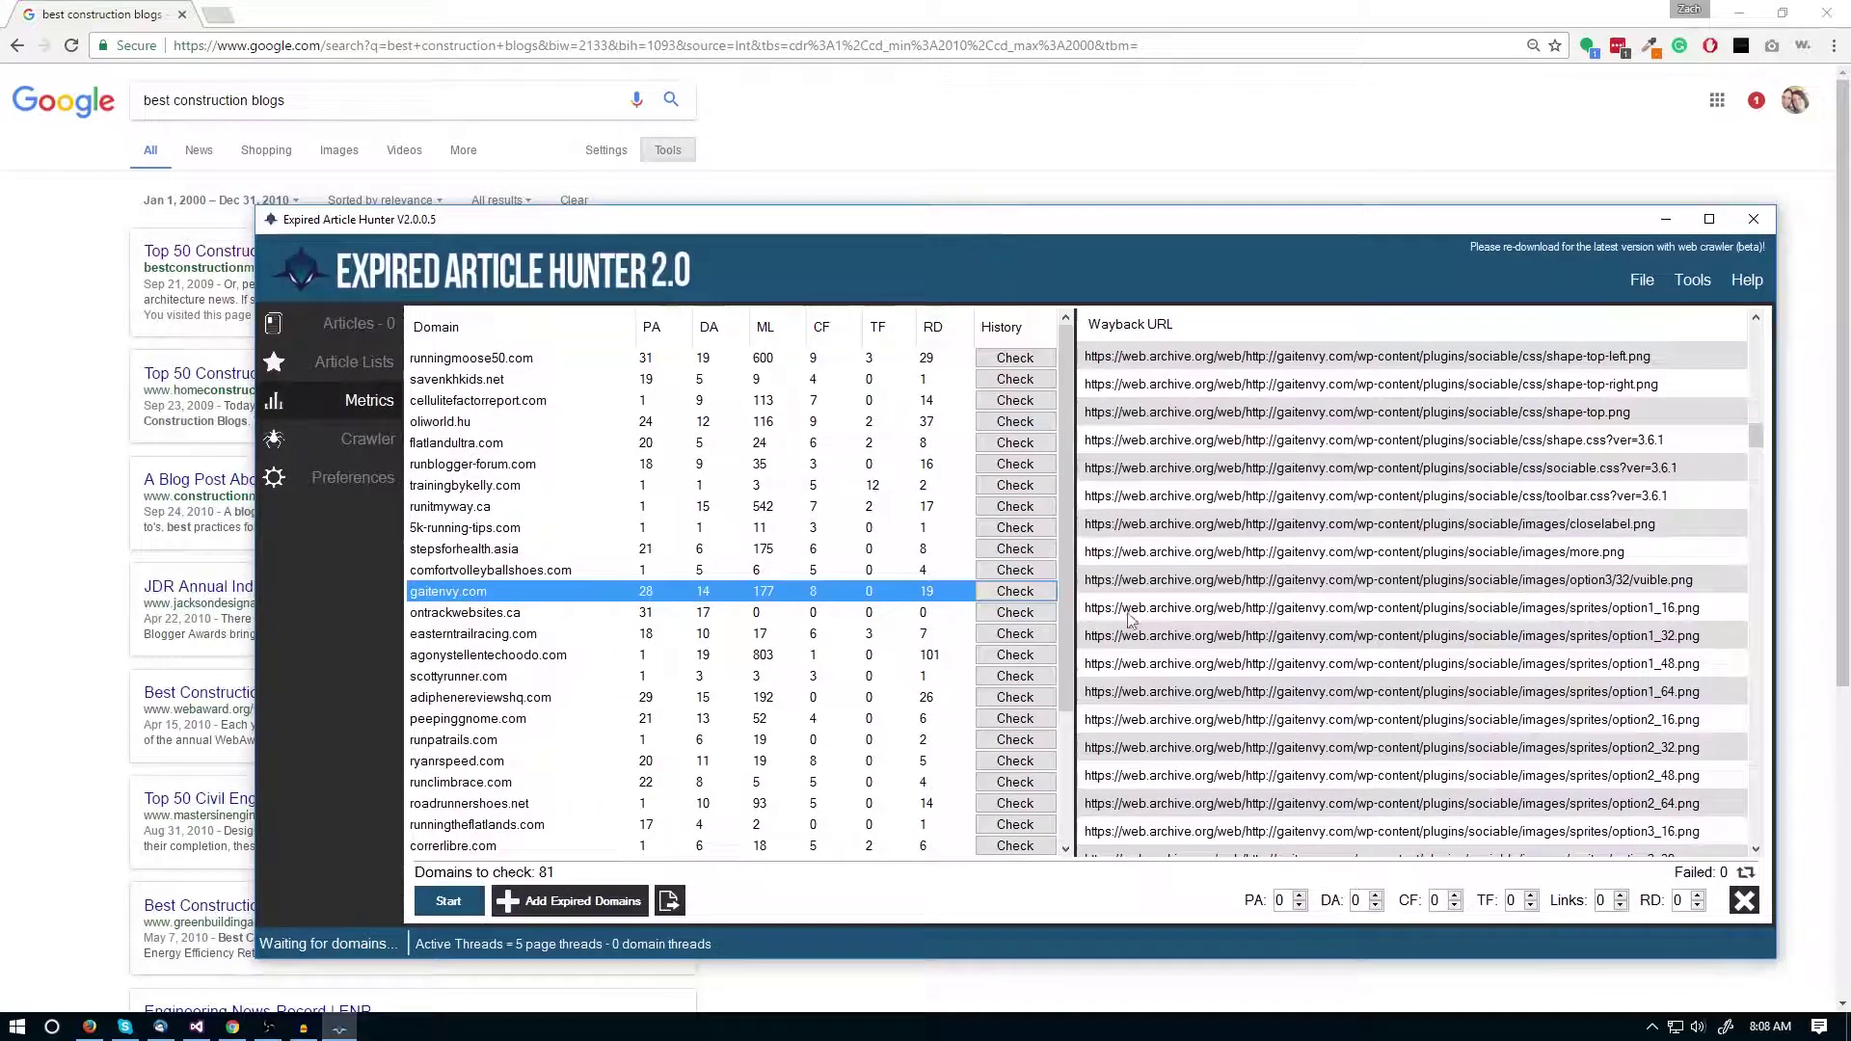
{"action": "left_click_drag", "start_coordinate": [1080, 567], "coordinate": [1191, 567]}
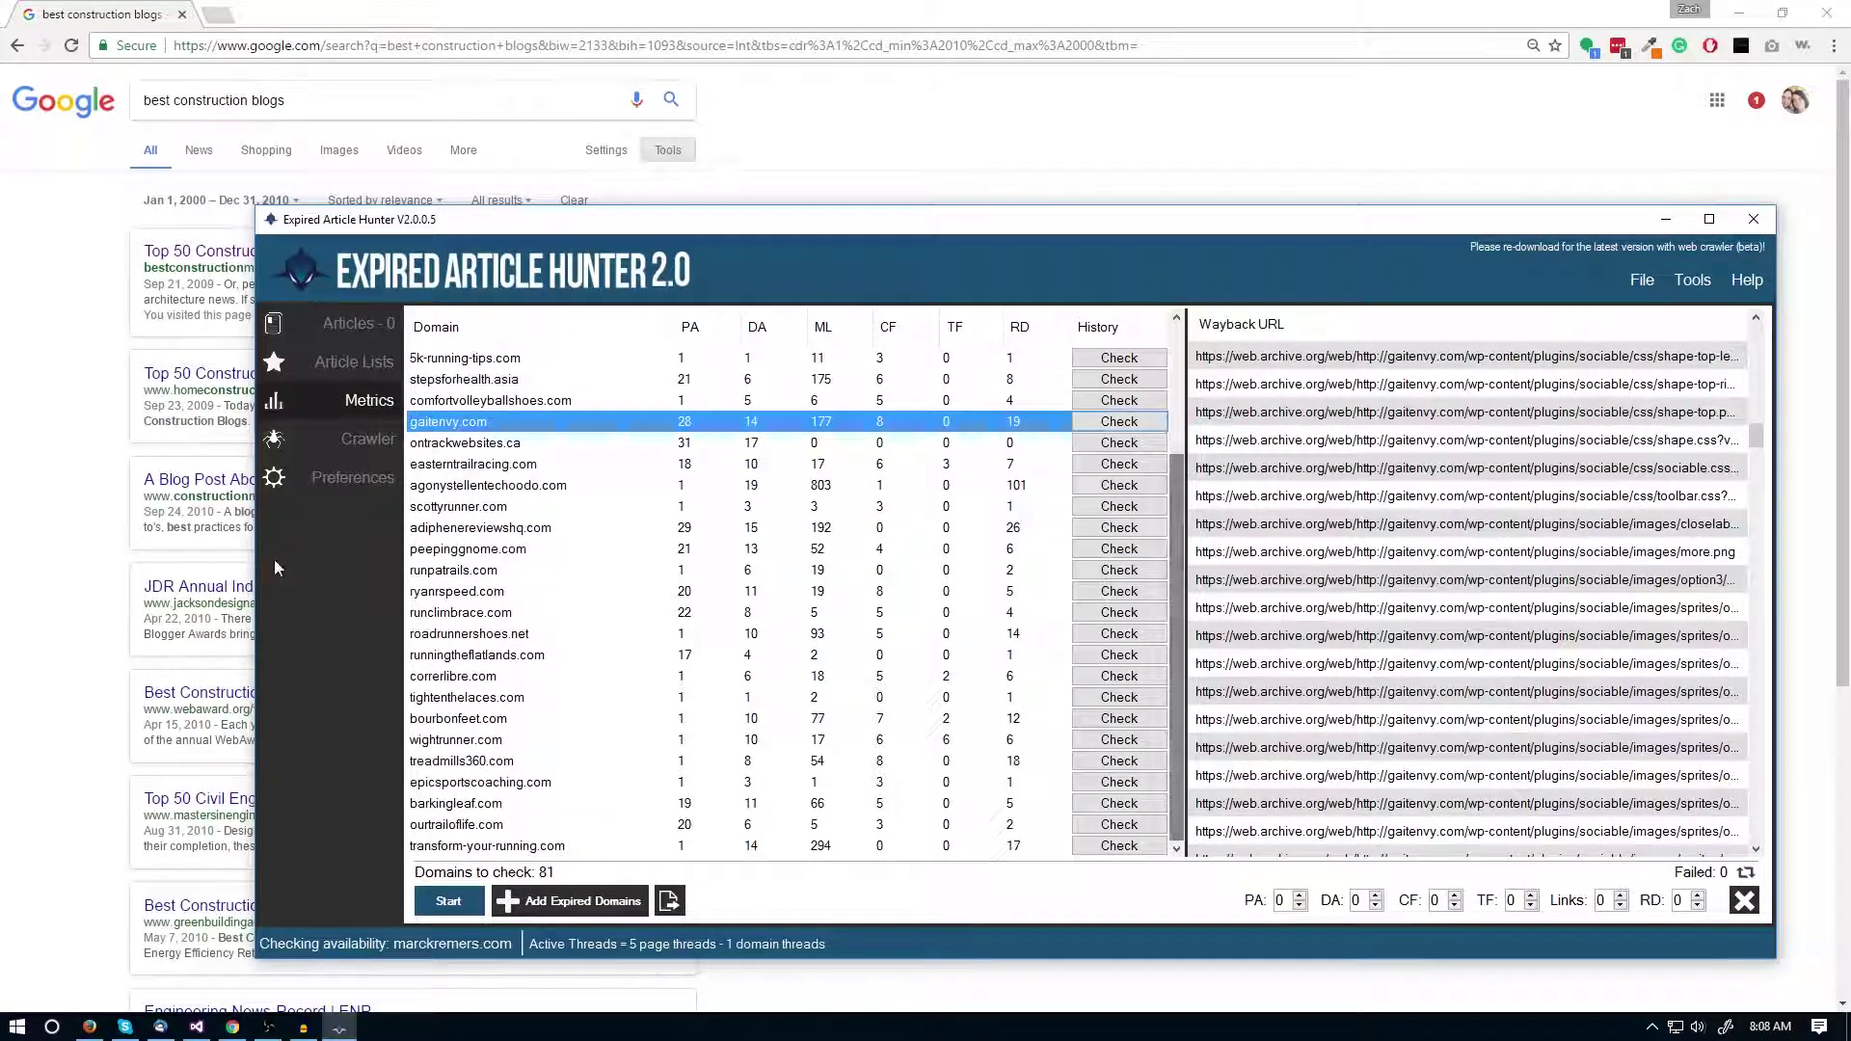
{"action": "left_click_drag", "start_coordinate": [875, 241], "coordinate": [736, 202]}
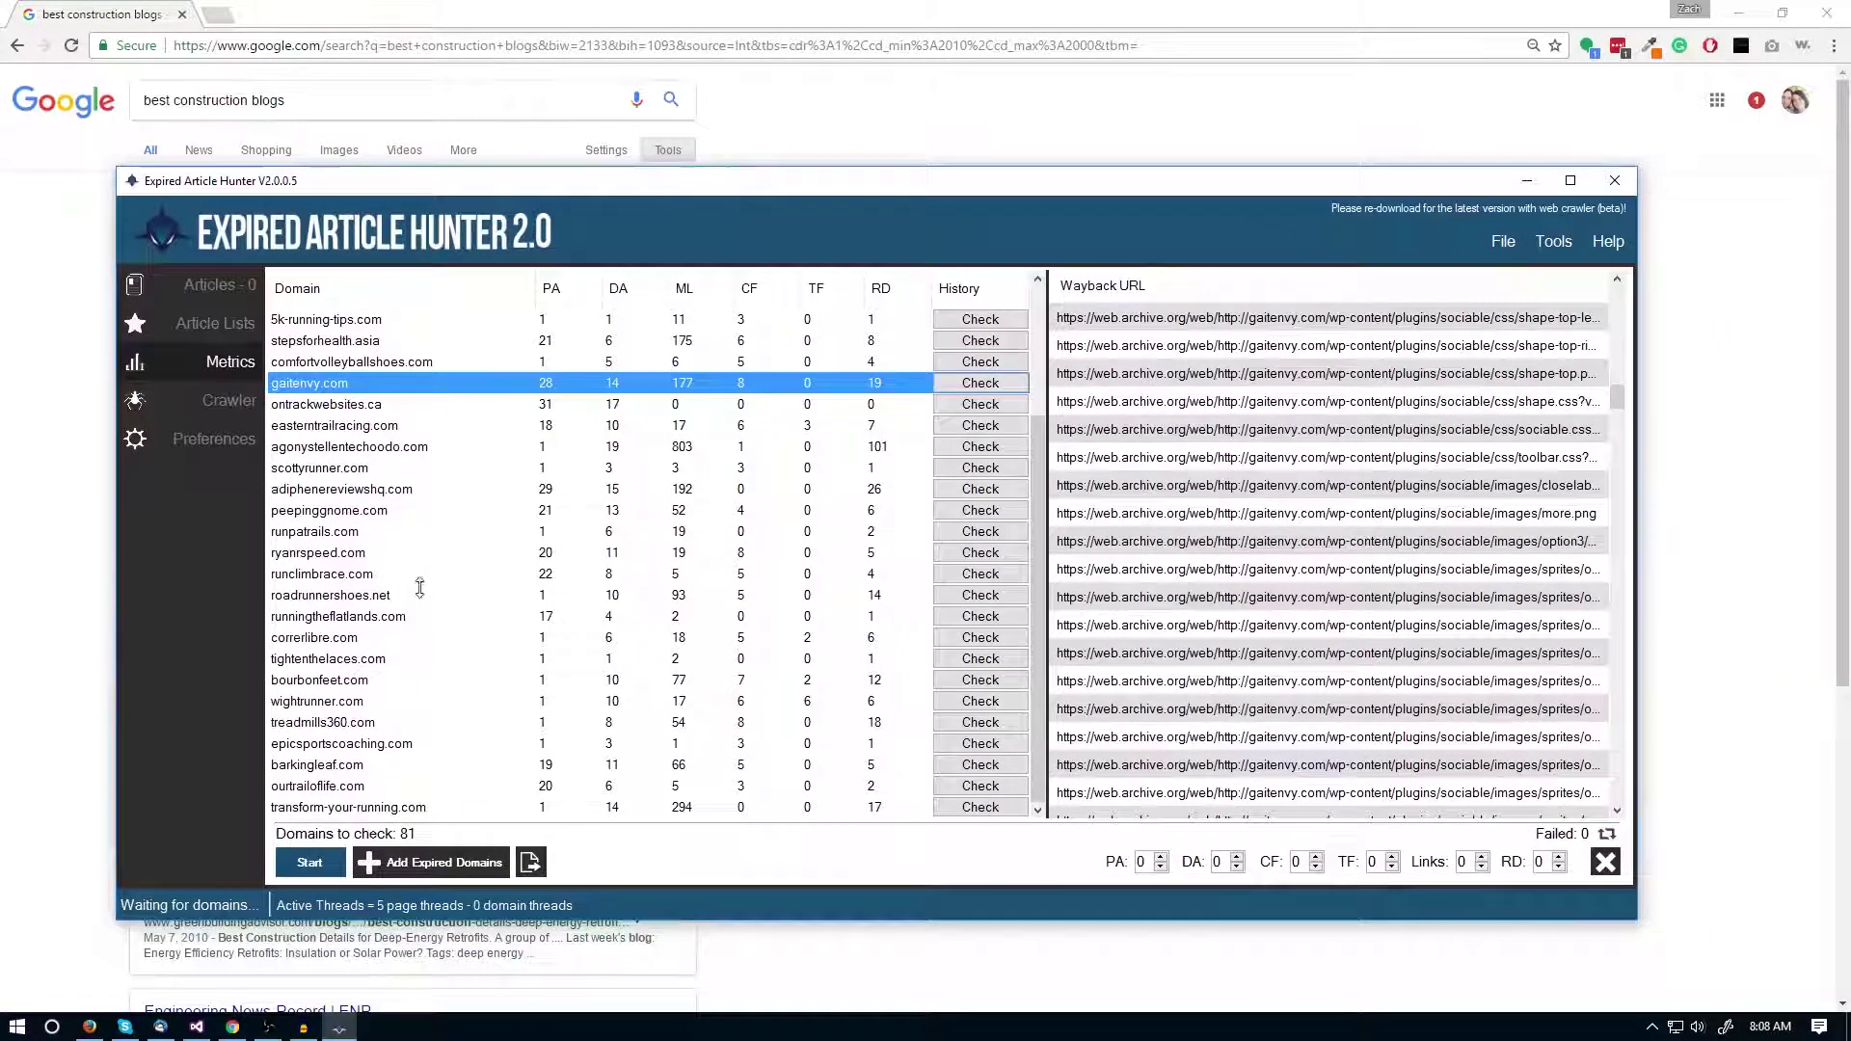
- Check the history of roadrunnershoes.net, widen the Wayback URL list and look through the domain's archived URLs
{"action": "left_click", "coordinate": [980, 594]}
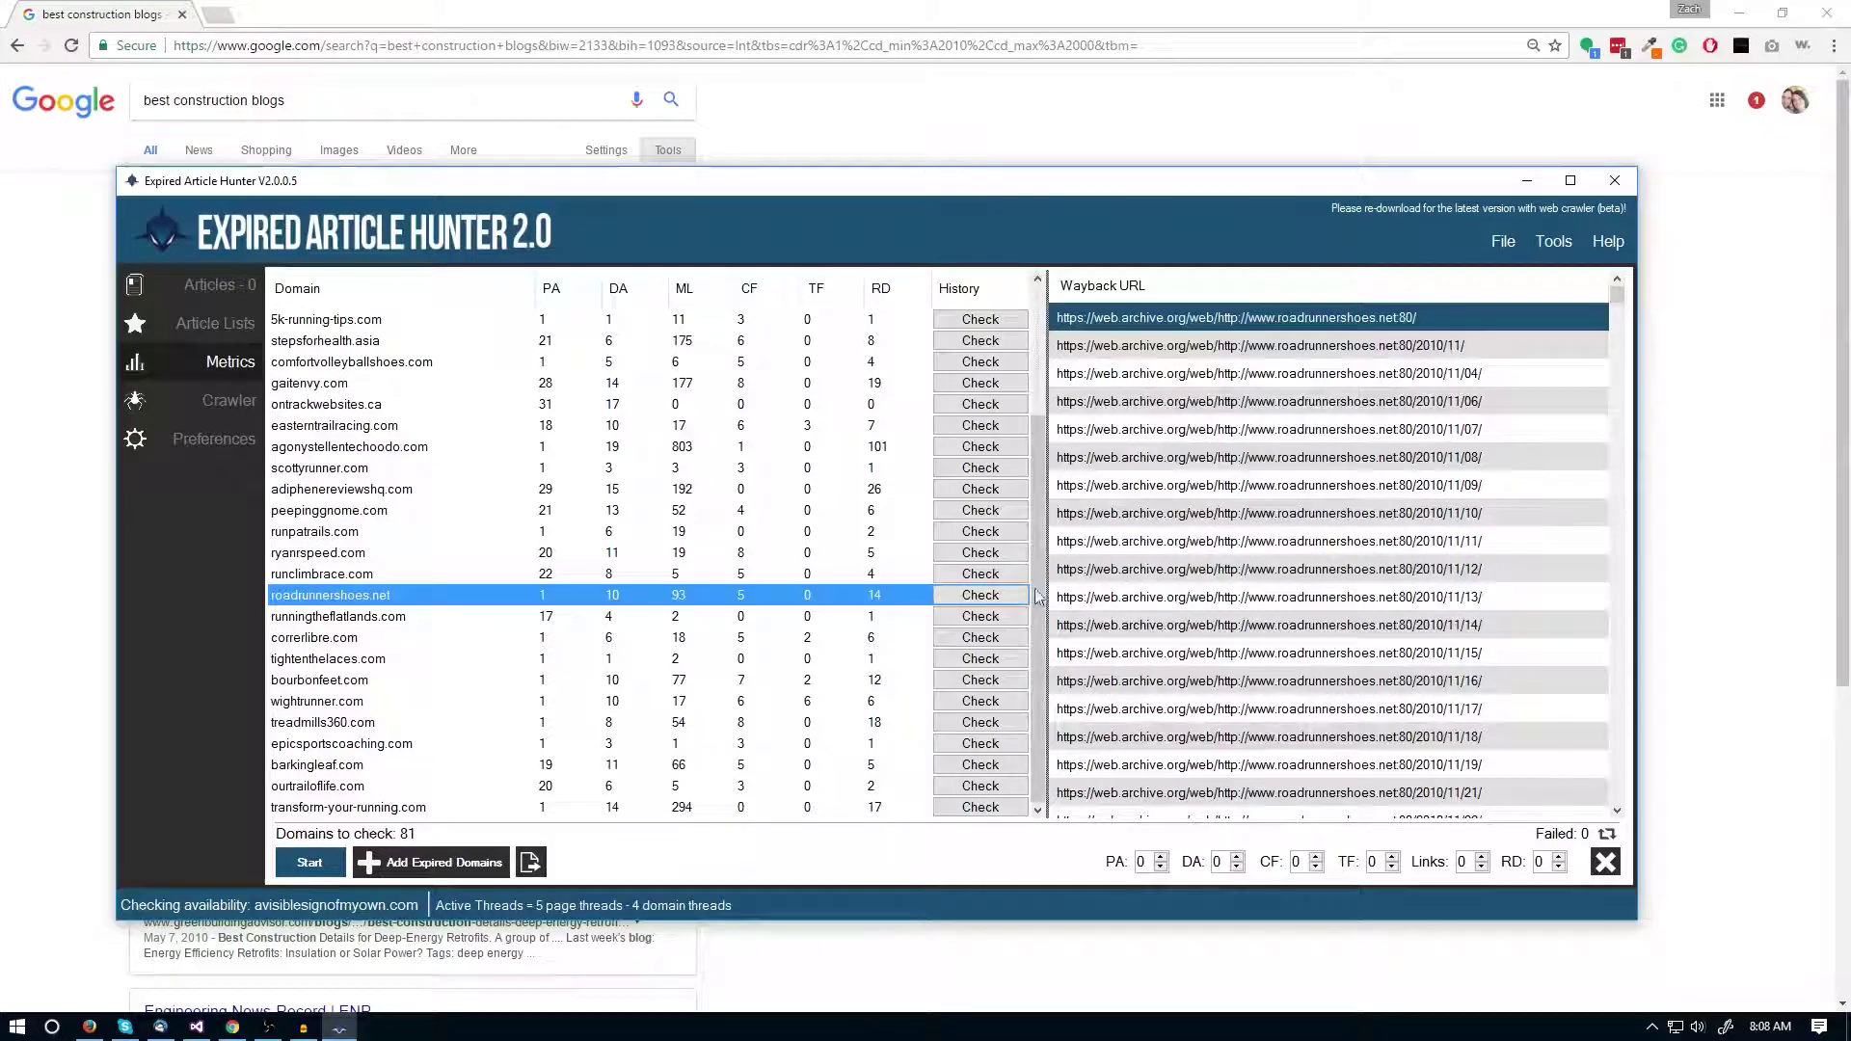
{"action": "left_click_drag", "start_coordinate": [1047, 595], "coordinate": [928, 594]}
{"action": "scroll", "coordinate": [1269, 617], "scroll_direction": "down", "scroll_amount": 4}
{"action": "scroll", "coordinate": [1269, 617], "scroll_direction": "down", "scroll_amount": 10}
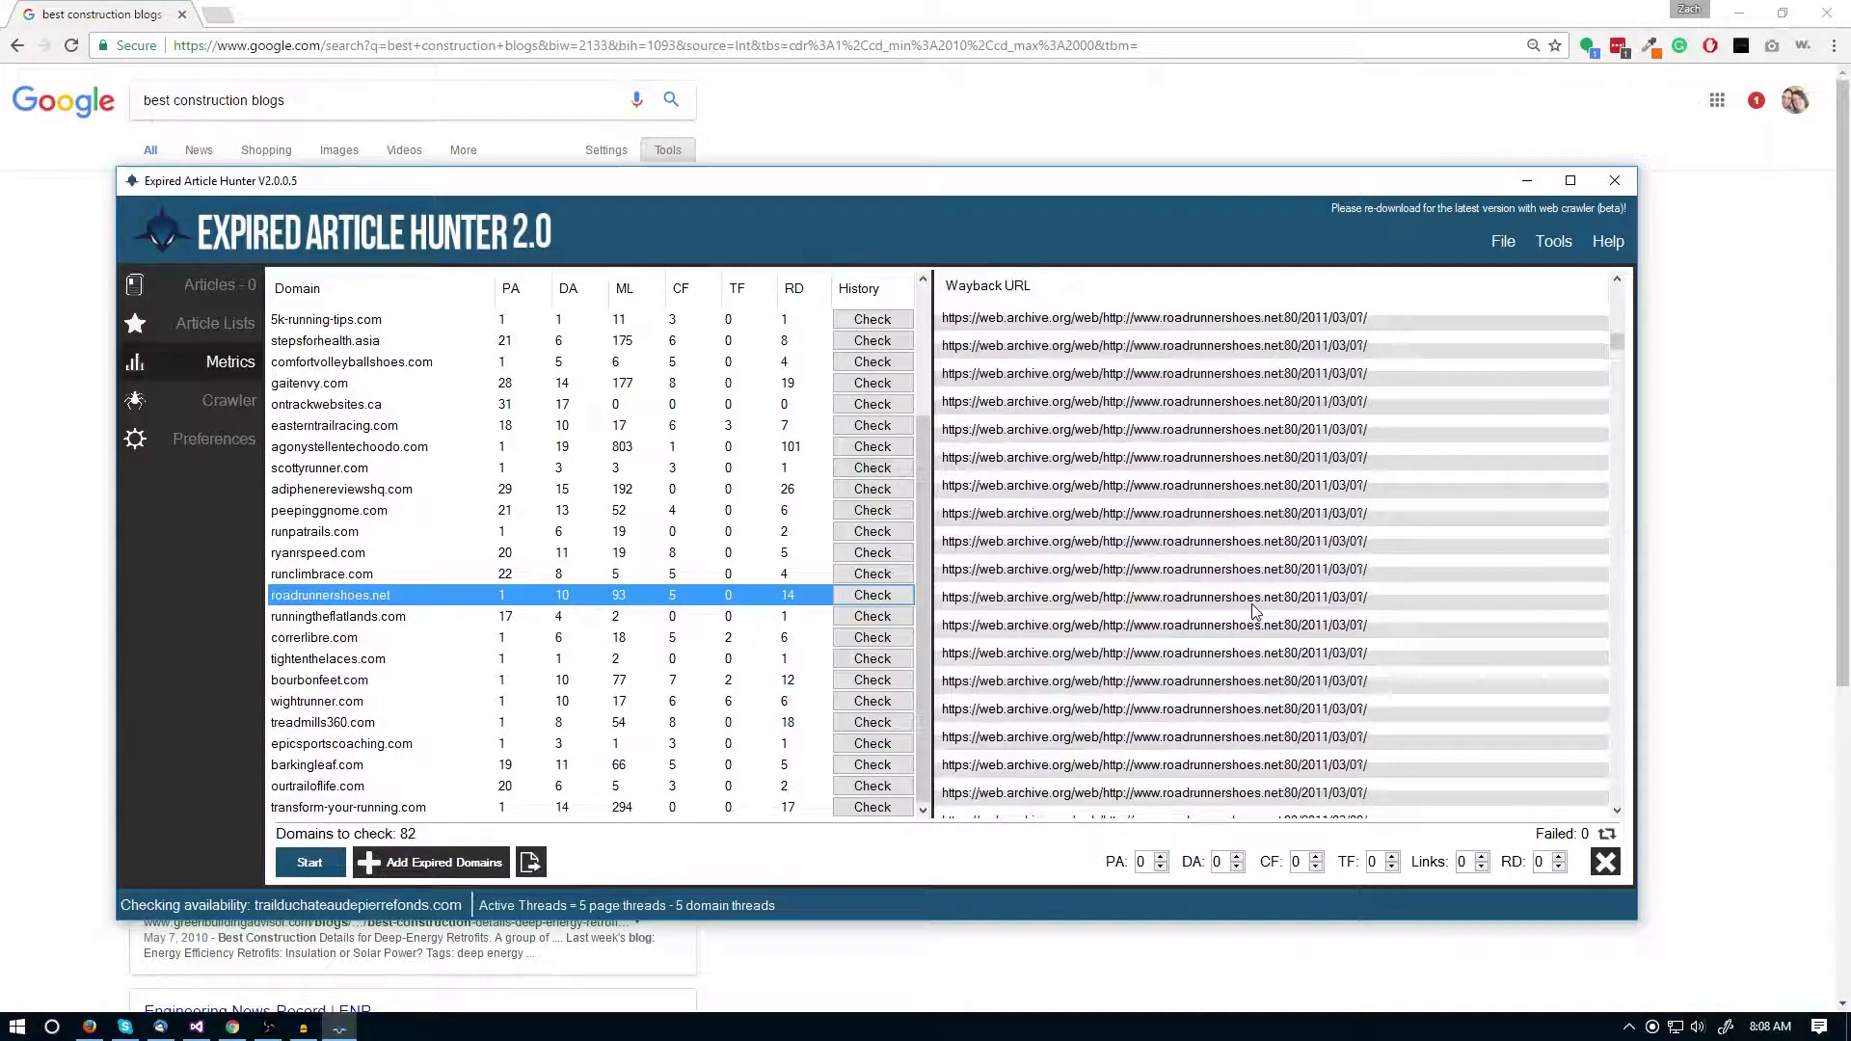
{"action": "scroll", "coordinate": [1254, 607], "scroll_direction": "down", "scroll_amount": 10}
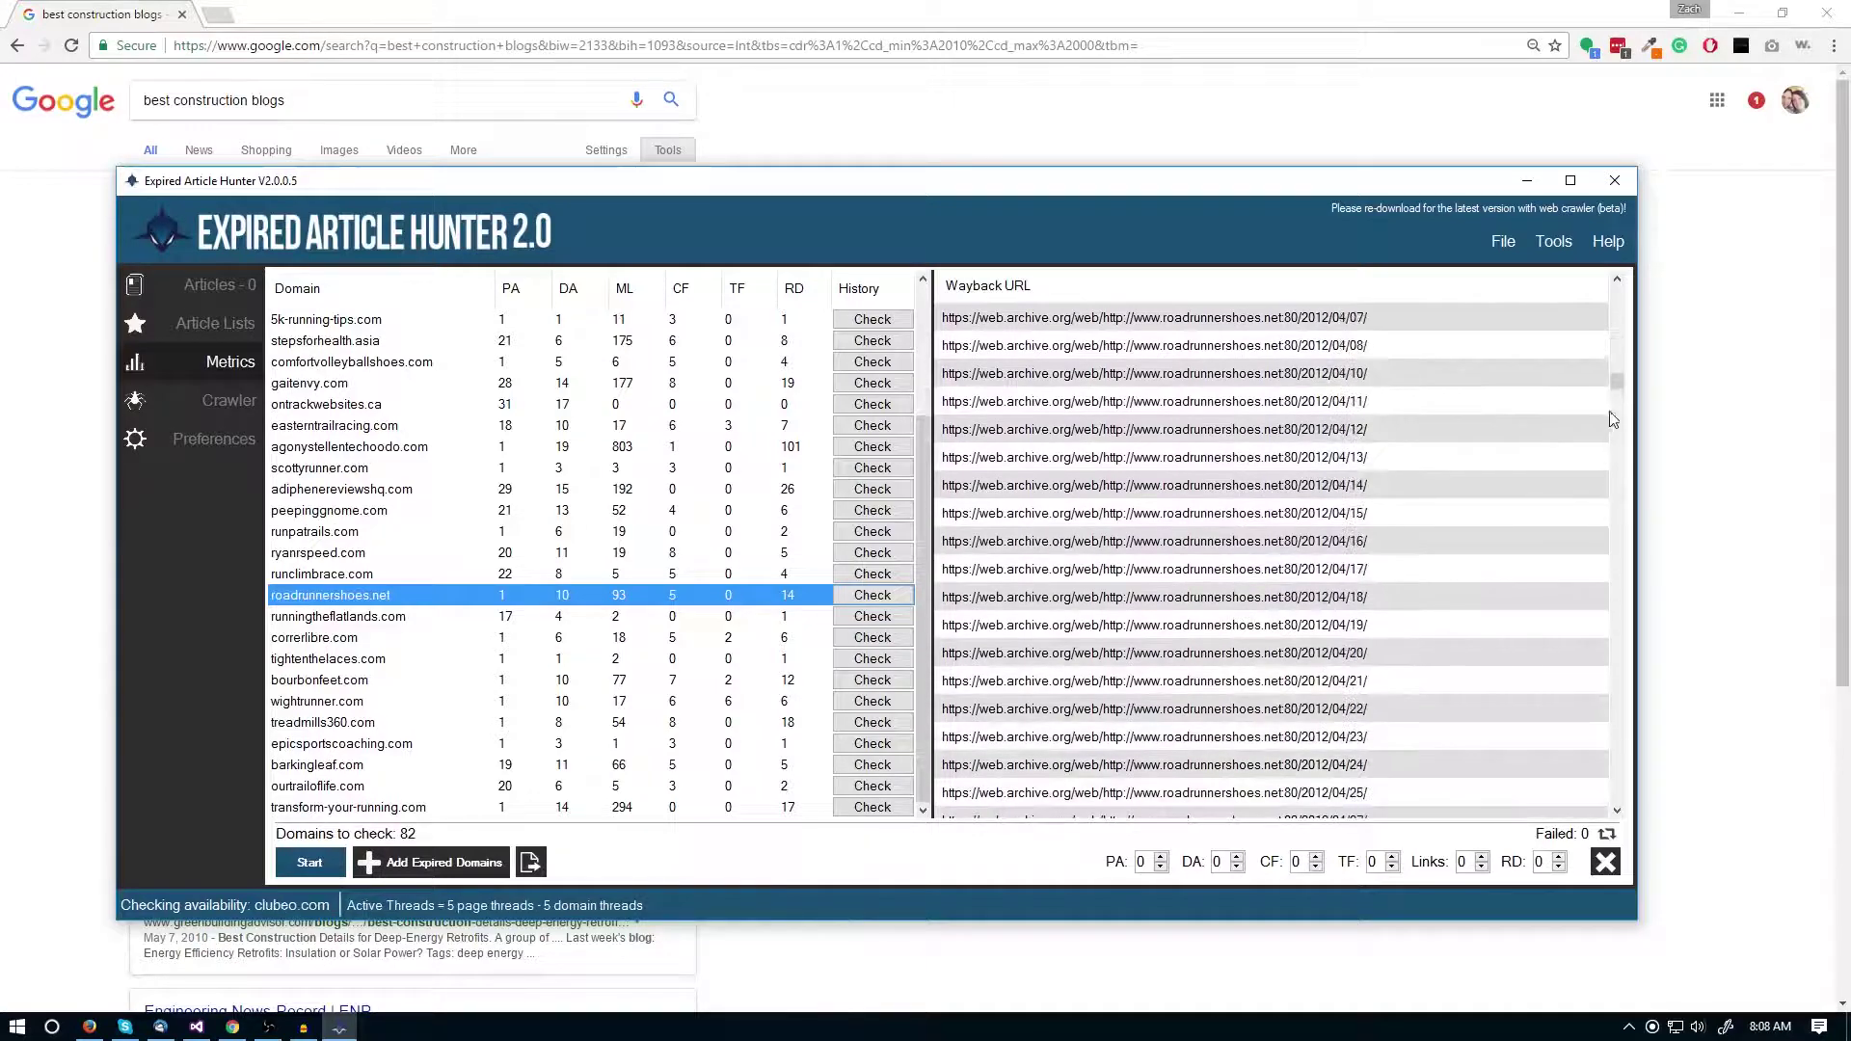
{"action": "left_click_drag", "start_coordinate": [1616, 381], "coordinate": [1618, 432]}
{"action": "scroll", "coordinate": [1497, 494], "scroll_direction": "down", "scroll_amount": 15}
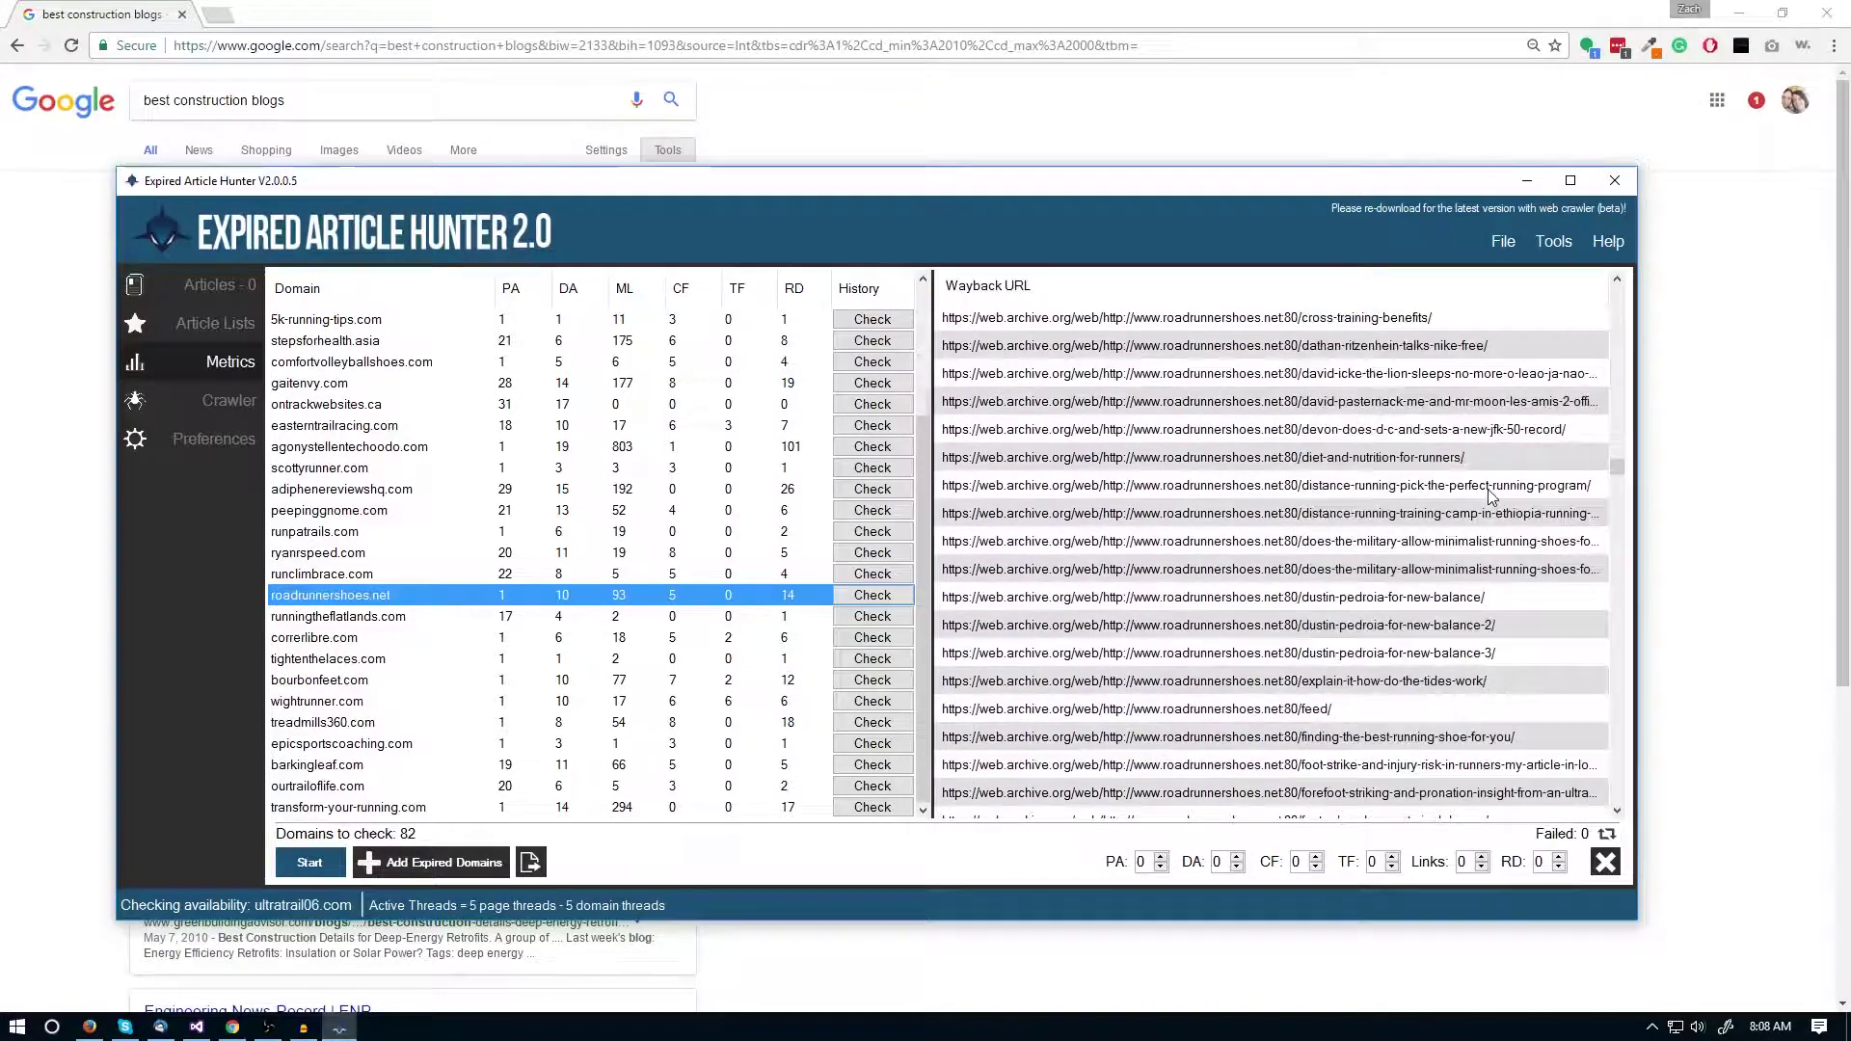
{"action": "scroll", "coordinate": [1491, 495], "scroll_direction": "down", "scroll_amount": 20}
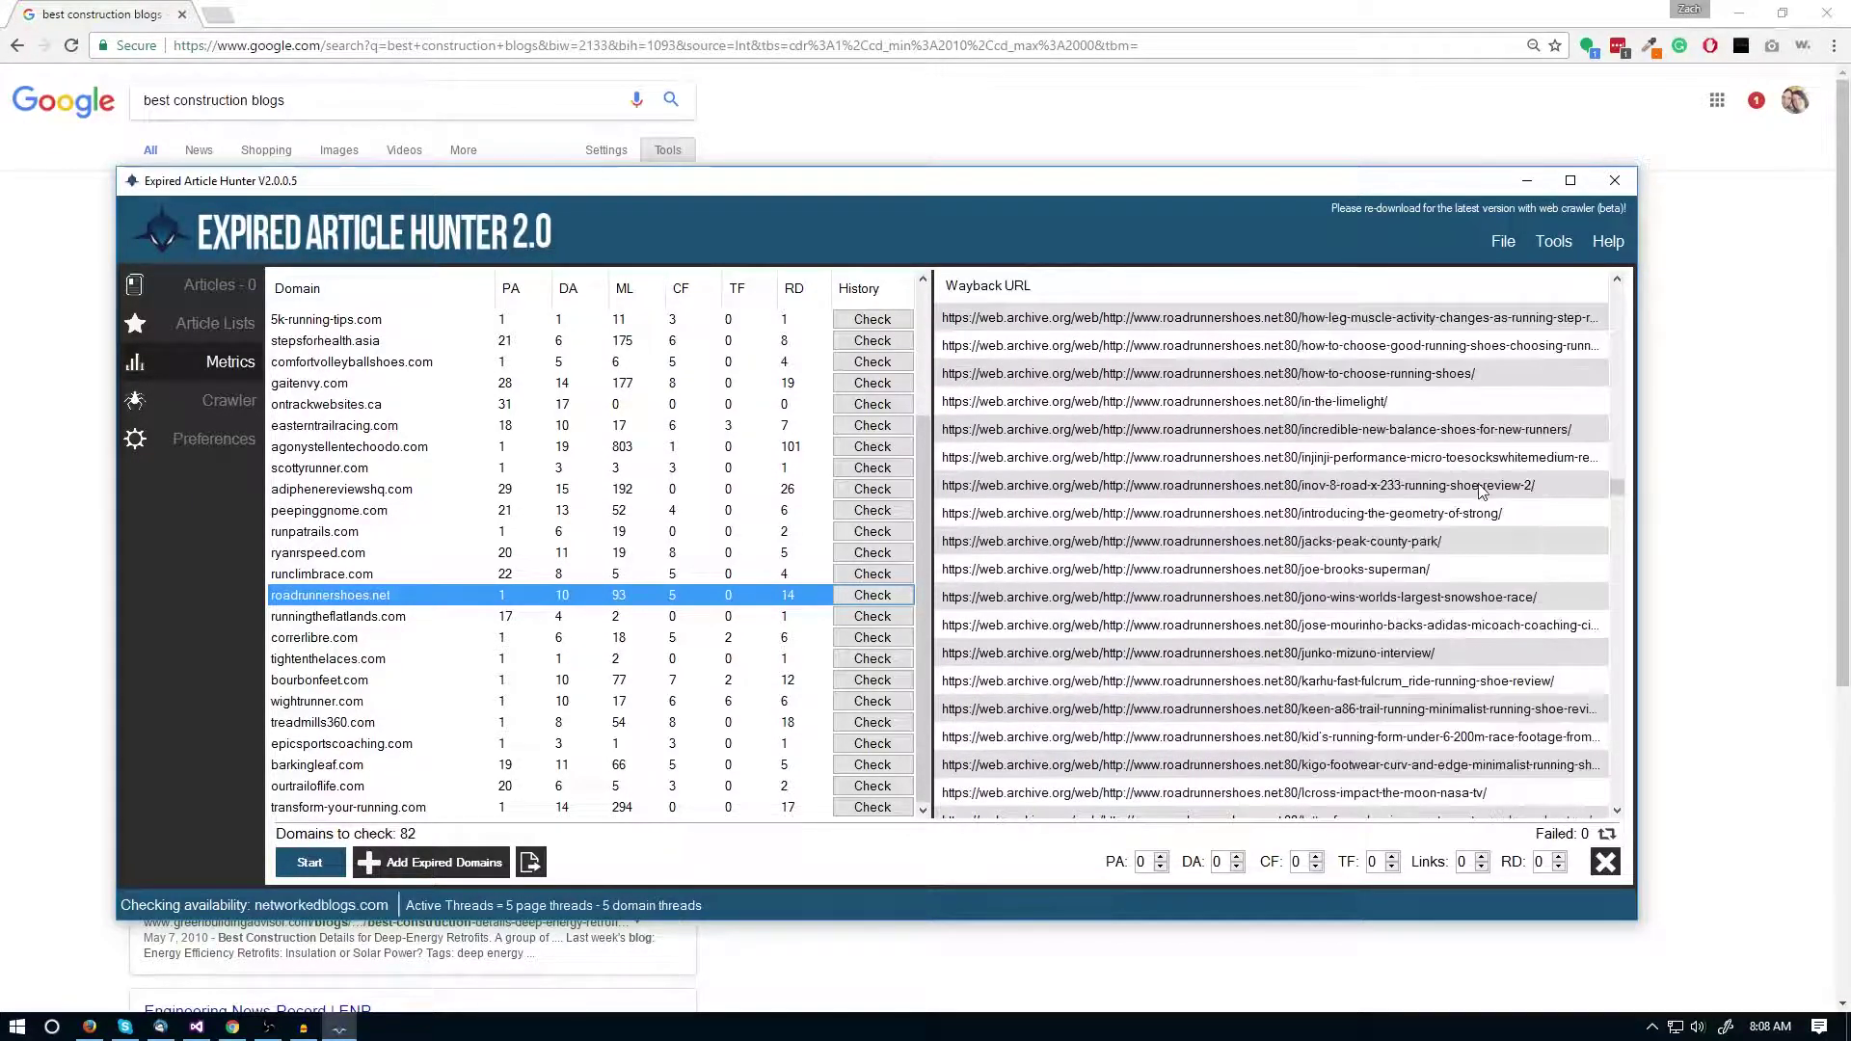
{"action": "scroll", "coordinate": [1481, 491], "scroll_direction": "down", "scroll_amount": 20}
{"action": "scroll", "coordinate": [1482, 491], "scroll_direction": "down", "scroll_amount": 20}
{"action": "scroll", "coordinate": [1482, 491], "scroll_direction": "down", "scroll_amount": 20}
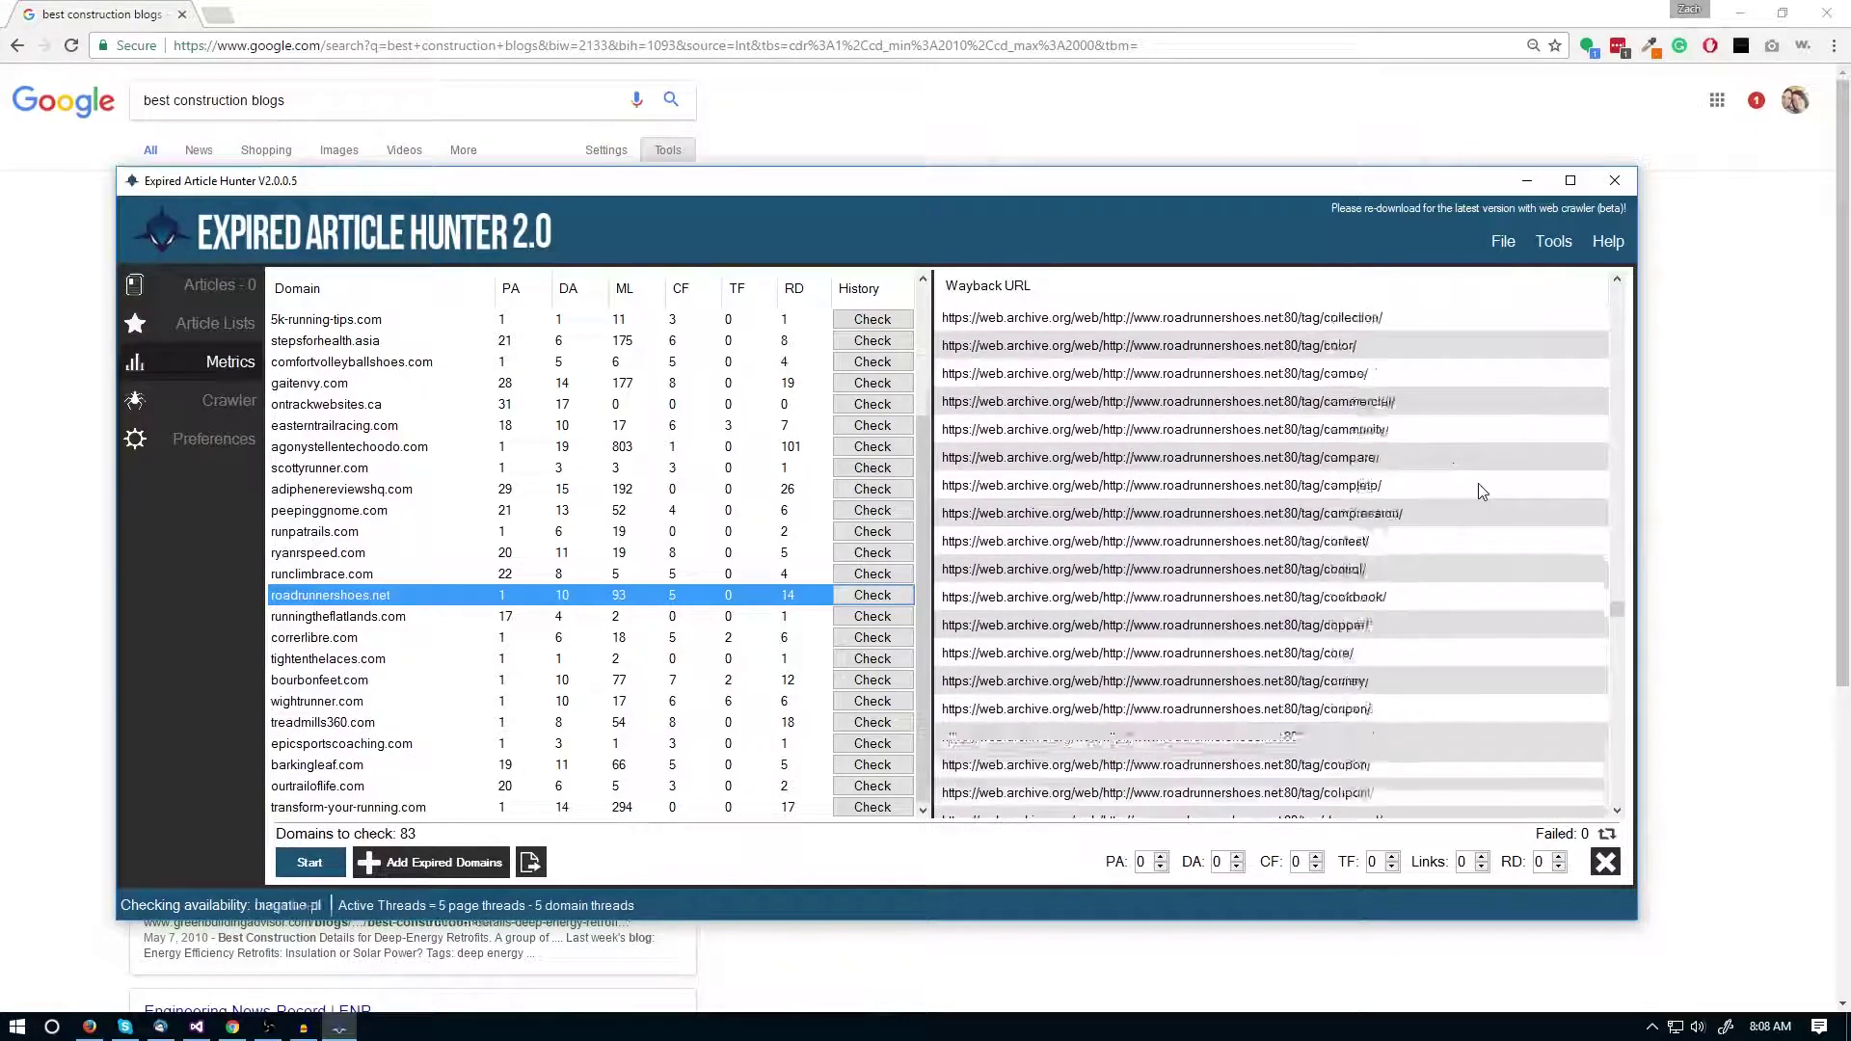
- View the full history of roadrunnershoes.net in the Wayback Machine, open the January 26, 2013 snapshot and return to the calendar
{"action": "right_click", "coordinate": [640, 598]}
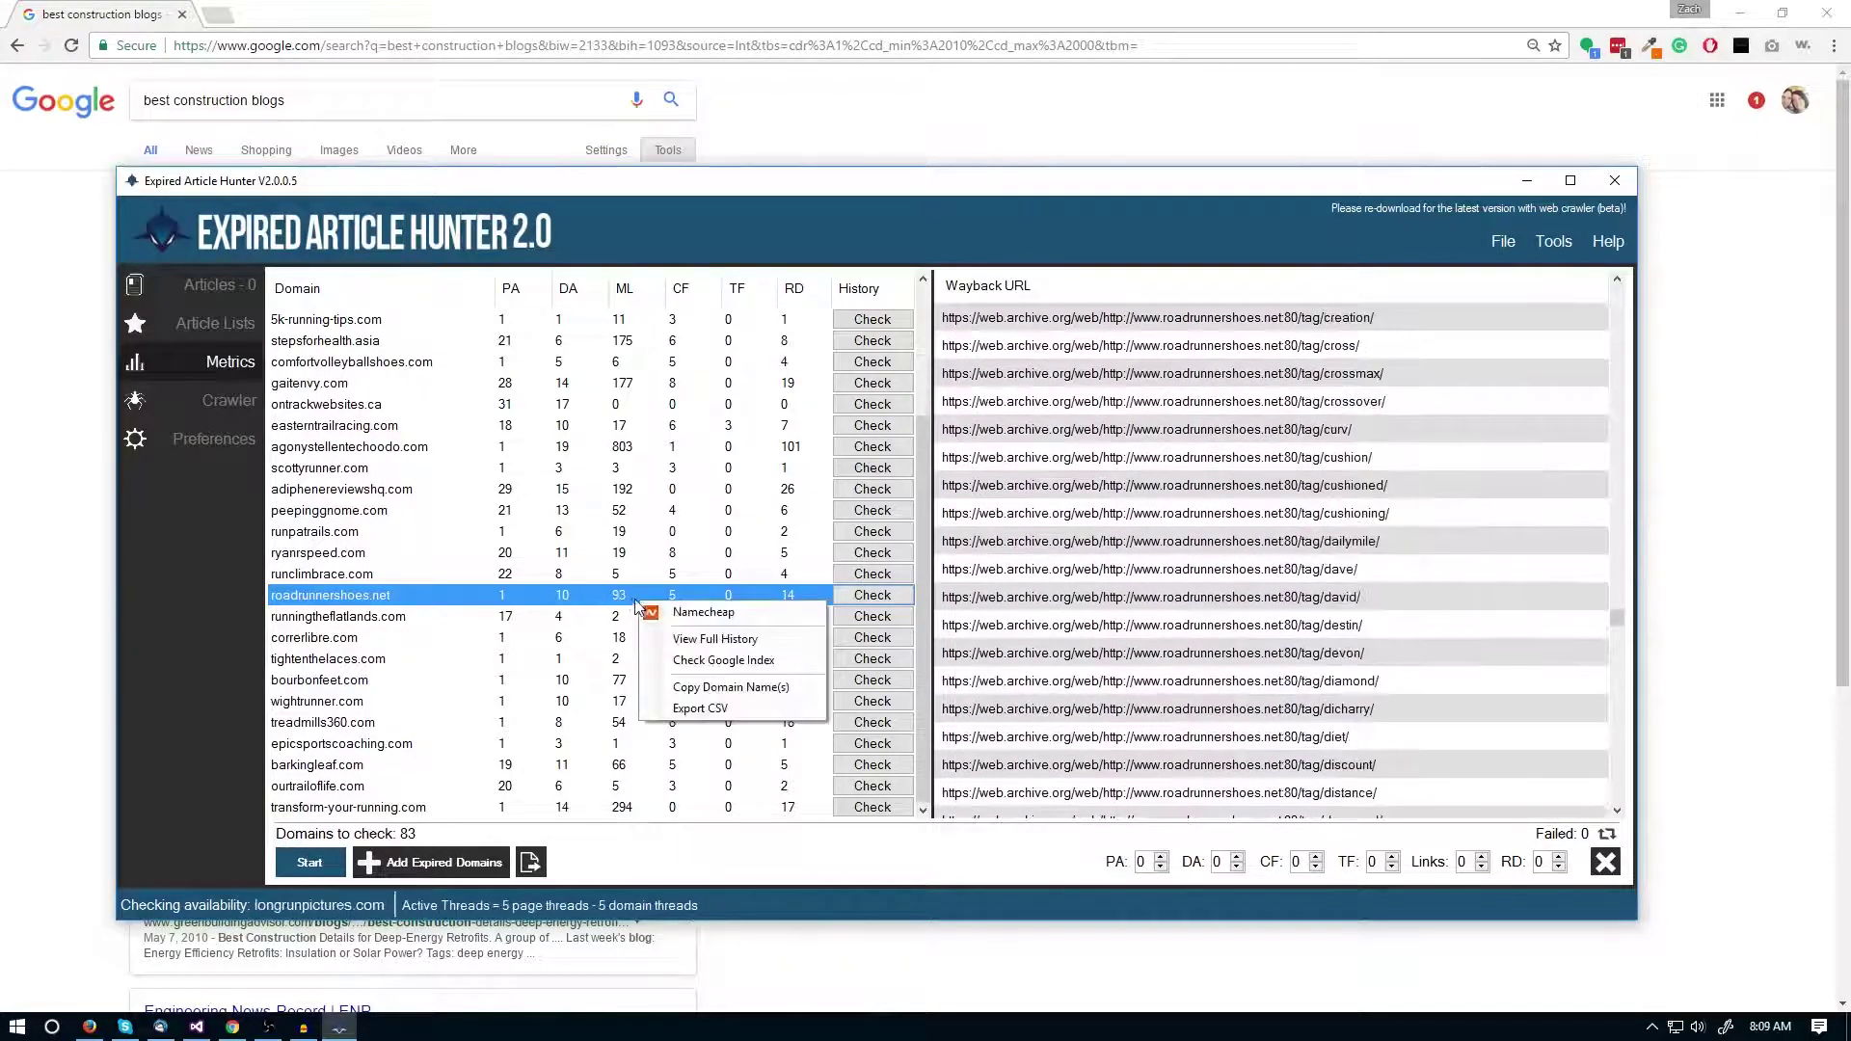
{"action": "left_click", "coordinate": [701, 643]}
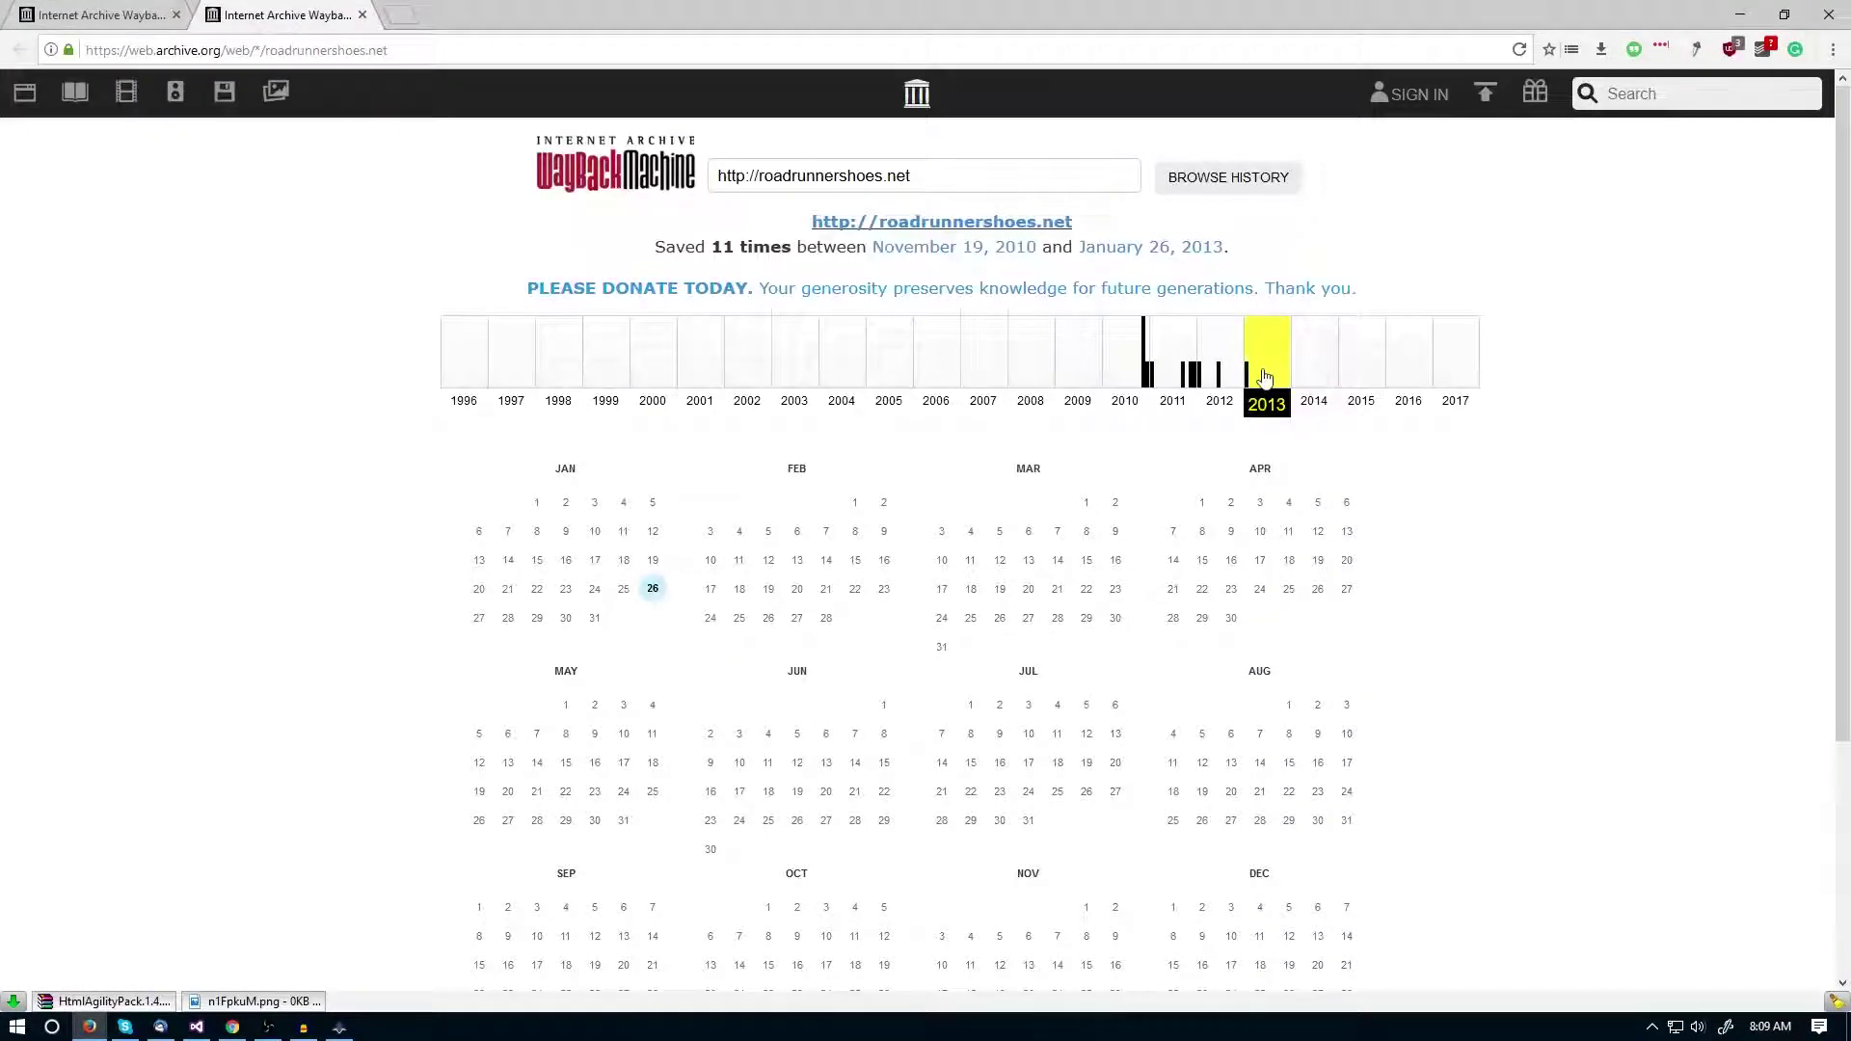
{"action": "mouse_move", "coordinate": [652, 587]}
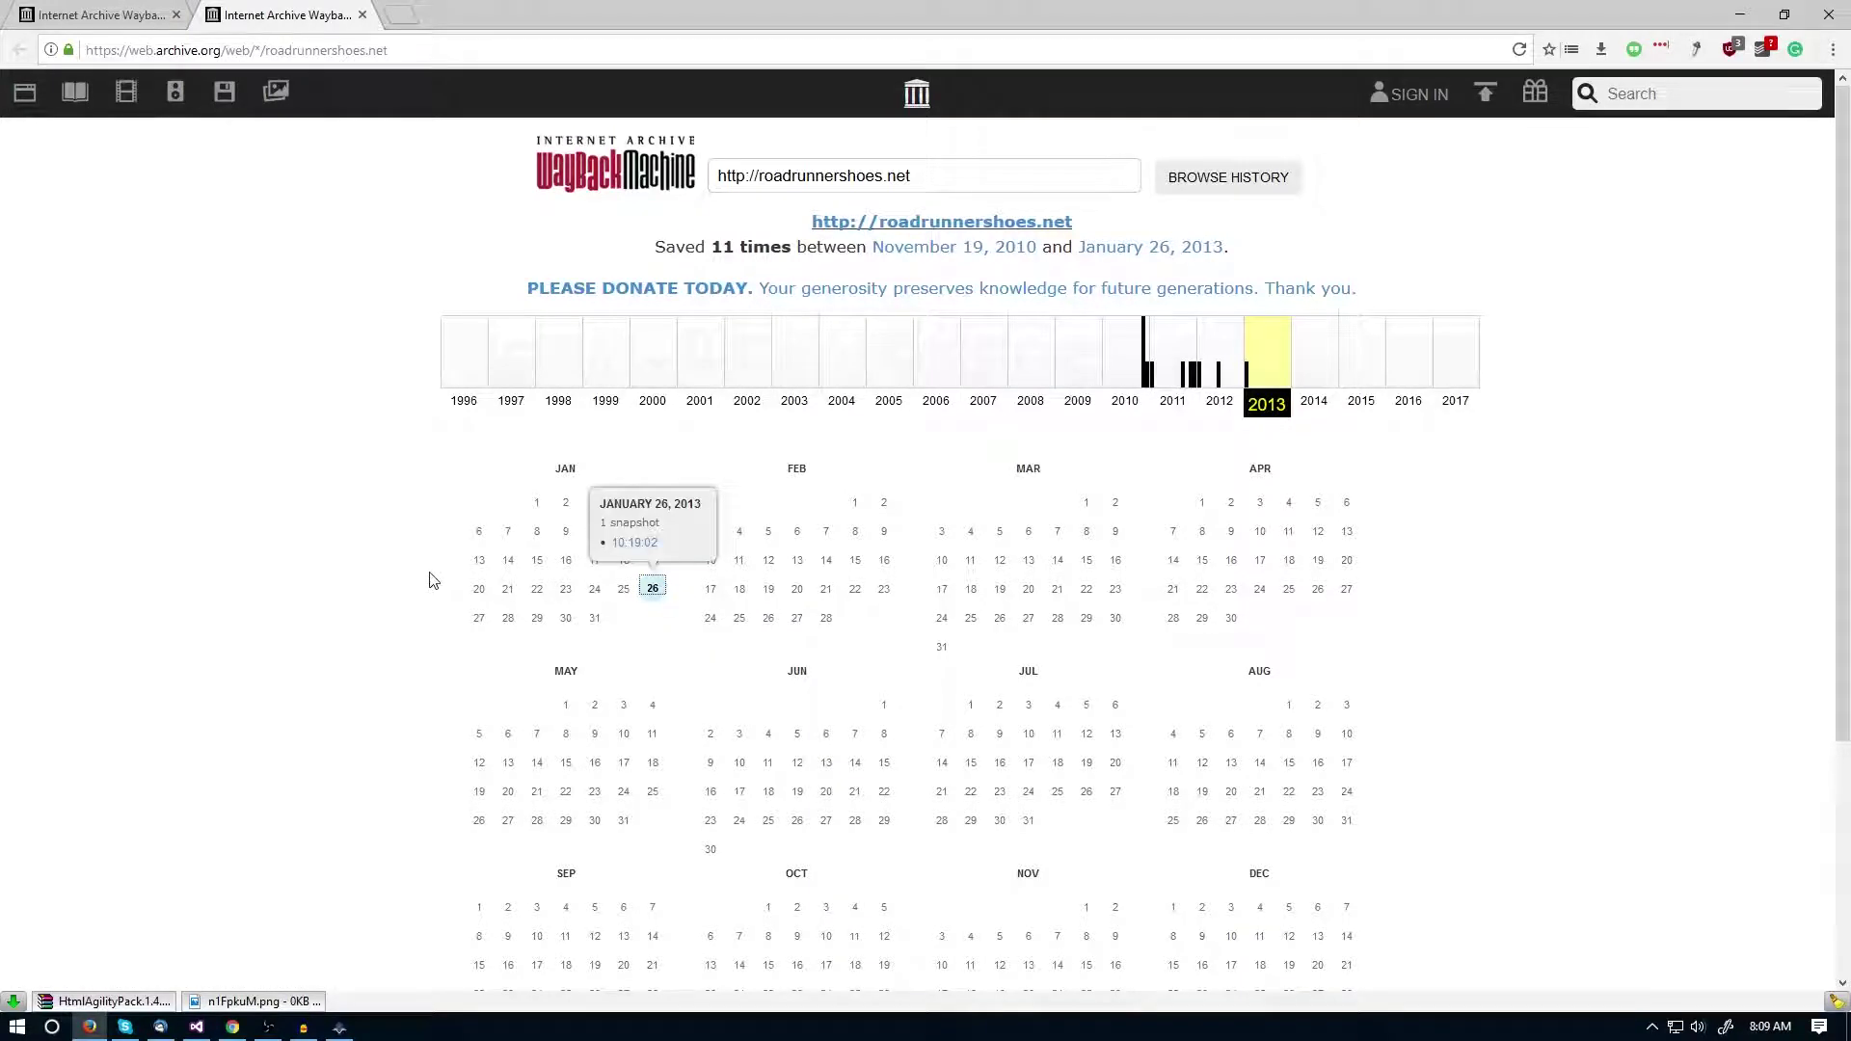
{"action": "left_click", "coordinate": [655, 593]}
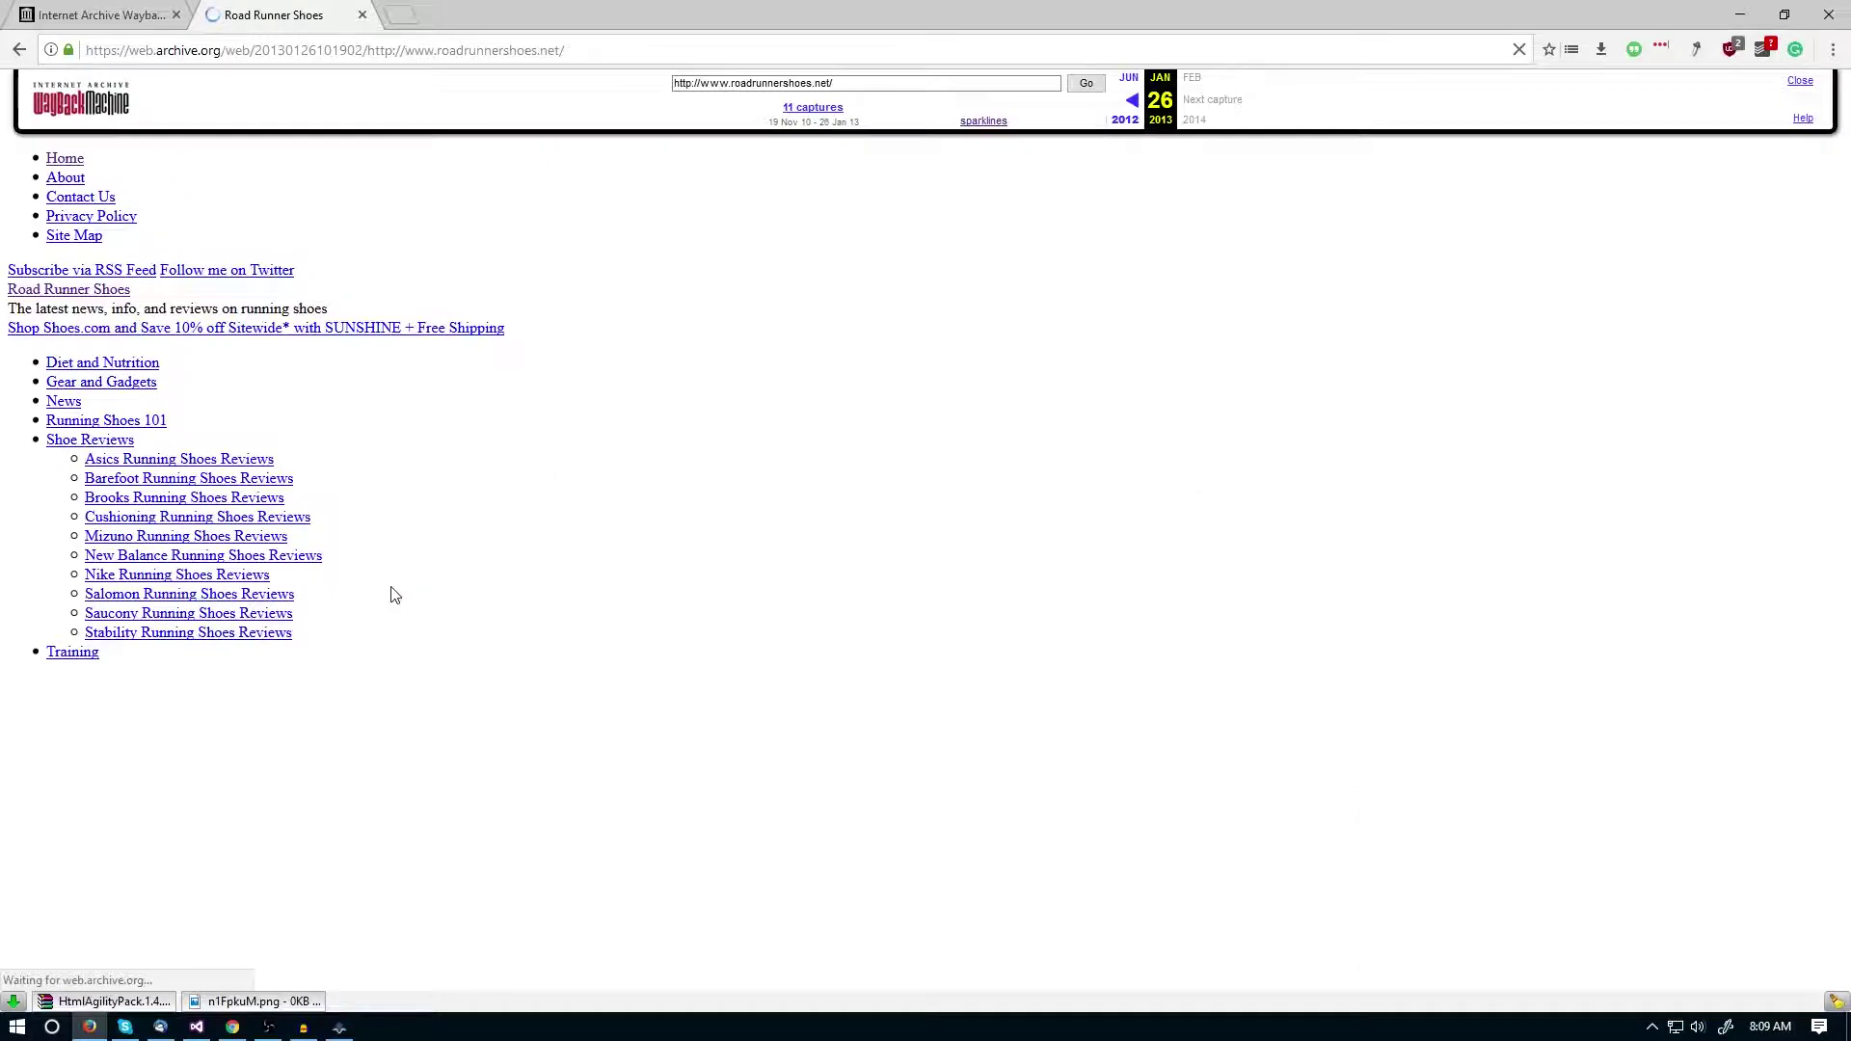
{"action": "key", "text": "alt+Left"}
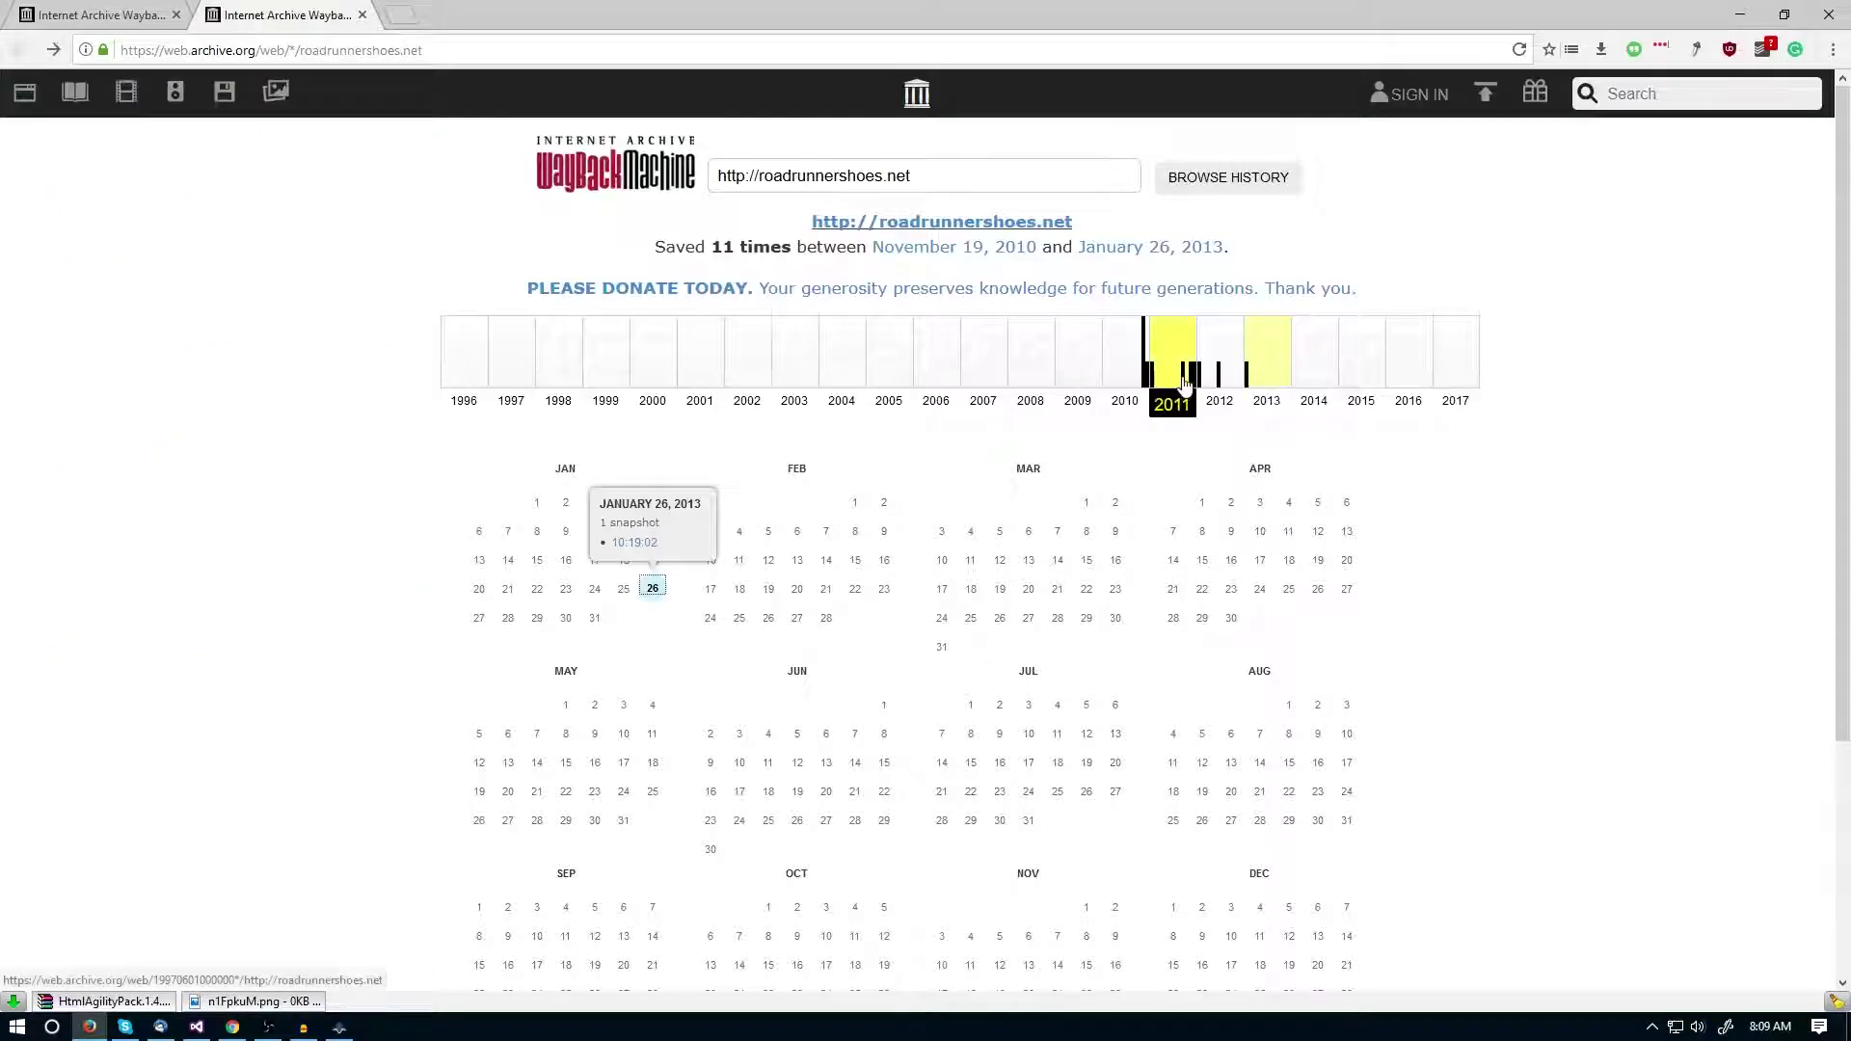
- Show the 2011 captures of roadrunnershoes.net, open the November 1, 2011 snapshot and go back
{"action": "left_click", "coordinate": [1178, 356]}
{"action": "scroll", "coordinate": [500, 478], "scroll_direction": "down", "scroll_amount": 3}
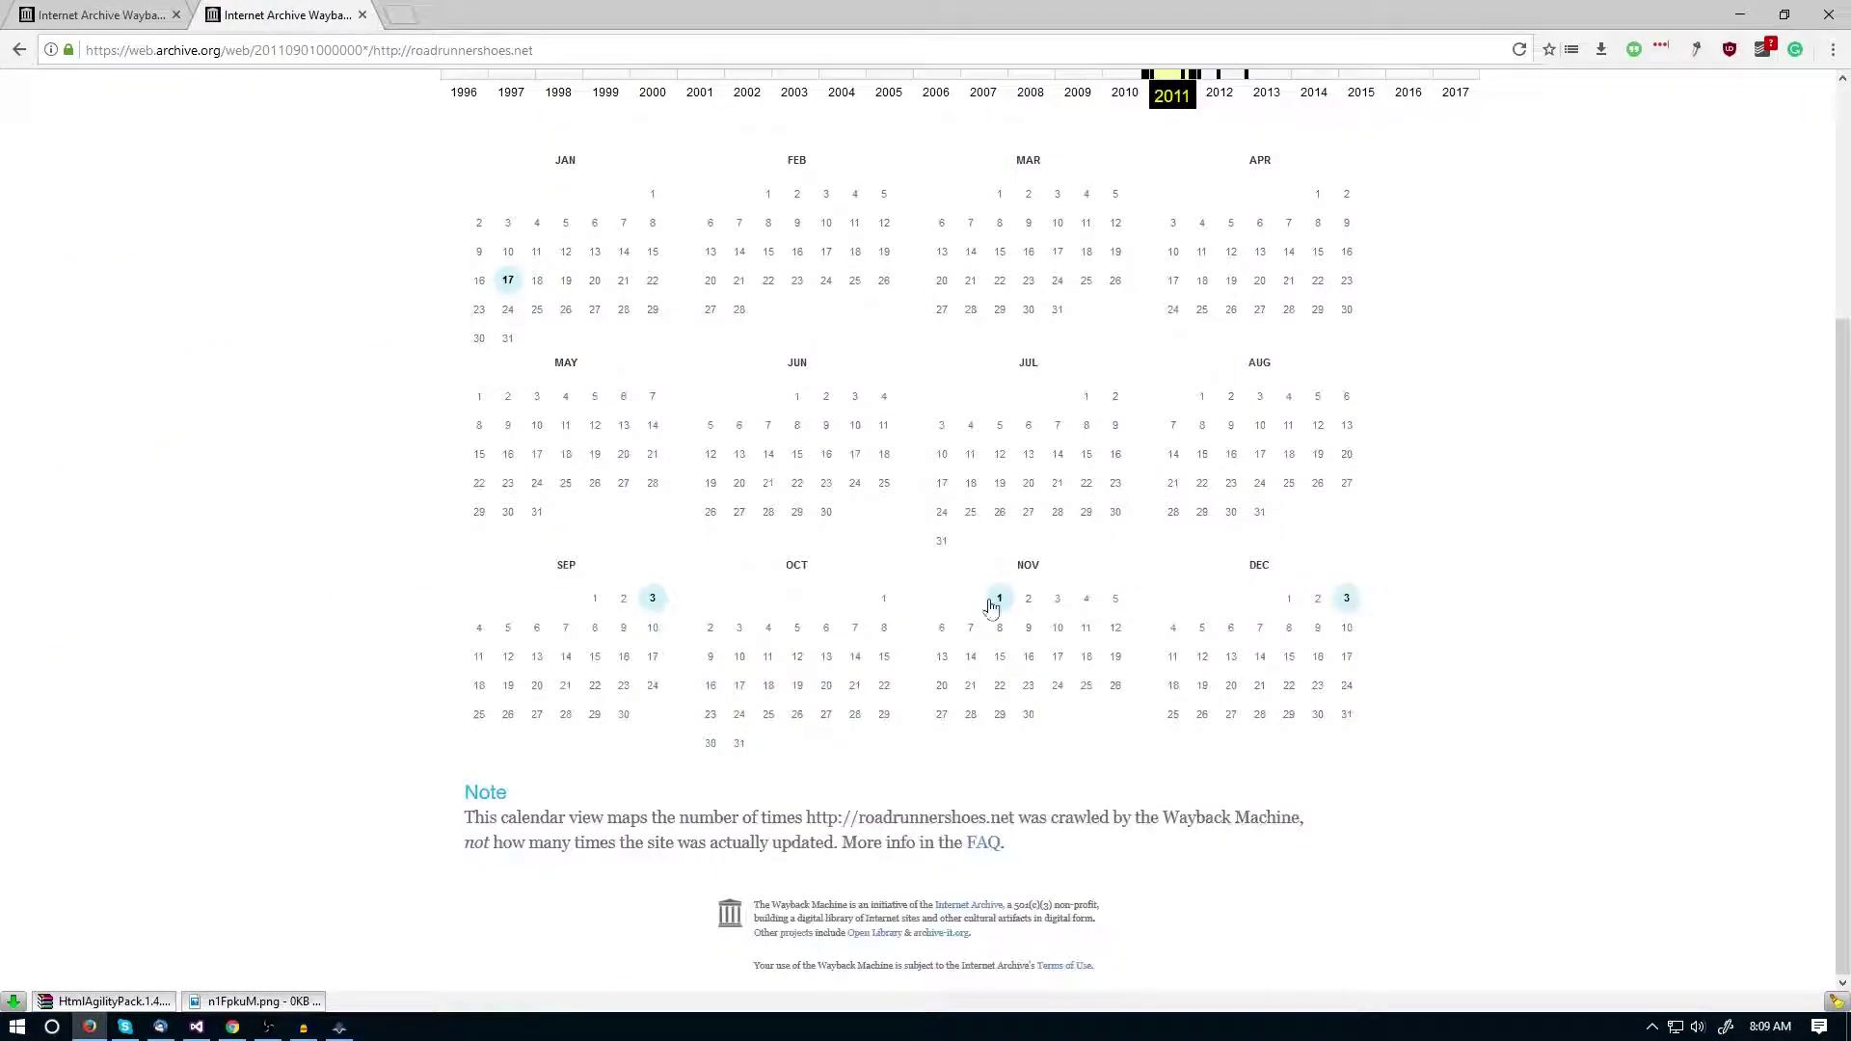
{"action": "left_click", "coordinate": [1000, 598]}
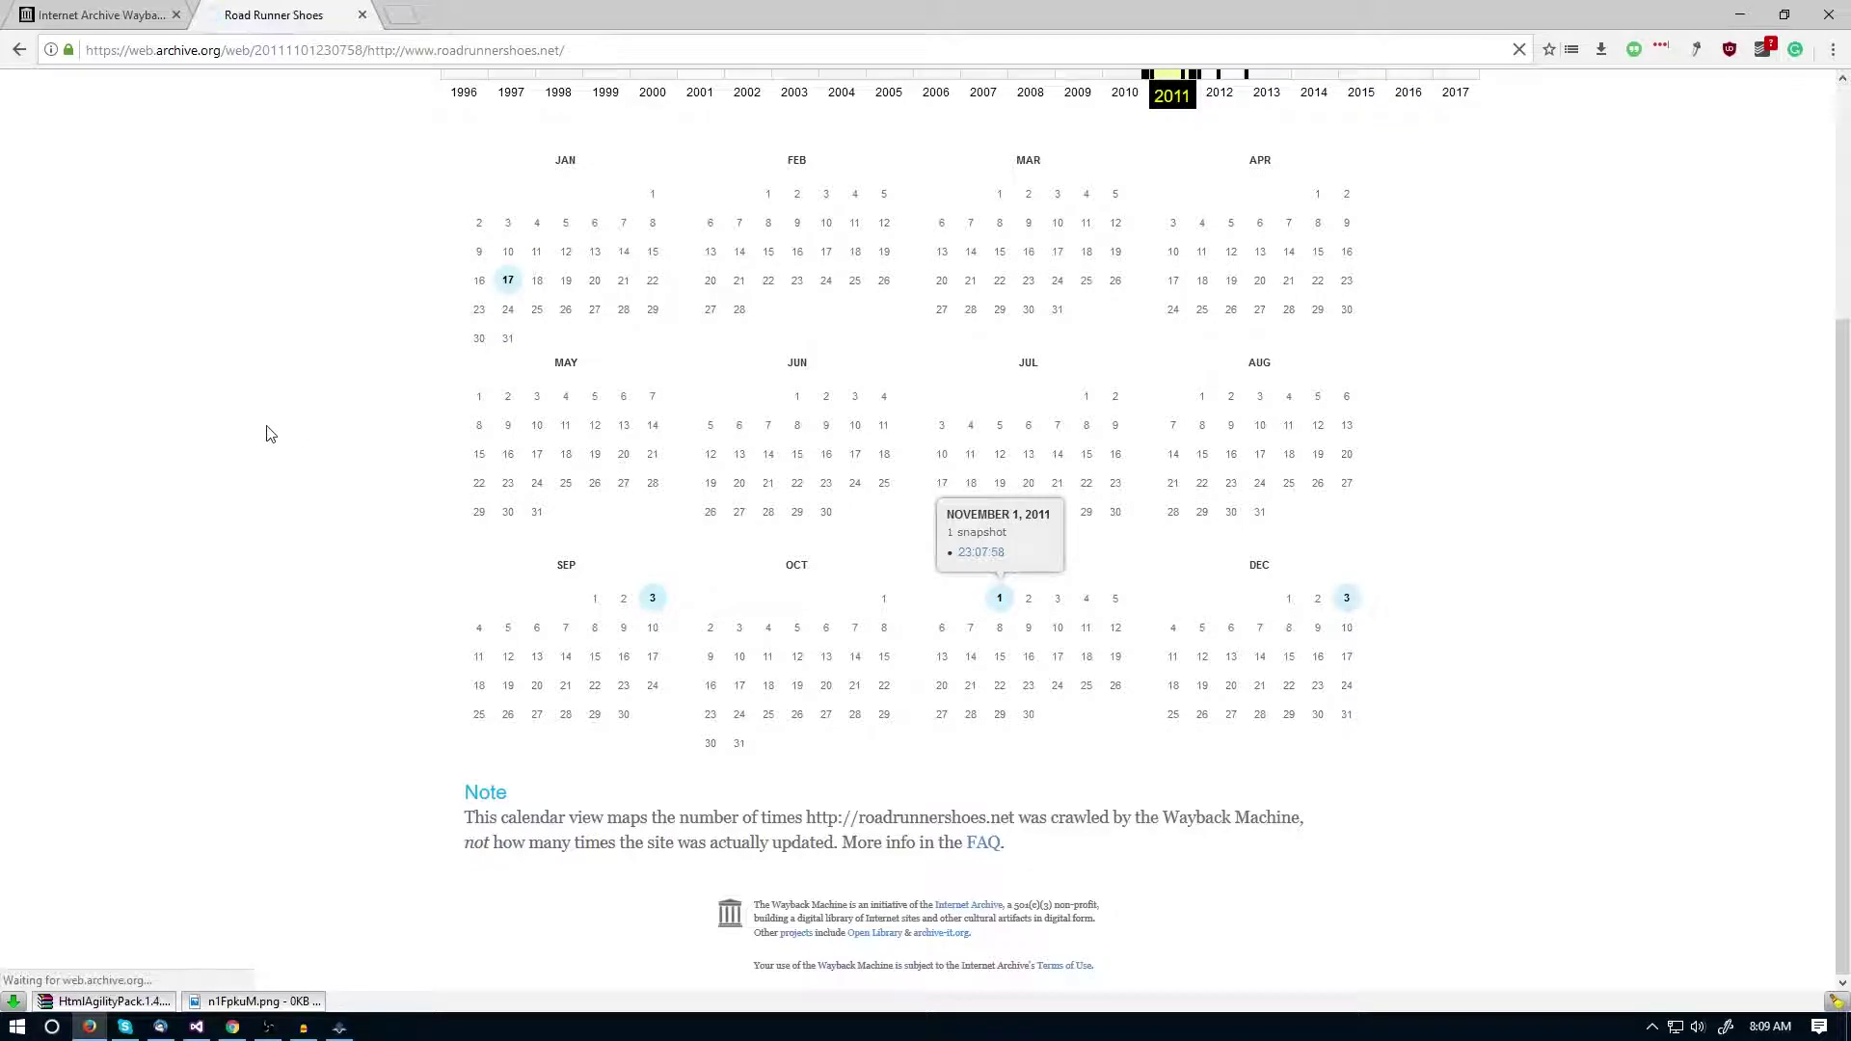
{"action": "left_click", "coordinate": [19, 51]}
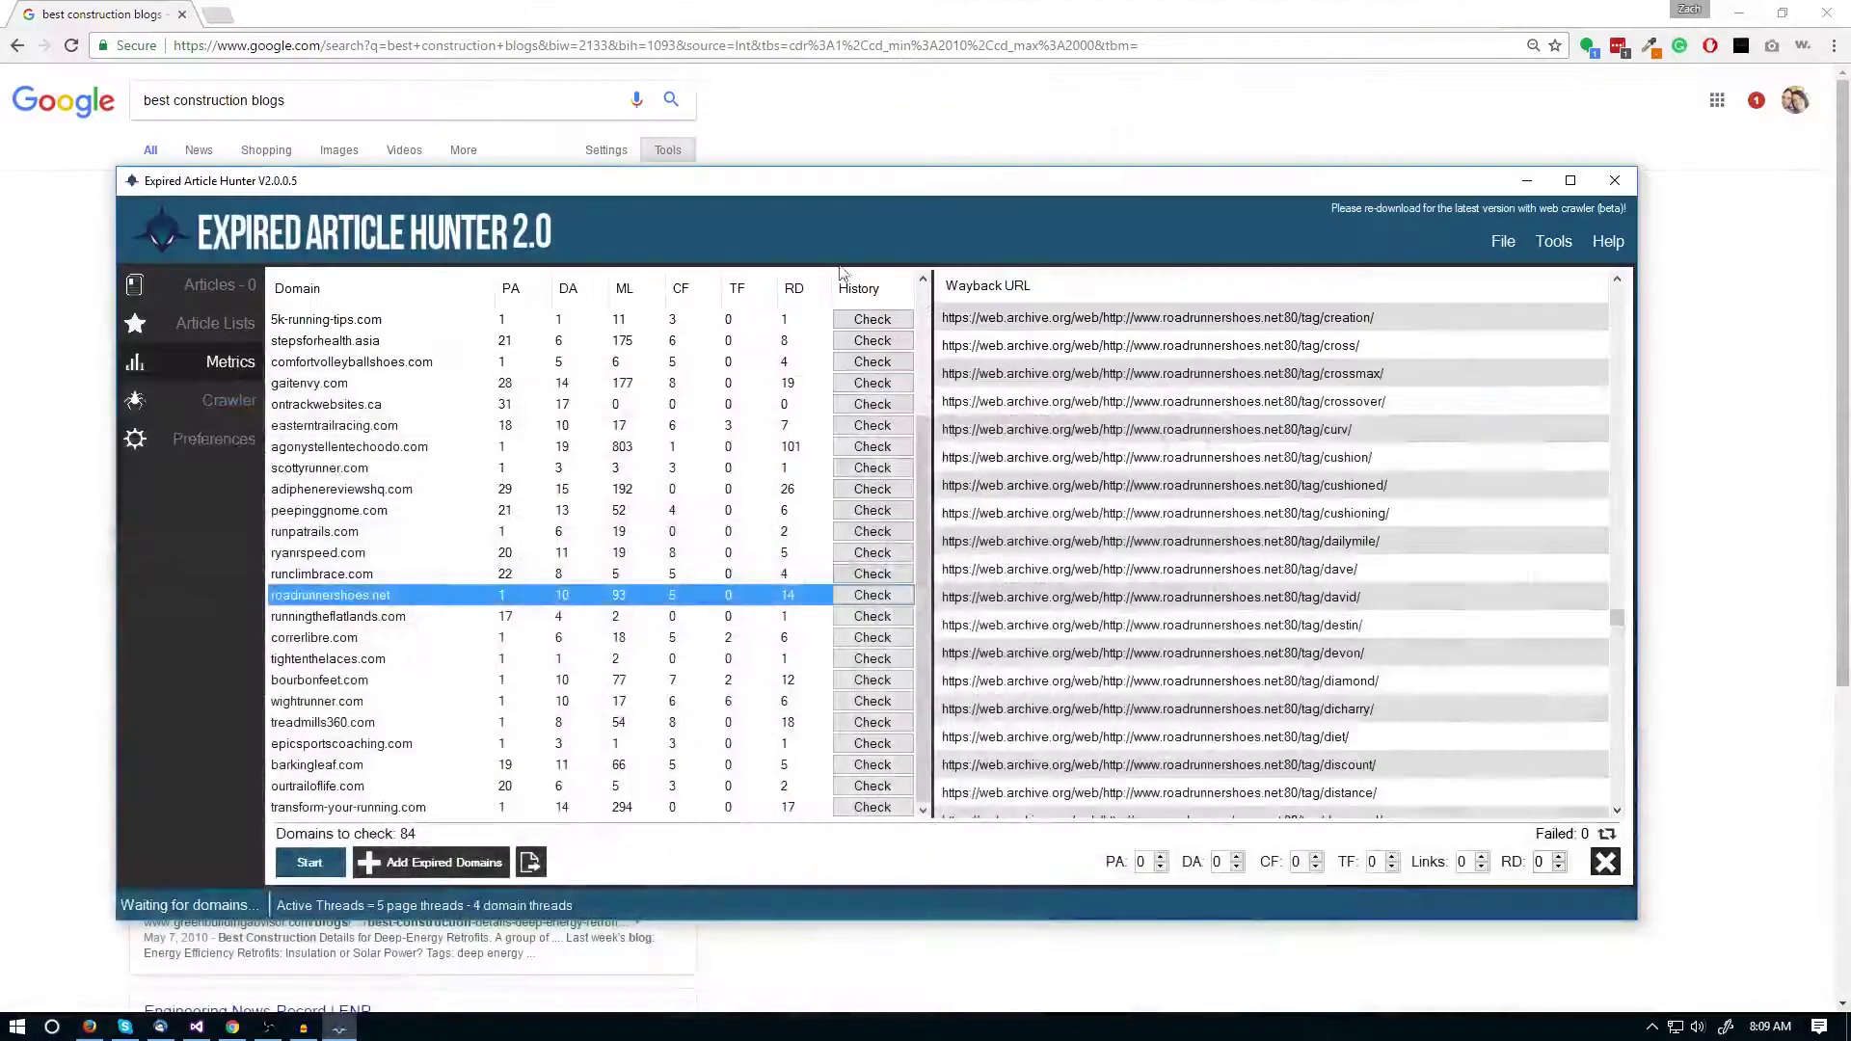
- Switch to Expired Article Hunter, reposition and widen its window, and look over the domain metrics from the first entry
{"action": "left_click_drag", "start_coordinate": [807, 187], "coordinate": [743, 145]}
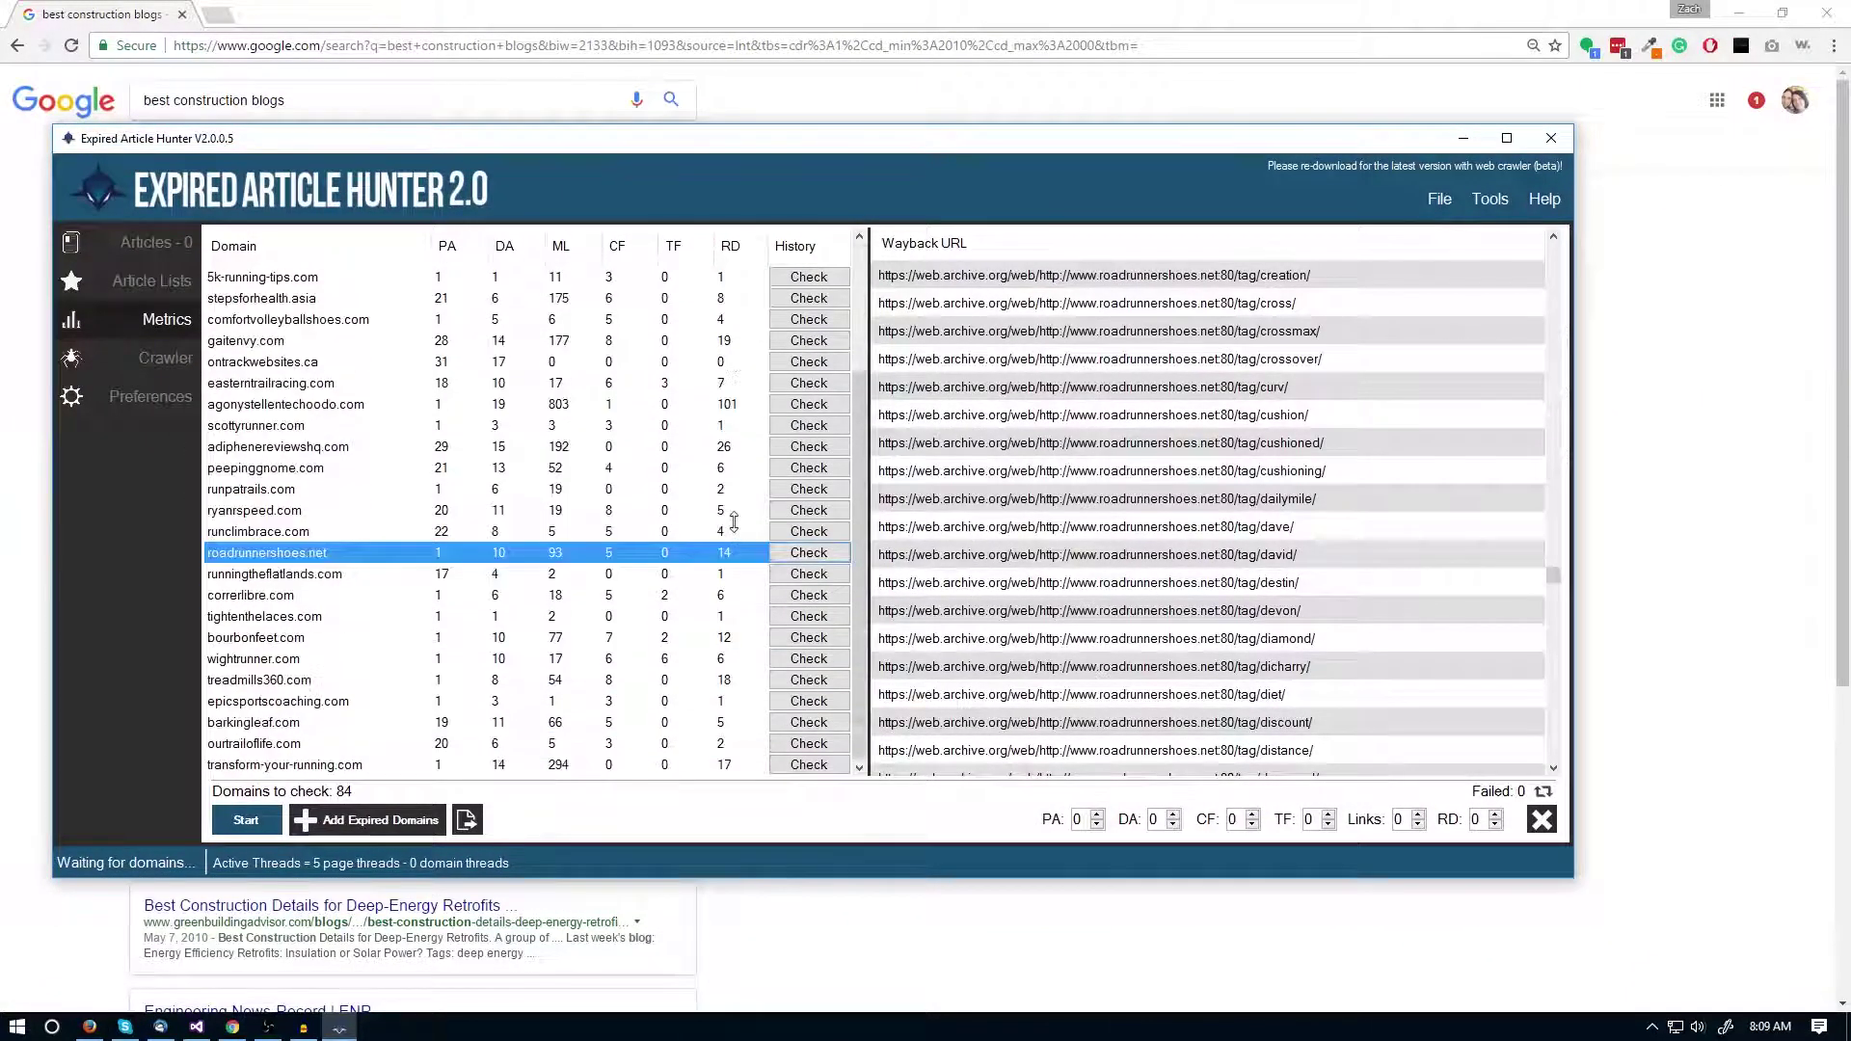
{"action": "left_click_drag", "start_coordinate": [1574, 871], "coordinate": [1785, 873]}
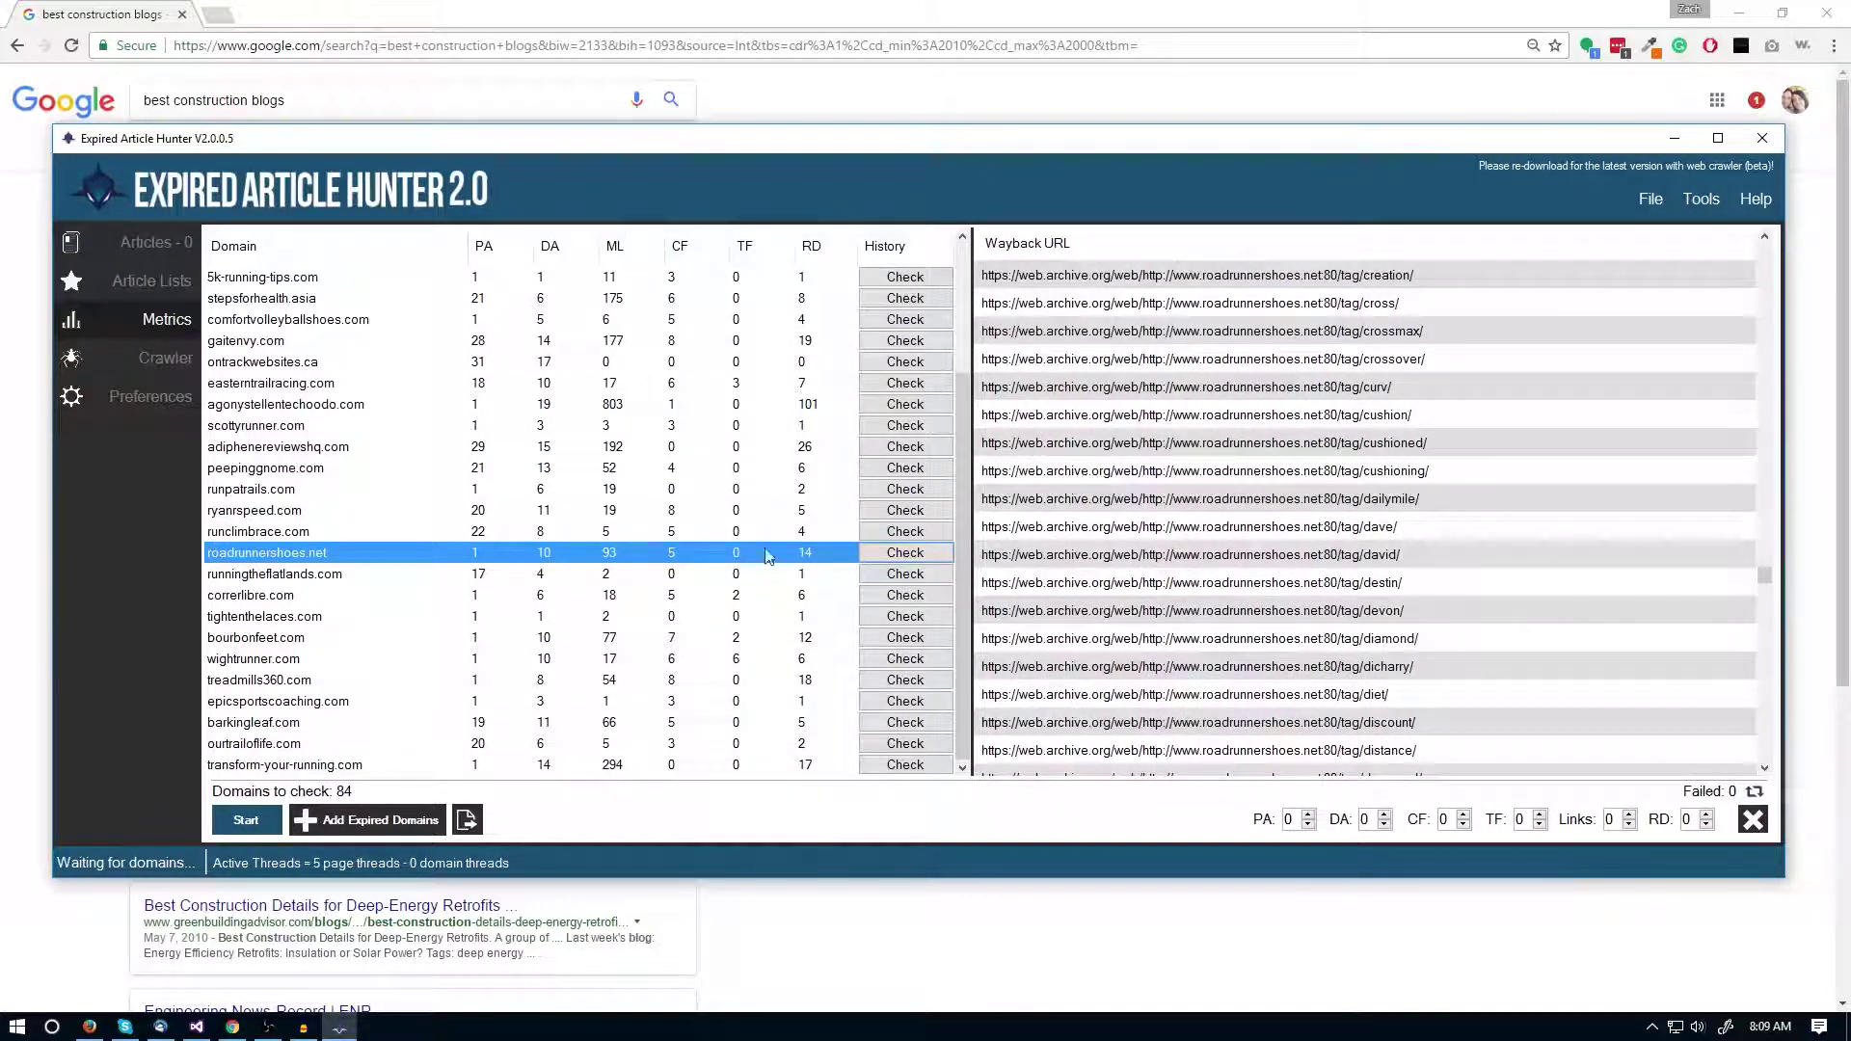
{"action": "scroll", "coordinate": [892, 626], "scroll_direction": "up", "scroll_amount": 3}
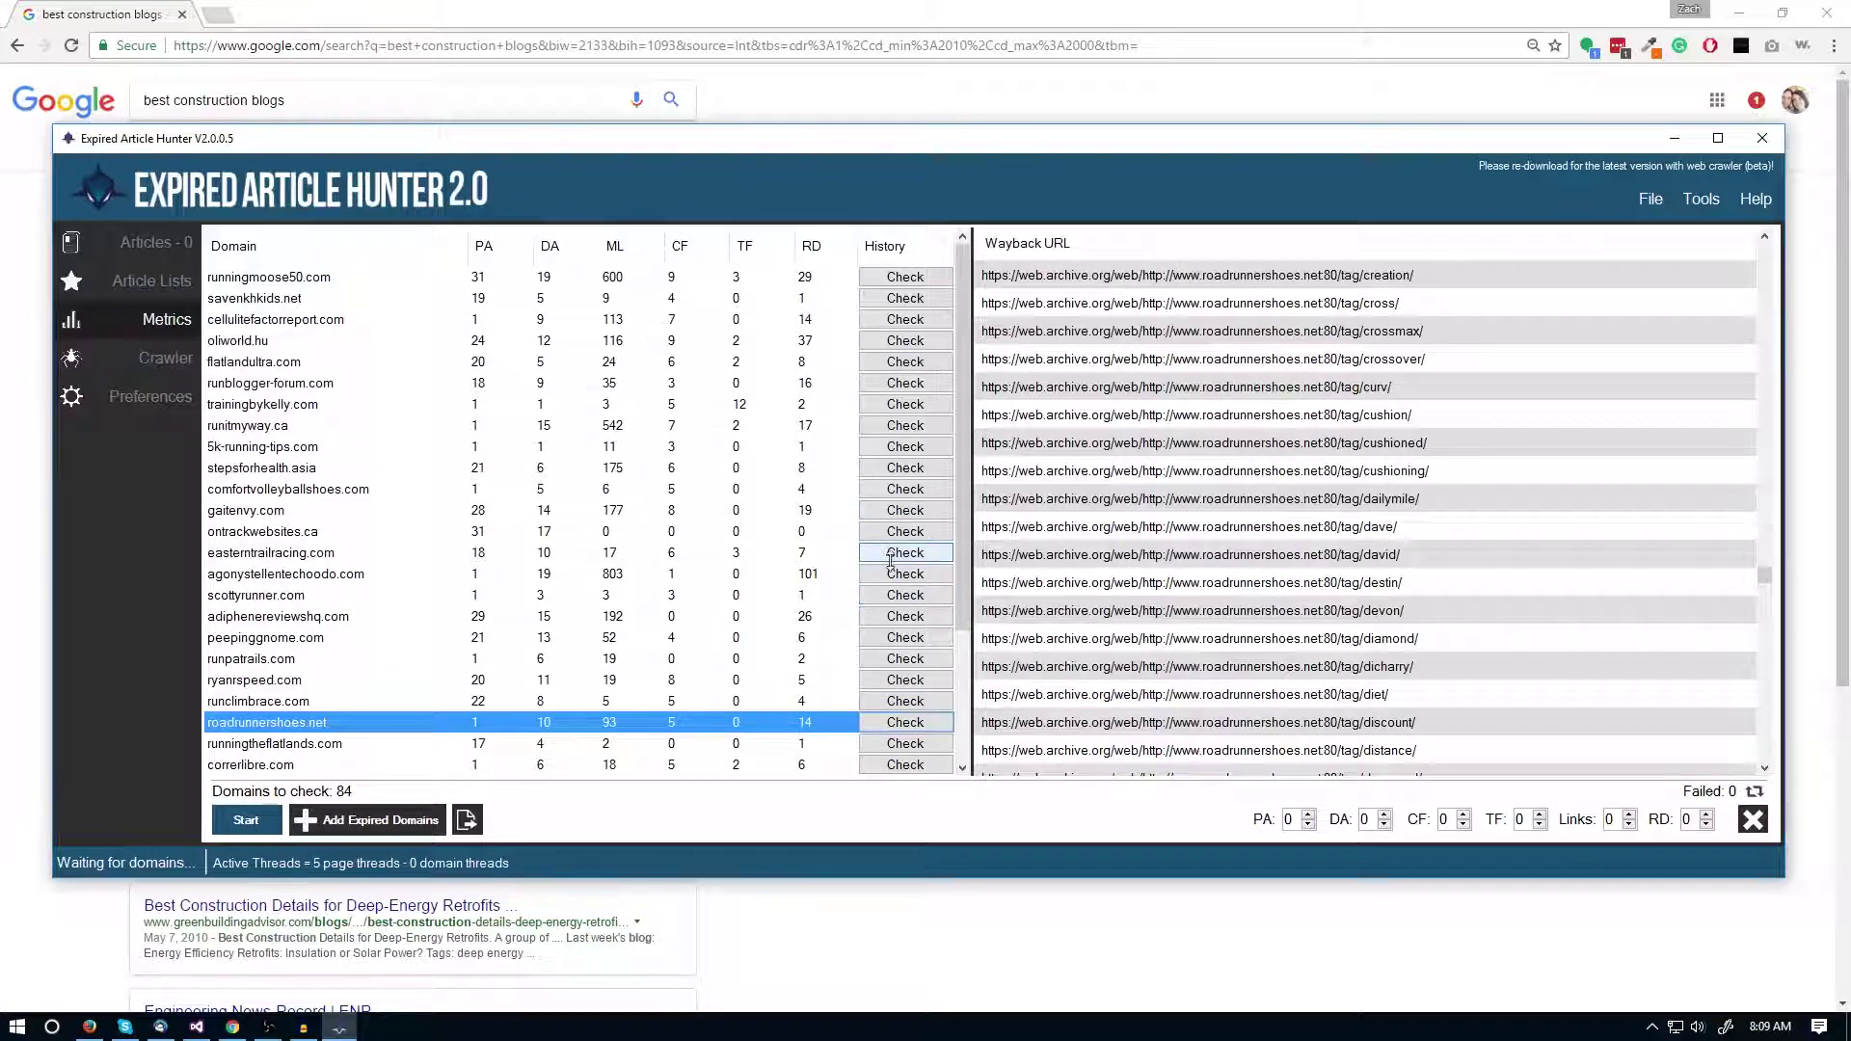
- Look through the list of expired domains found by the crawler
{"action": "left_click", "coordinate": [162, 359]}
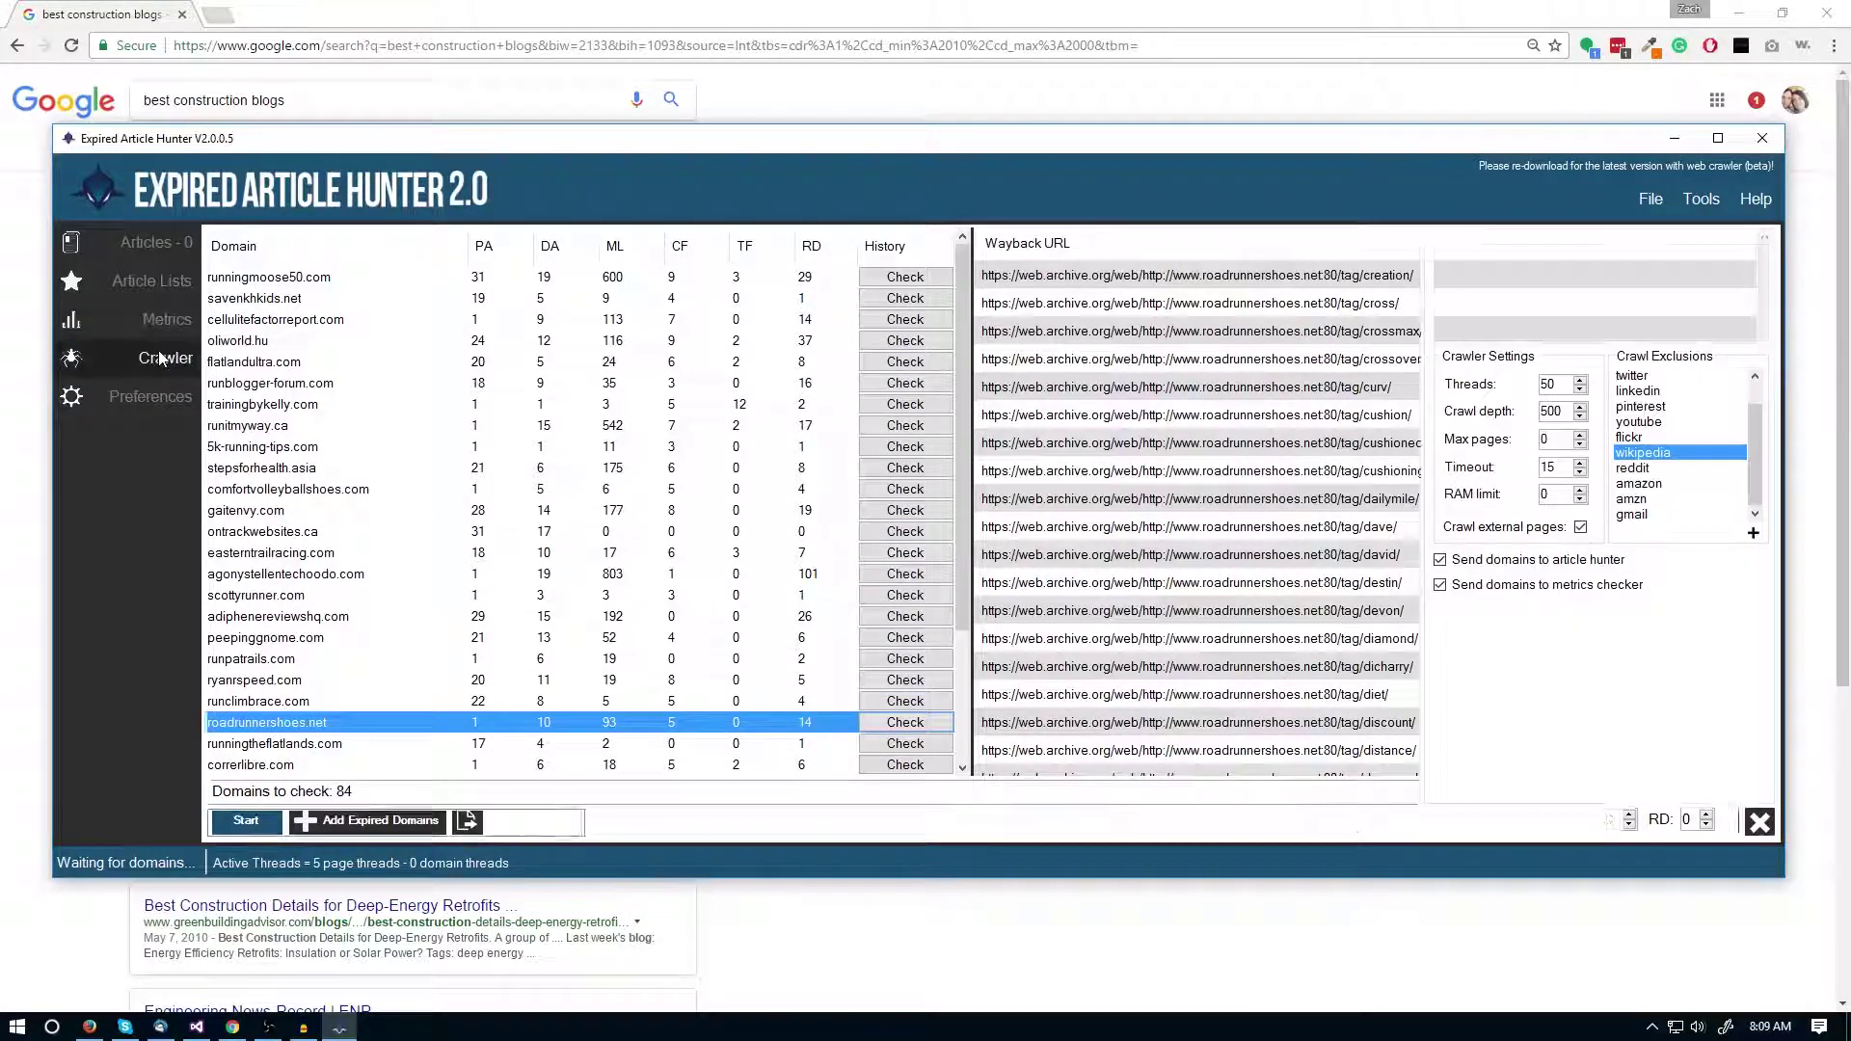
{"action": "scroll", "coordinate": [855, 584], "scroll_direction": "down", "scroll_amount": 15}
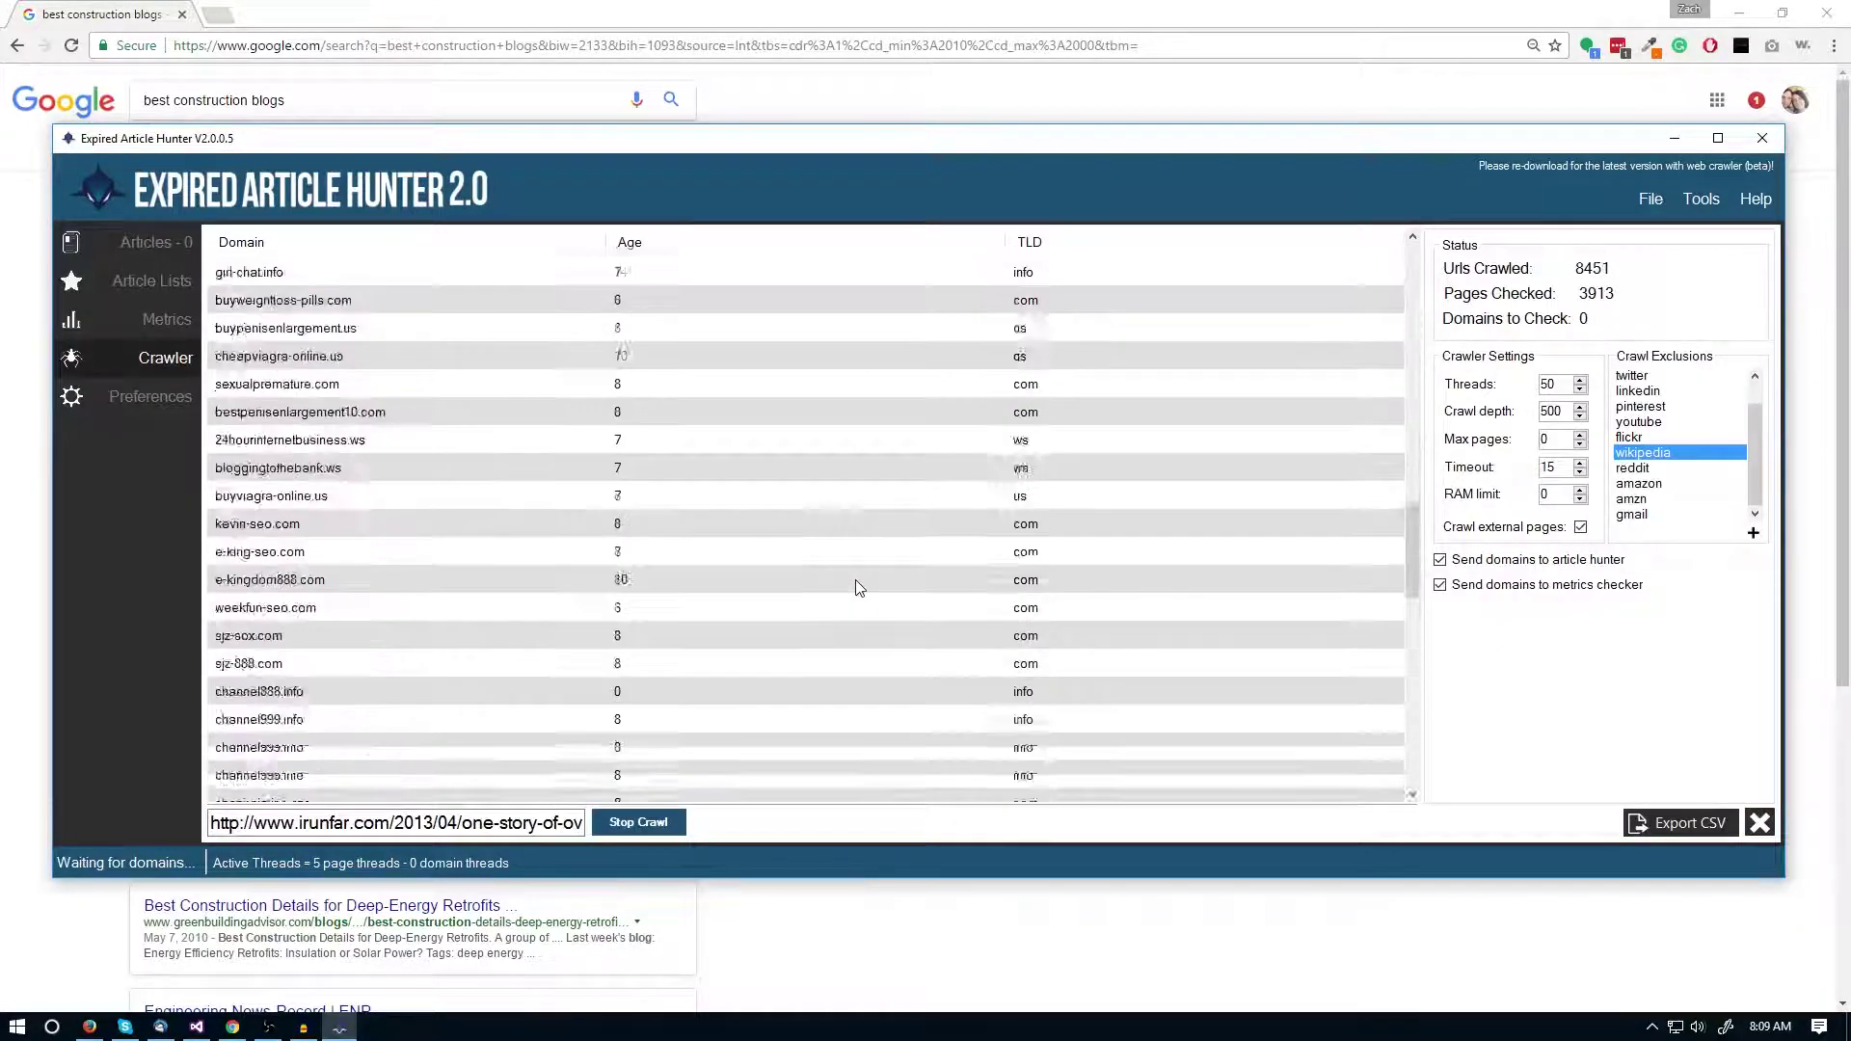
{"action": "scroll", "coordinate": [839, 577], "scroll_direction": "up", "scroll_amount": 20}
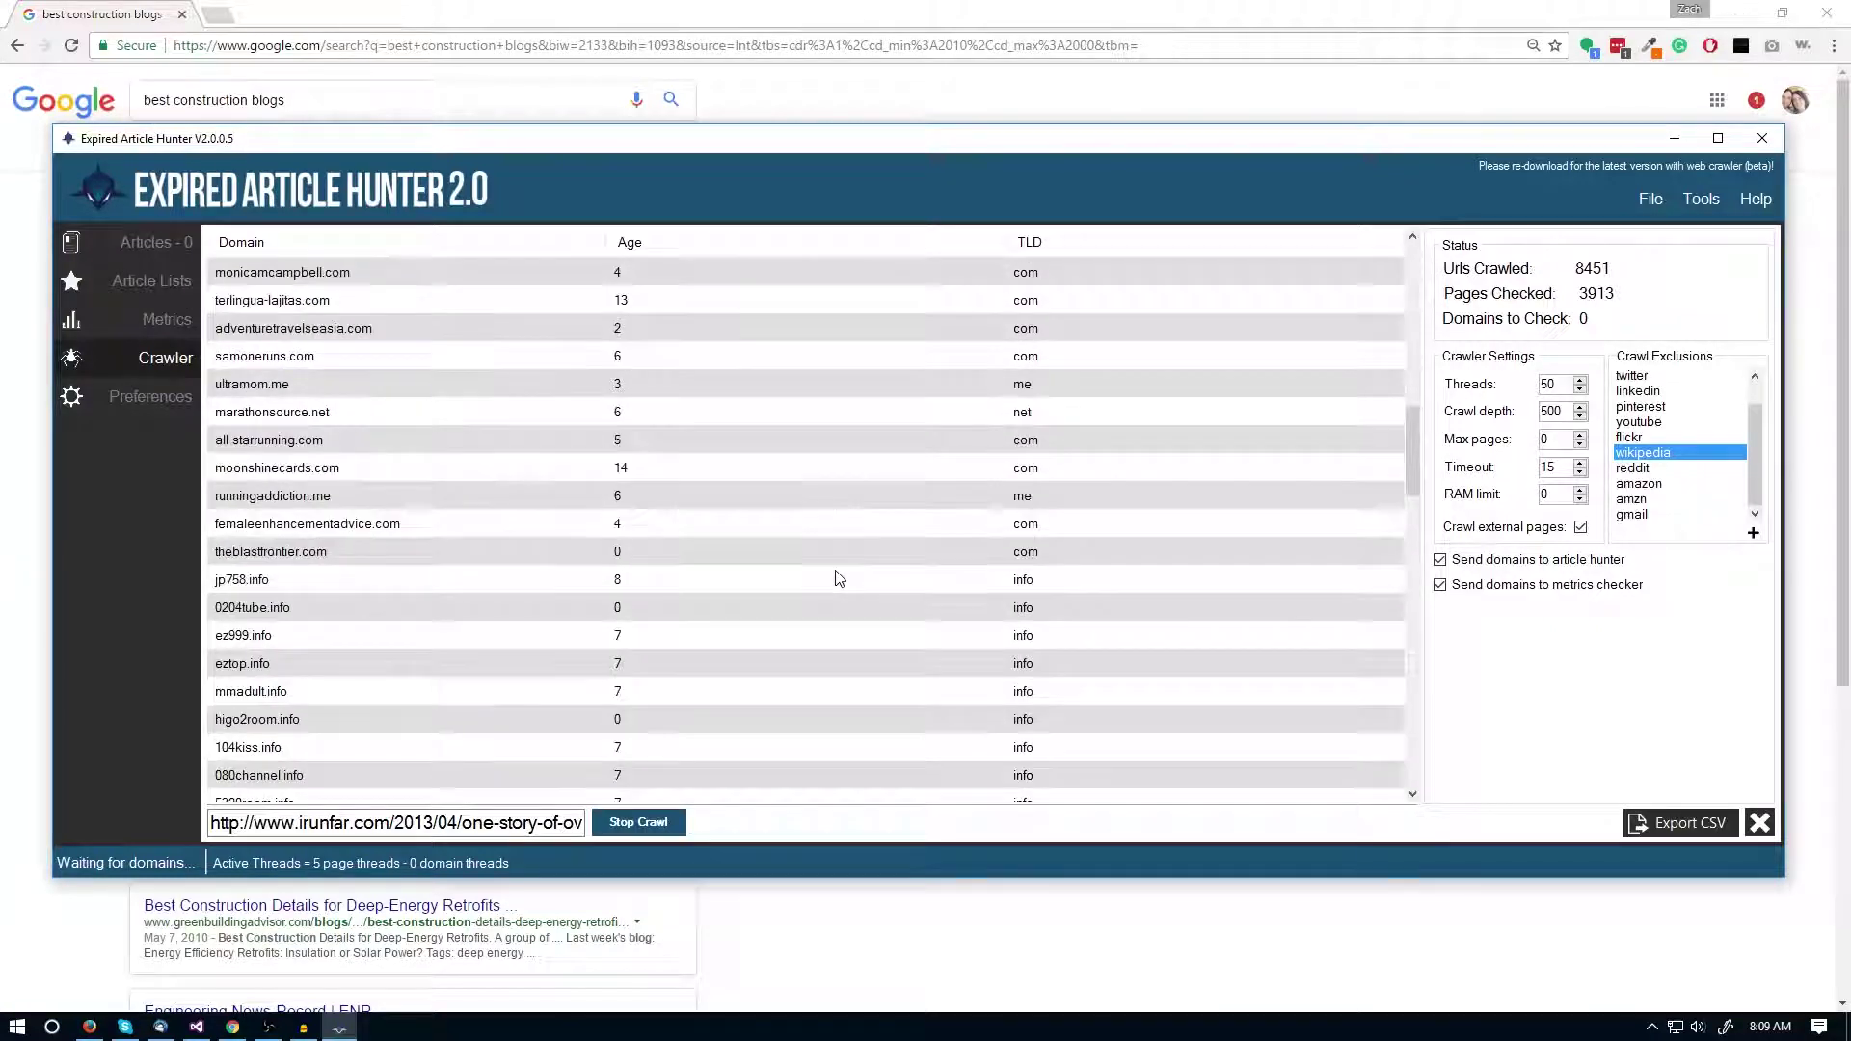
- In the article hunter, set the scrape filters to only scrape articles whose title contains "running"
{"action": "left_click", "coordinate": [183, 239]}
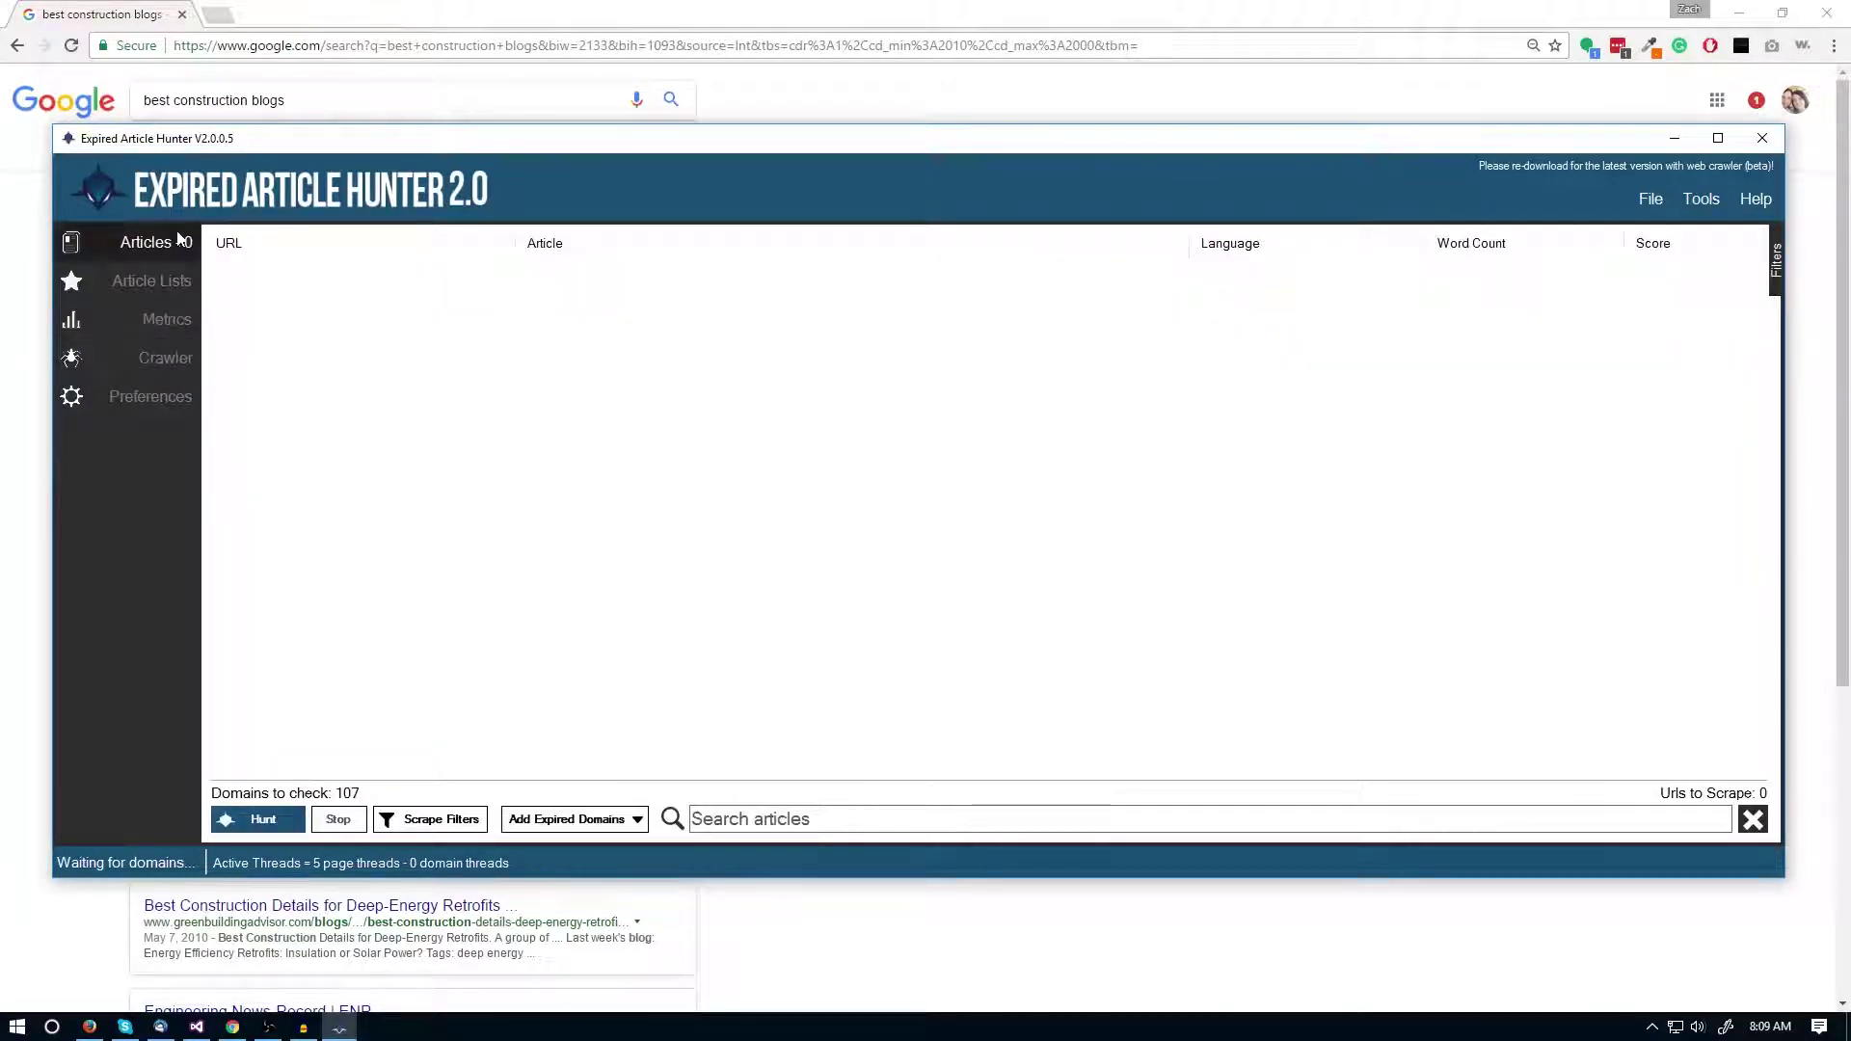
{"action": "left_click_drag", "start_coordinate": [383, 142], "coordinate": [474, 152]}
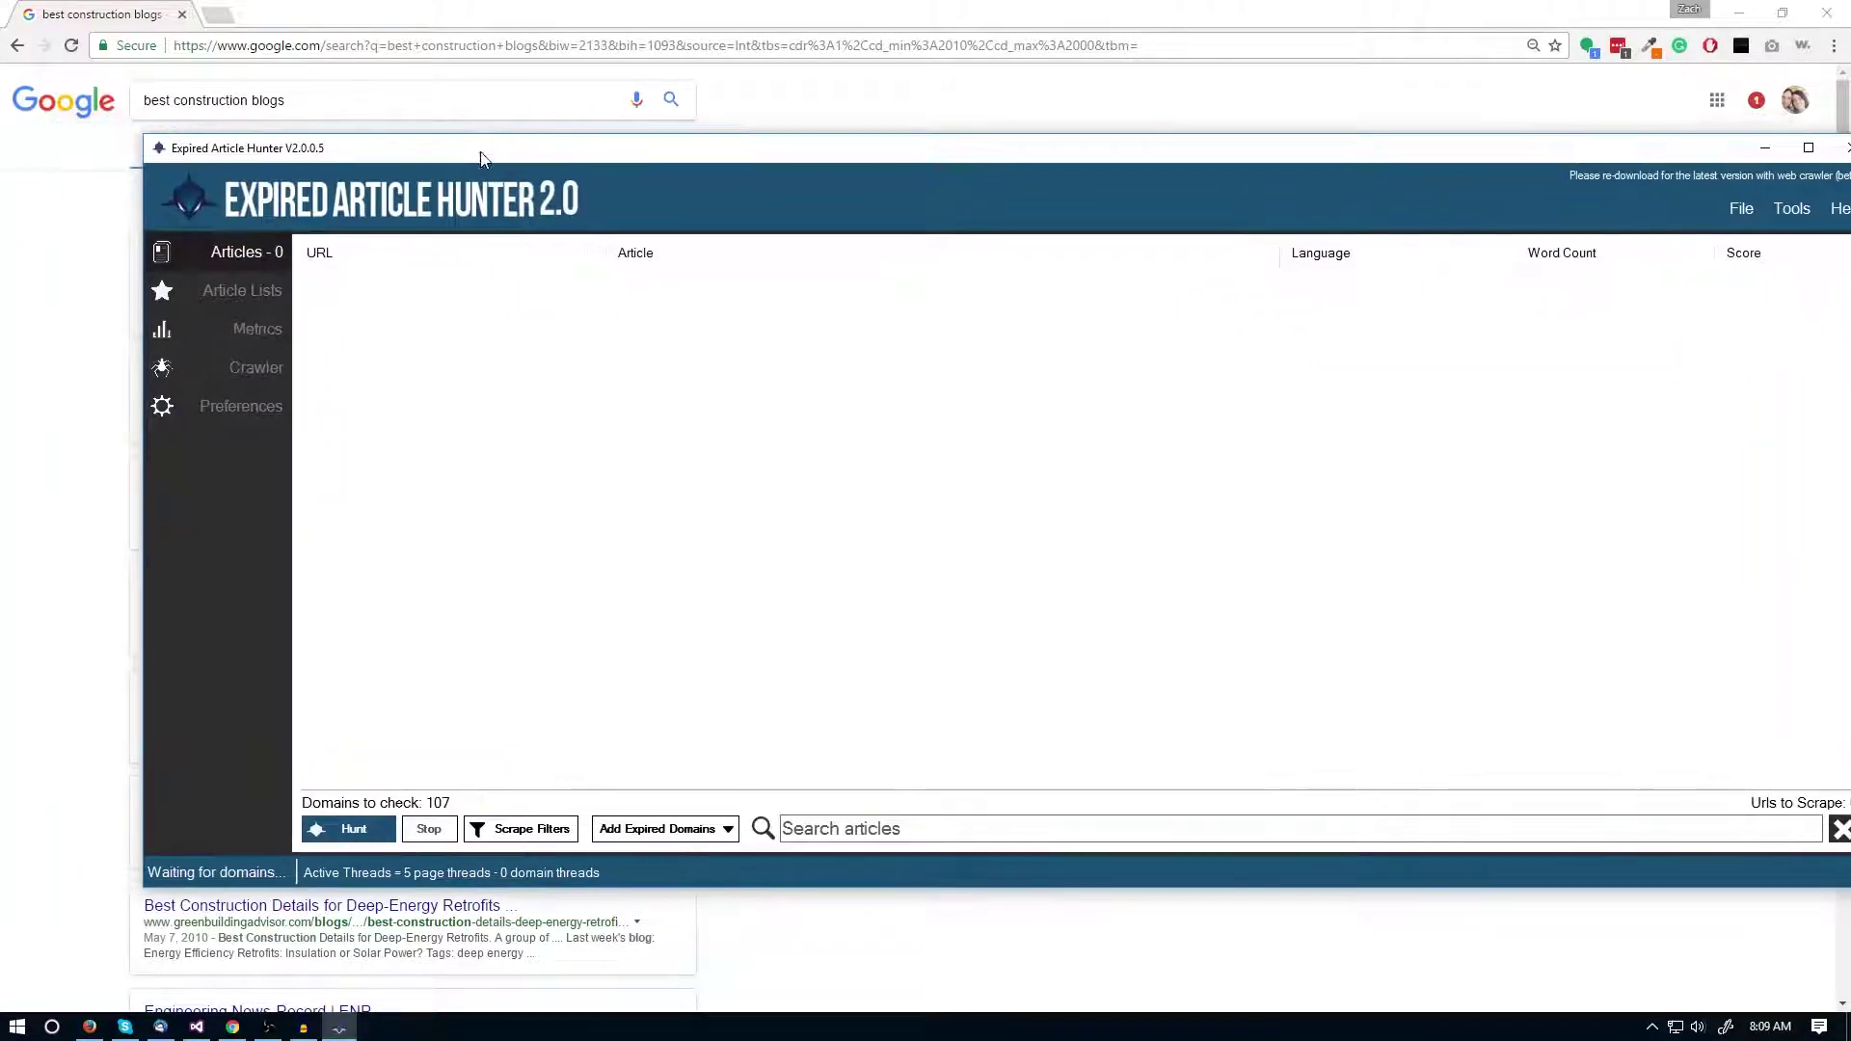
{"action": "left_click", "coordinate": [258, 333]}
{"action": "left_click", "coordinate": [251, 259]}
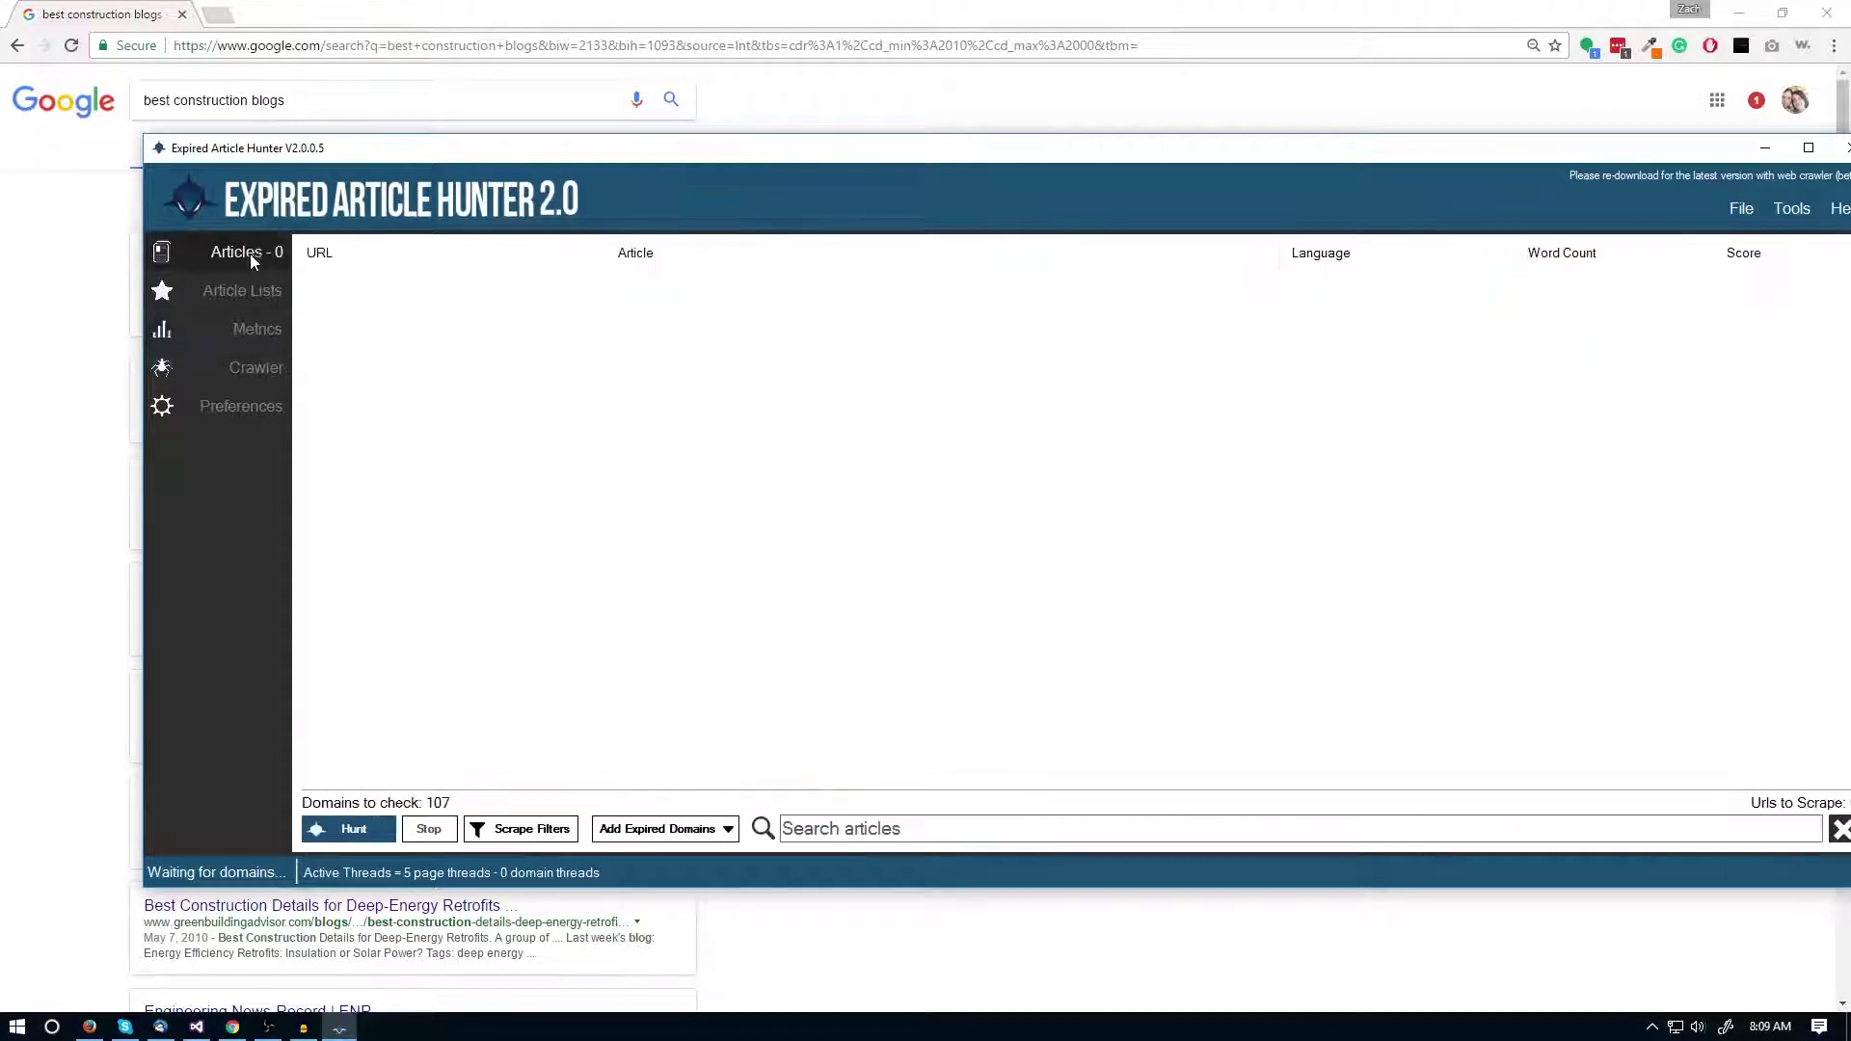
{"action": "left_click", "coordinate": [530, 835]}
{"action": "left_click", "coordinate": [833, 415]}
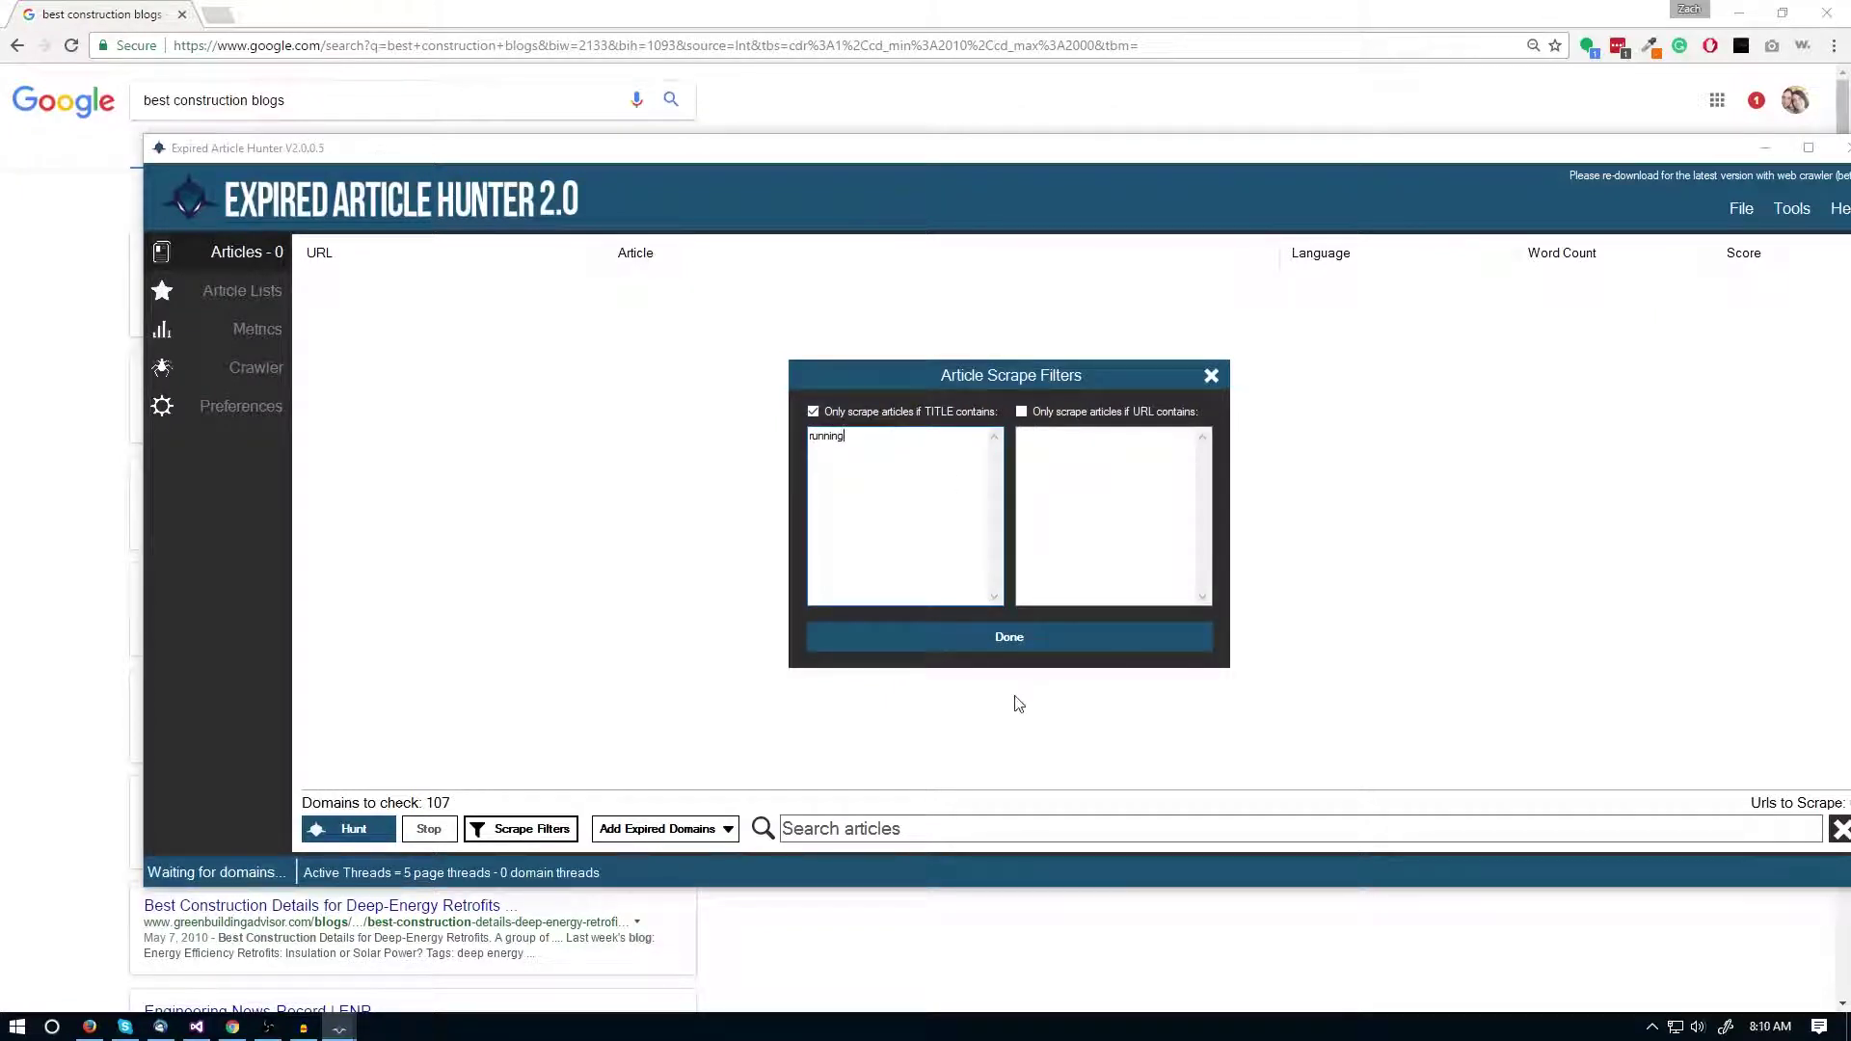
{"action": "left_click", "coordinate": [925, 640]}
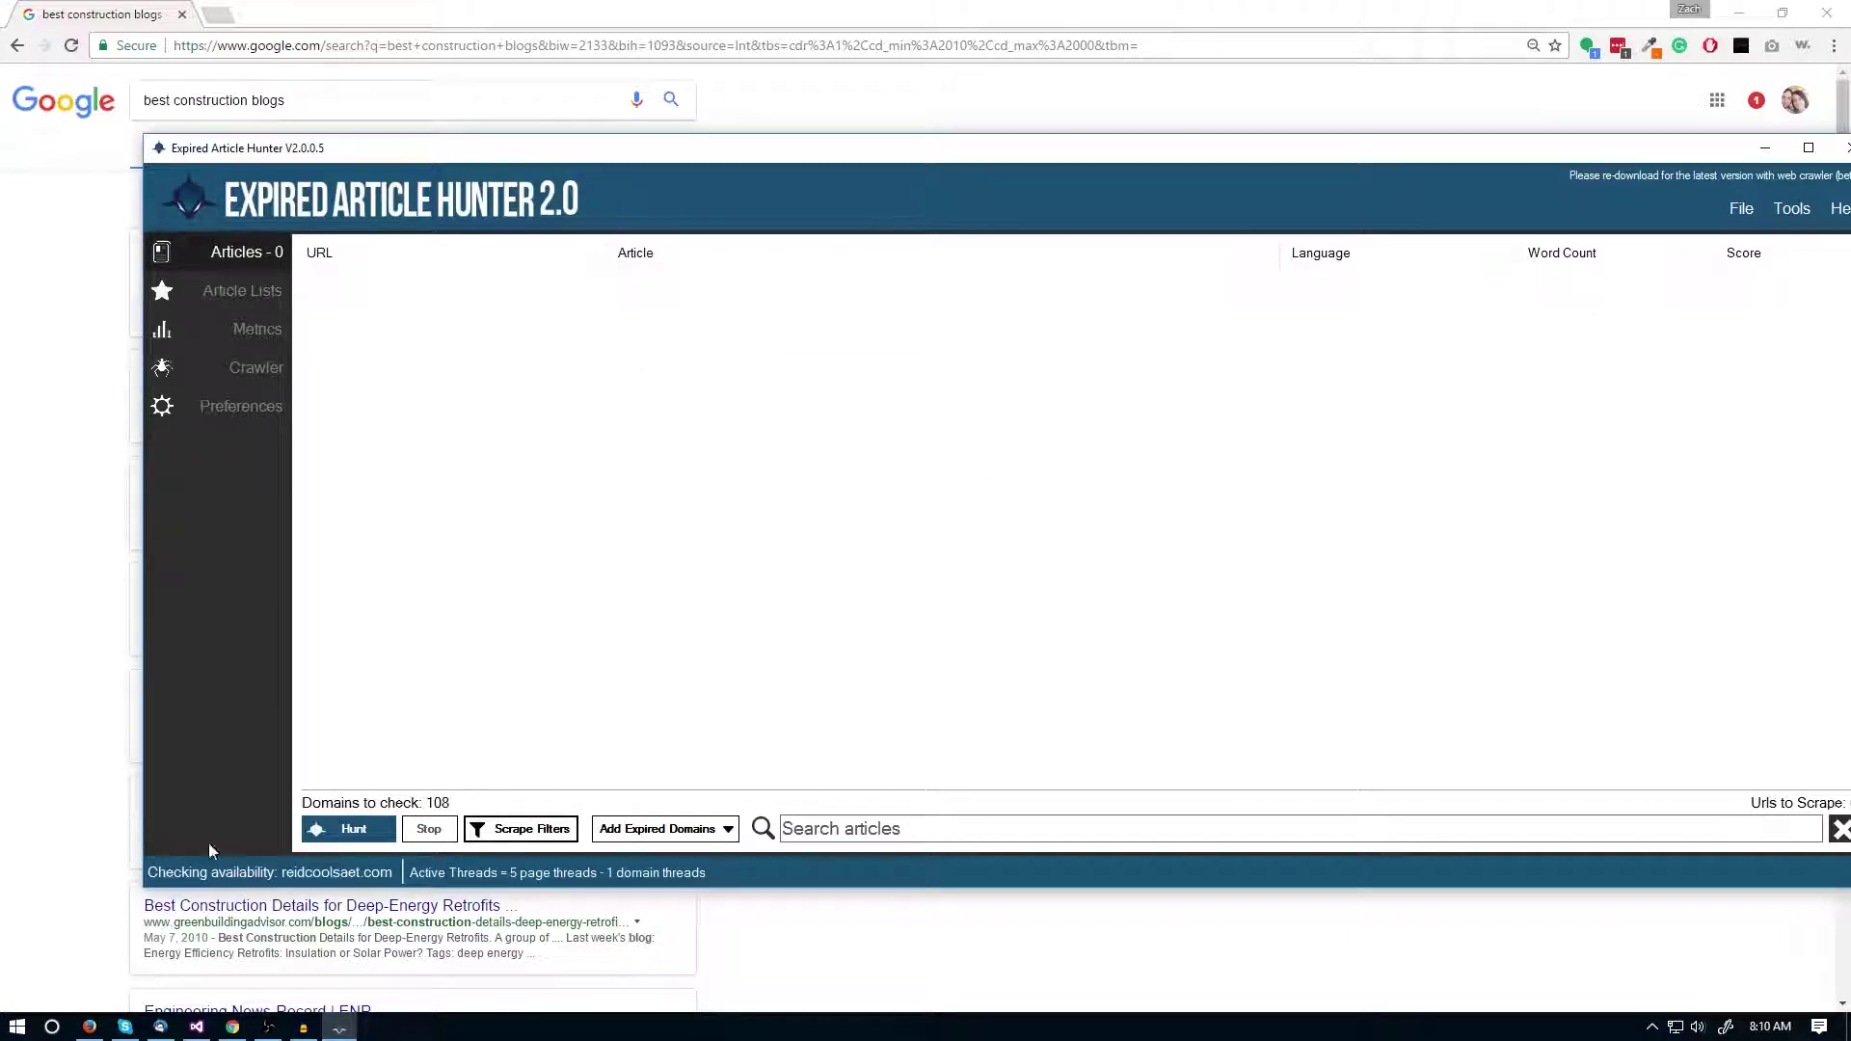
- Start the article hunt on the crawled domains and stop the cached-URL check early to begin scraping articles
{"action": "left_click", "coordinate": [348, 829]}
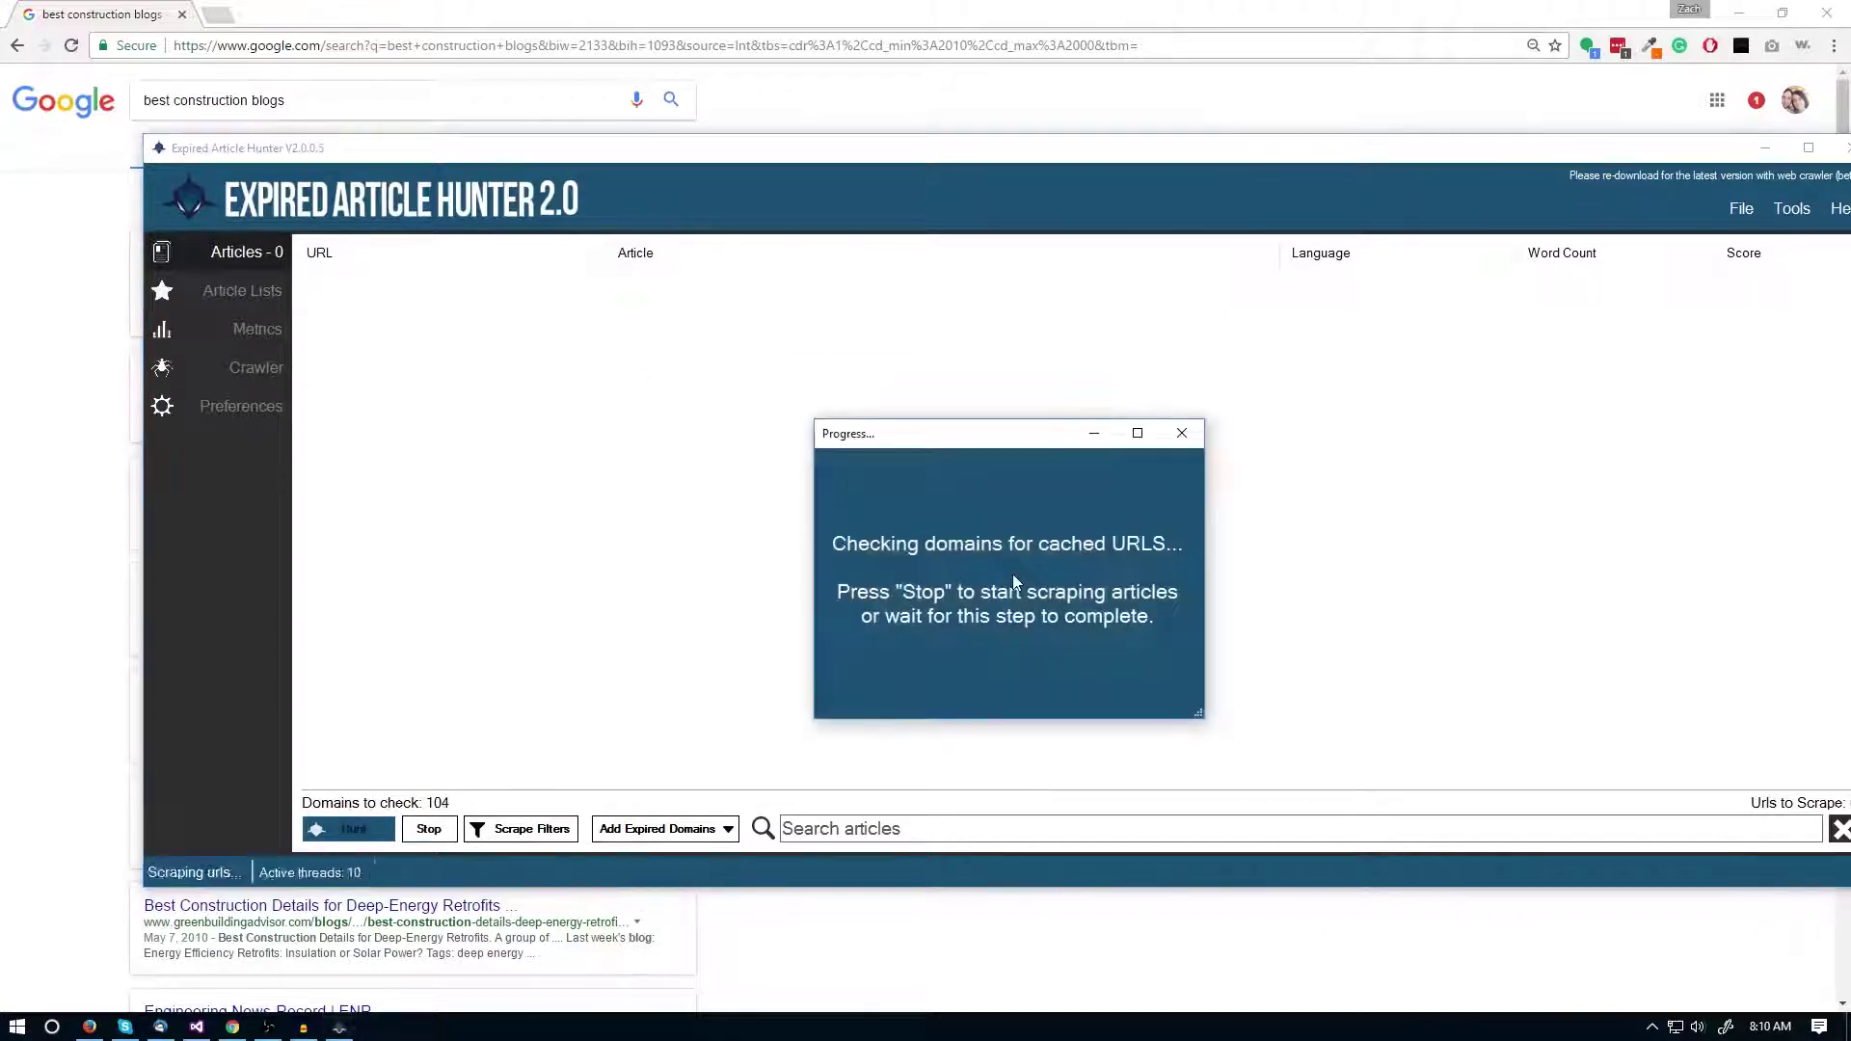
{"action": "left_click_drag", "start_coordinate": [1066, 158], "coordinate": [947, 156]}
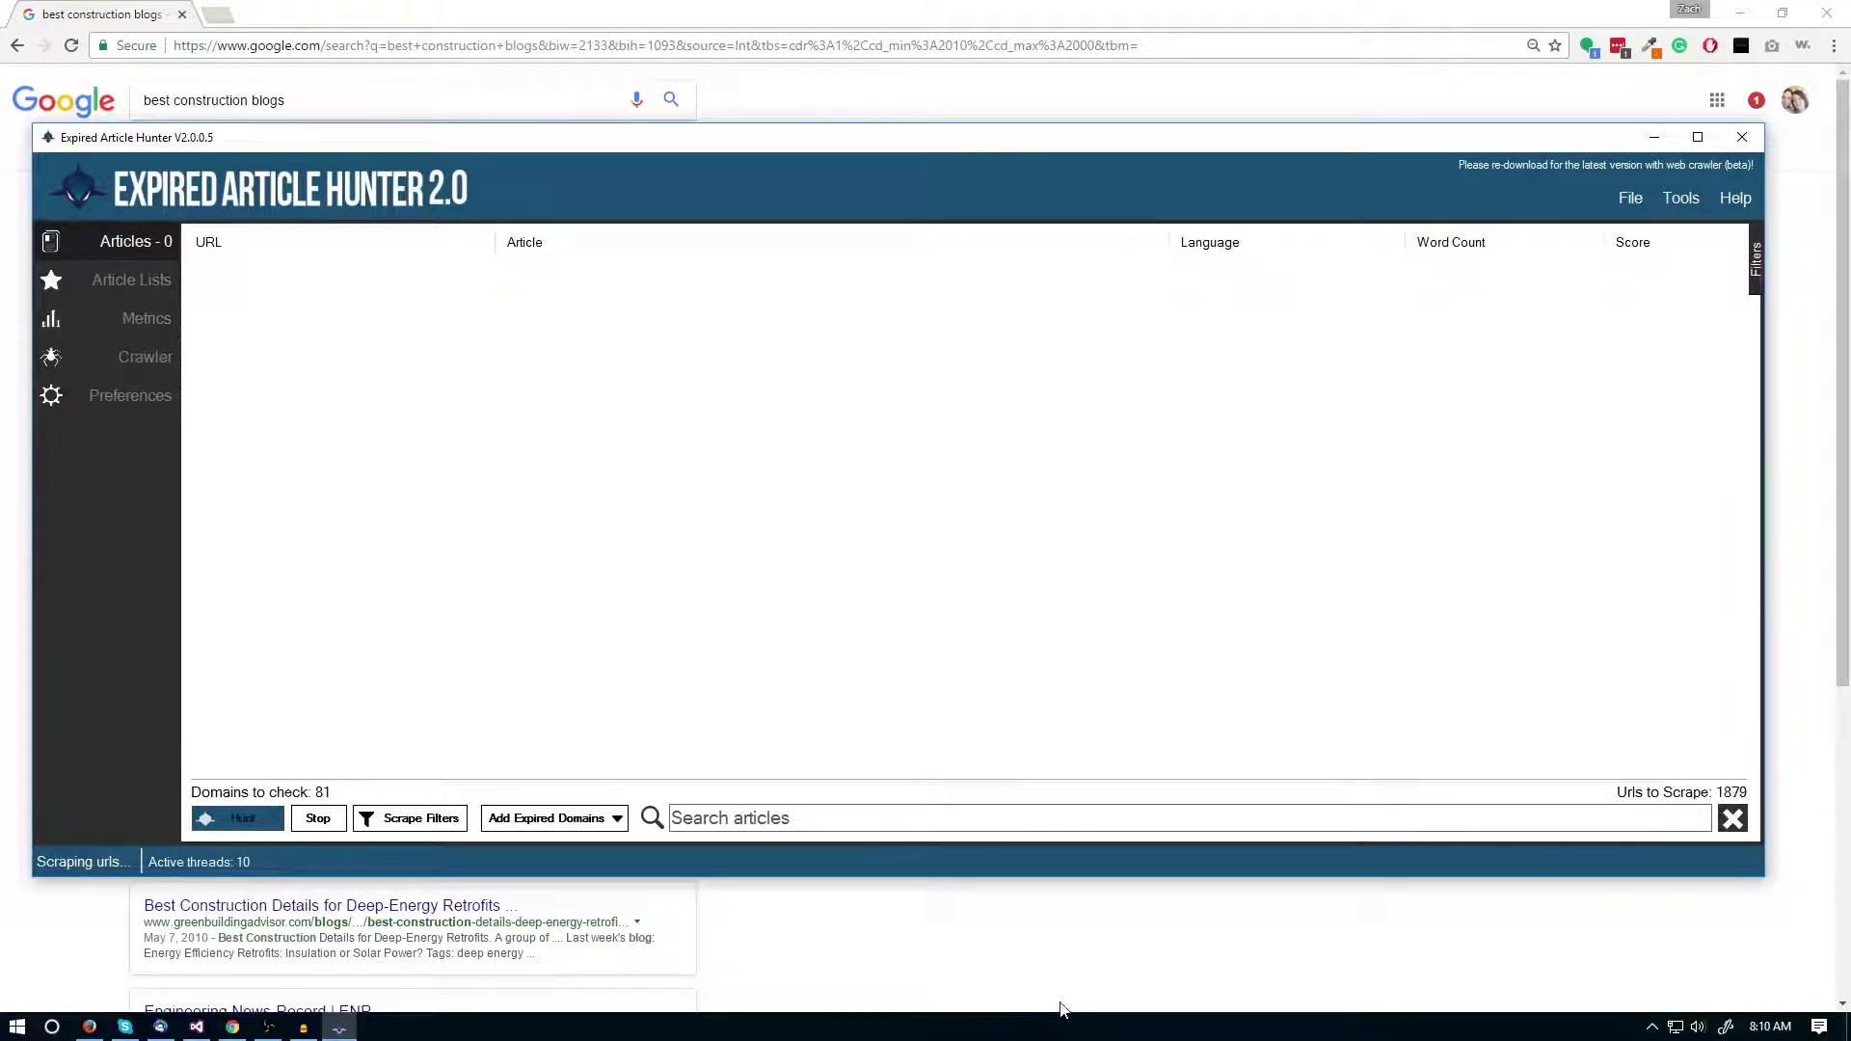
{"action": "left_click", "coordinate": [338, 822]}
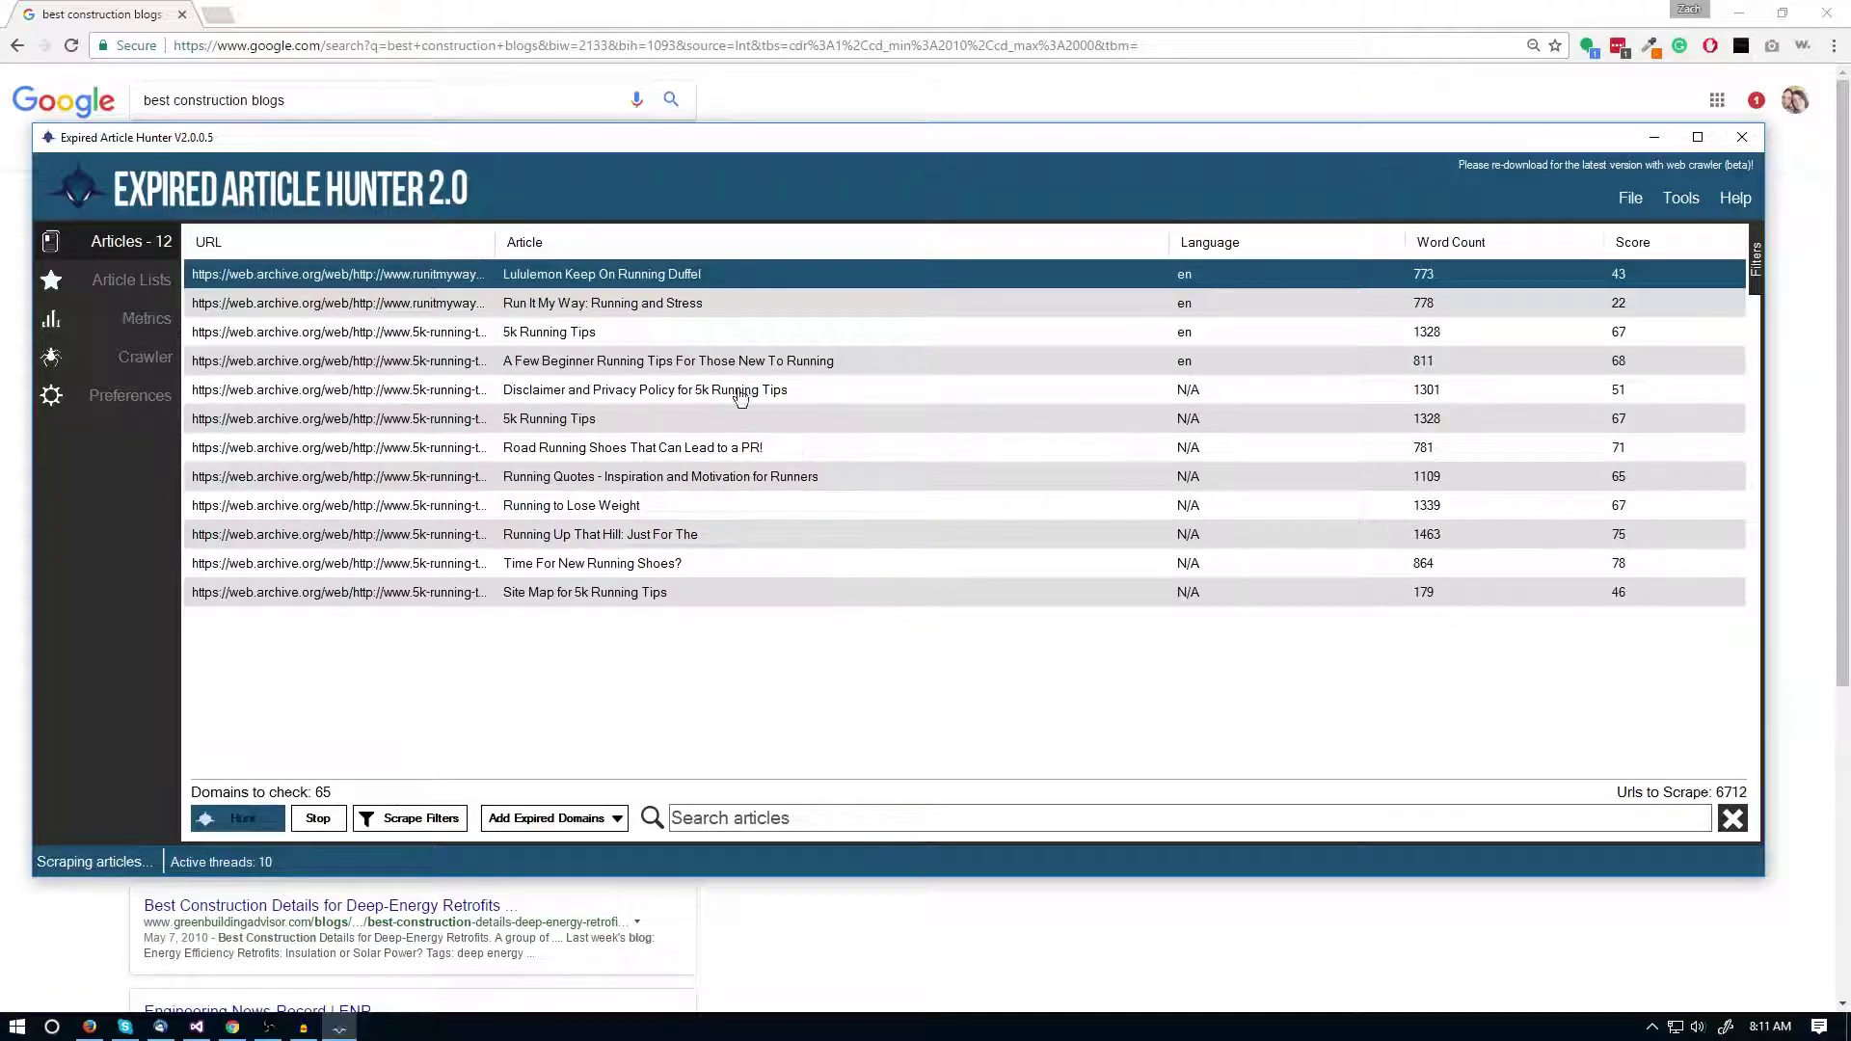
- Open the scraped article "5k Running Tips" listed with language N/A and read through its content
{"action": "double_click", "coordinate": [557, 429]}
{"action": "scroll", "coordinate": [671, 431], "scroll_direction": "down", "scroll_amount": 15}
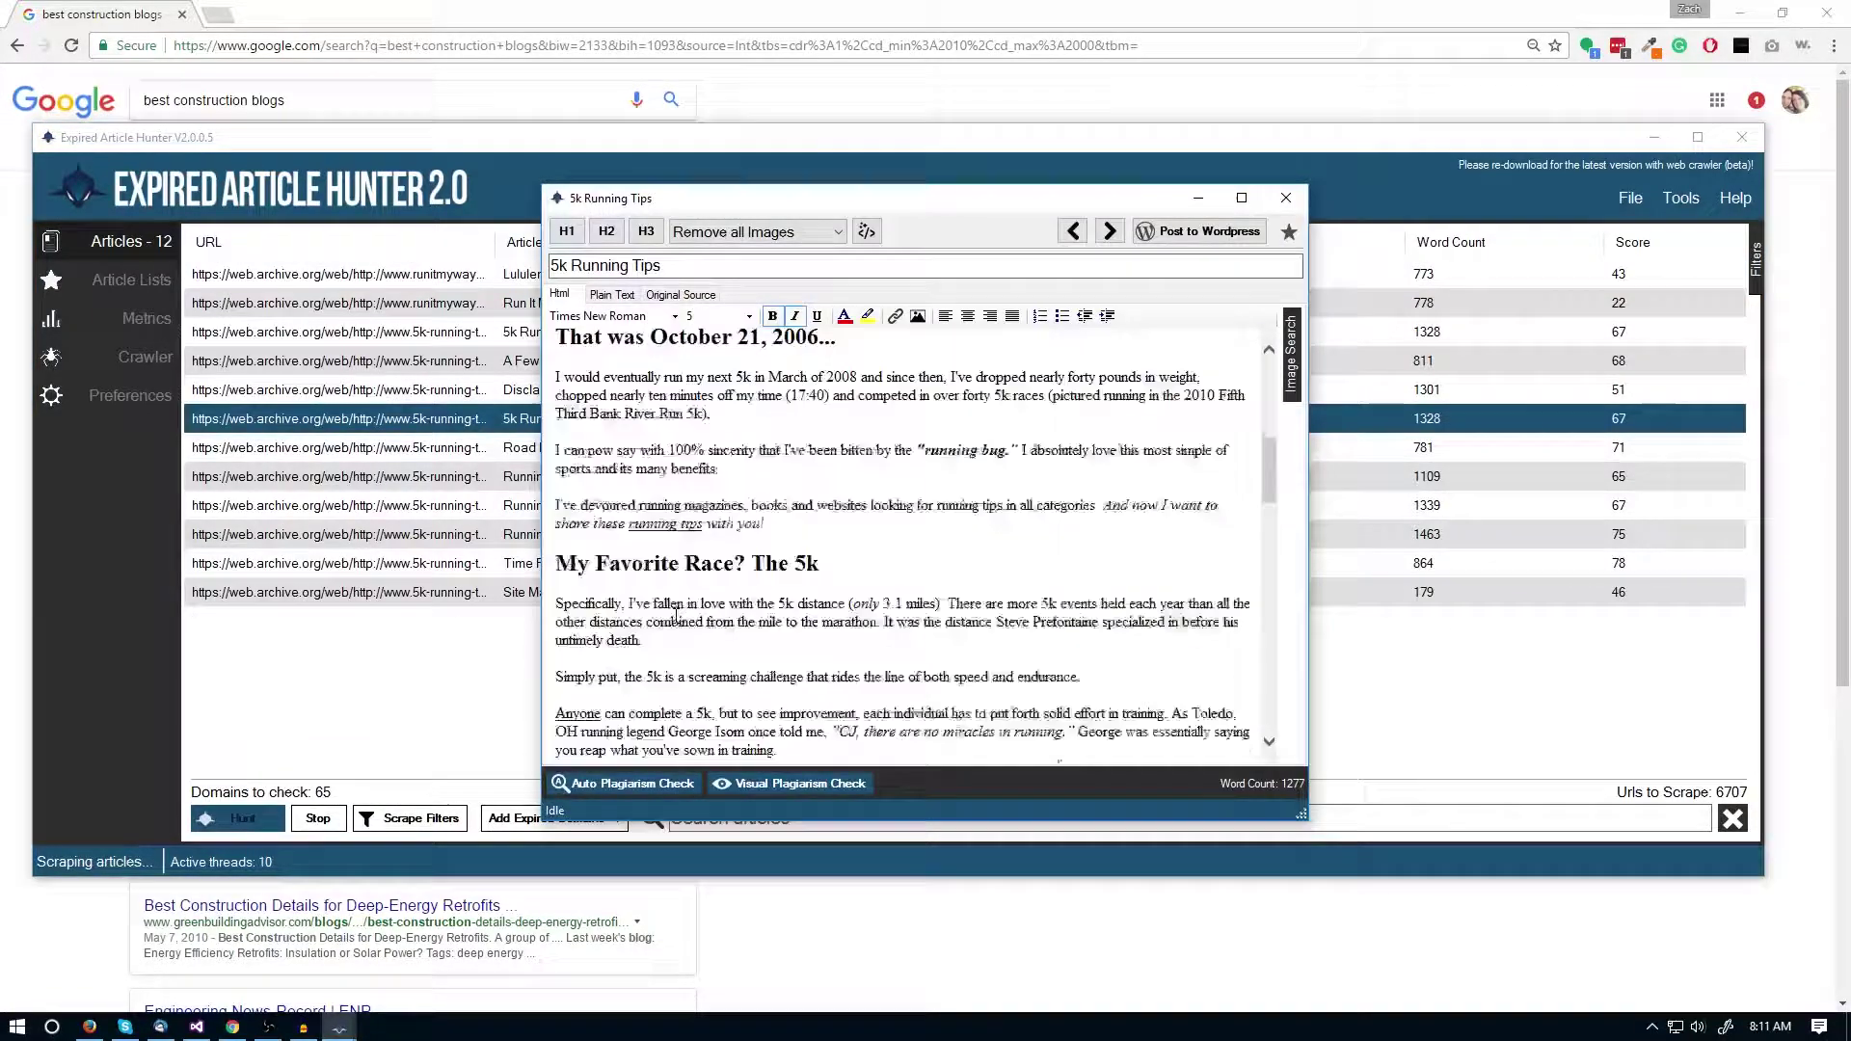
{"action": "scroll", "coordinate": [672, 434], "scroll_direction": "down", "scroll_amount": 10}
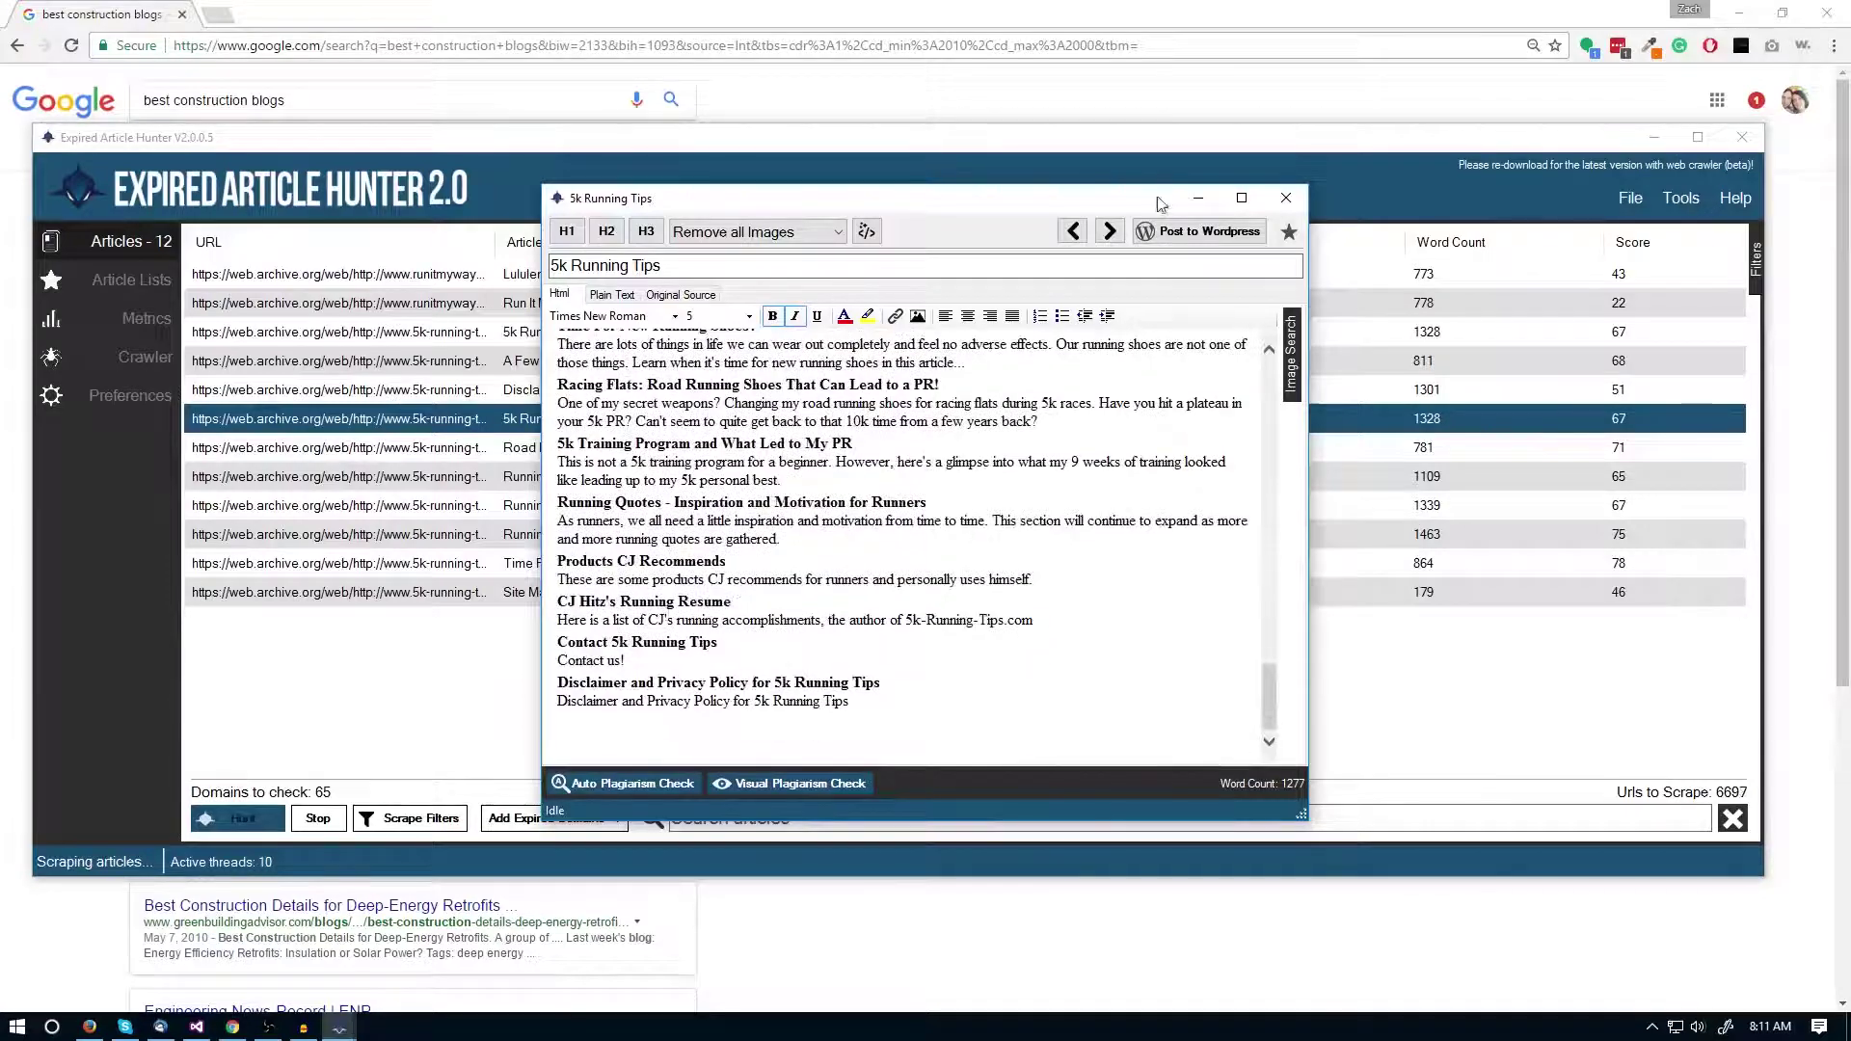
- Close the "5k Running Tips" article and open "Disclaimer and Privacy Policy for 5k Running Tips" to read its content
{"action": "left_click", "coordinate": [1283, 200]}
{"action": "left_click", "coordinate": [548, 390]}
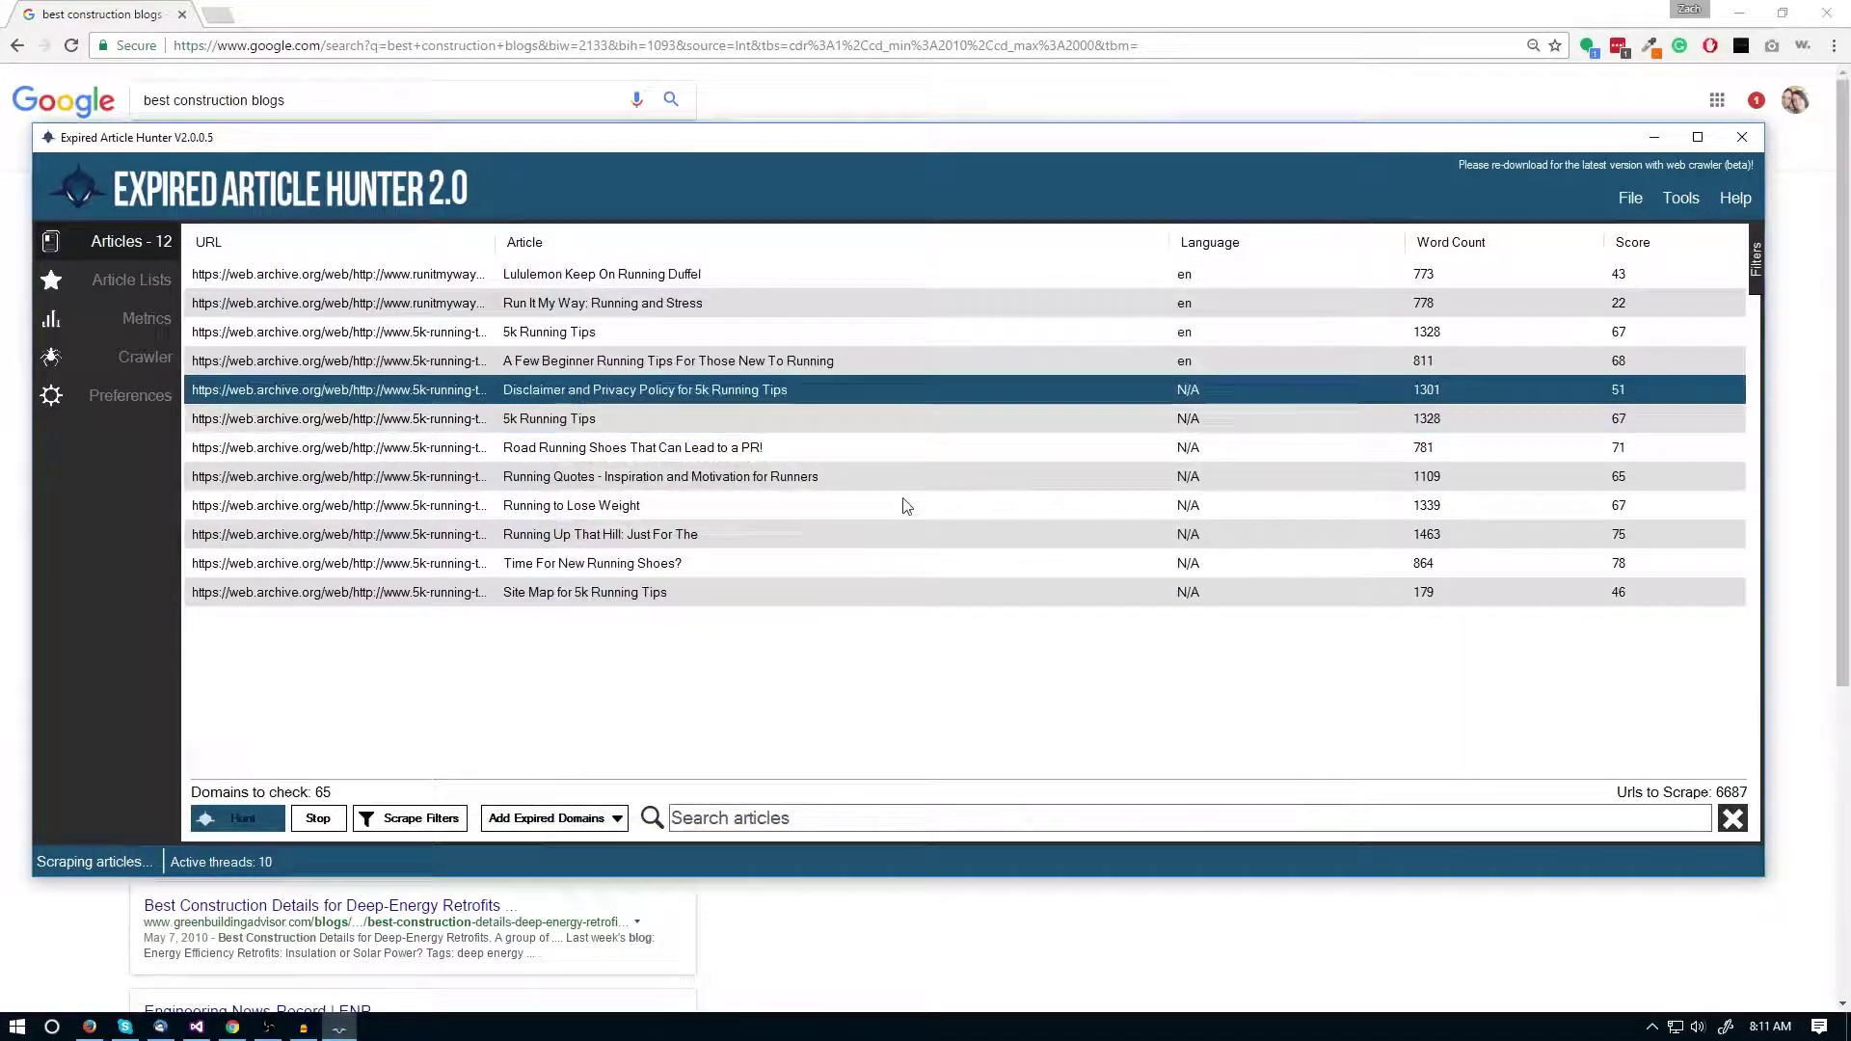
{"action": "scroll", "coordinate": [889, 500], "scroll_direction": "down", "scroll_amount": 10}
{"action": "scroll", "coordinate": [888, 501], "scroll_direction": "up", "scroll_amount": 10}
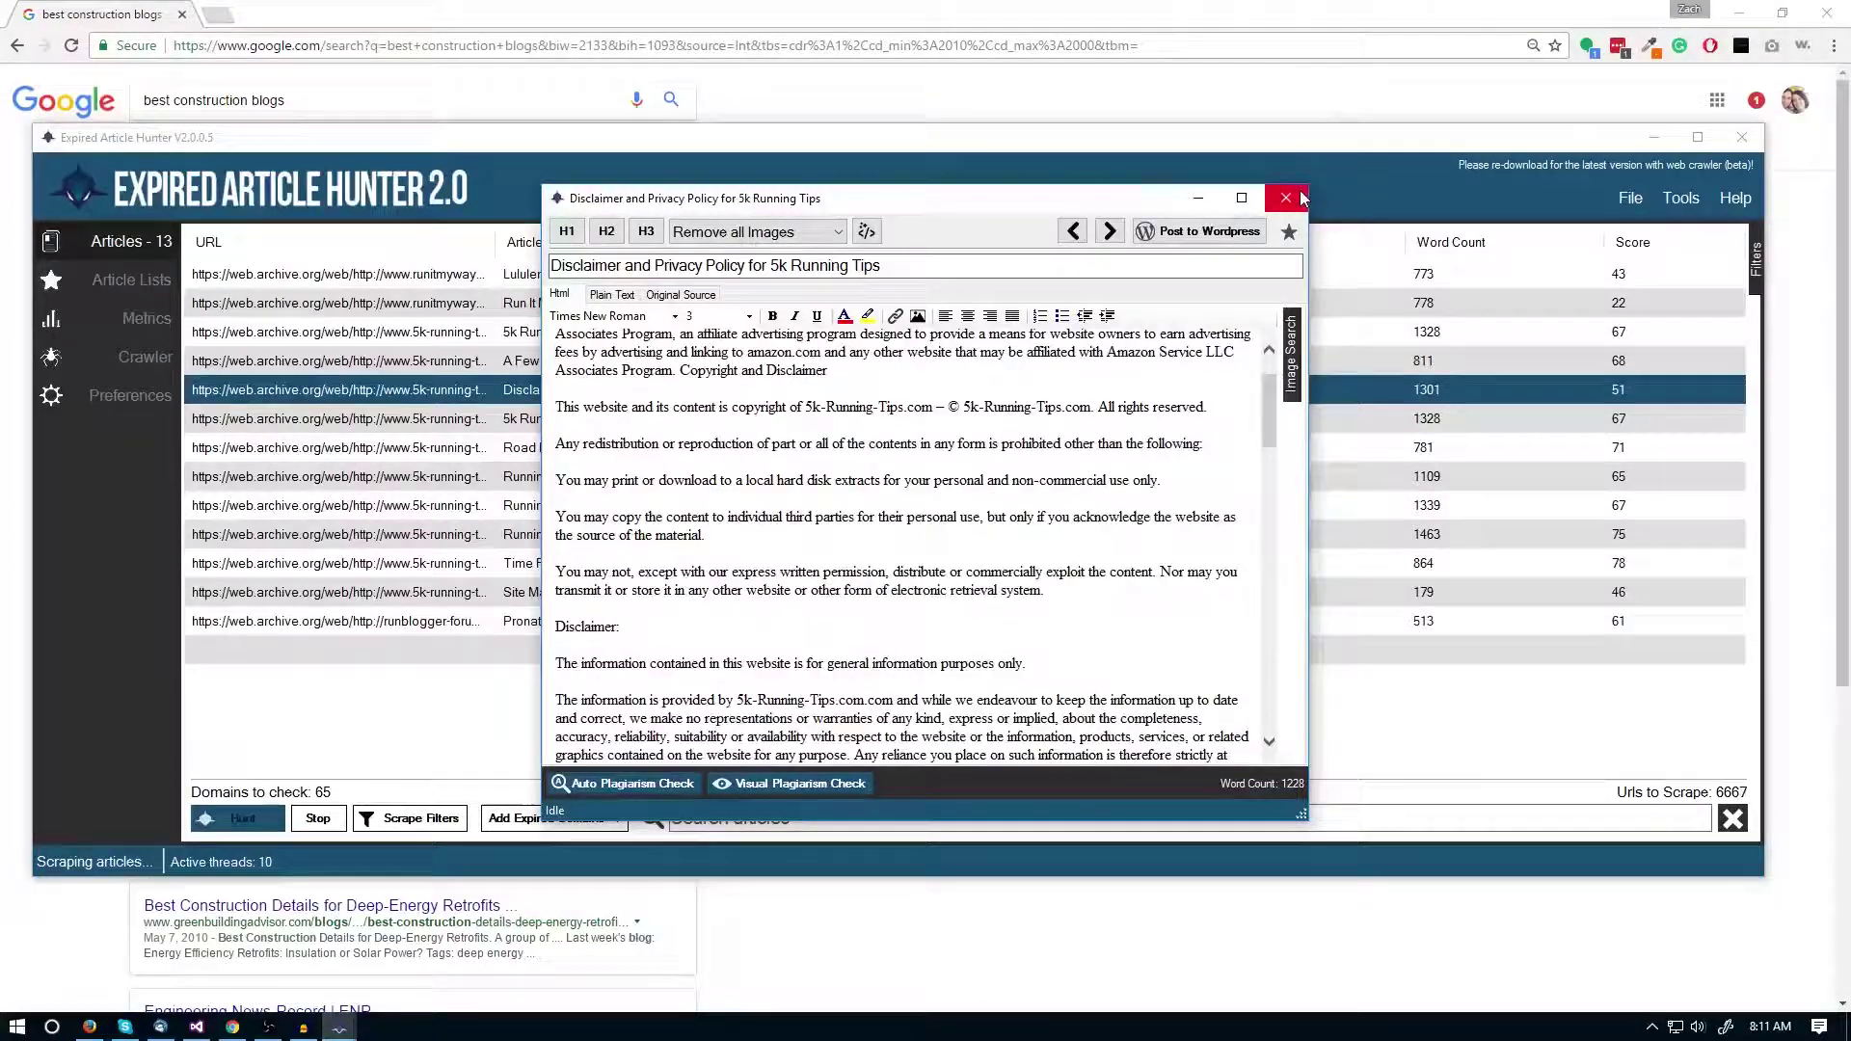
- Run the auto plagiarism check on the disclaimer article, look through the matching URLs and snippets, and close the results
{"action": "scroll", "coordinate": [1088, 730], "scroll_direction": "down", "scroll_amount": 5}
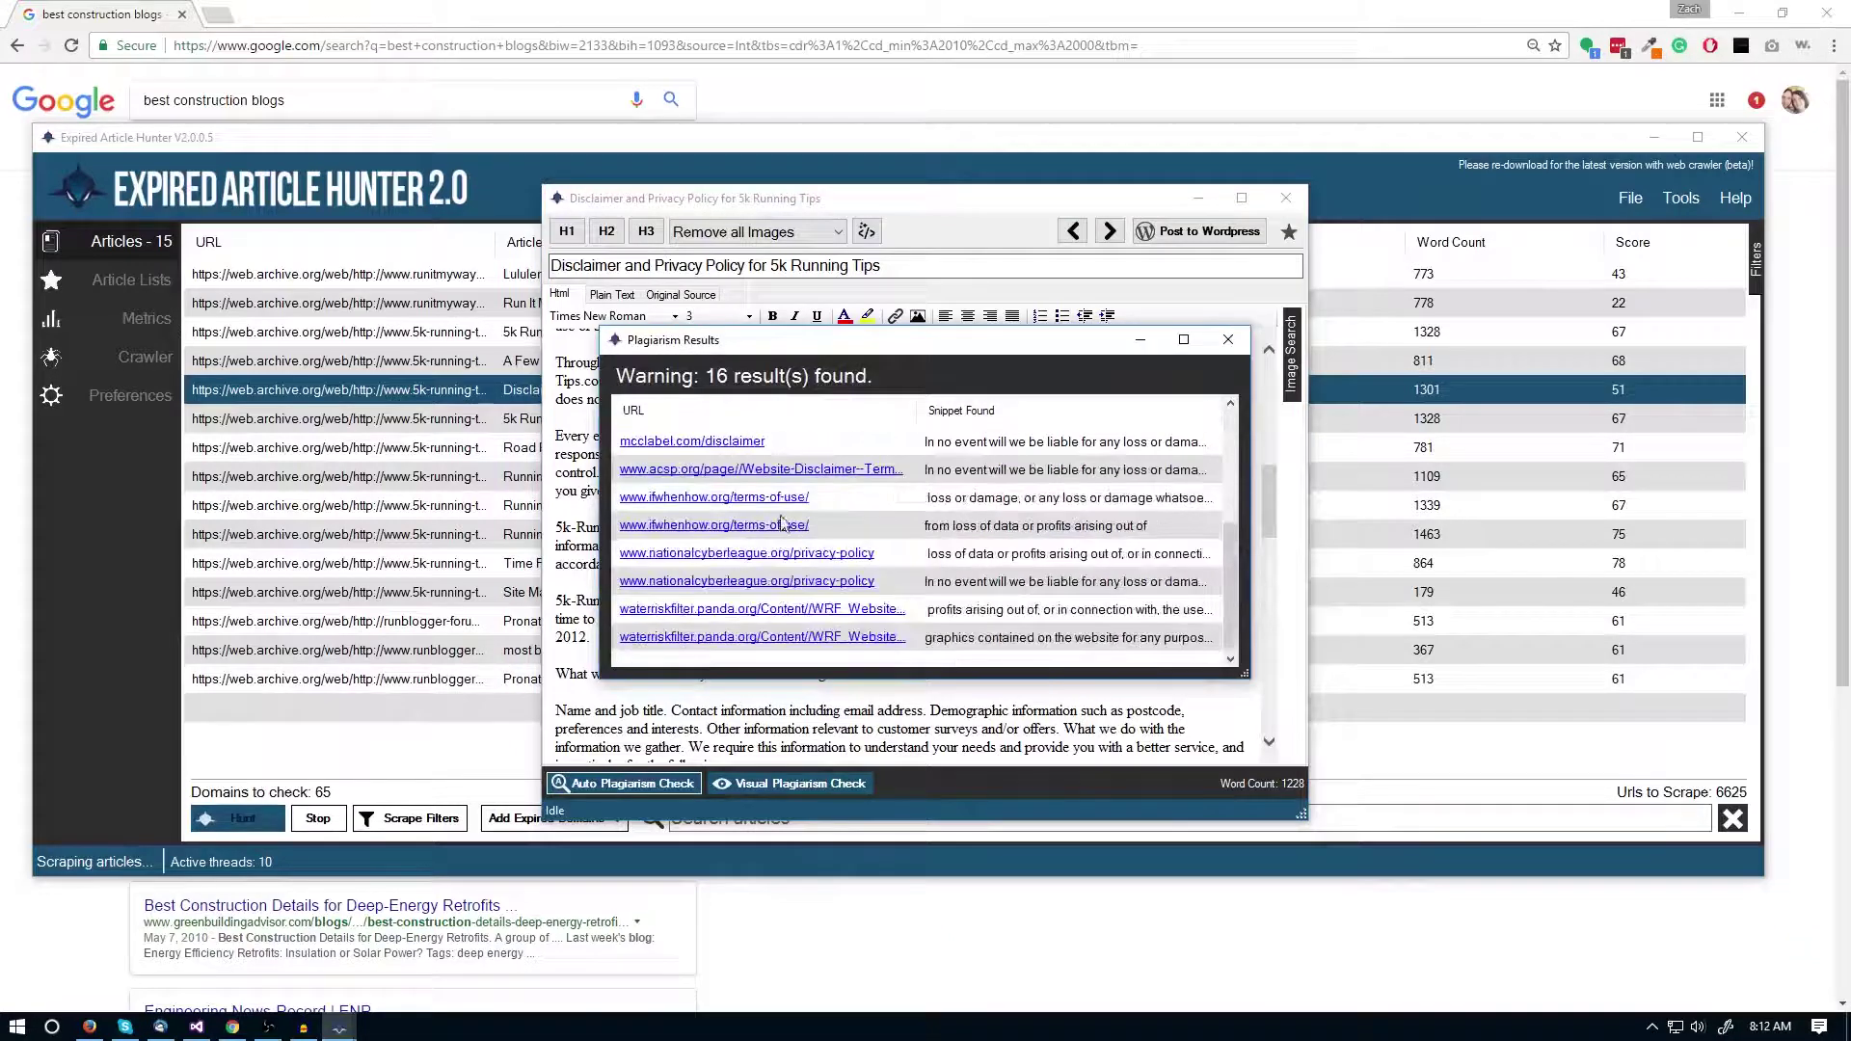
{"action": "scroll", "coordinate": [725, 583], "scroll_direction": "up", "scroll_amount": 3}
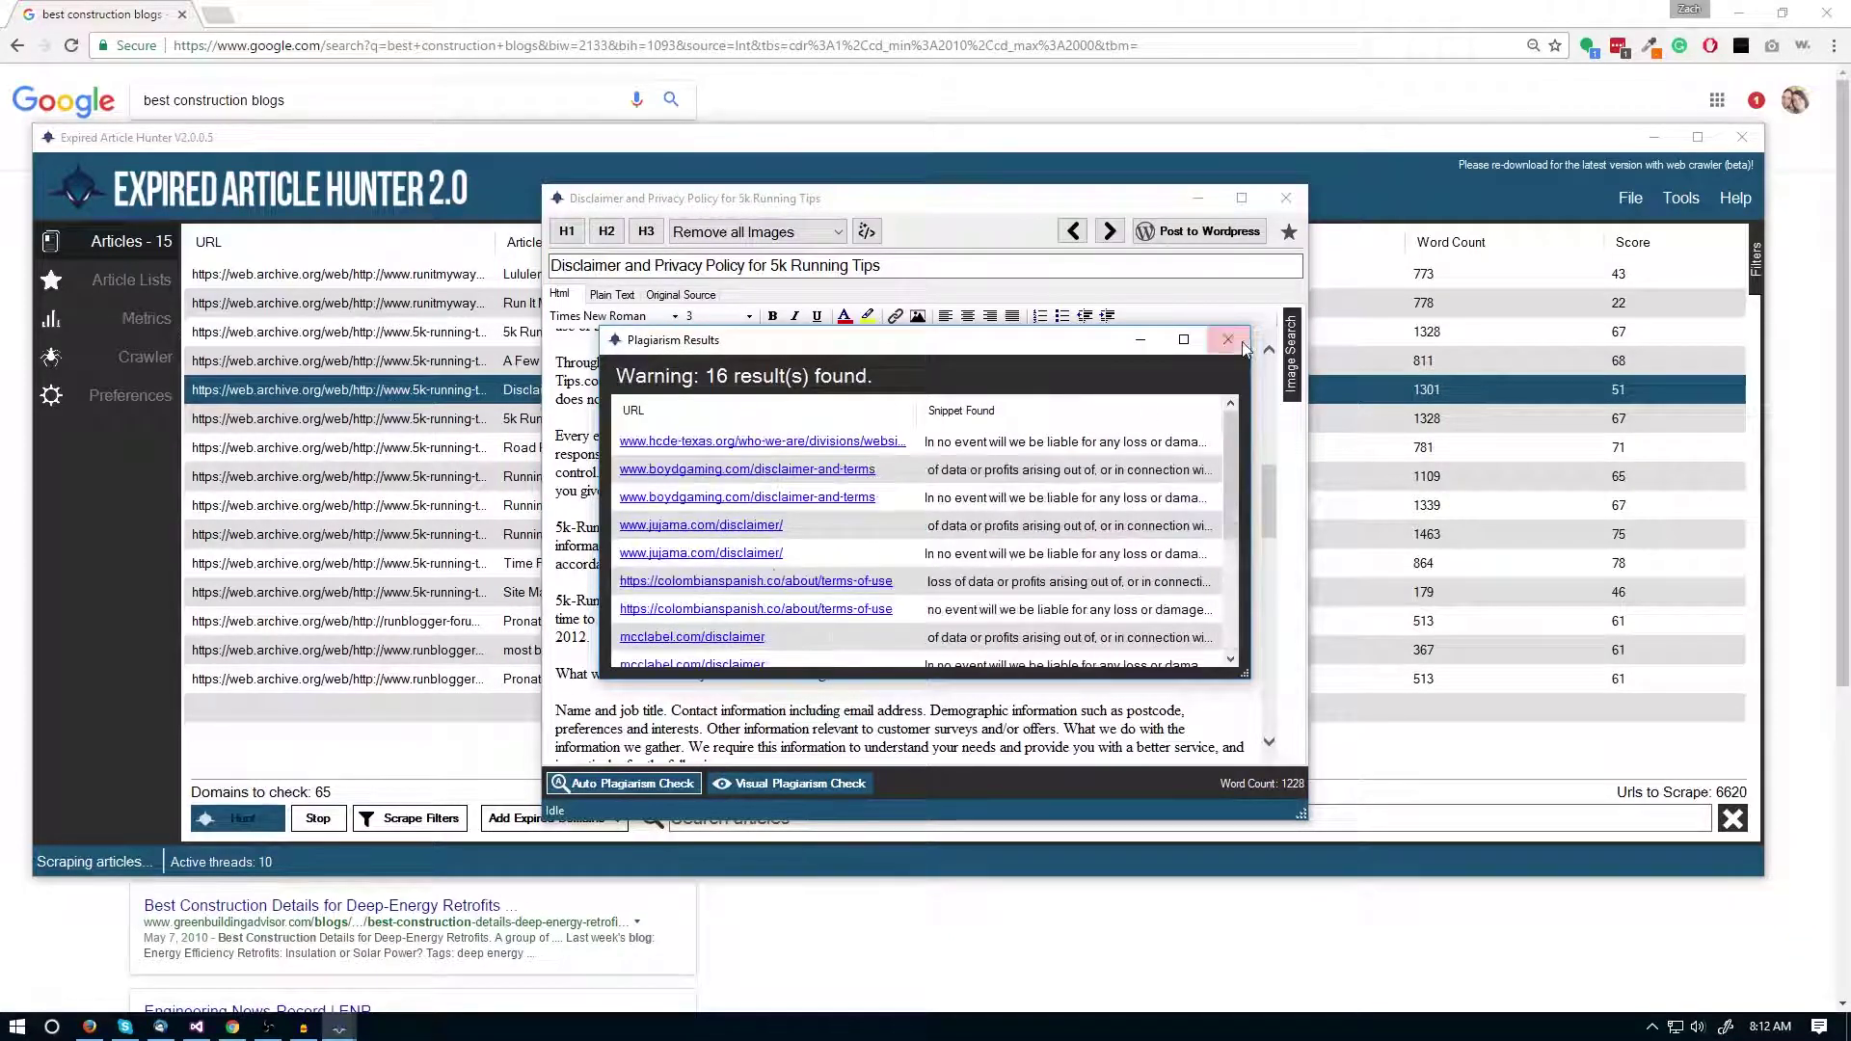
{"action": "scroll", "coordinate": [711, 557], "scroll_direction": "down", "scroll_amount": 2}
{"action": "scroll", "coordinate": [711, 557], "scroll_direction": "up", "scroll_amount": 2}
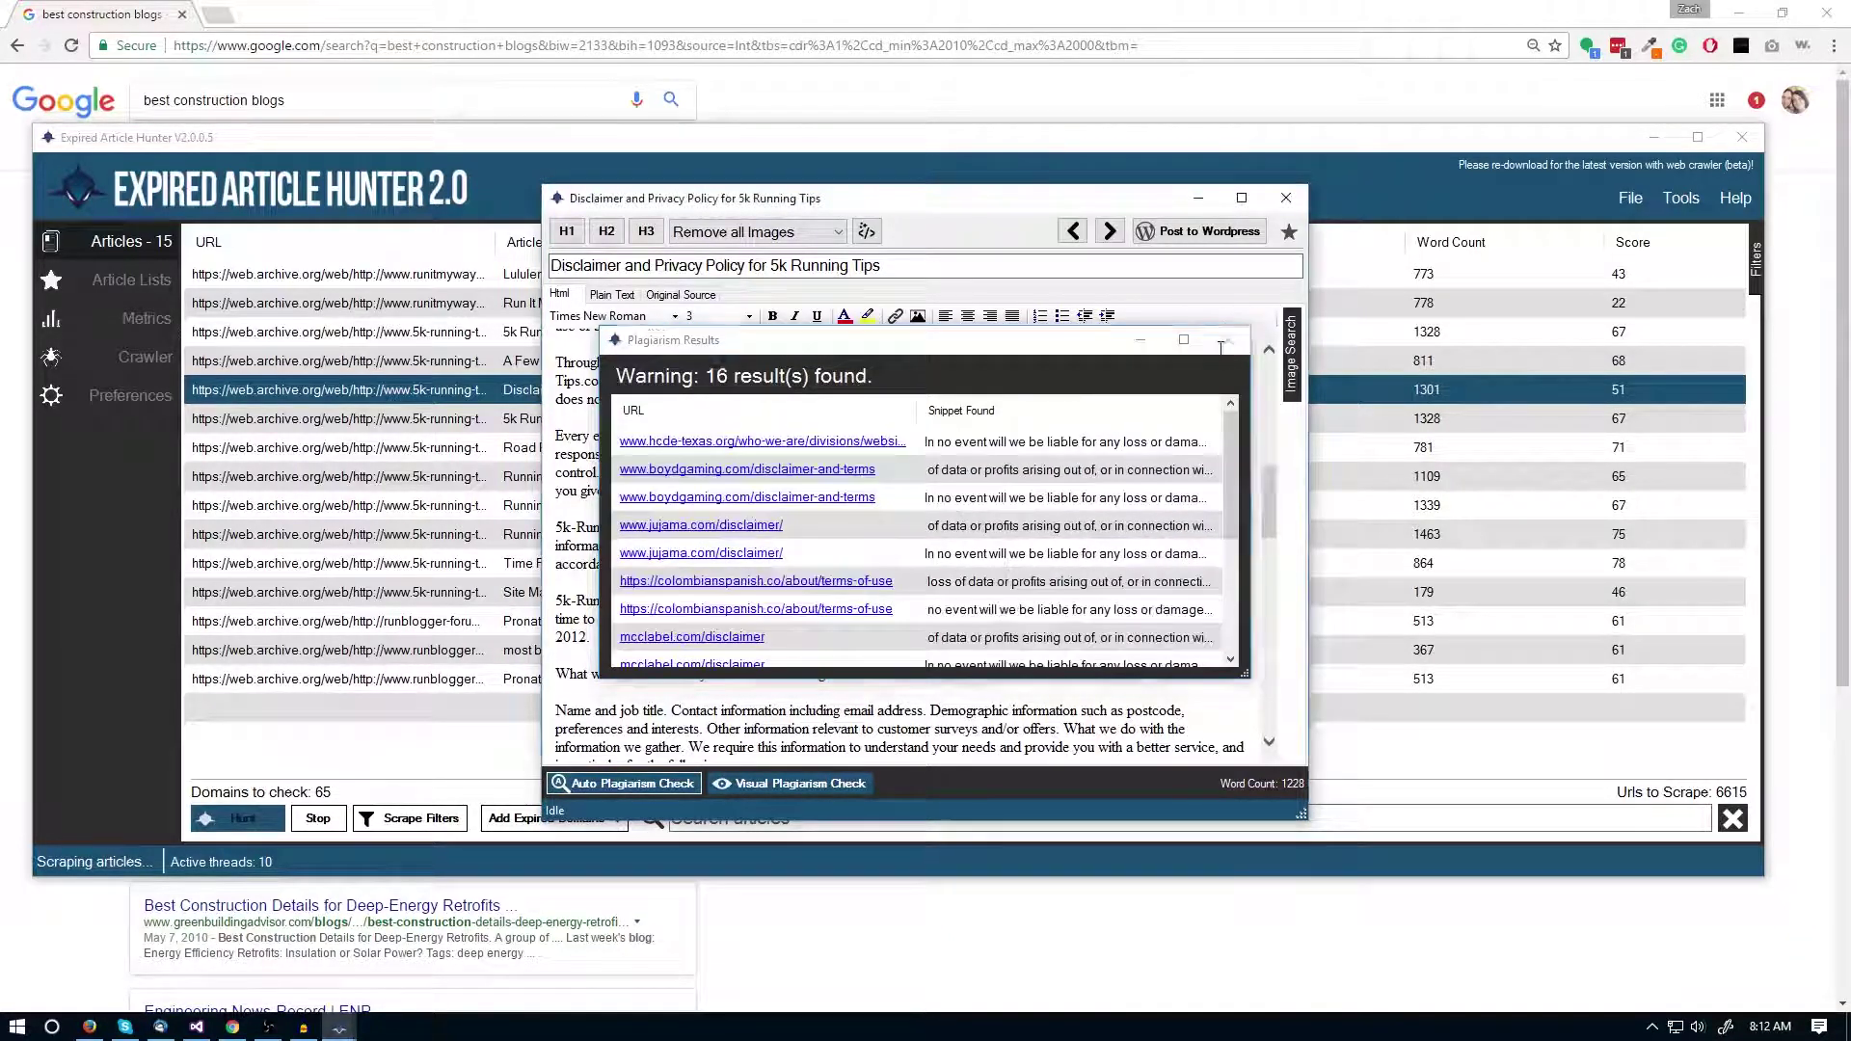
- Run the visual plagiarism check on the disclaimer article, repeat the search with quotes, and close the check and the article
{"action": "left_click", "coordinate": [993, 190]}
{"action": "left_click_drag", "start_coordinate": [993, 189], "coordinate": [881, 167]}
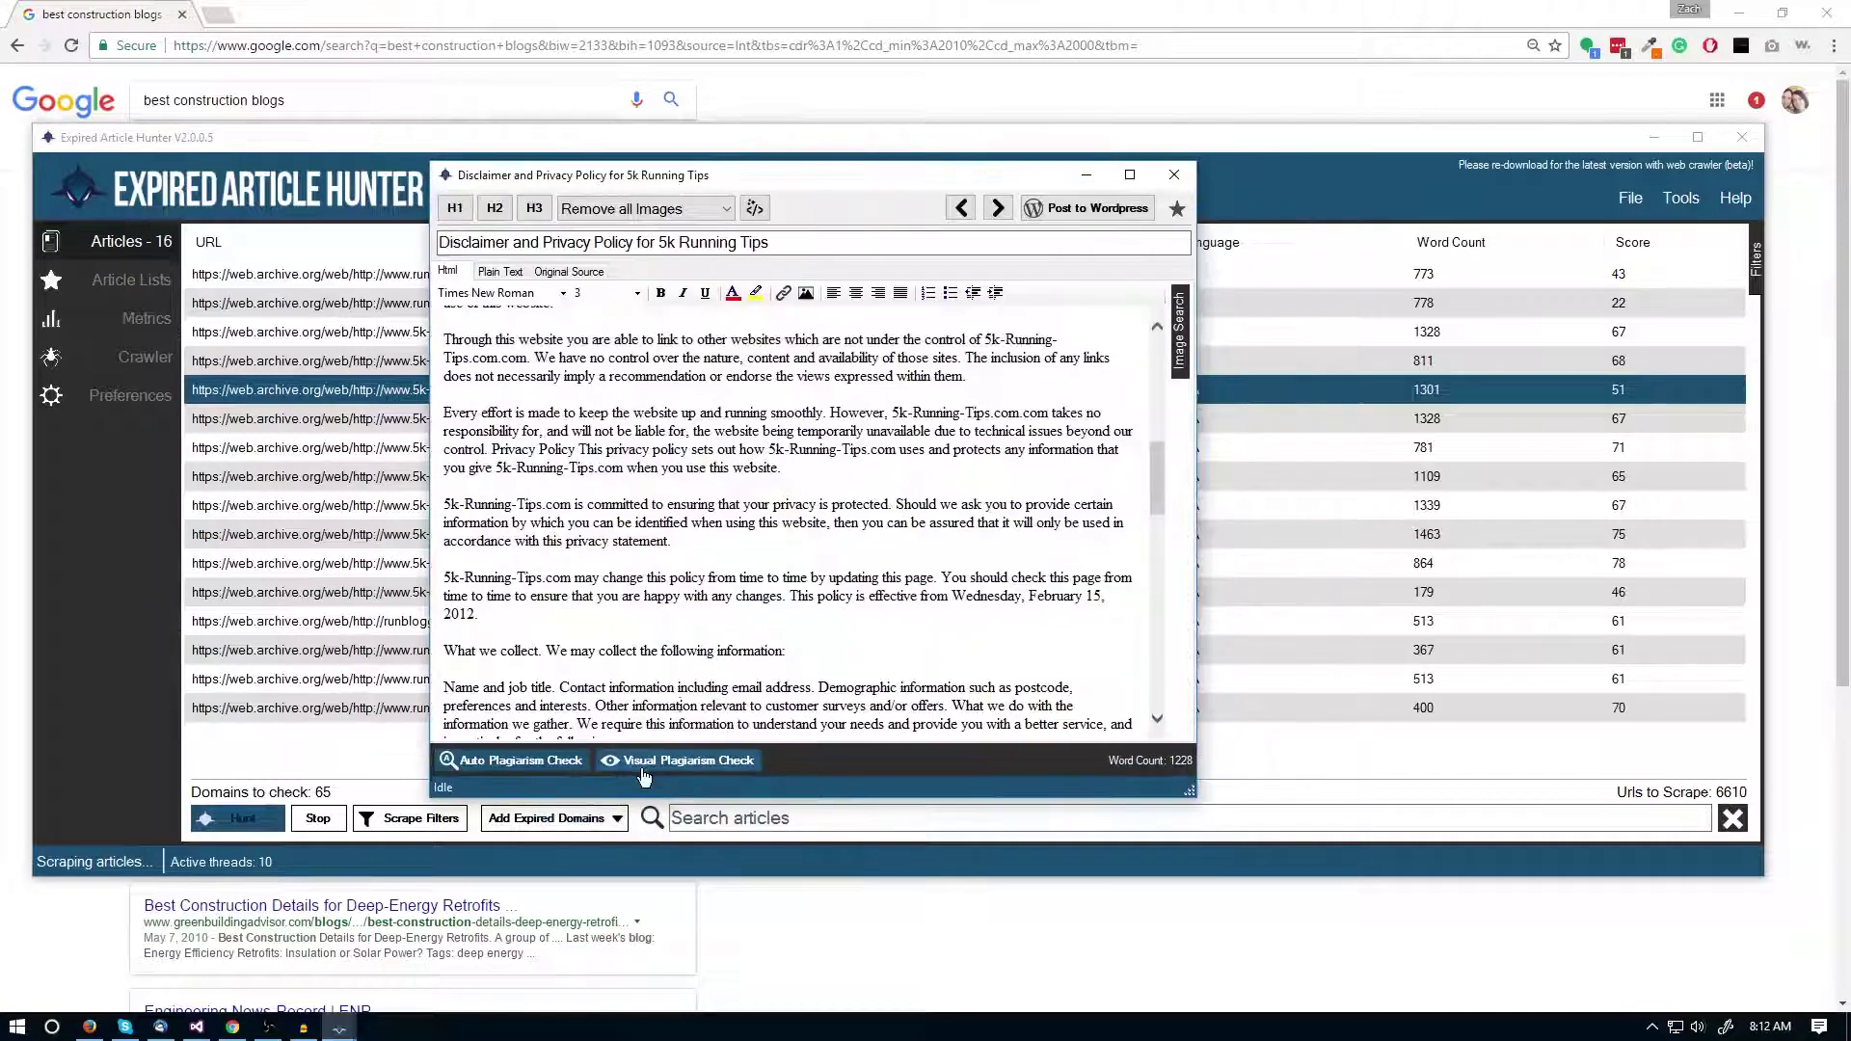
{"action": "left_click", "coordinate": [680, 760]}
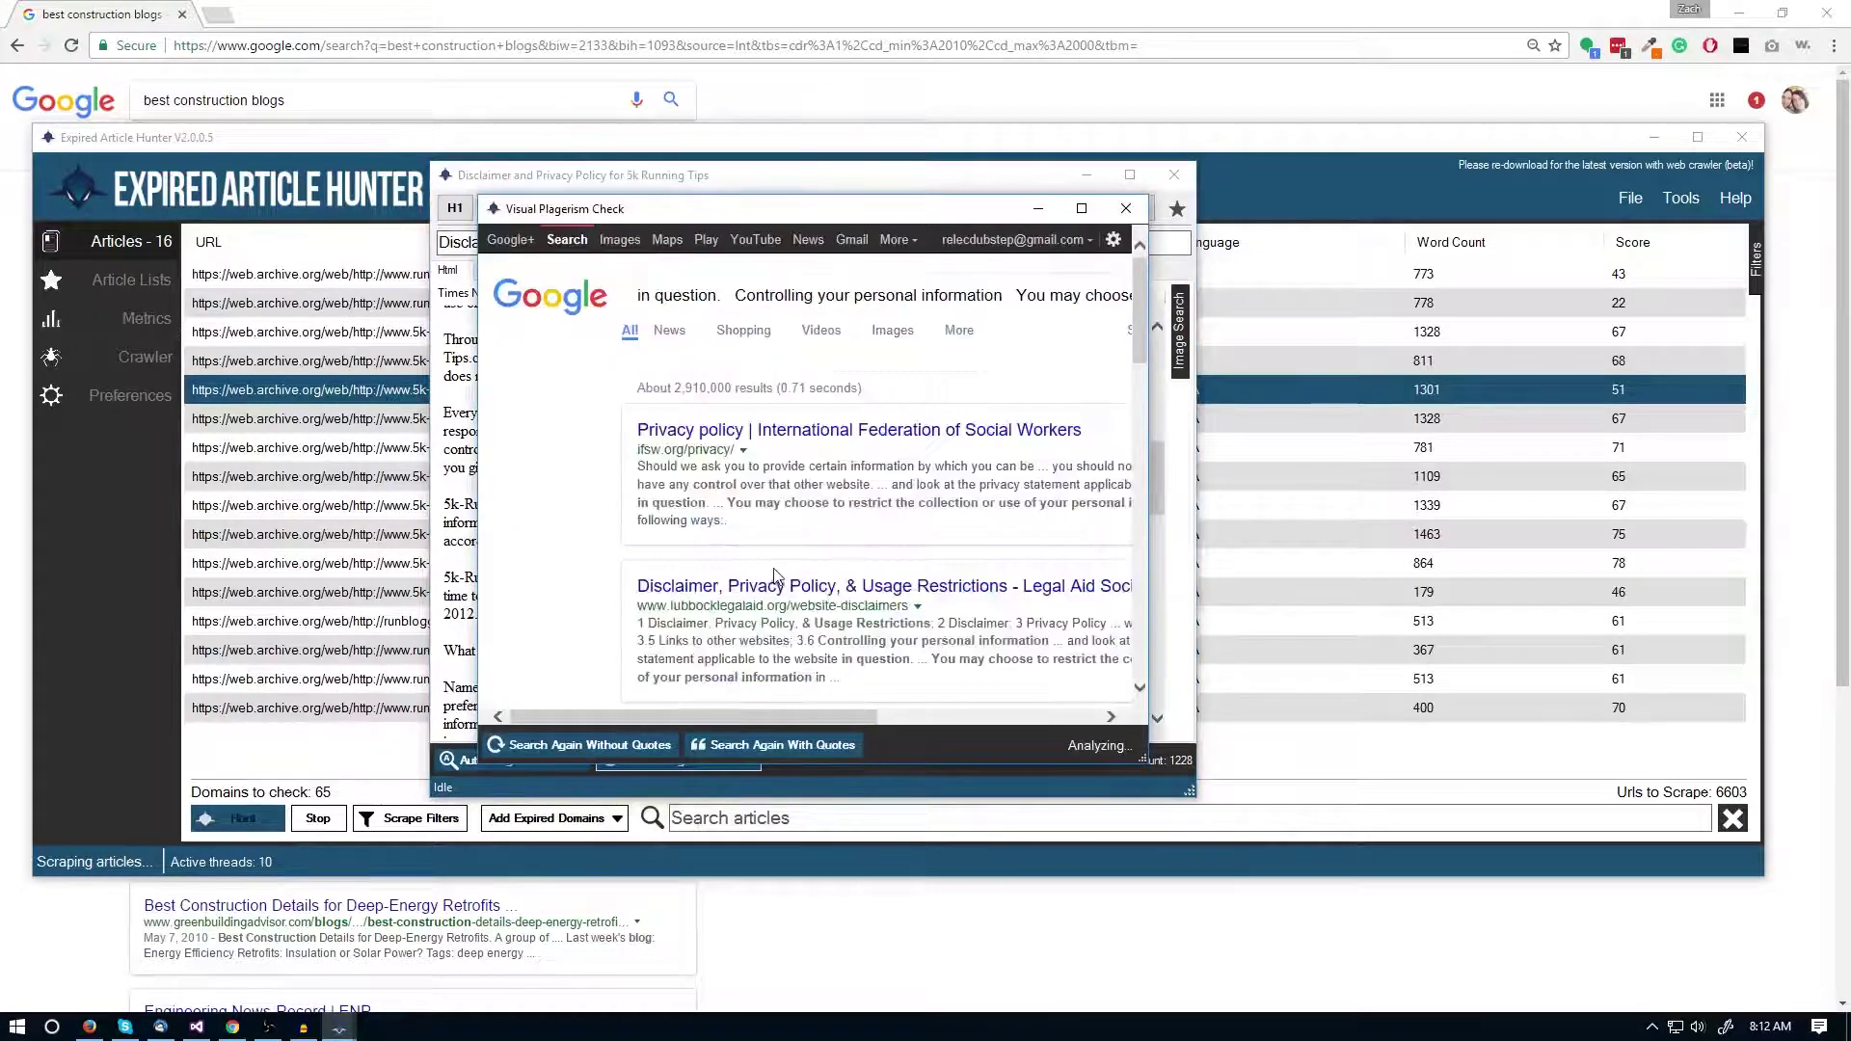
{"action": "scroll", "coordinate": [747, 556], "scroll_direction": "down", "scroll_amount": 3}
{"action": "scroll", "coordinate": [747, 556], "scroll_direction": "down", "scroll_amount": 5}
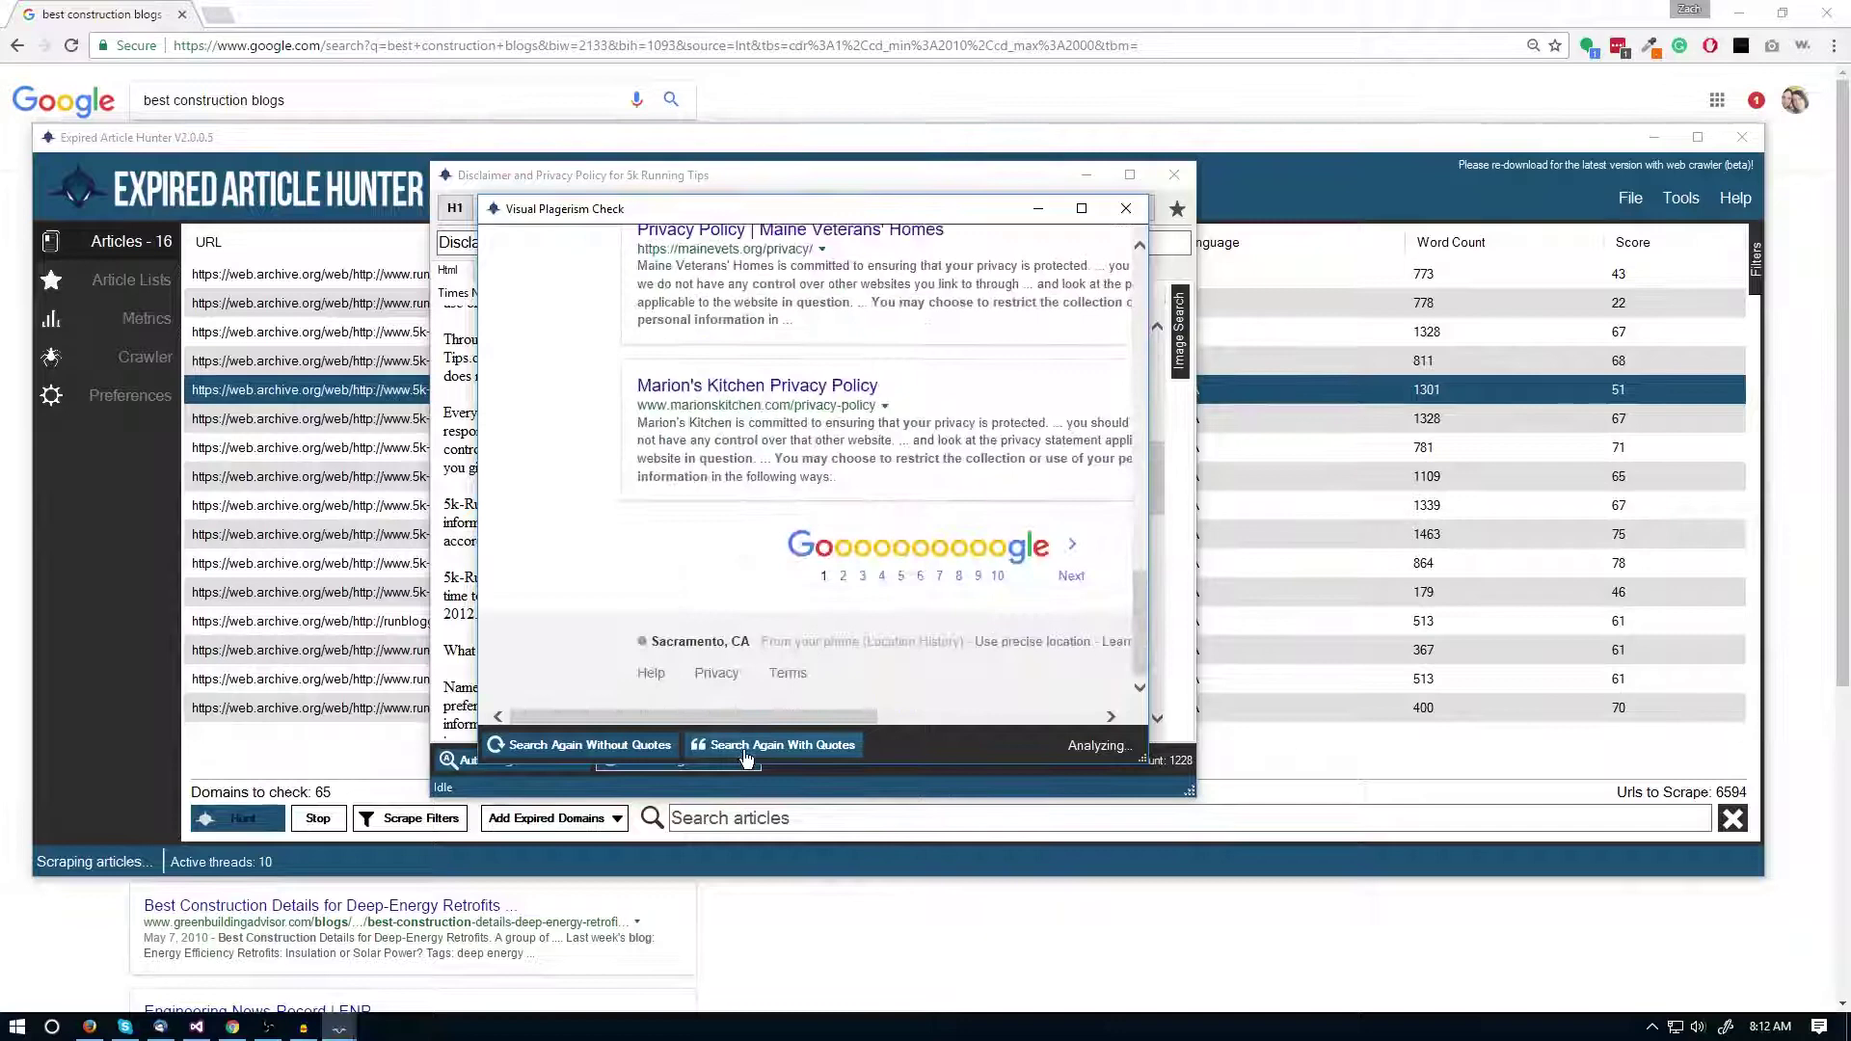
{"action": "left_click", "coordinate": [742, 746]}
{"action": "scroll", "coordinate": [832, 568], "scroll_direction": "down", "scroll_amount": 6}
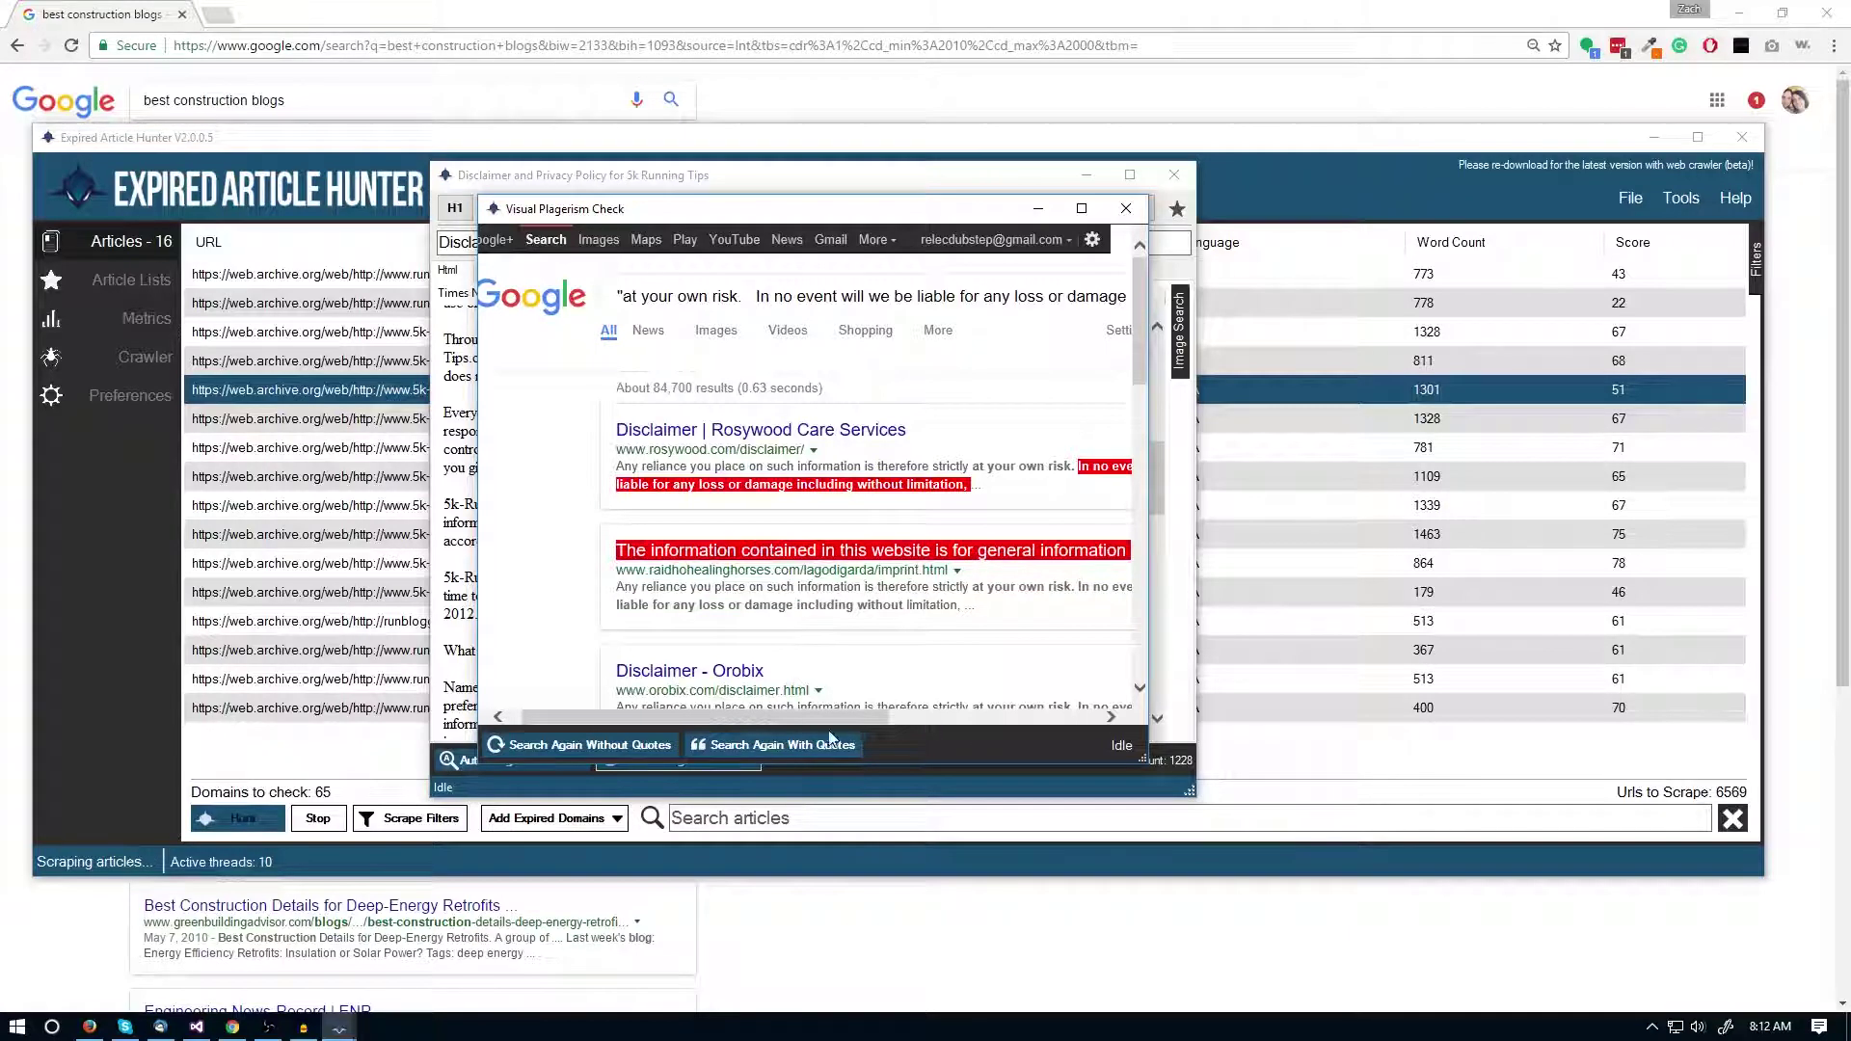
{"action": "left_click", "coordinate": [1126, 208]}
{"action": "left_click", "coordinate": [1174, 175]}
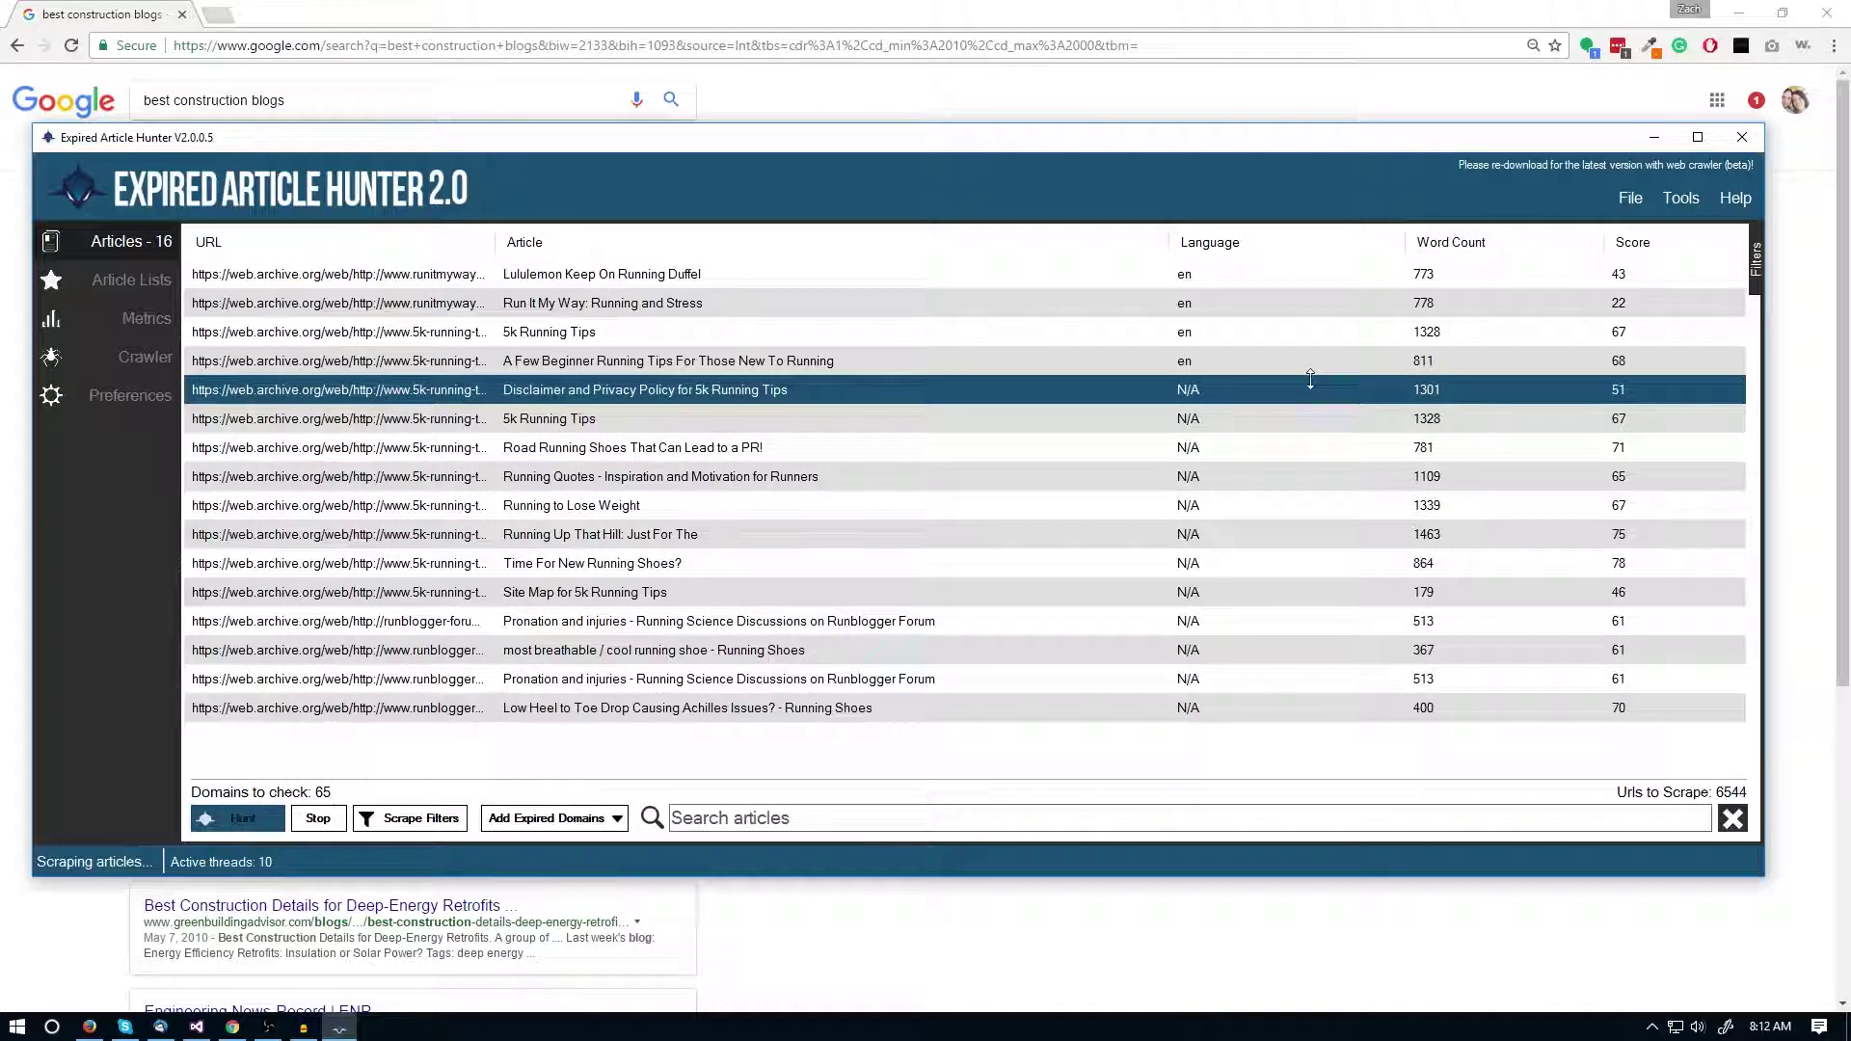
- Select all articles from the same domain as the "Disclaimer and Privacy Policy for 5k Running Tips" article and delete them
{"action": "right_click", "coordinate": [1310, 390]}
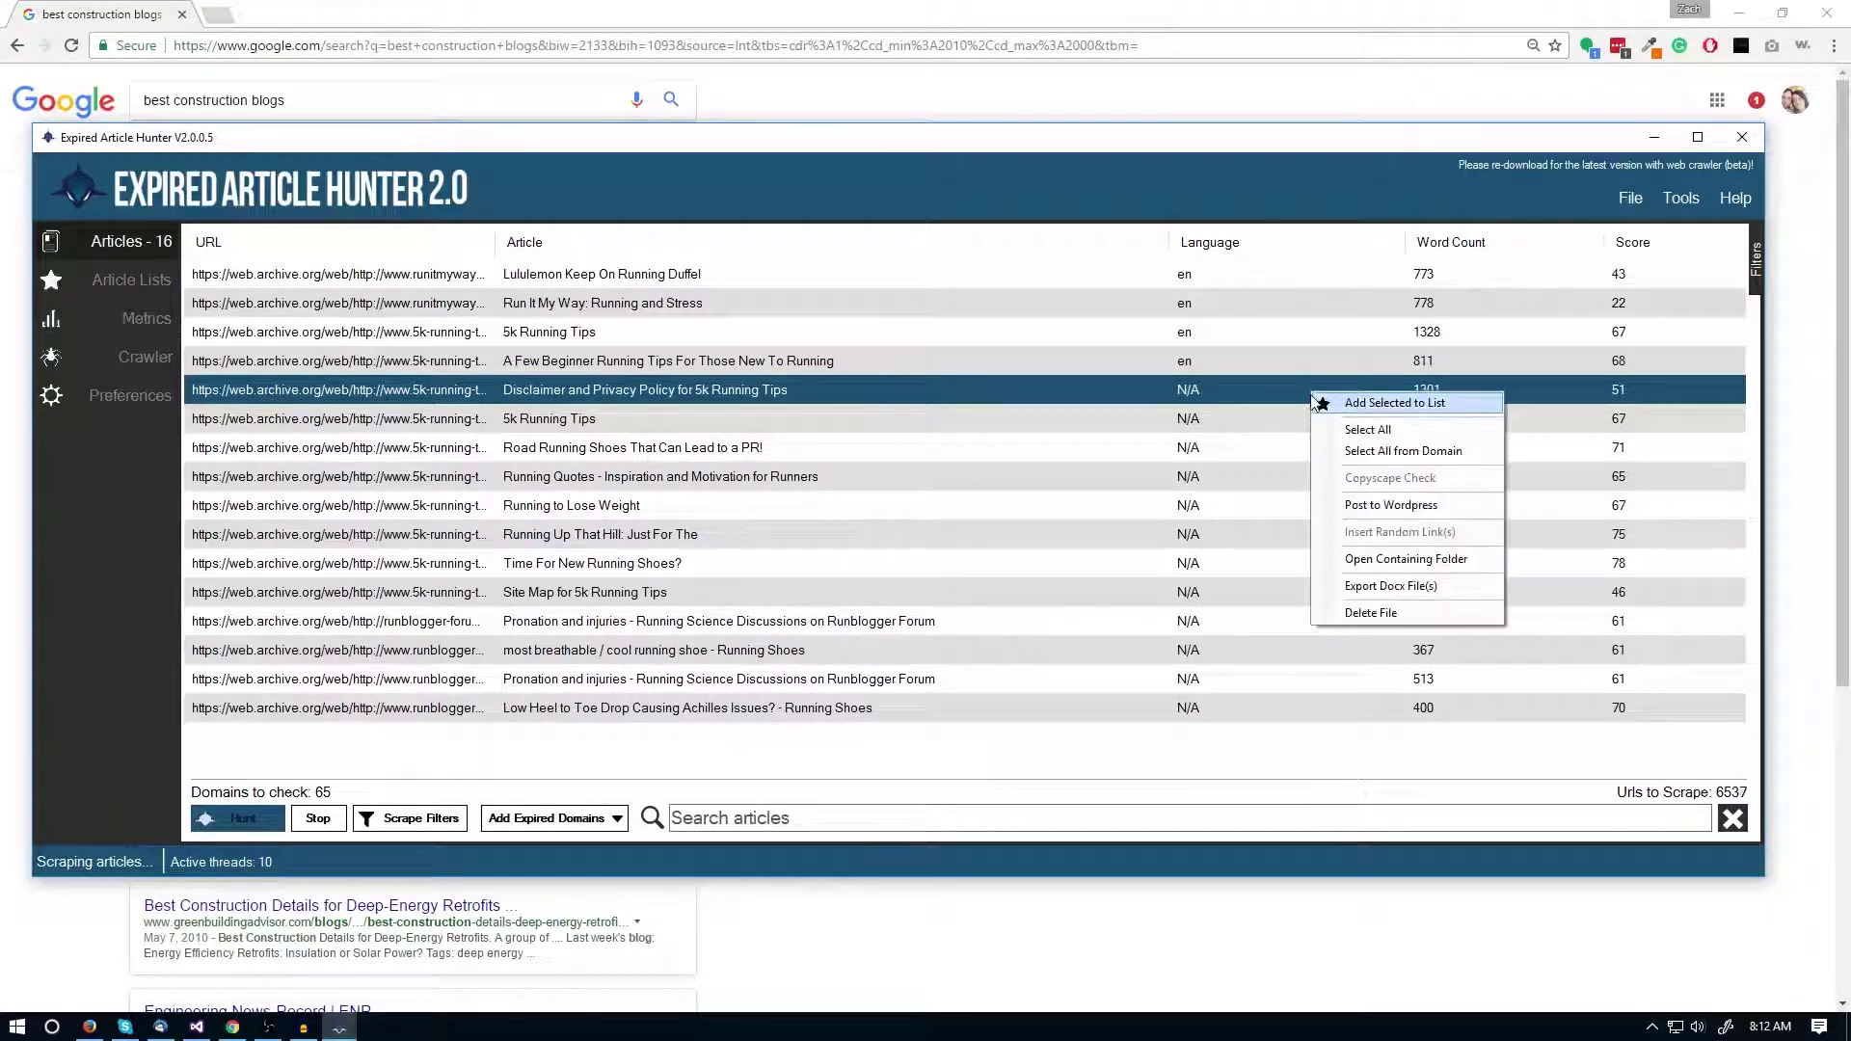
{"action": "left_click", "coordinate": [1402, 450]}
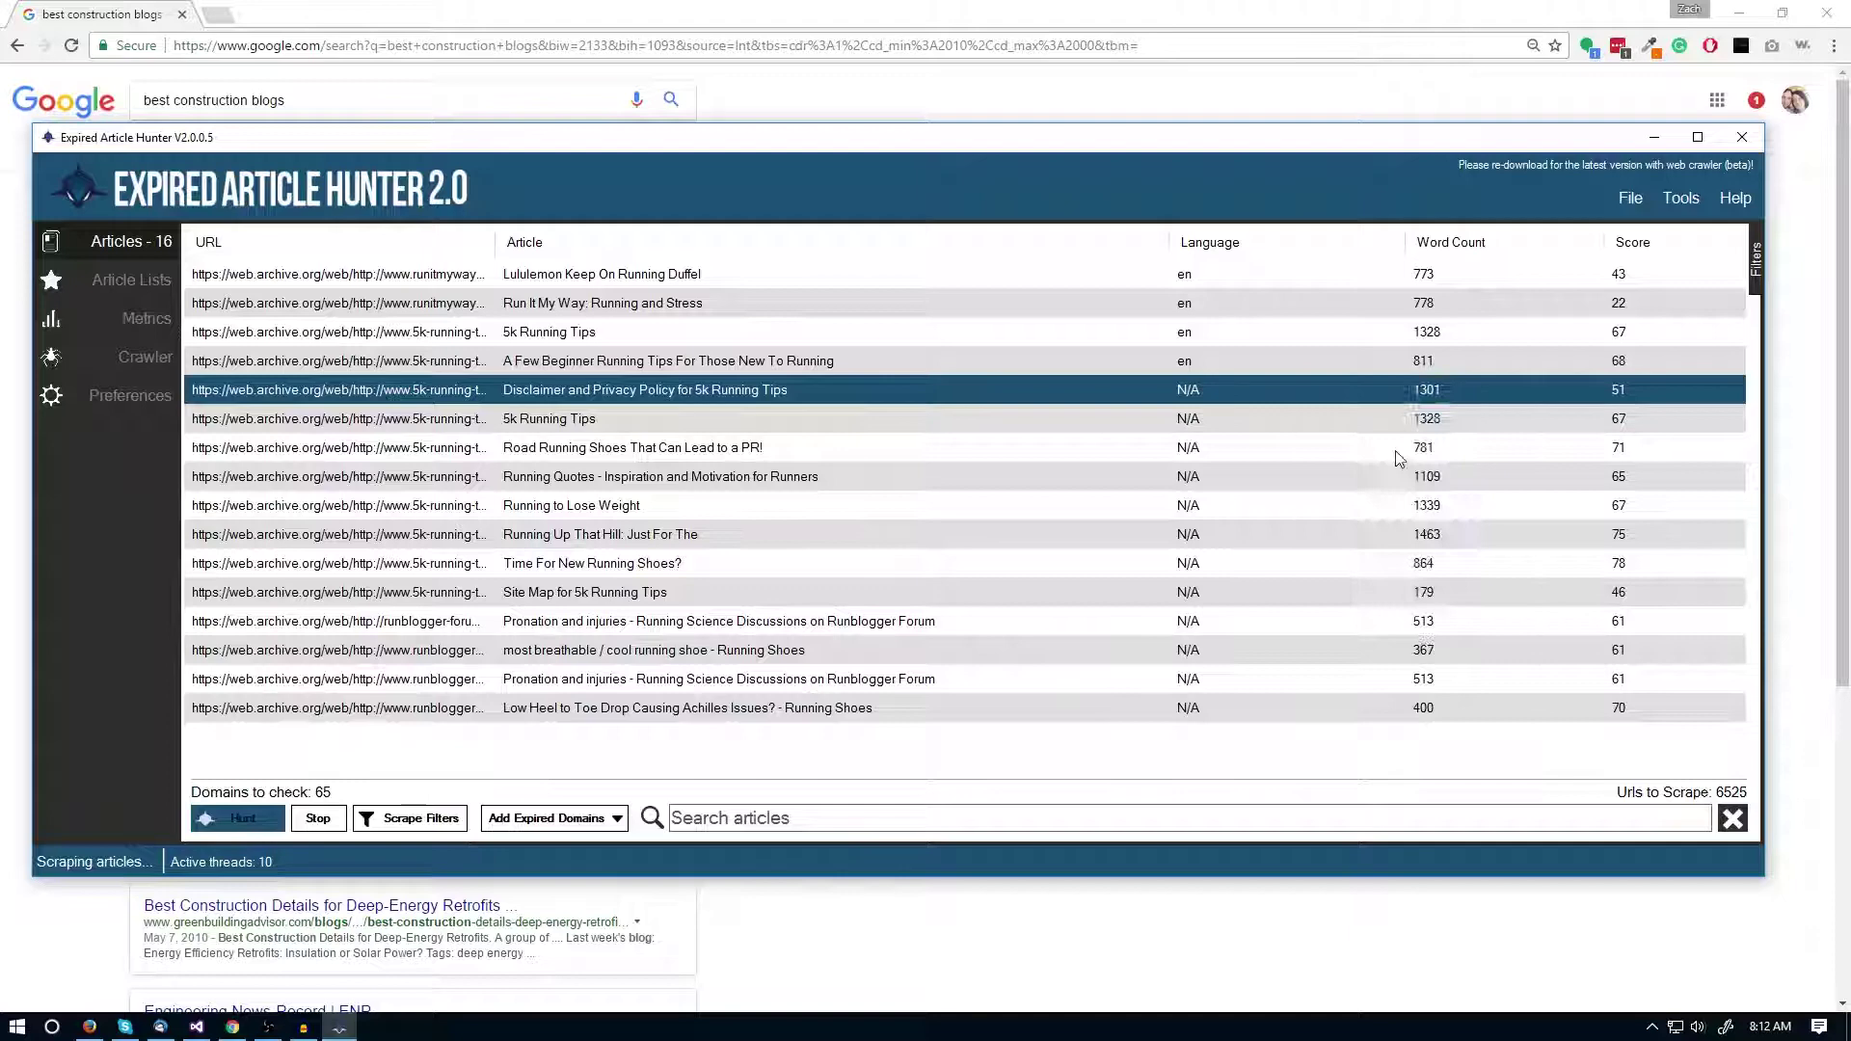
{"action": "right_click", "coordinate": [1220, 388]}
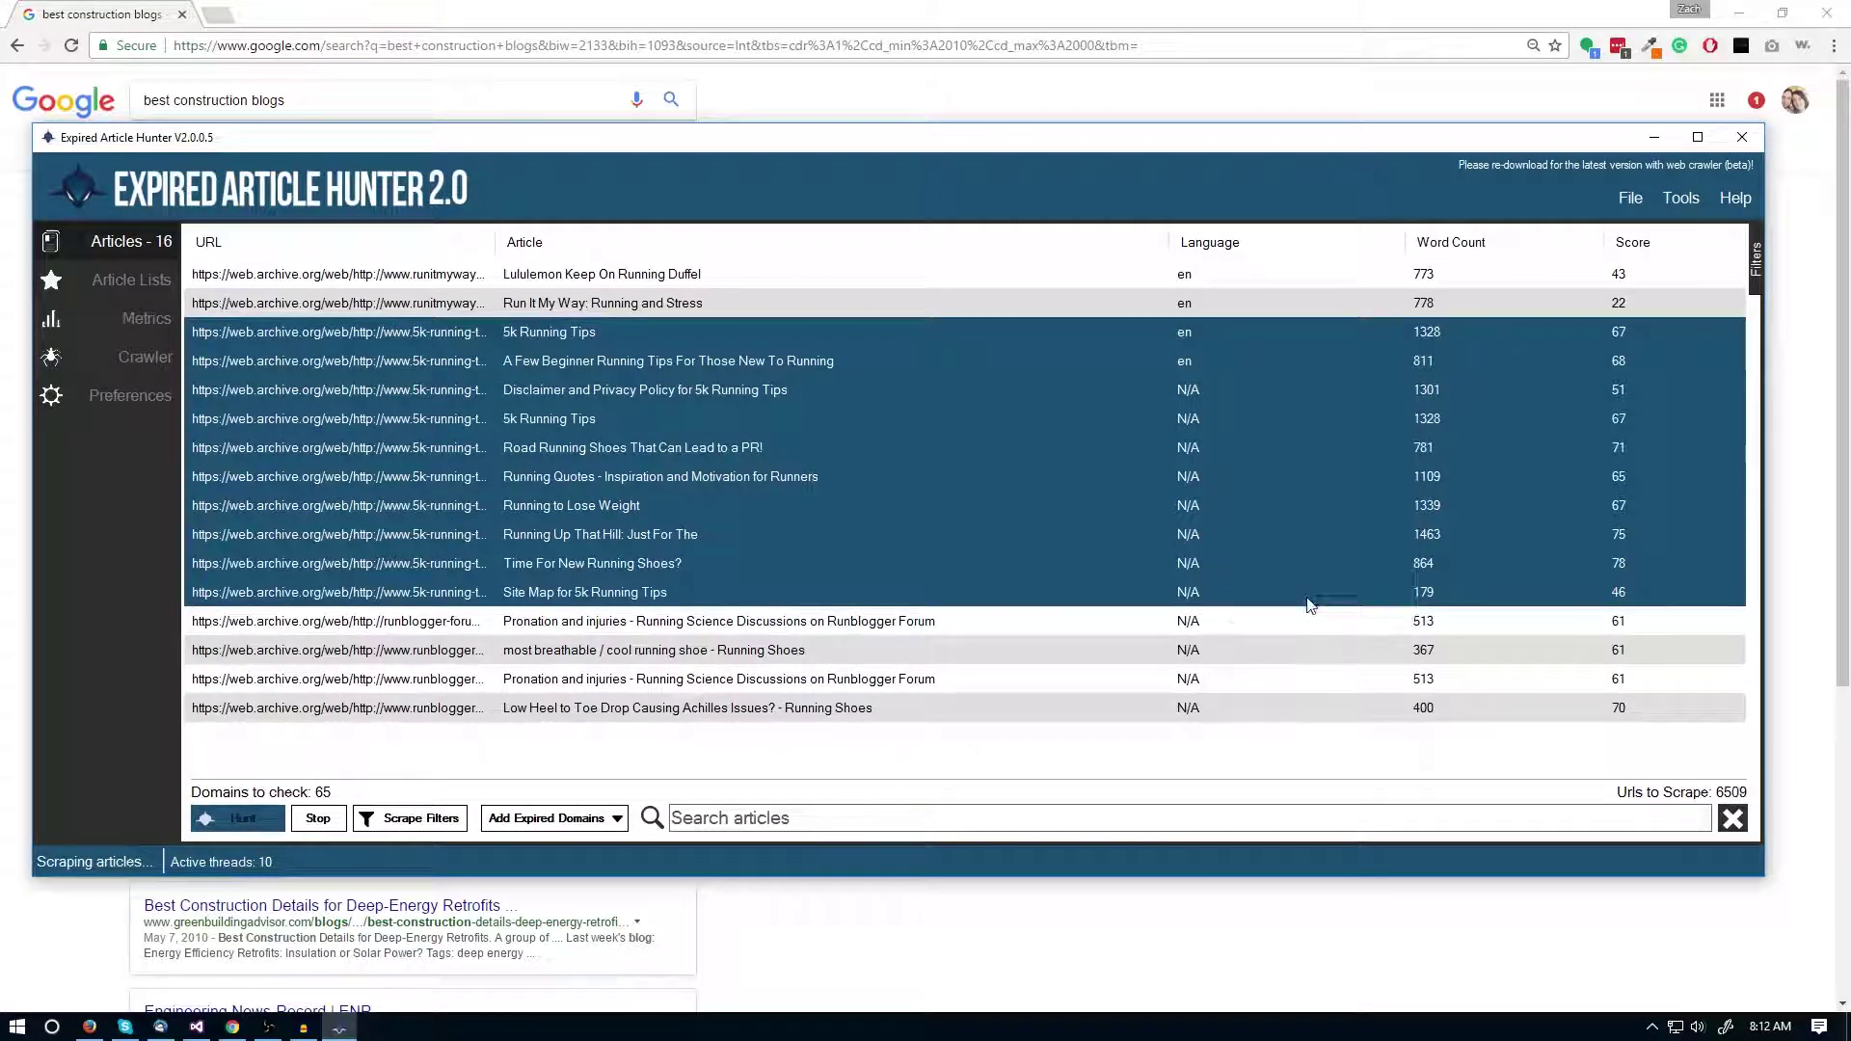
{"action": "left_click", "coordinate": [1292, 605]}
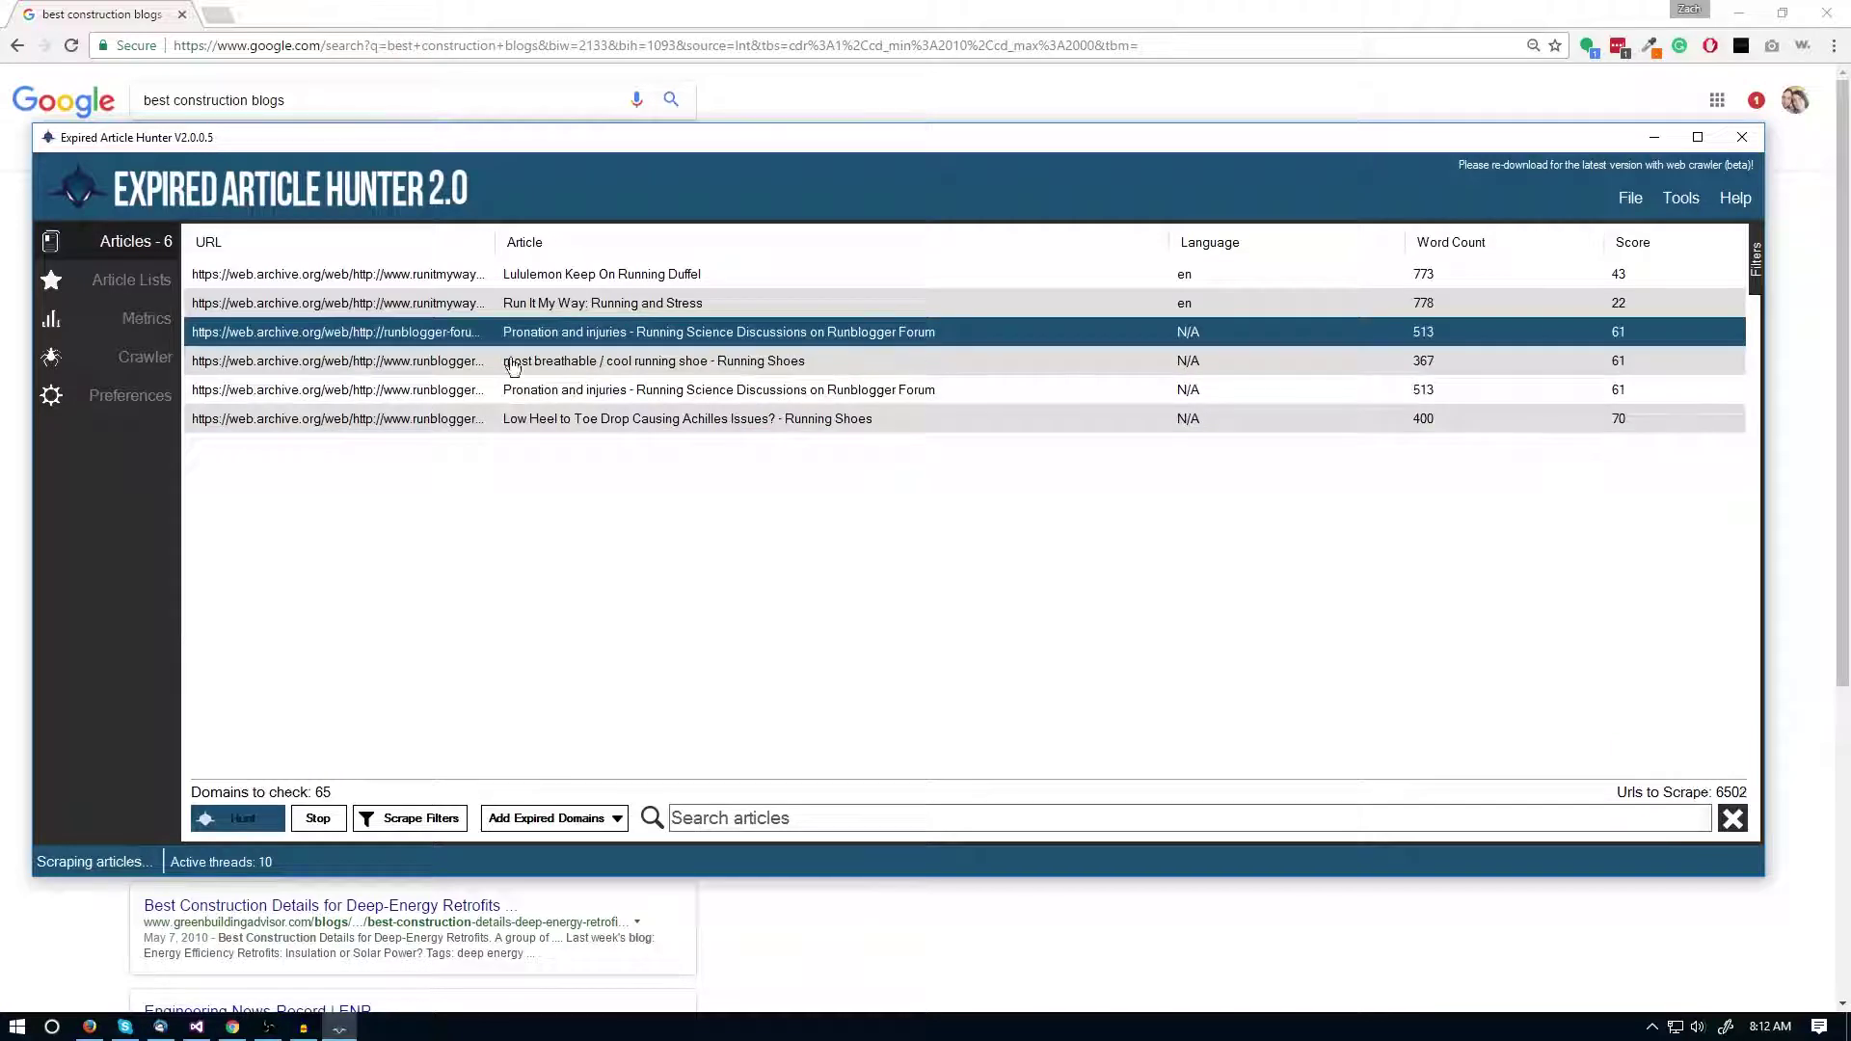
- Open the second "Pronation and injuries - Running Science Discussions on Runblogger Forum" article, read it, and run the auto plagiarism check on it
{"action": "double_click", "coordinate": [607, 395]}
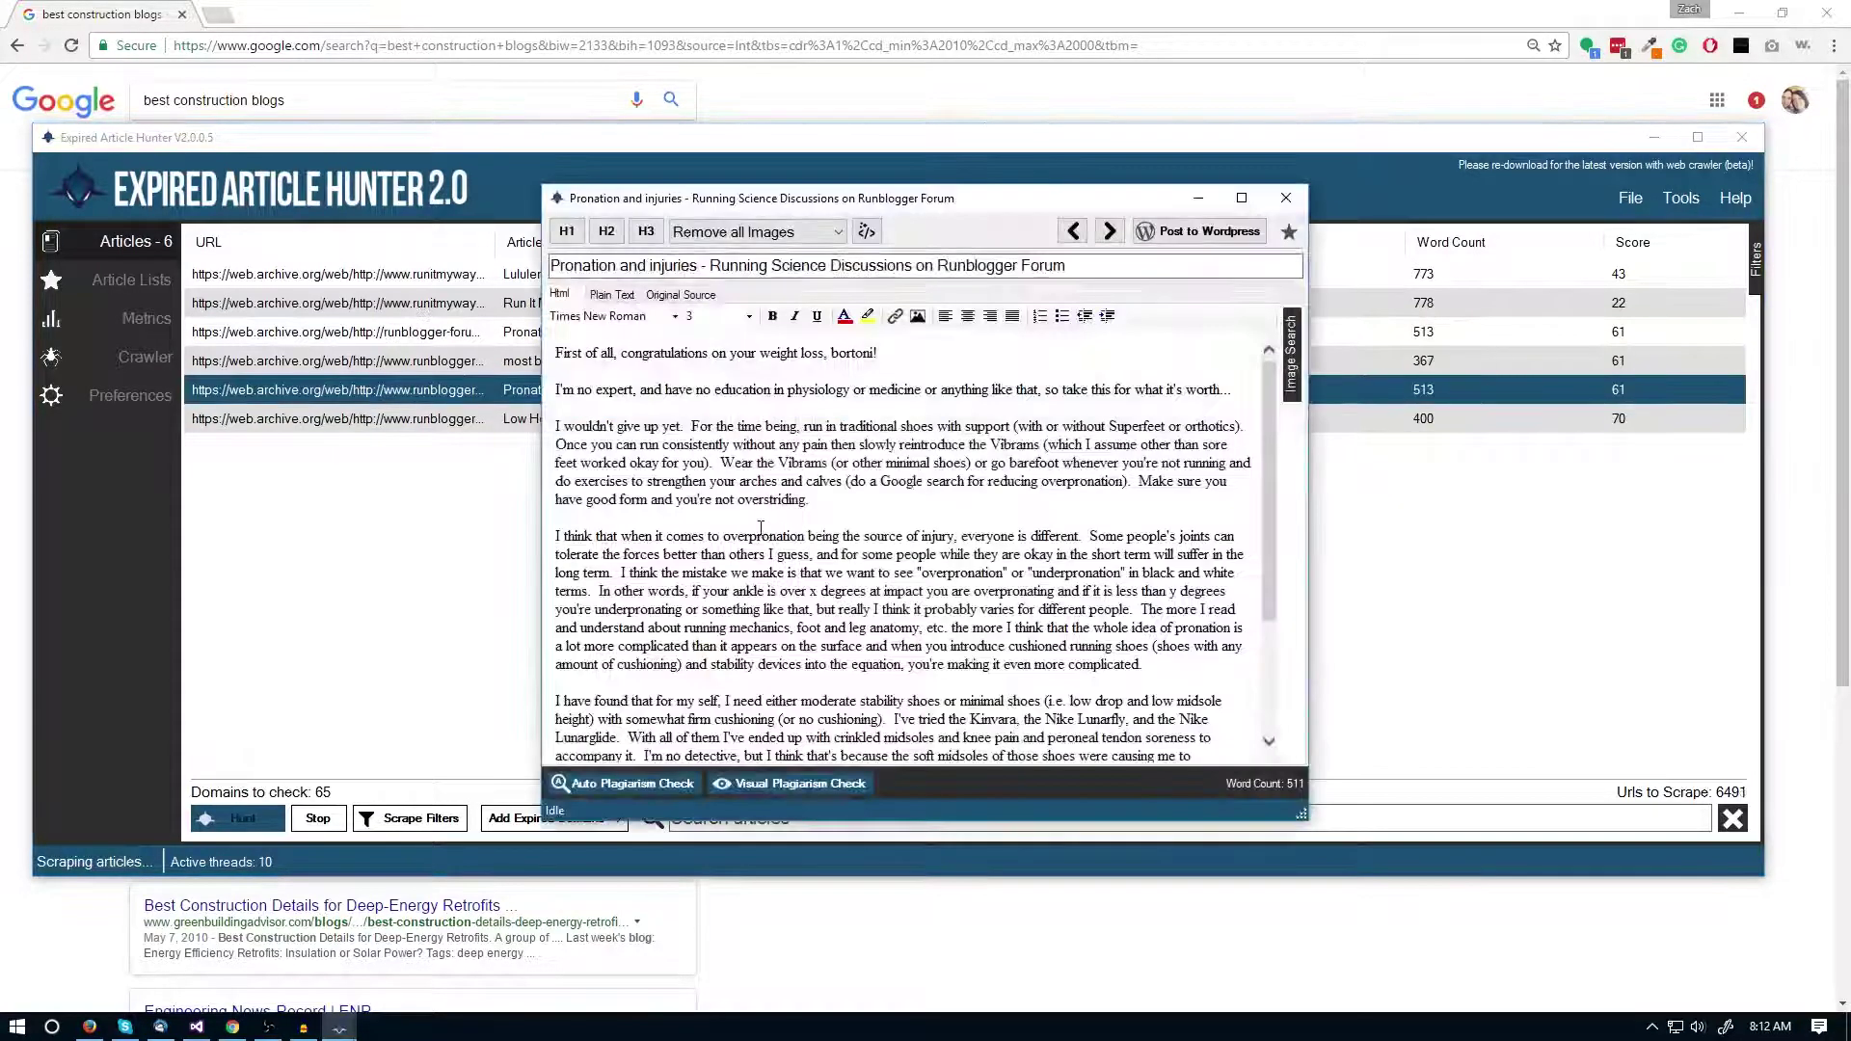
{"action": "scroll", "coordinate": [919, 508], "scroll_direction": "down", "scroll_amount": 5}
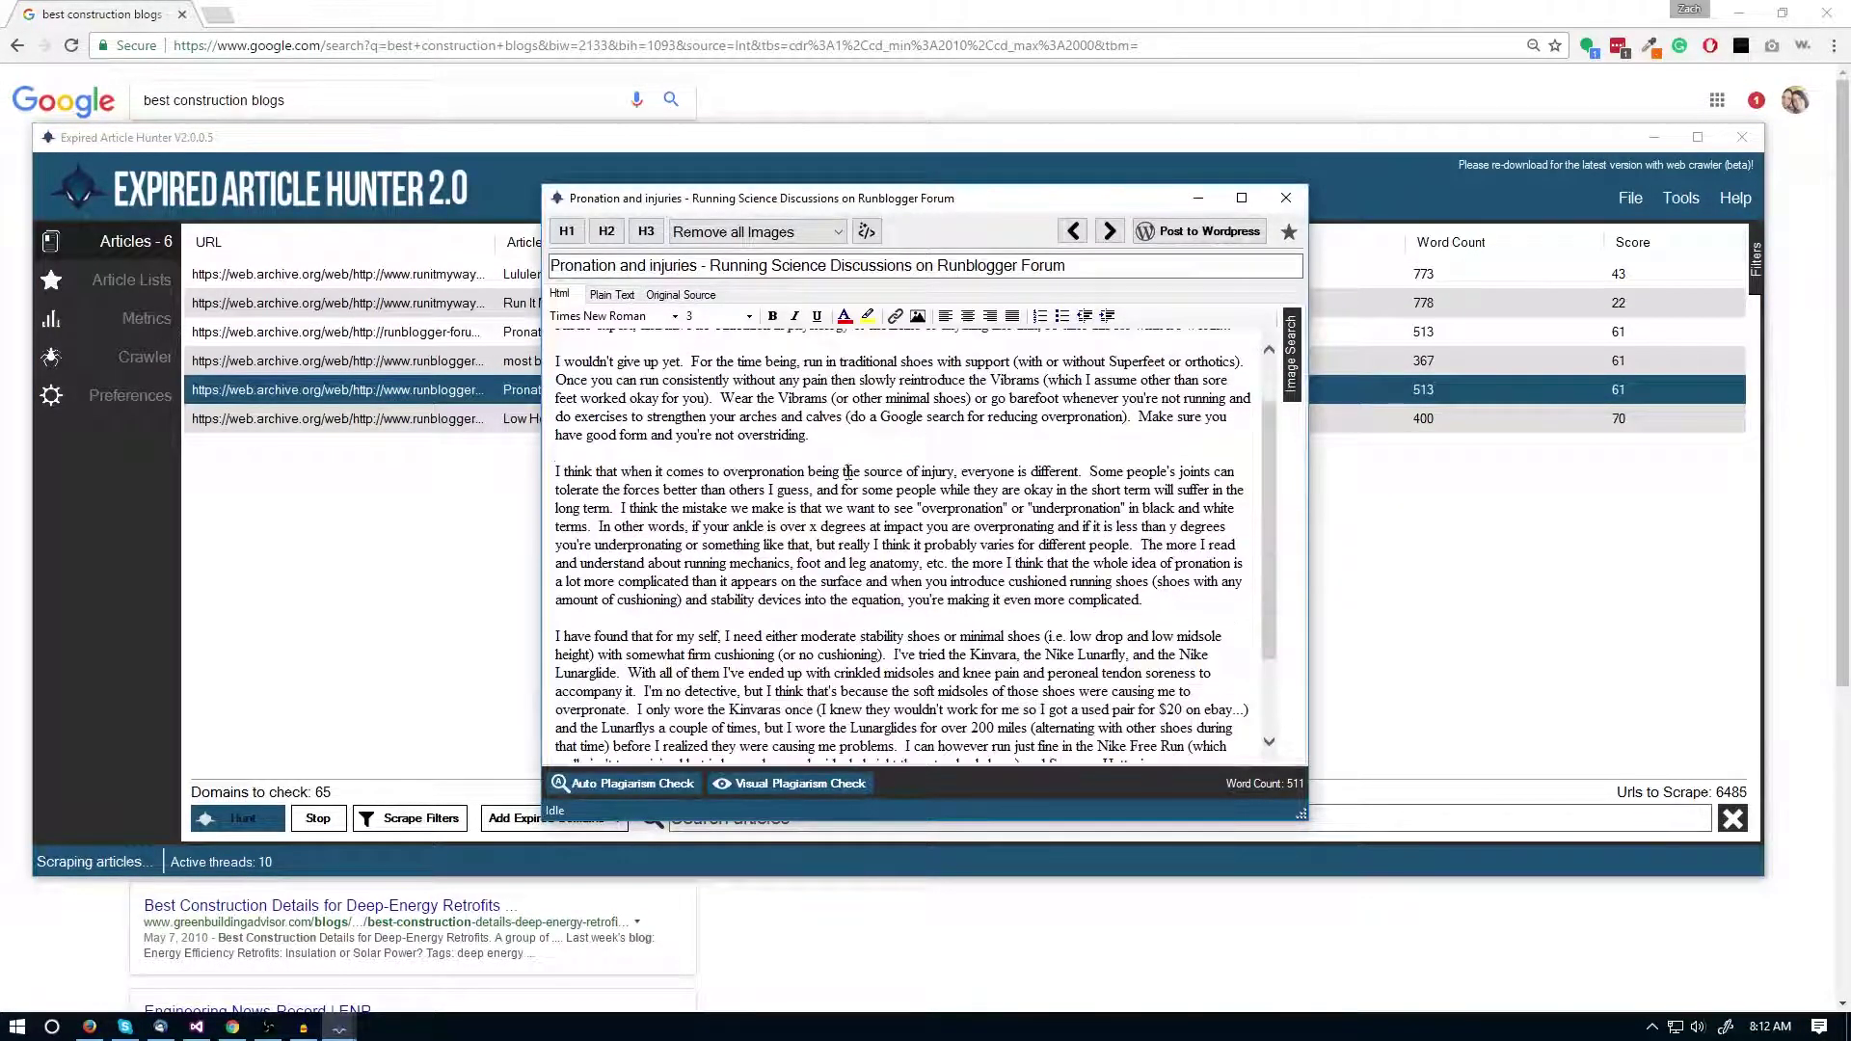
{"action": "scroll", "coordinate": [824, 537], "scroll_direction": "up", "scroll_amount": 5}
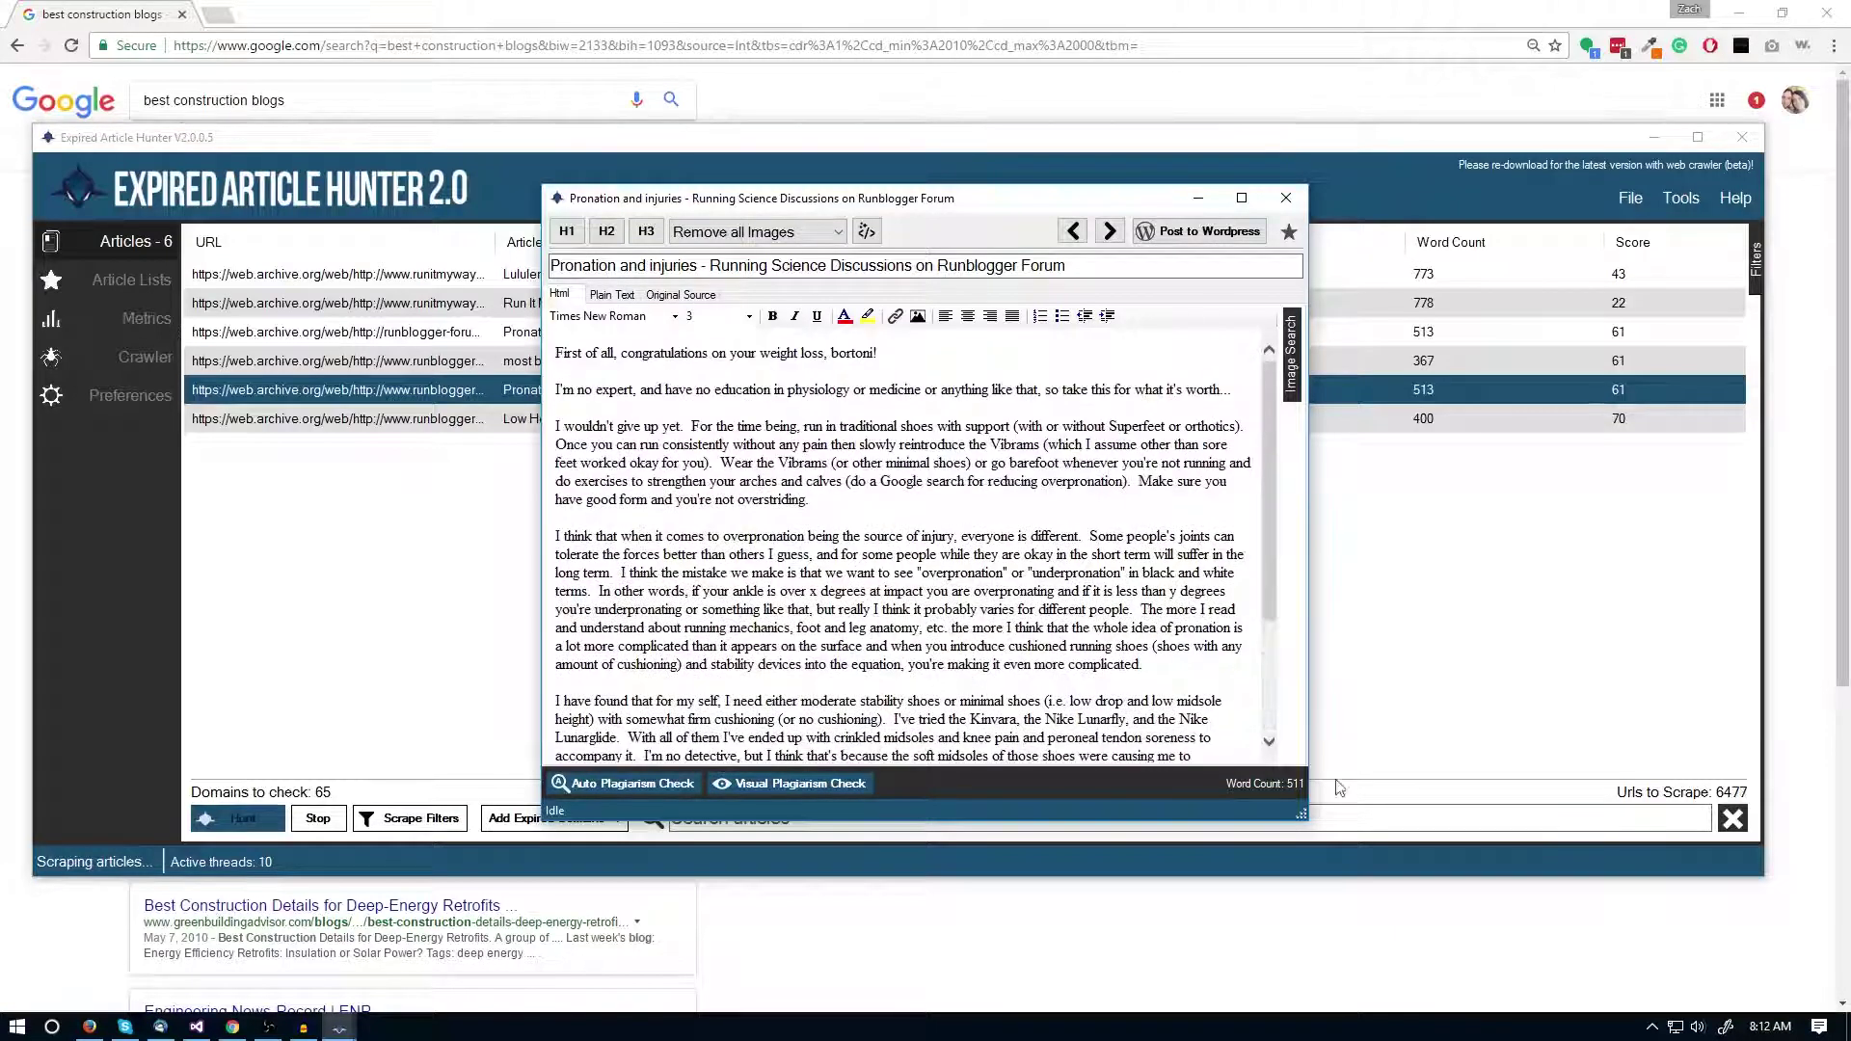
{"action": "left_click", "coordinate": [627, 782]}
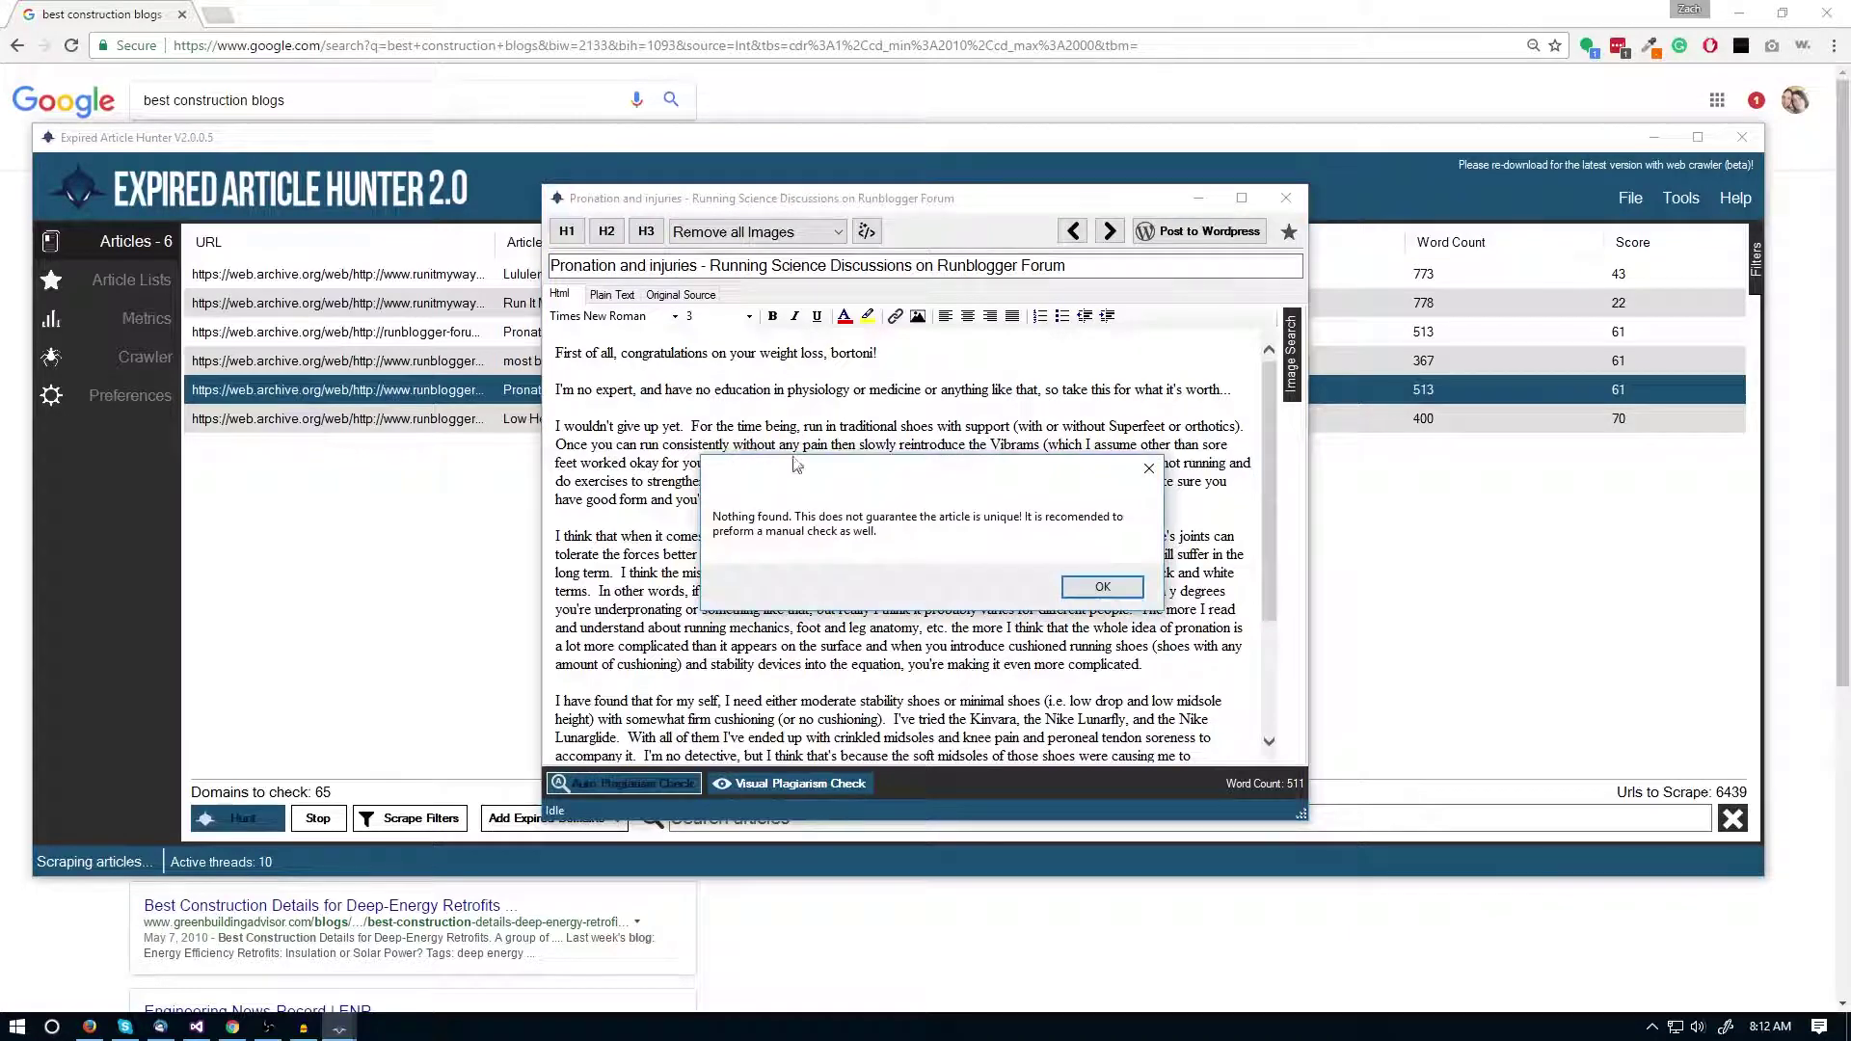
{"action": "left_click", "coordinate": [1102, 586]}
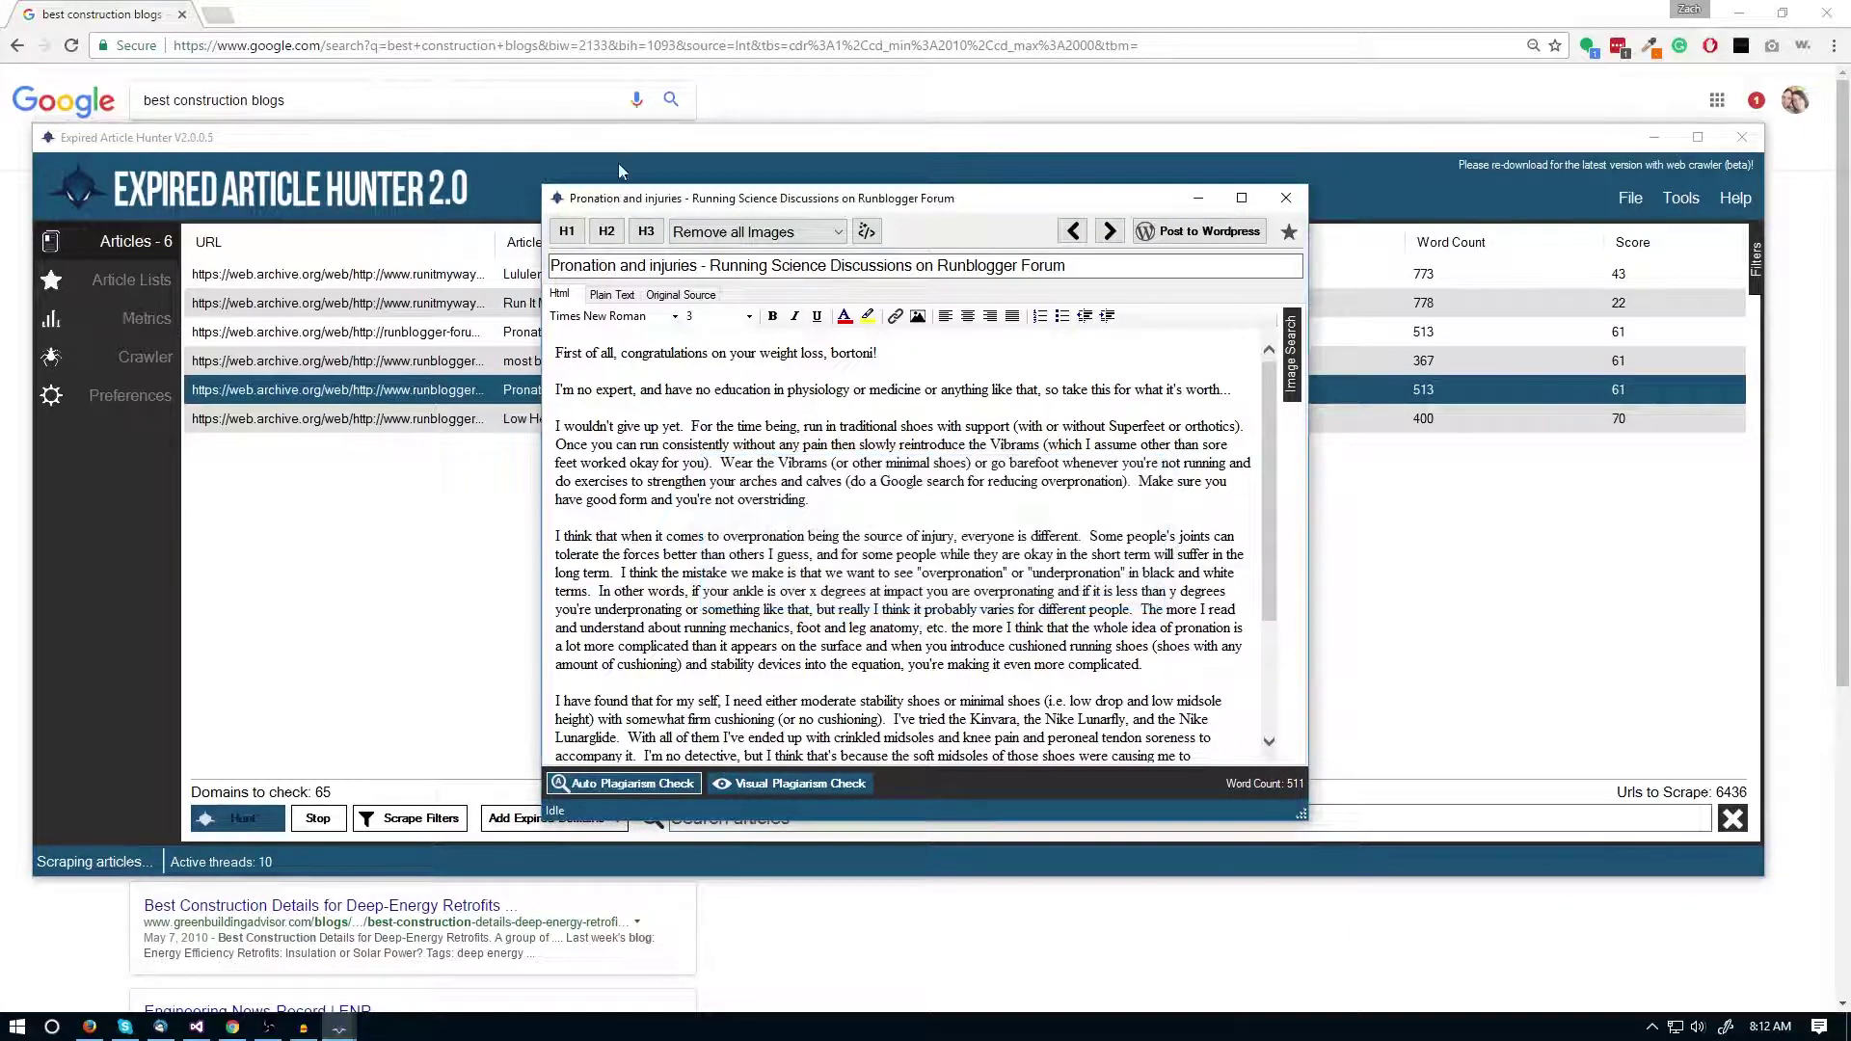
- Stop the article scraping, return to the open "Pronation and injuries" article, and dismiss the completion message
{"action": "left_click", "coordinate": [487, 149]}
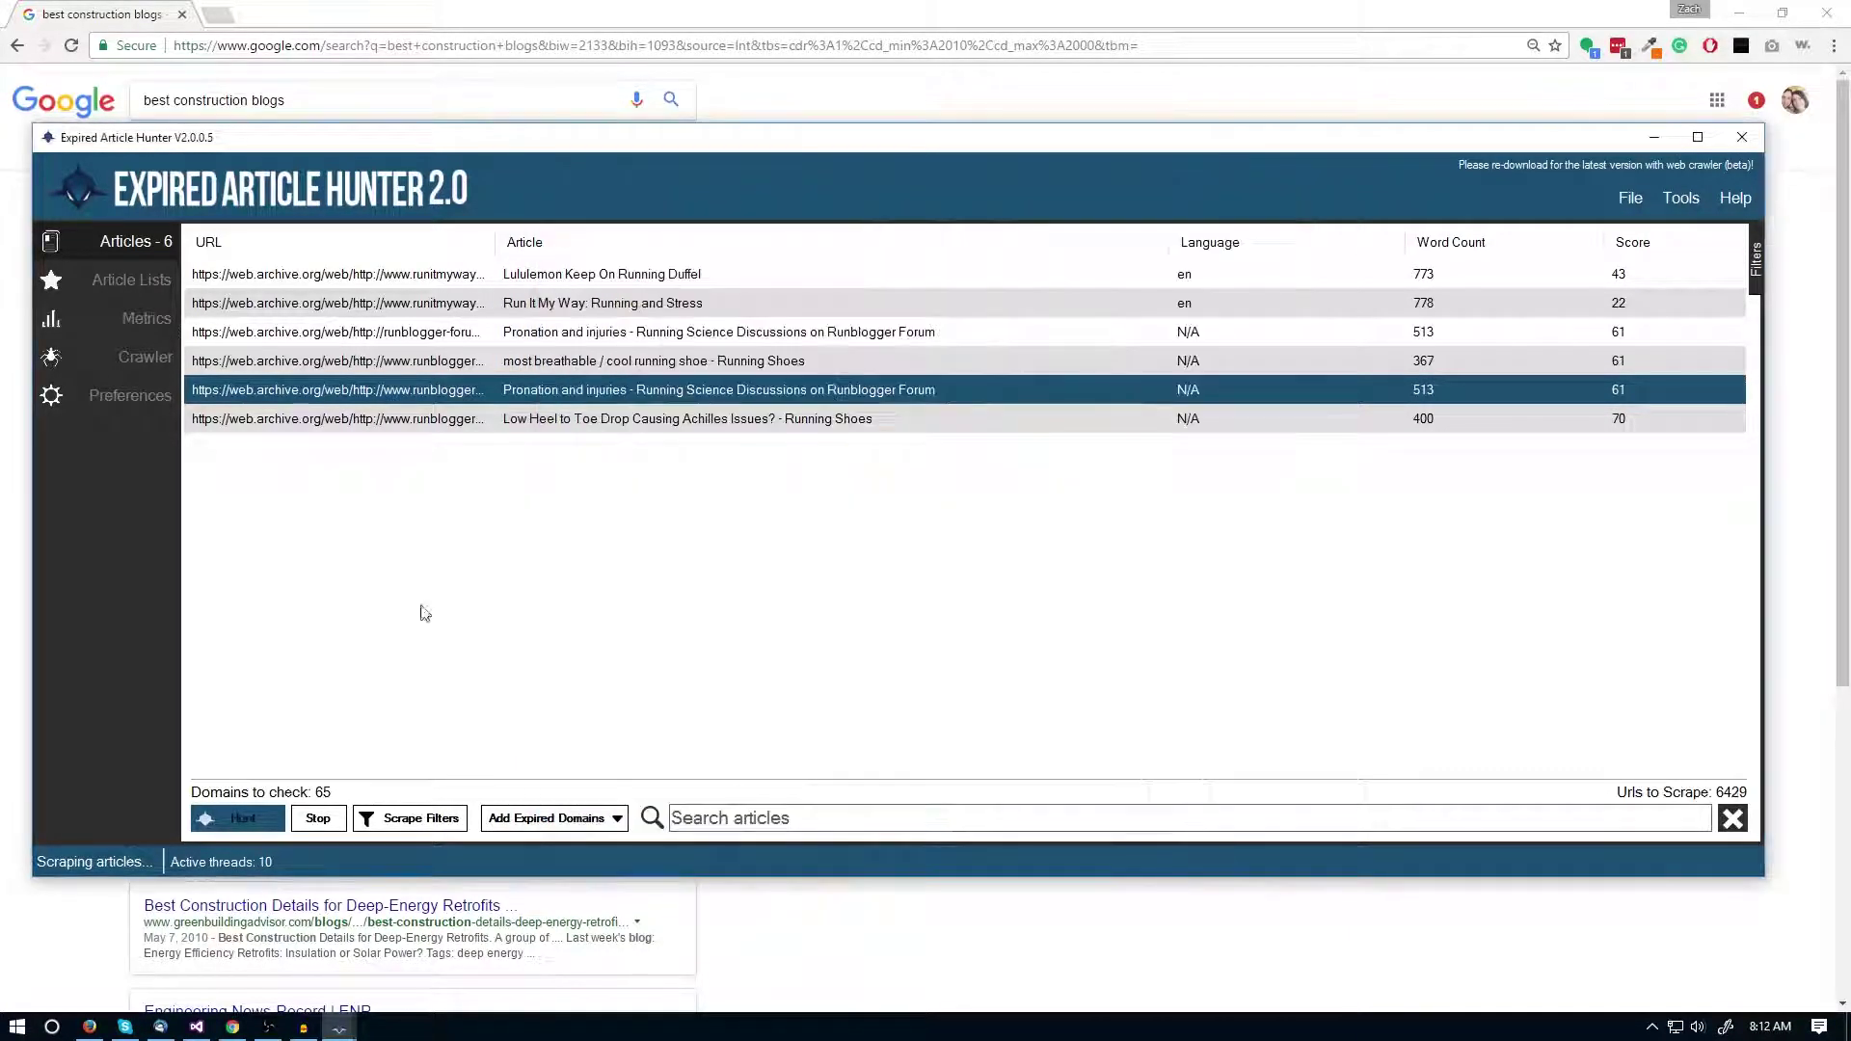
{"action": "left_click", "coordinate": [318, 818]}
{"action": "mouse_move", "coordinate": [339, 1029]}
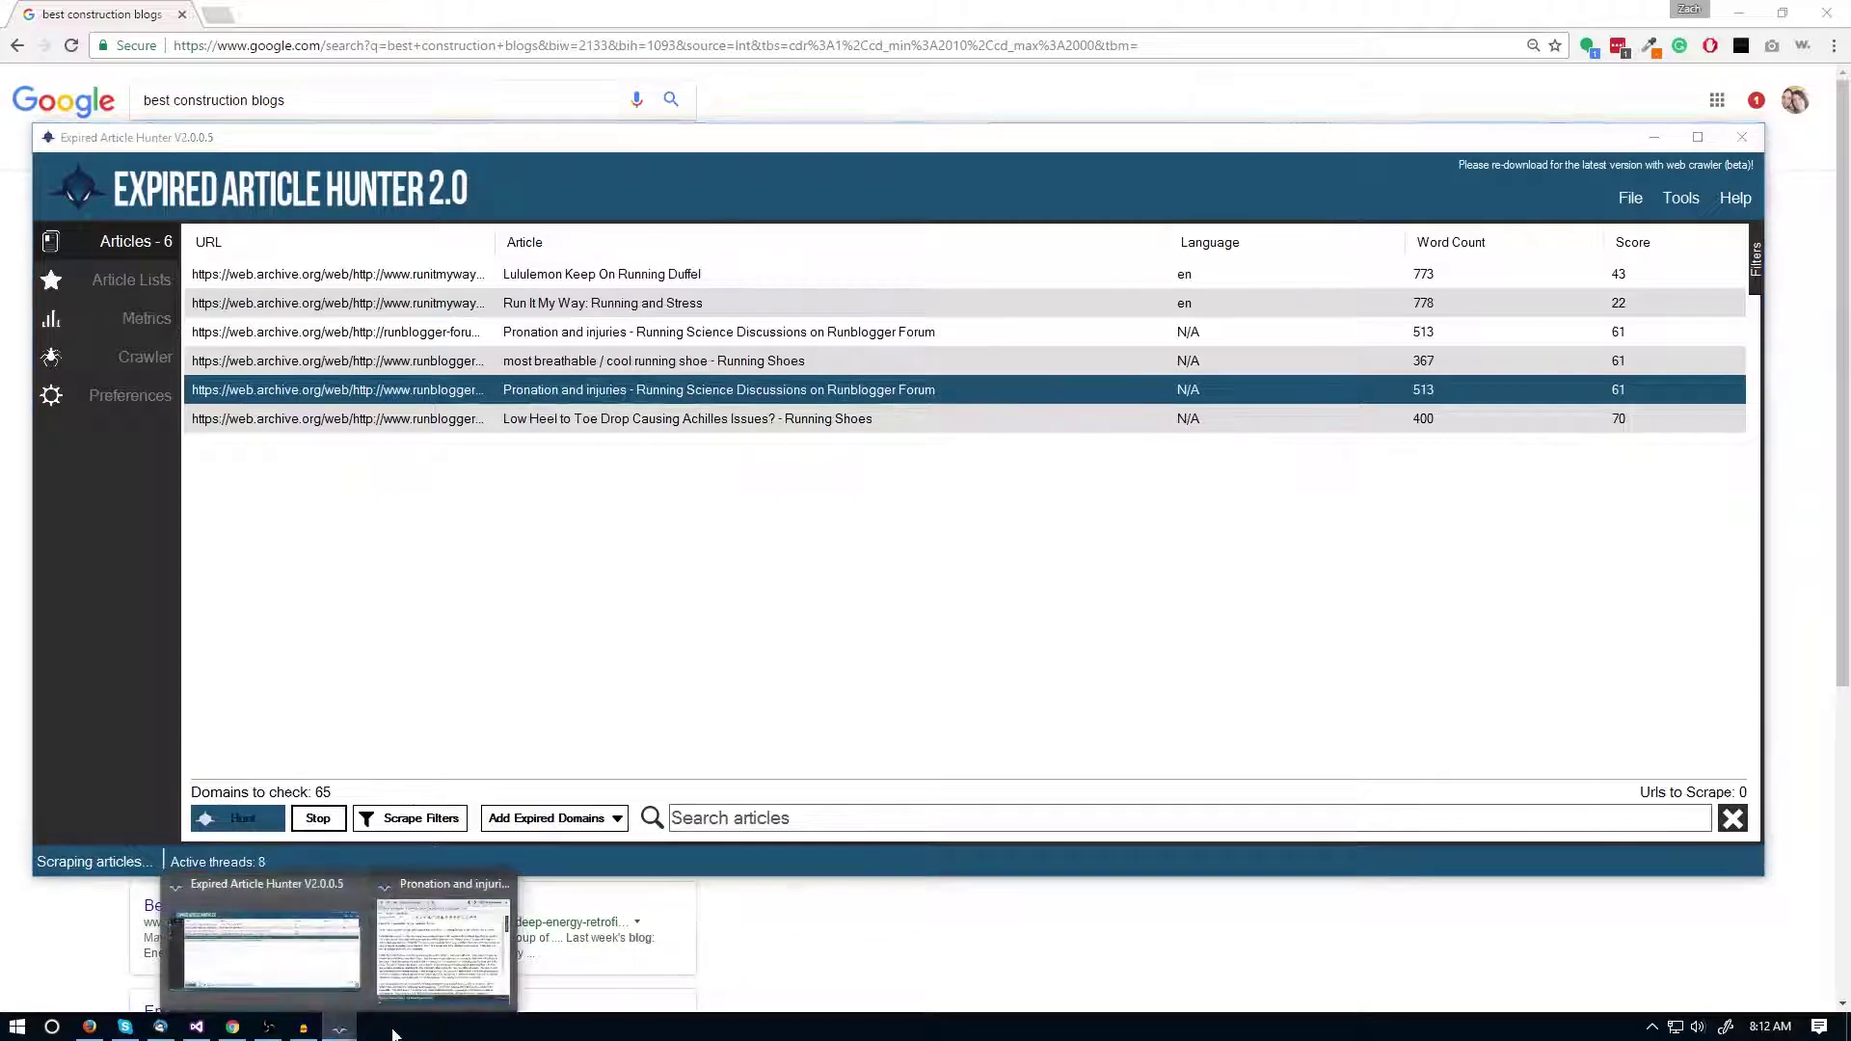
{"action": "left_click", "coordinate": [446, 939]}
{"action": "left_click_drag", "start_coordinate": [768, 185], "coordinate": [728, 206]}
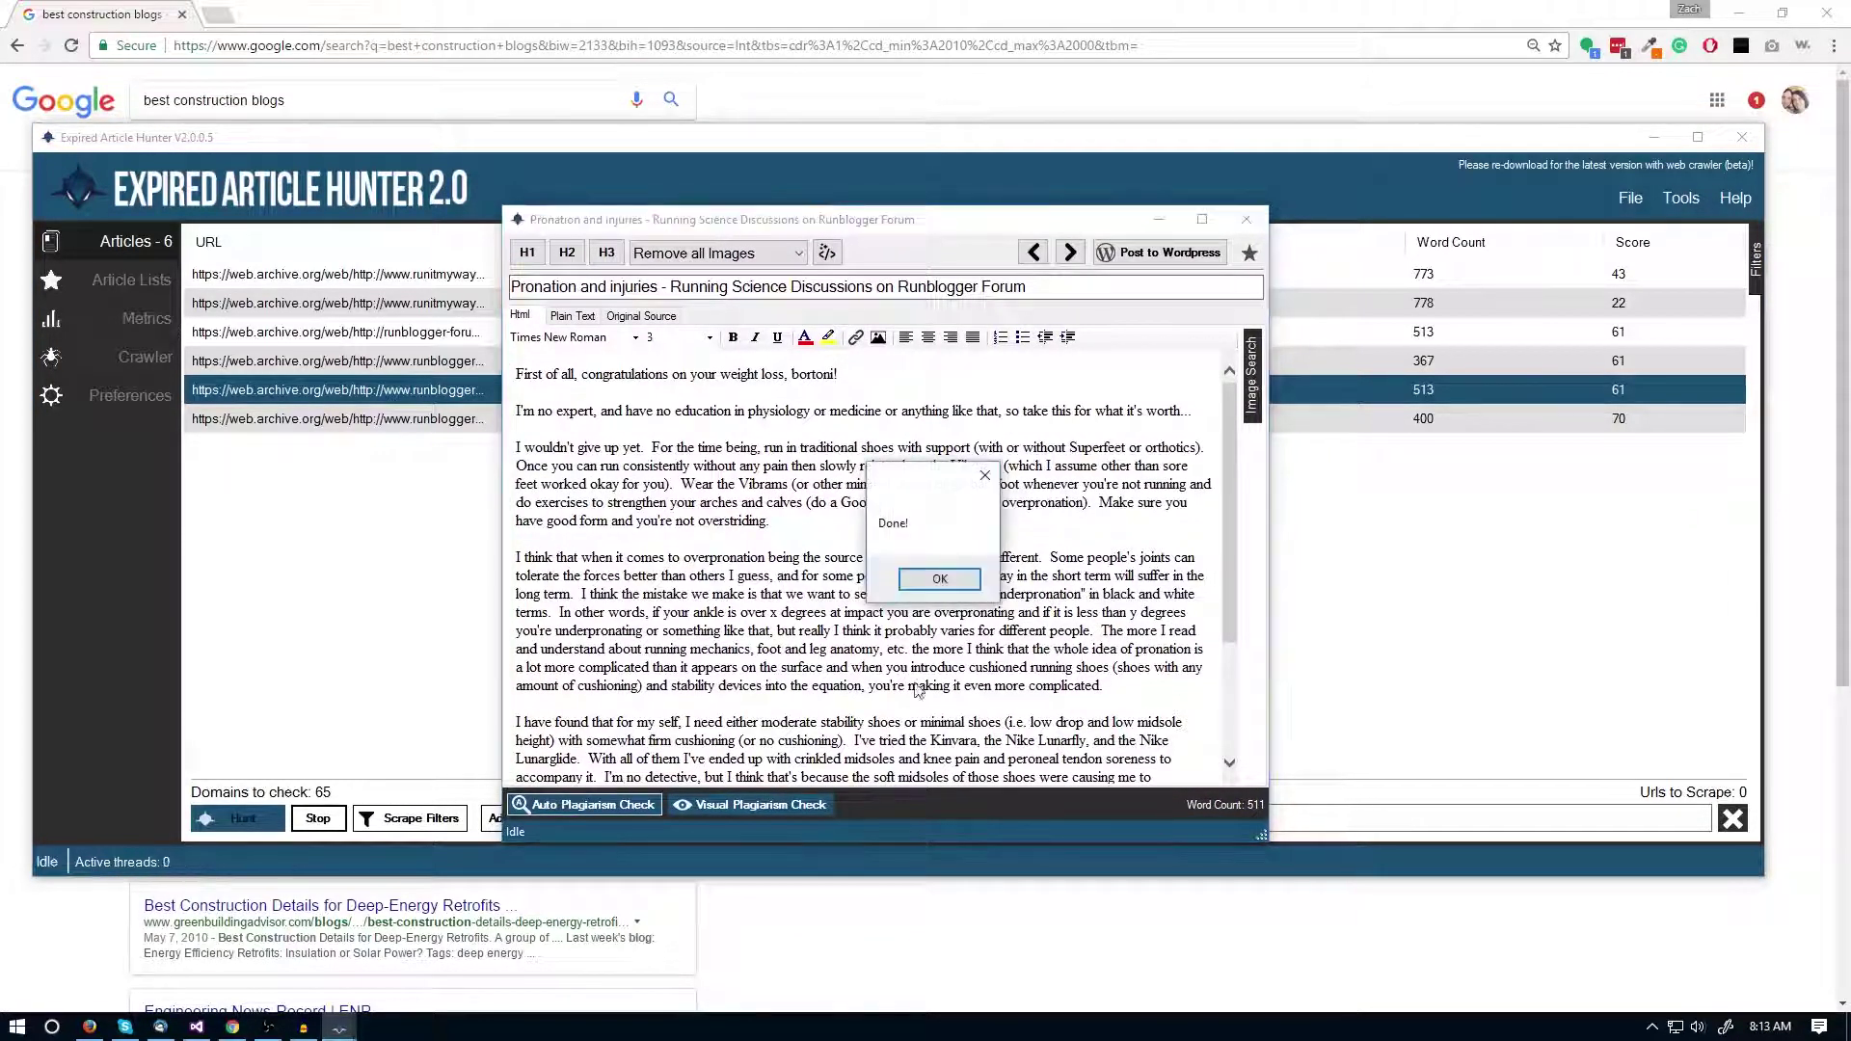
{"action": "key", "text": "Return"}
- Run the visual plagiarism check on the "Pronation and injuries" article, searching again without quotes and with quotes to examine the results
{"action": "left_click", "coordinate": [757, 805]}
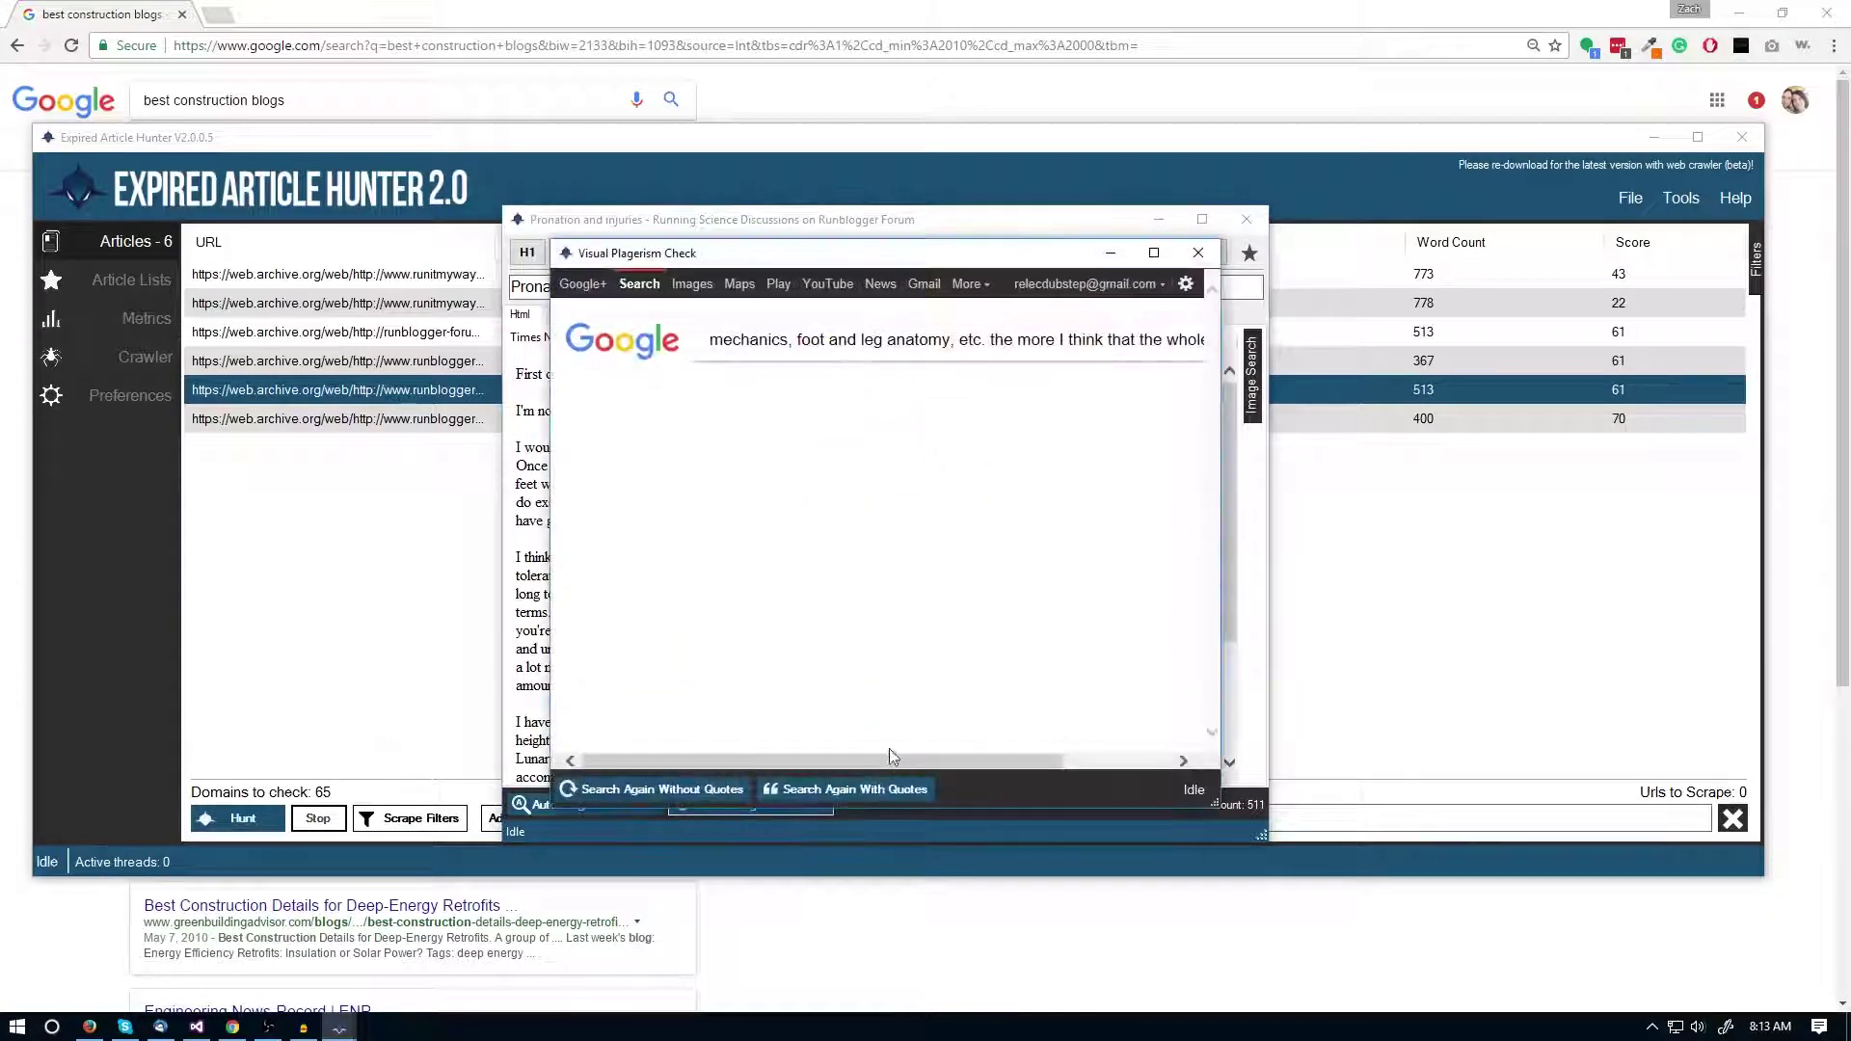
{"action": "scroll", "coordinate": [765, 637], "scroll_direction": "down", "scroll_amount": 6}
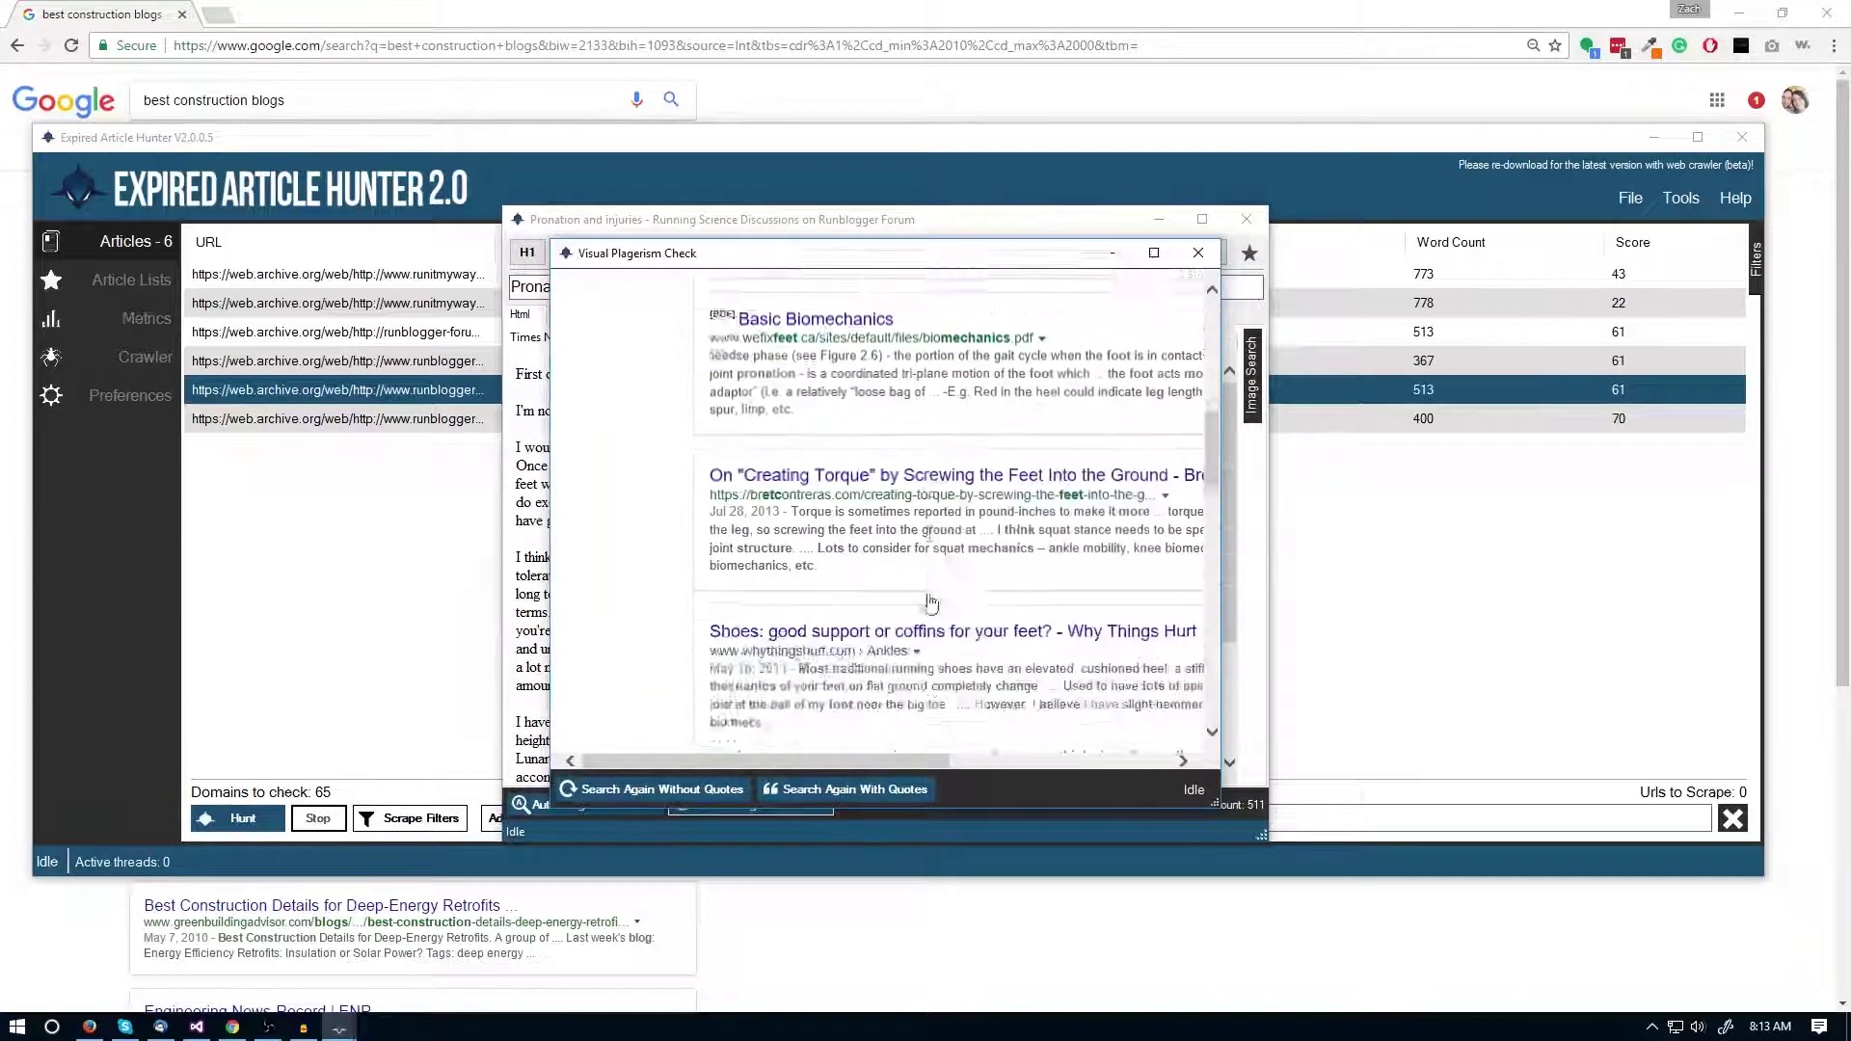
{"action": "scroll", "coordinate": [926, 625], "scroll_direction": "down", "scroll_amount": 2}
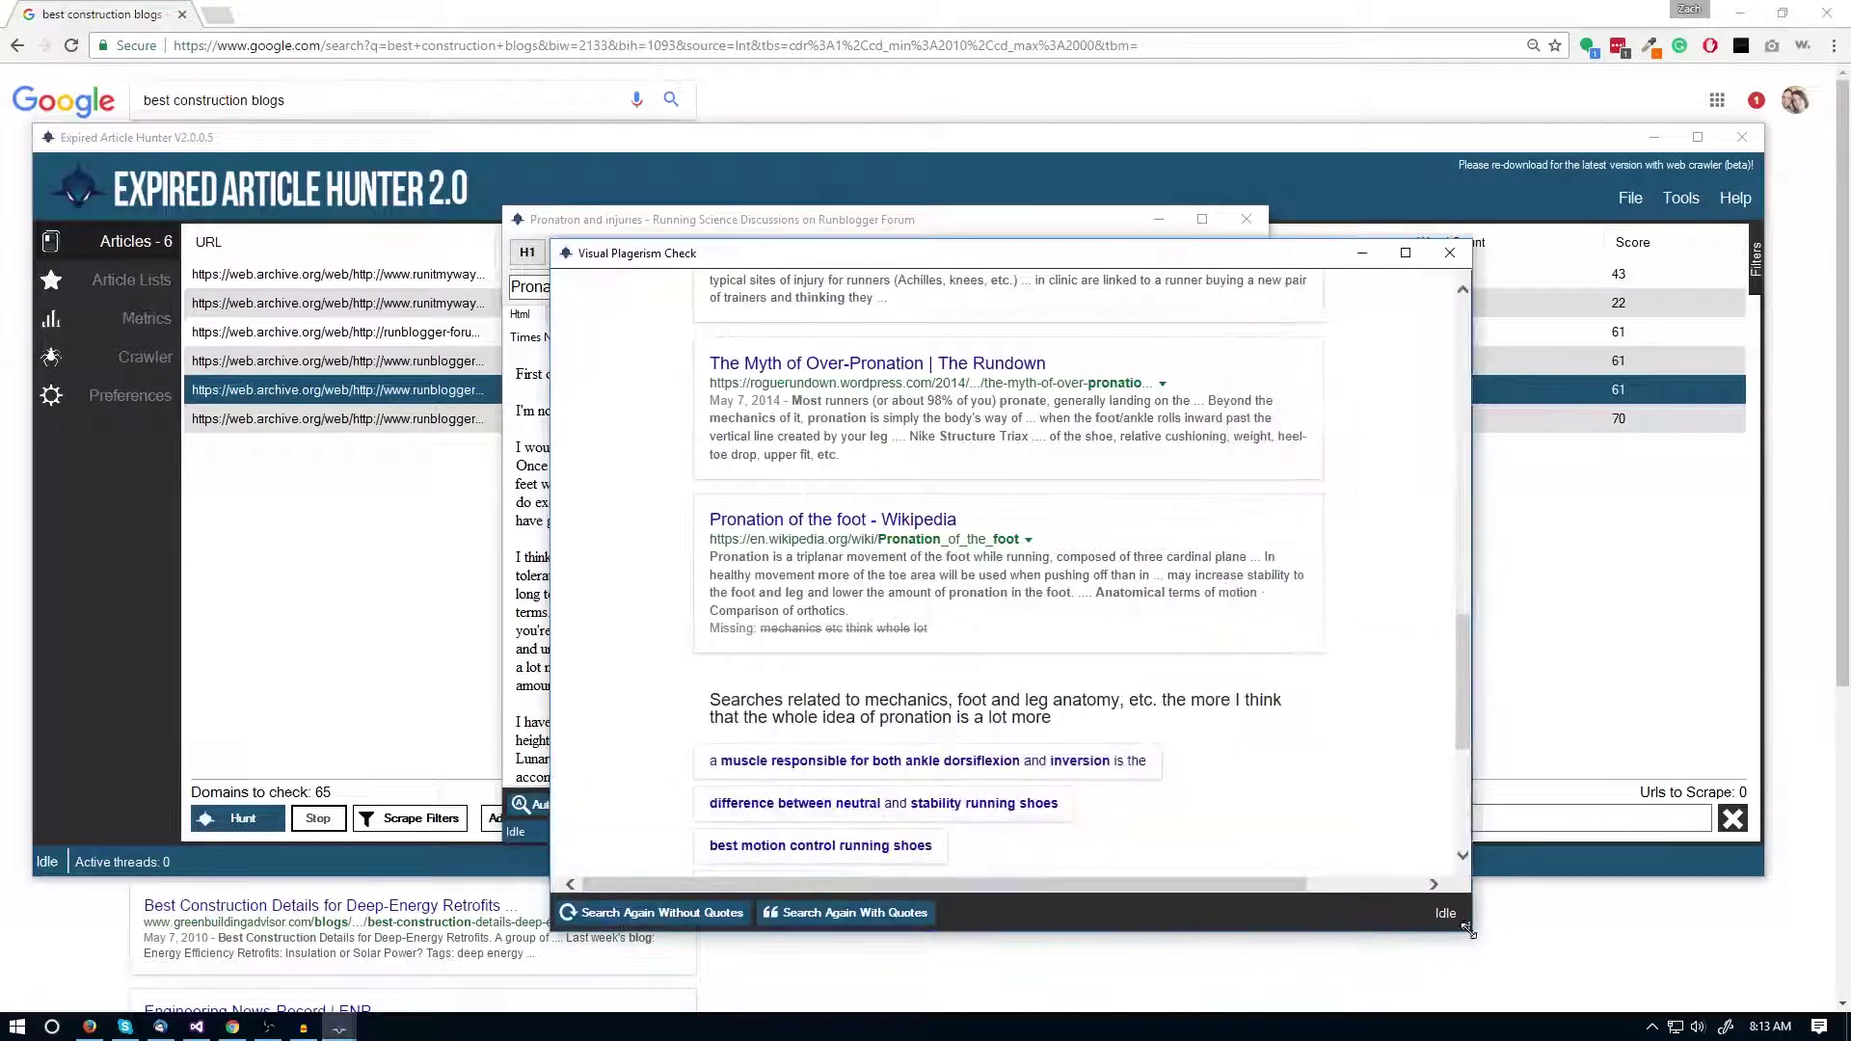
{"action": "scroll", "coordinate": [879, 863], "scroll_direction": "down", "scroll_amount": 4}
{"action": "left_click", "coordinate": [656, 912]}
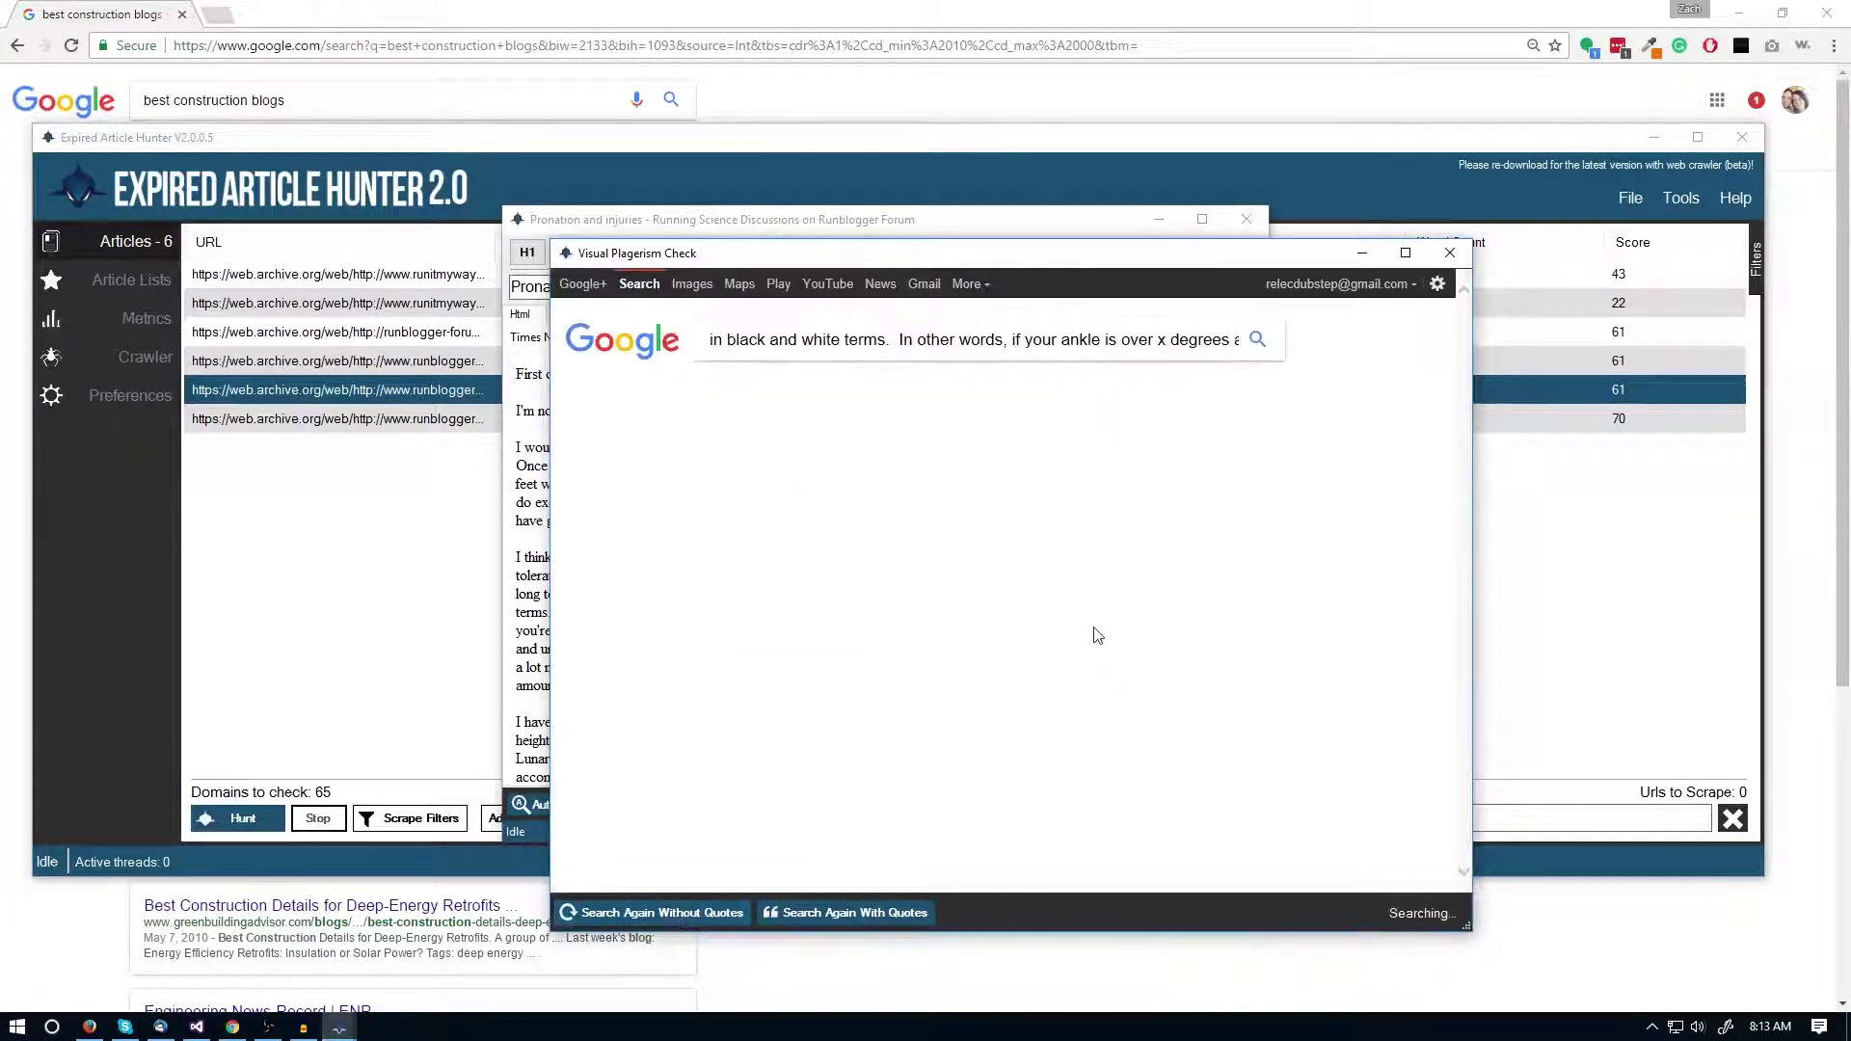
{"action": "scroll", "coordinate": [820, 764], "scroll_direction": "down", "scroll_amount": 5}
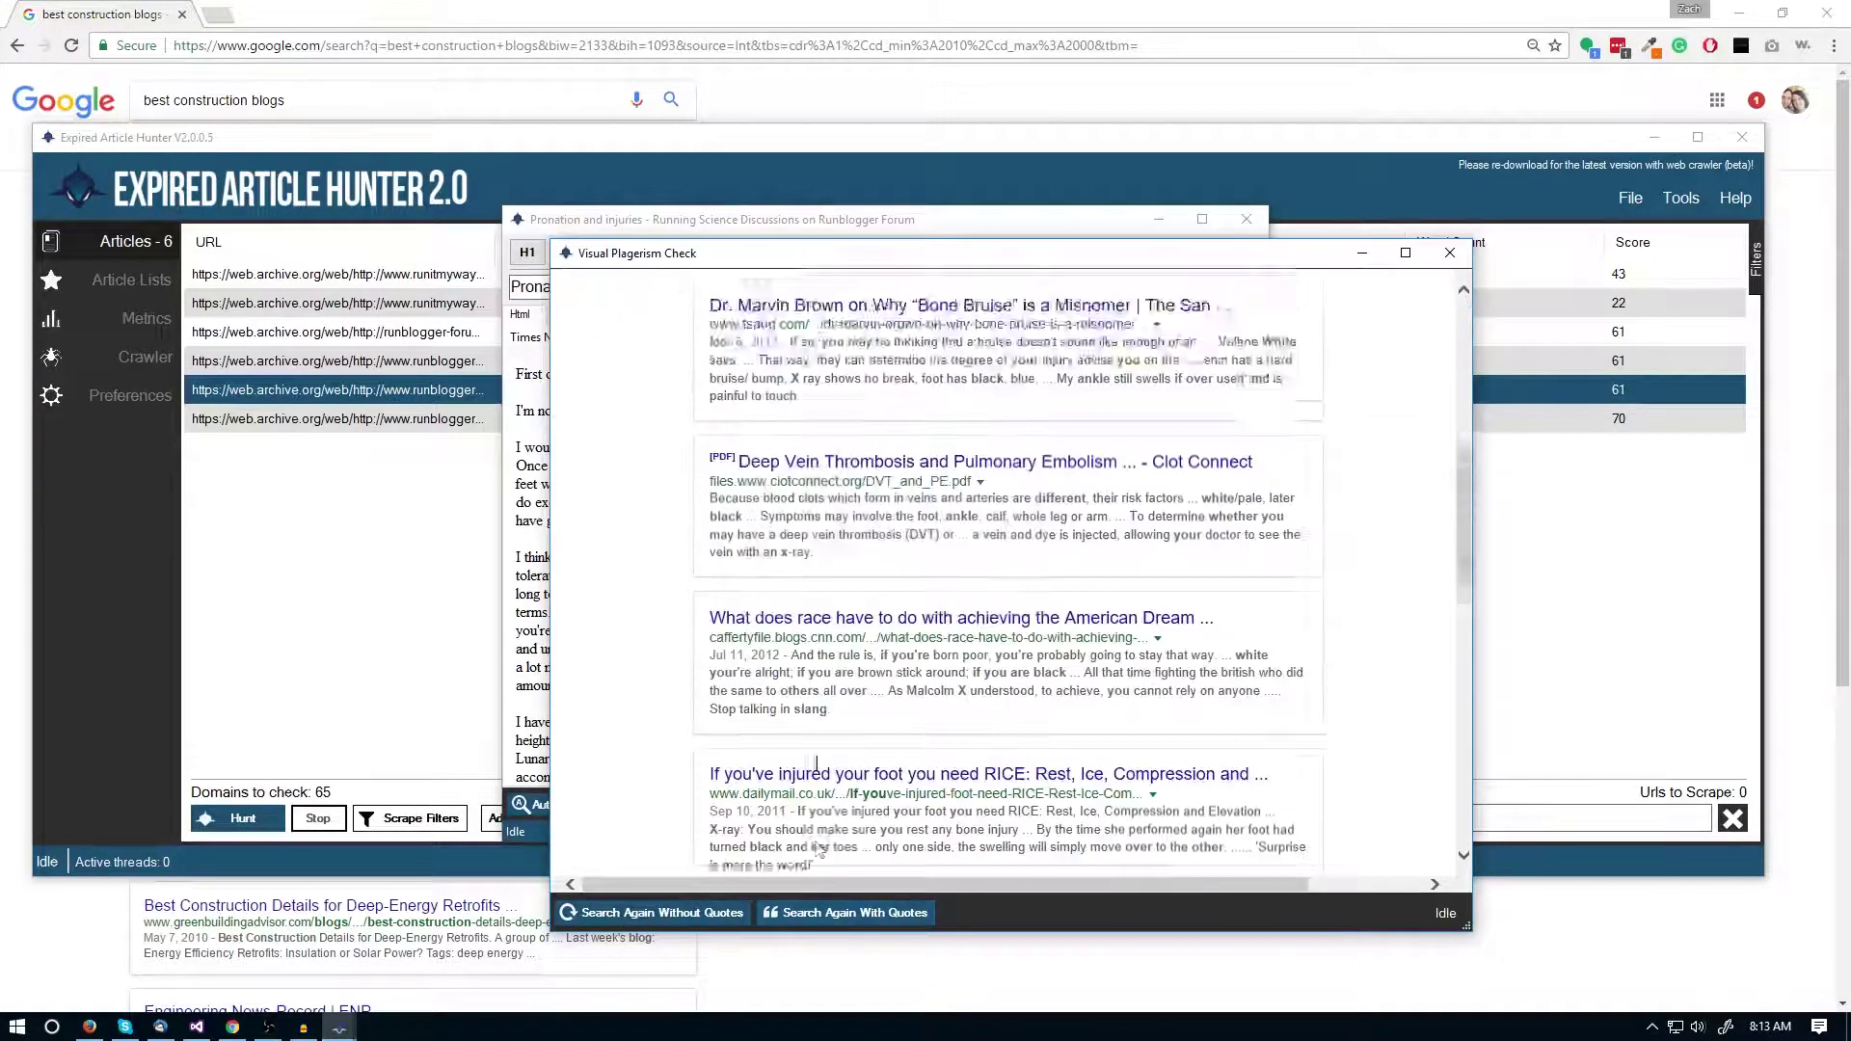
{"action": "scroll", "coordinate": [817, 848], "scroll_direction": "down", "scroll_amount": 4}
{"action": "left_click", "coordinate": [841, 913]}
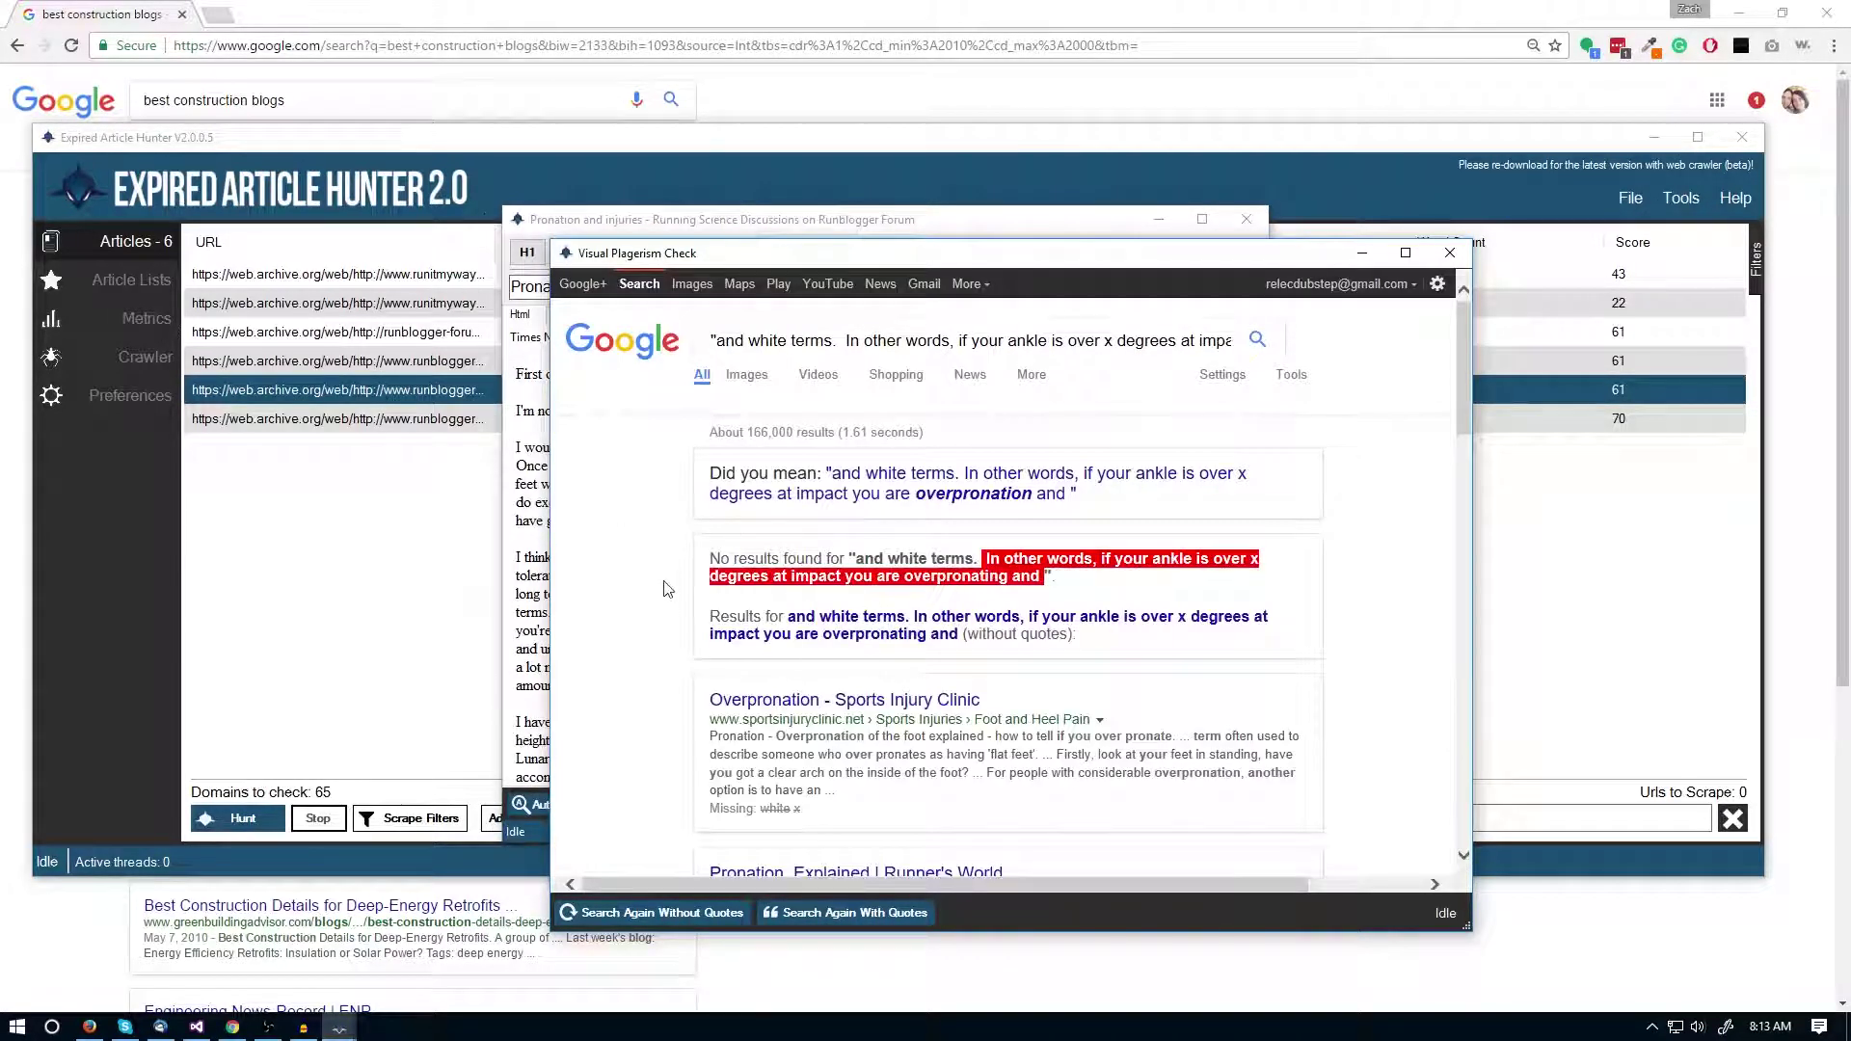
{"action": "scroll", "coordinate": [674, 590], "scroll_direction": "down", "scroll_amount": 3}
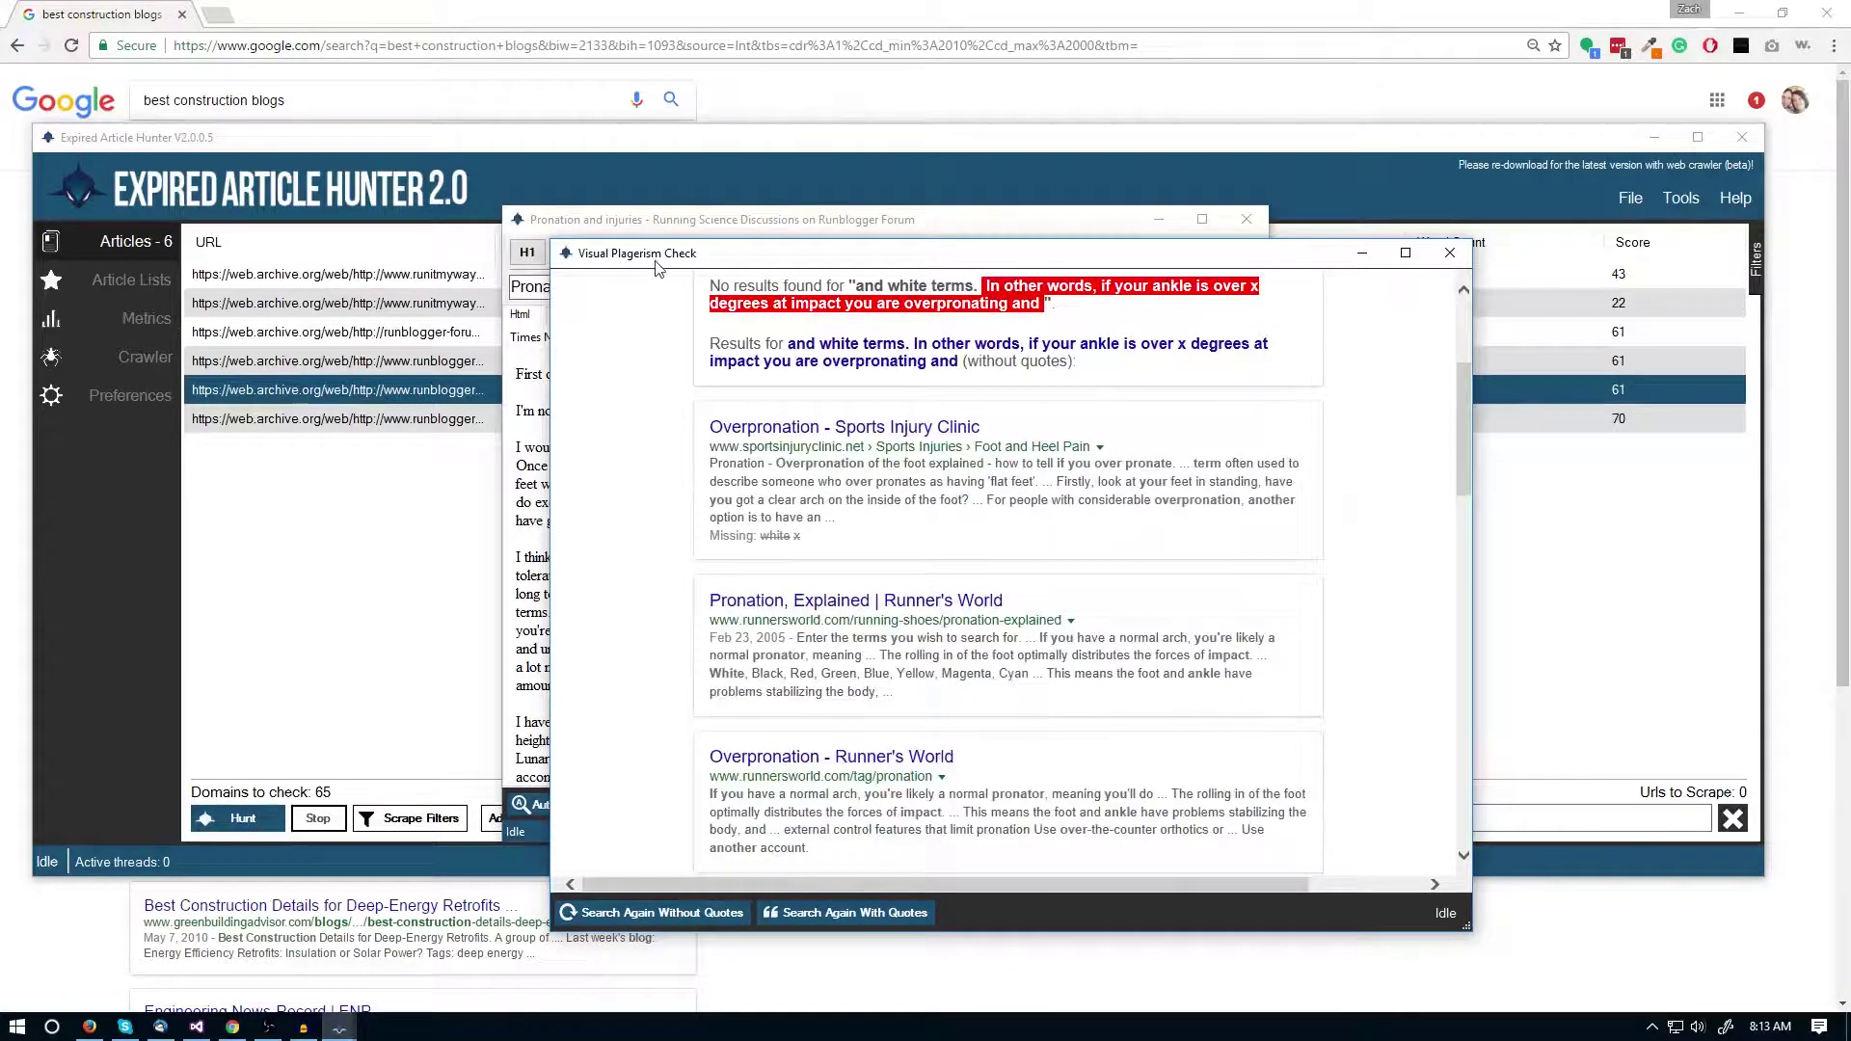
- Search further snippets of the article in the visual plagiarism check, review the results, and close the check and the article
{"action": "left_click_drag", "start_coordinate": [655, 265], "coordinate": [568, 269]}
{"action": "left_click", "coordinate": [569, 915]}
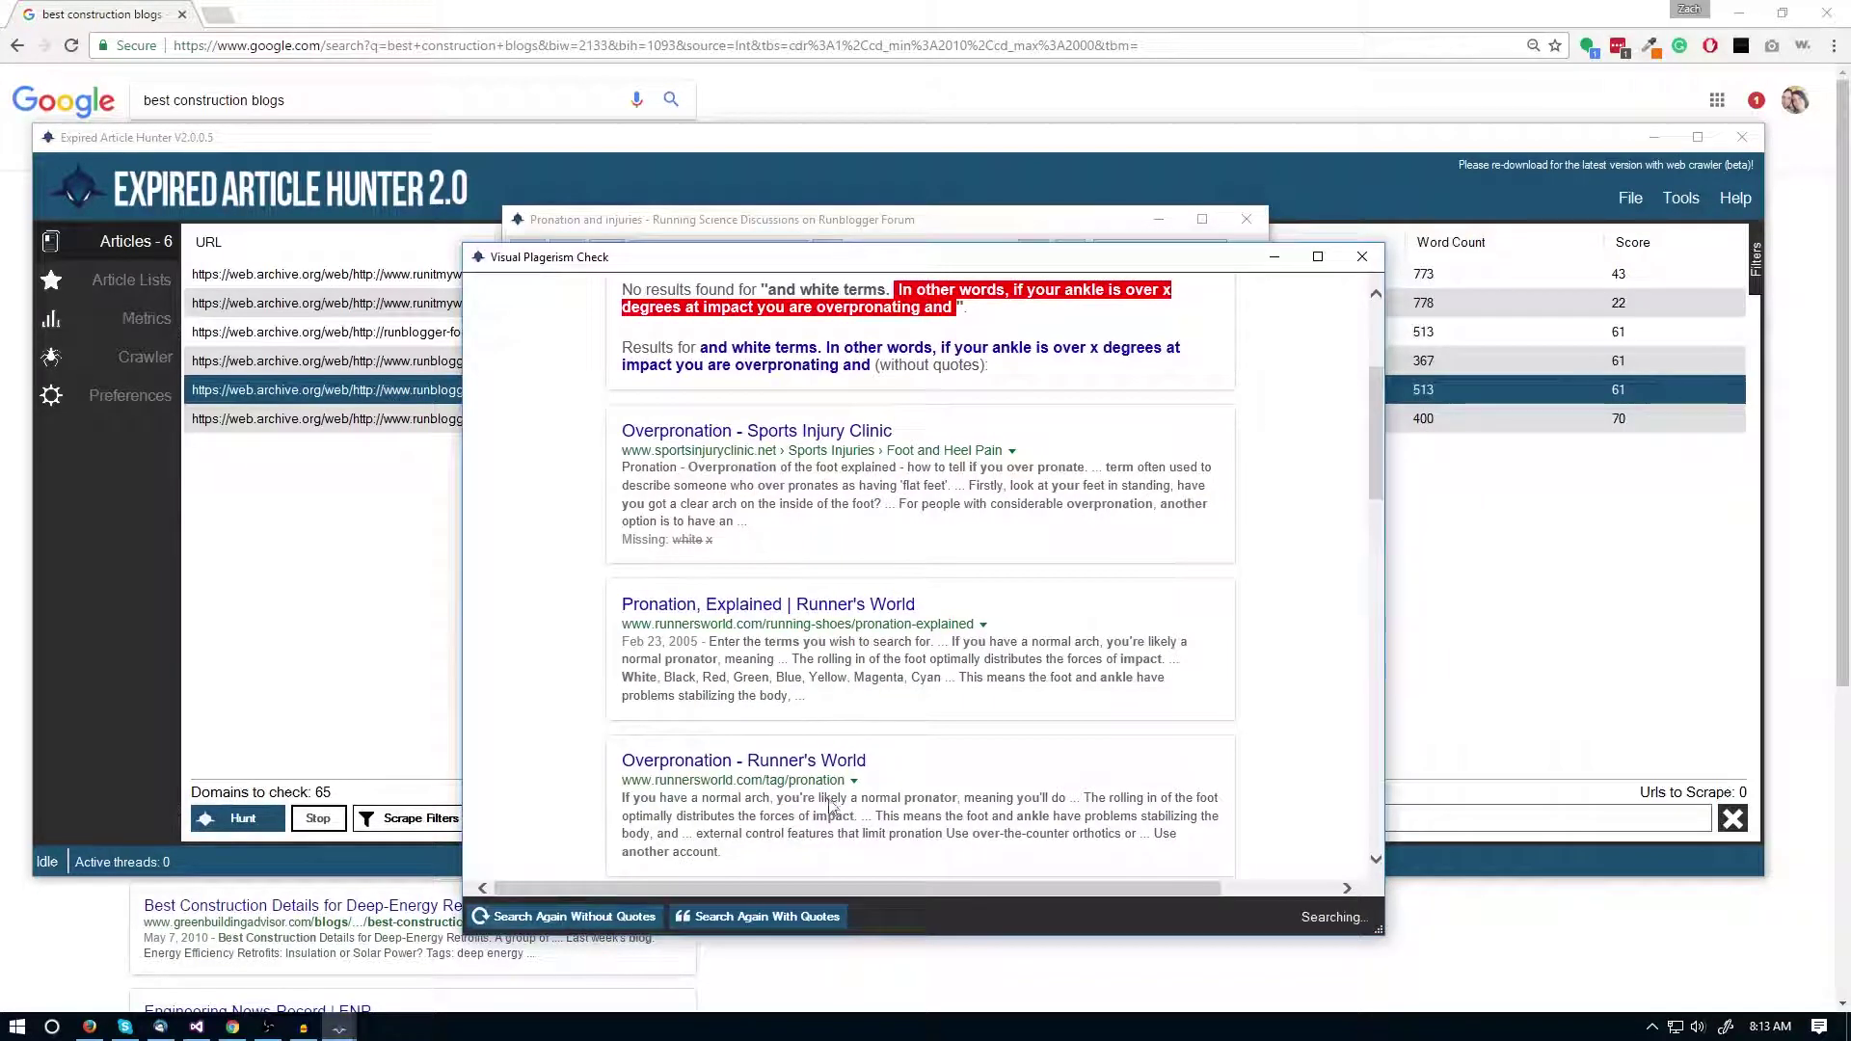
{"action": "scroll", "coordinate": [646, 579], "scroll_direction": "up", "scroll_amount": 8}
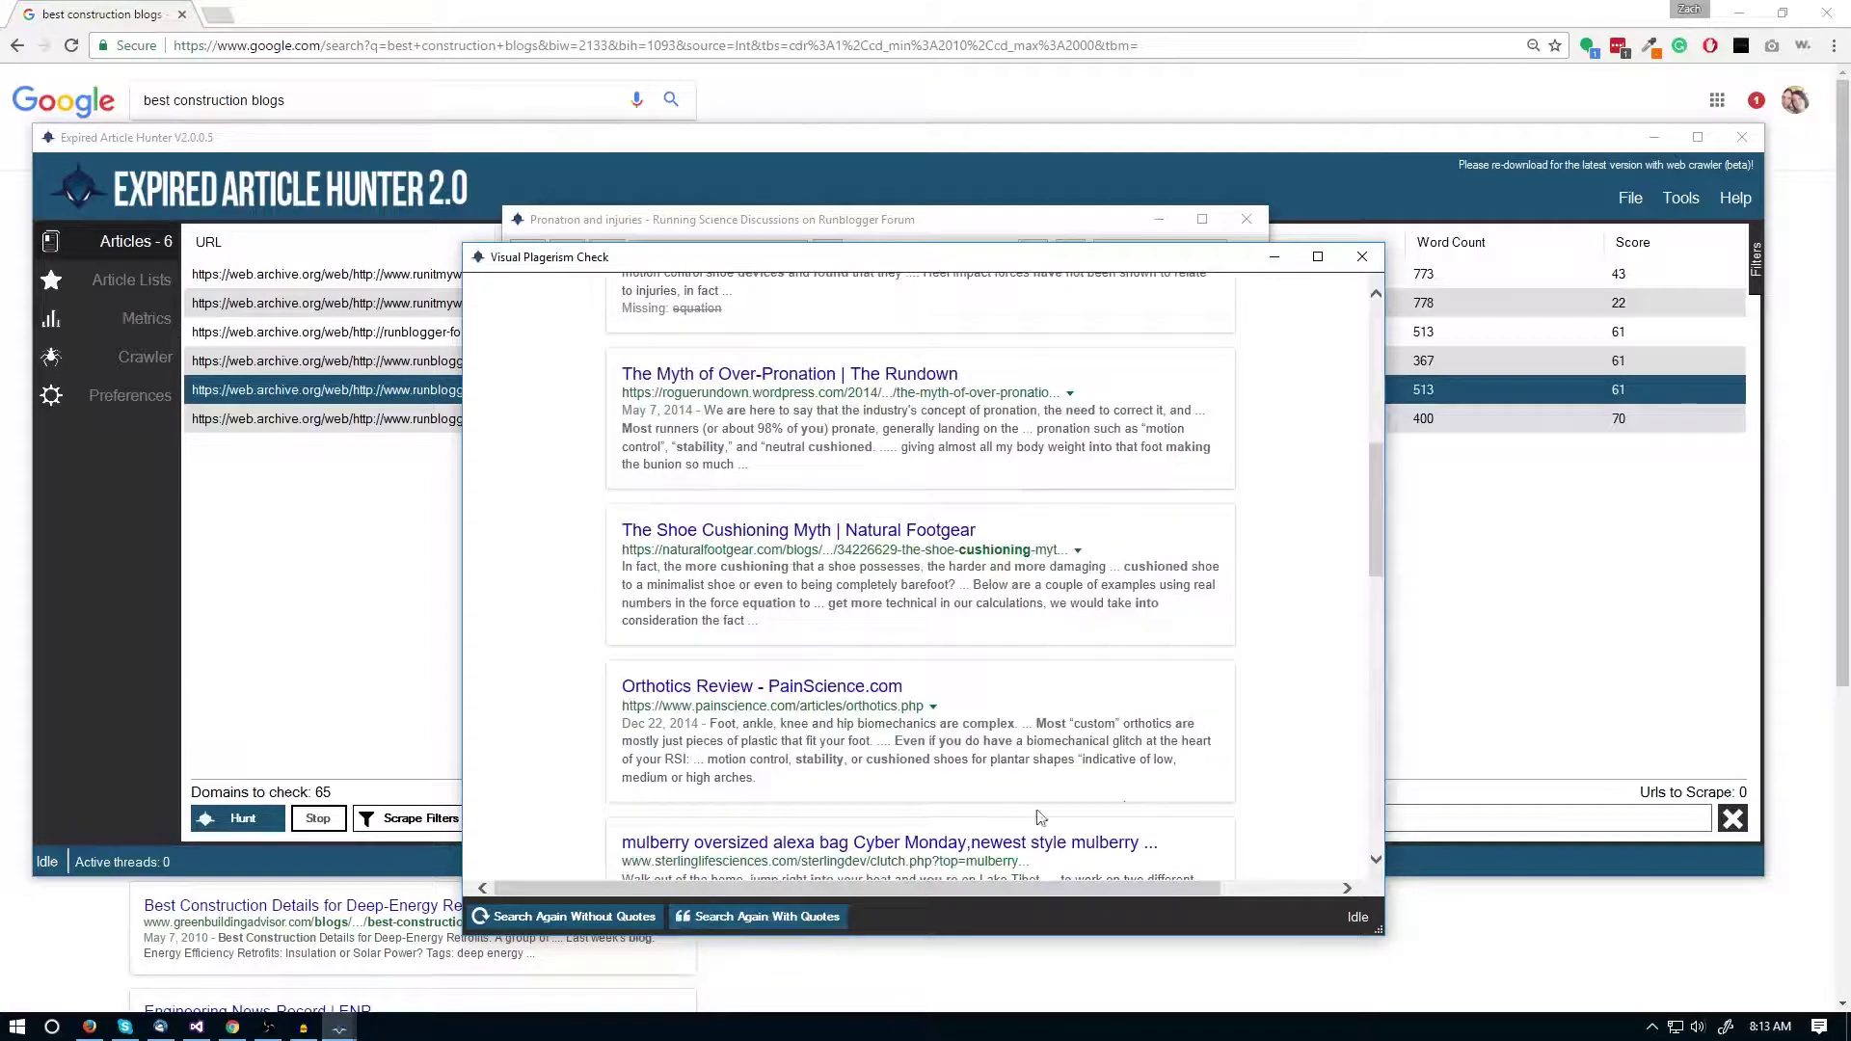
{"action": "scroll", "coordinate": [1040, 818], "scroll_direction": "up", "scroll_amount": 5}
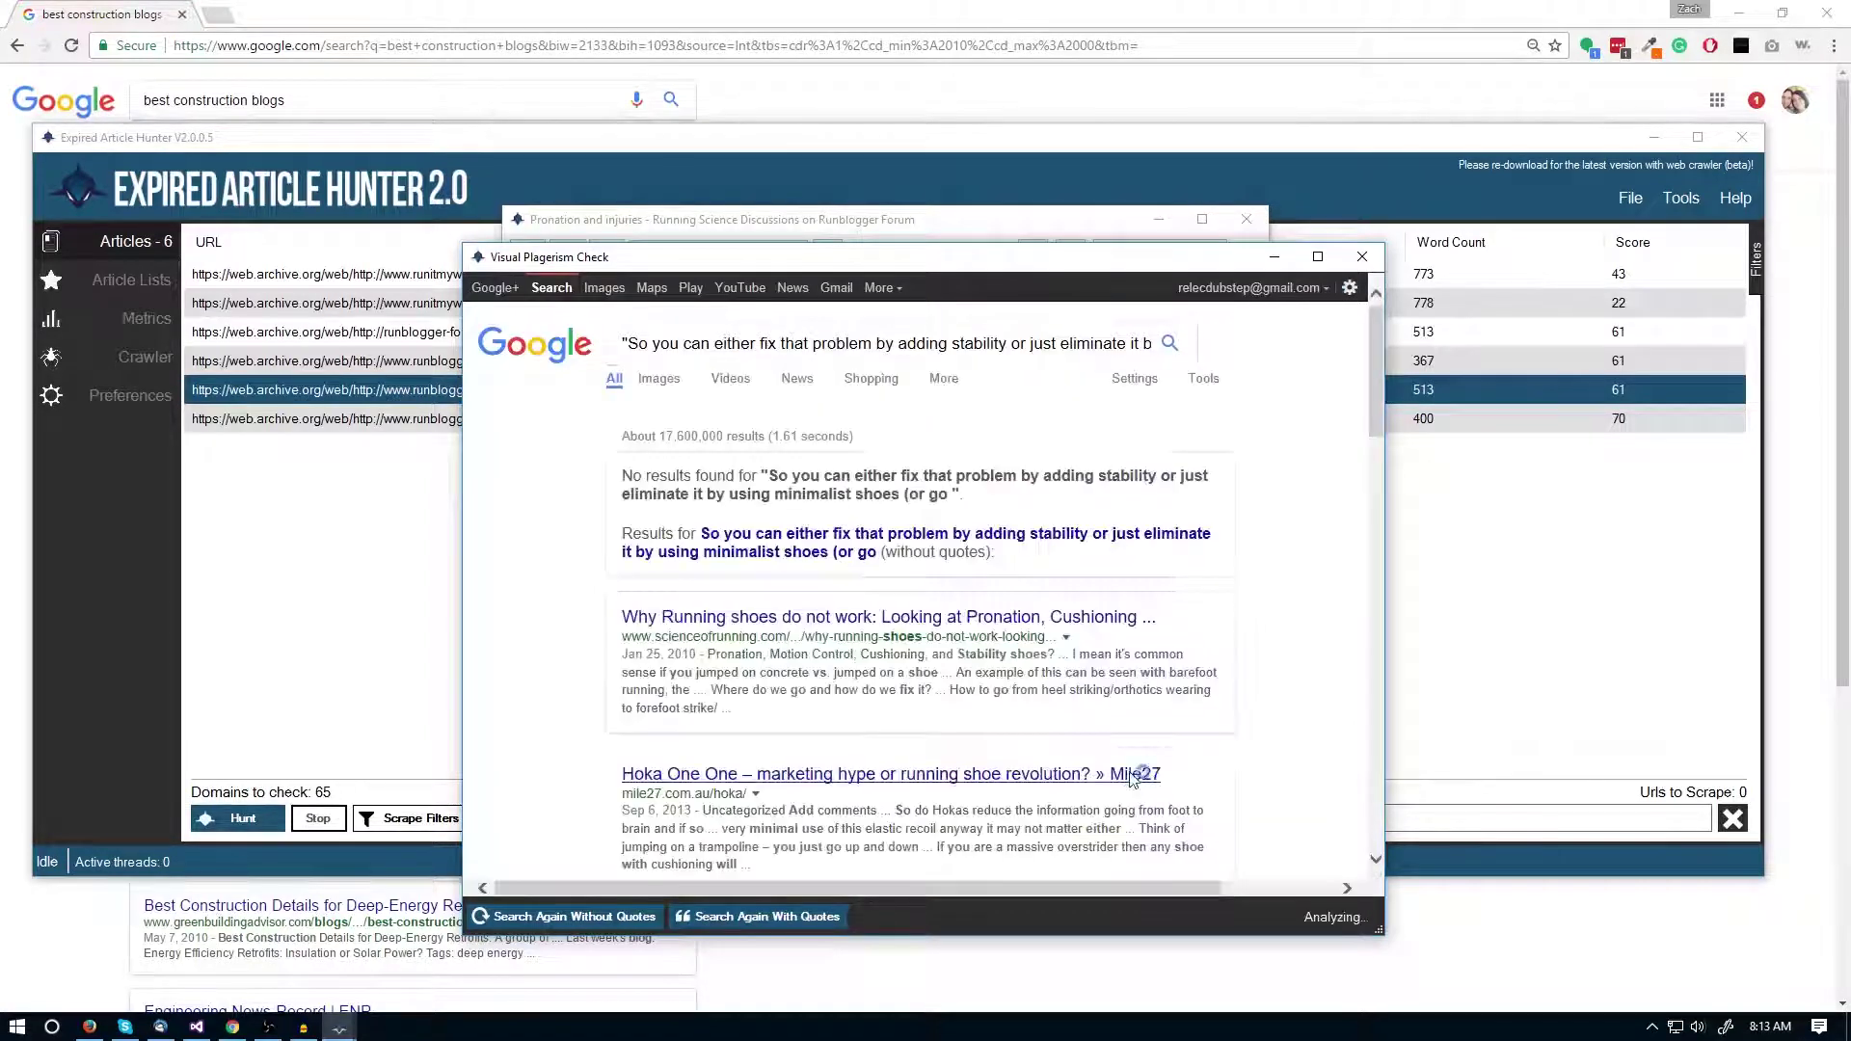
{"action": "scroll", "coordinate": [1104, 753], "scroll_direction": "down", "scroll_amount": 5}
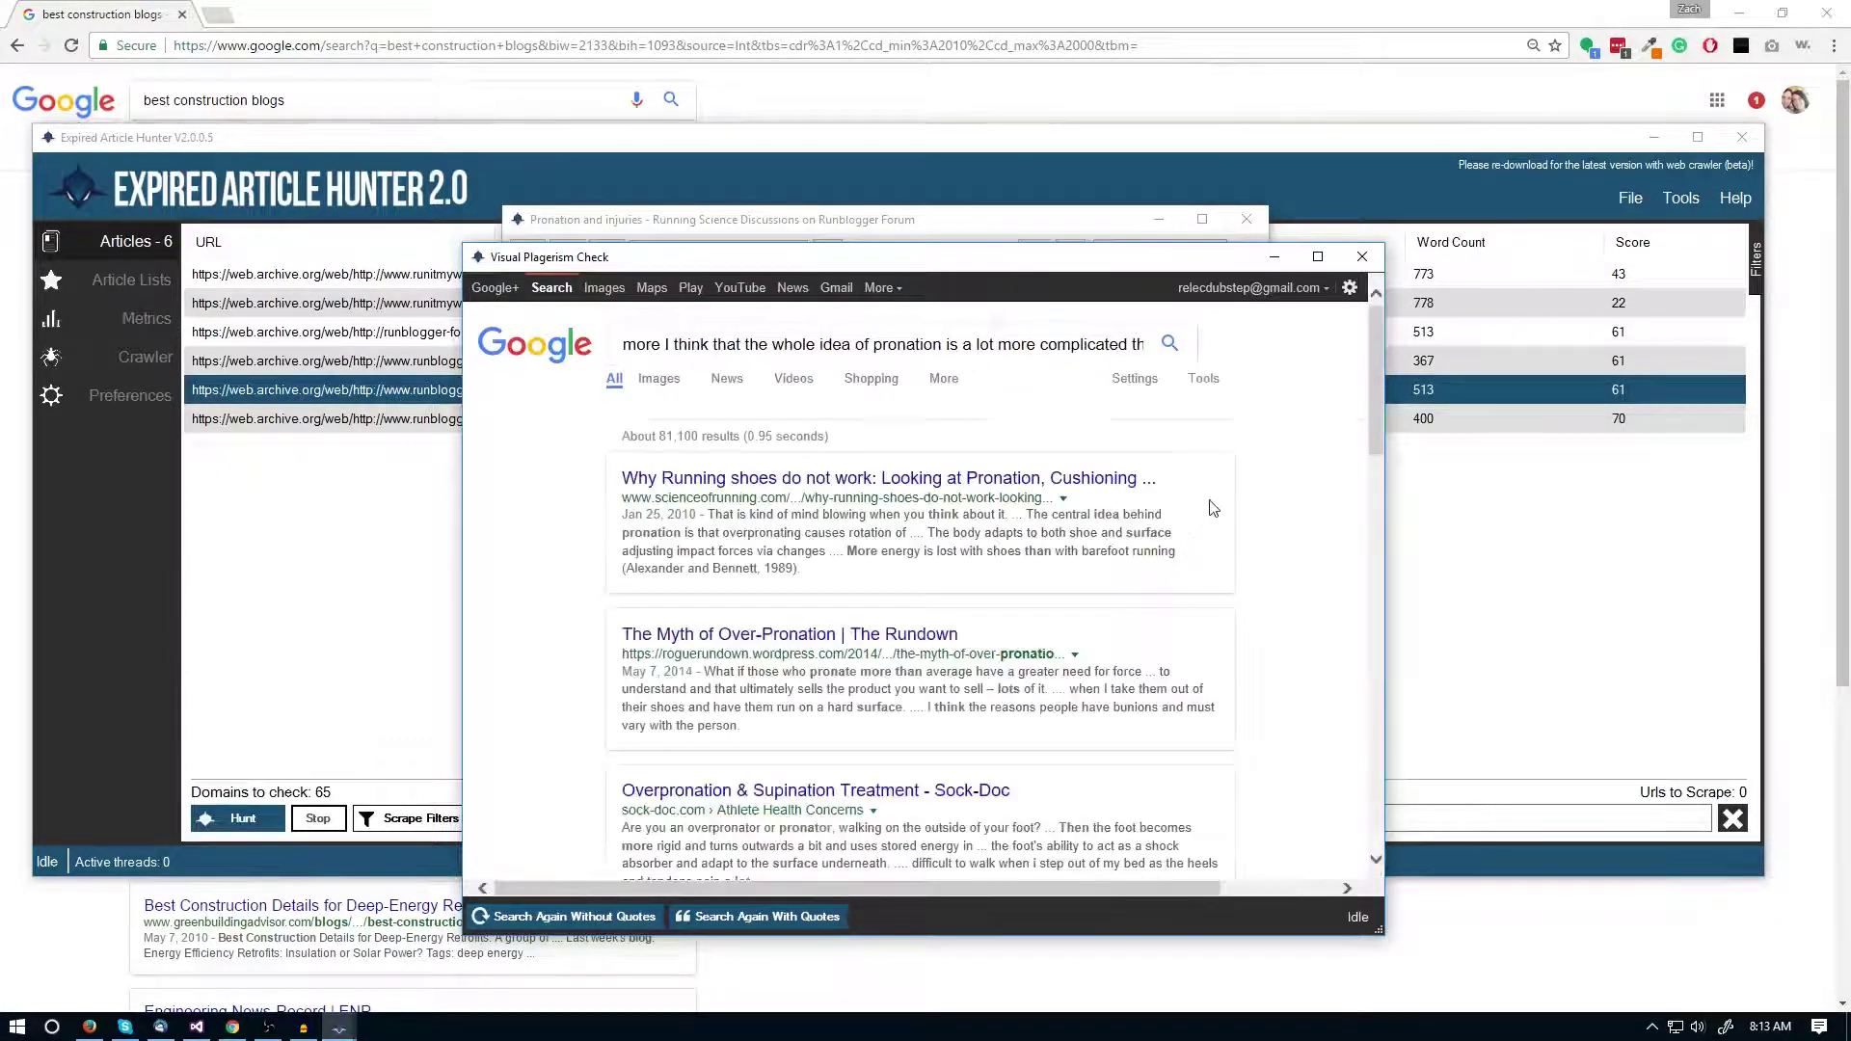
{"action": "left_click", "coordinate": [1362, 257]}
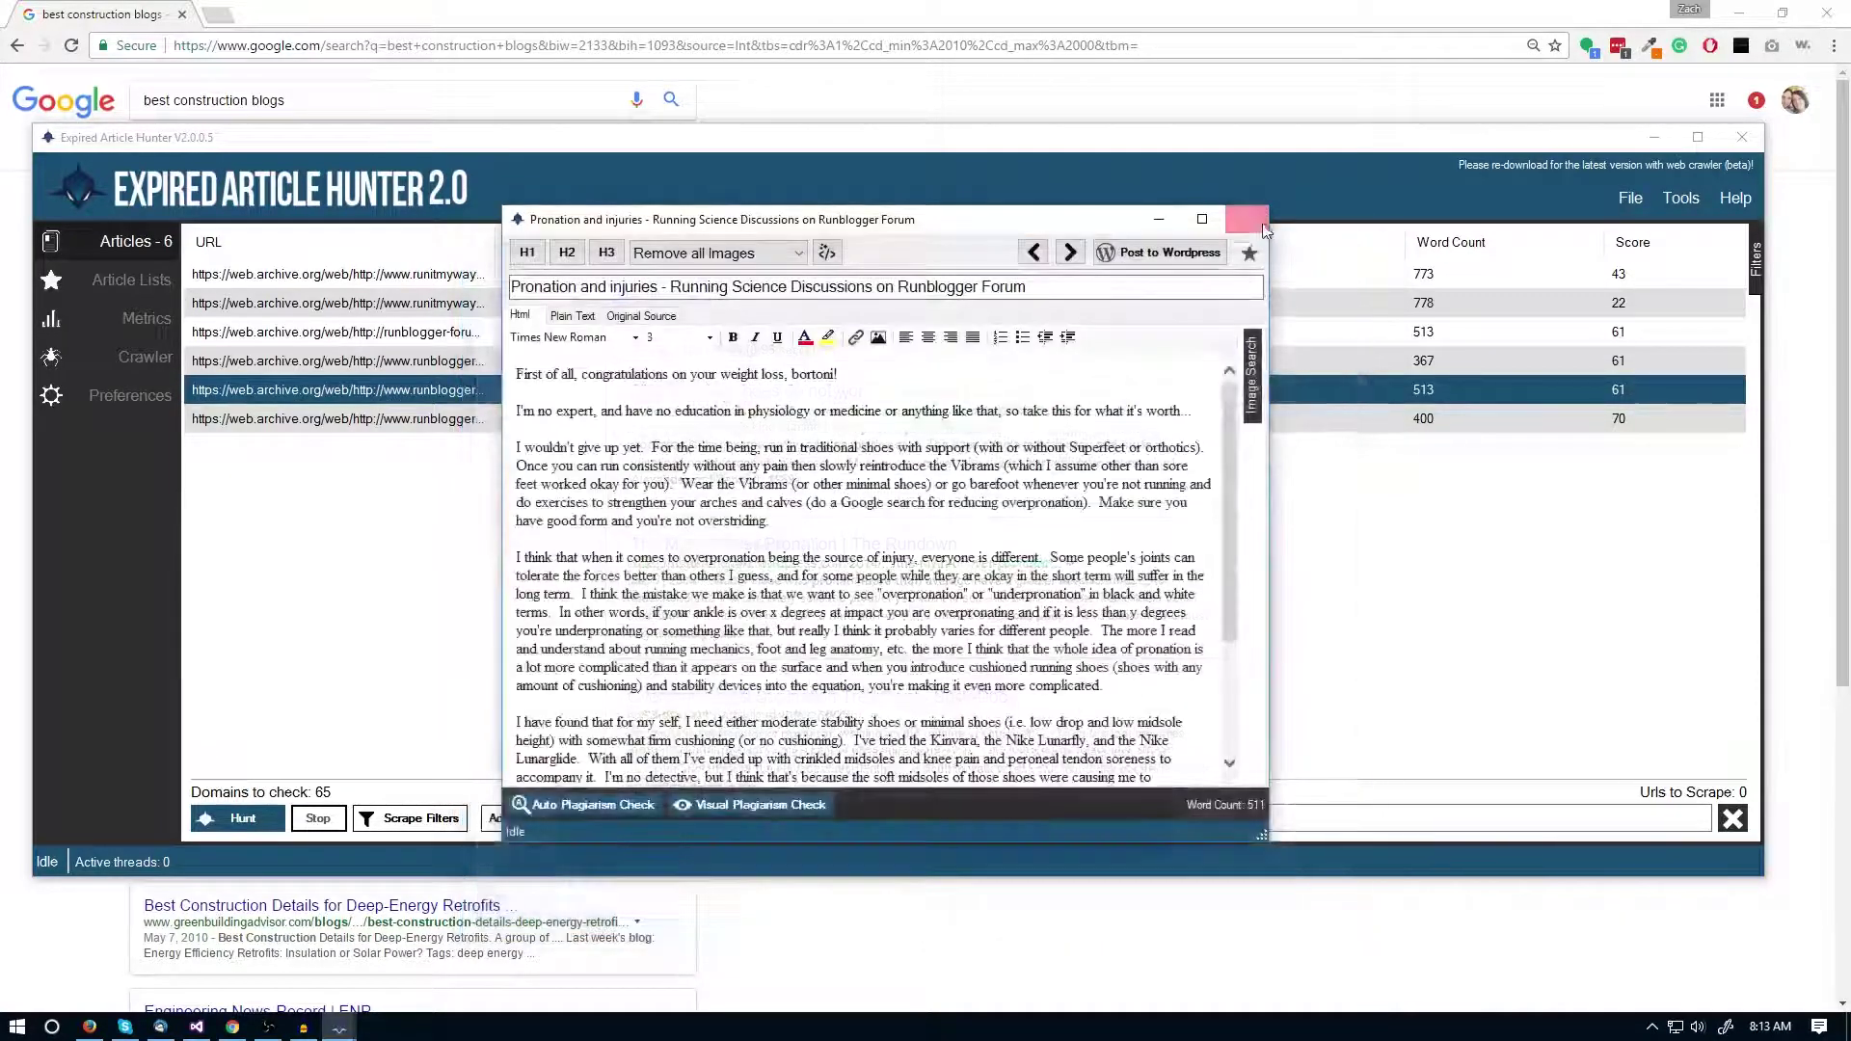
{"action": "left_click", "coordinate": [1261, 224]}
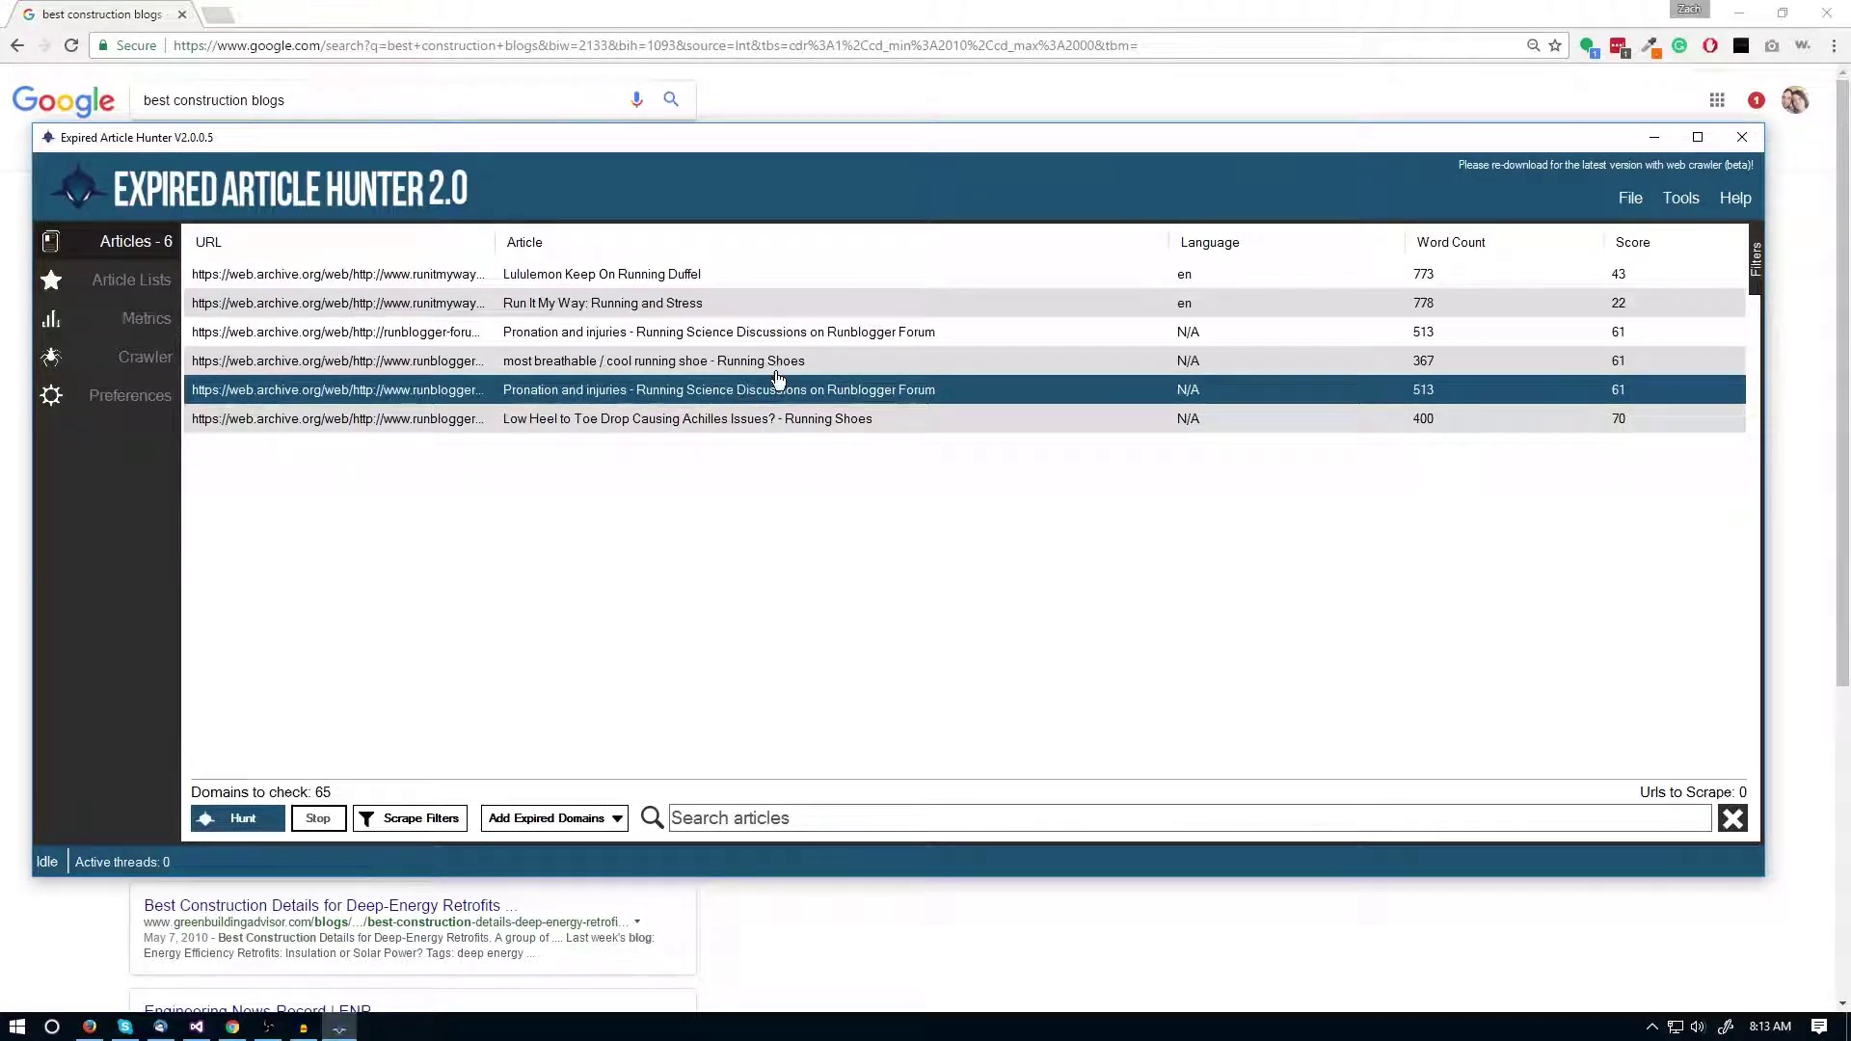
- Look through the crawler's expired domains, set the crawler's max pages to 3, and return to the scraped article list
{"action": "left_click", "coordinate": [141, 353]}
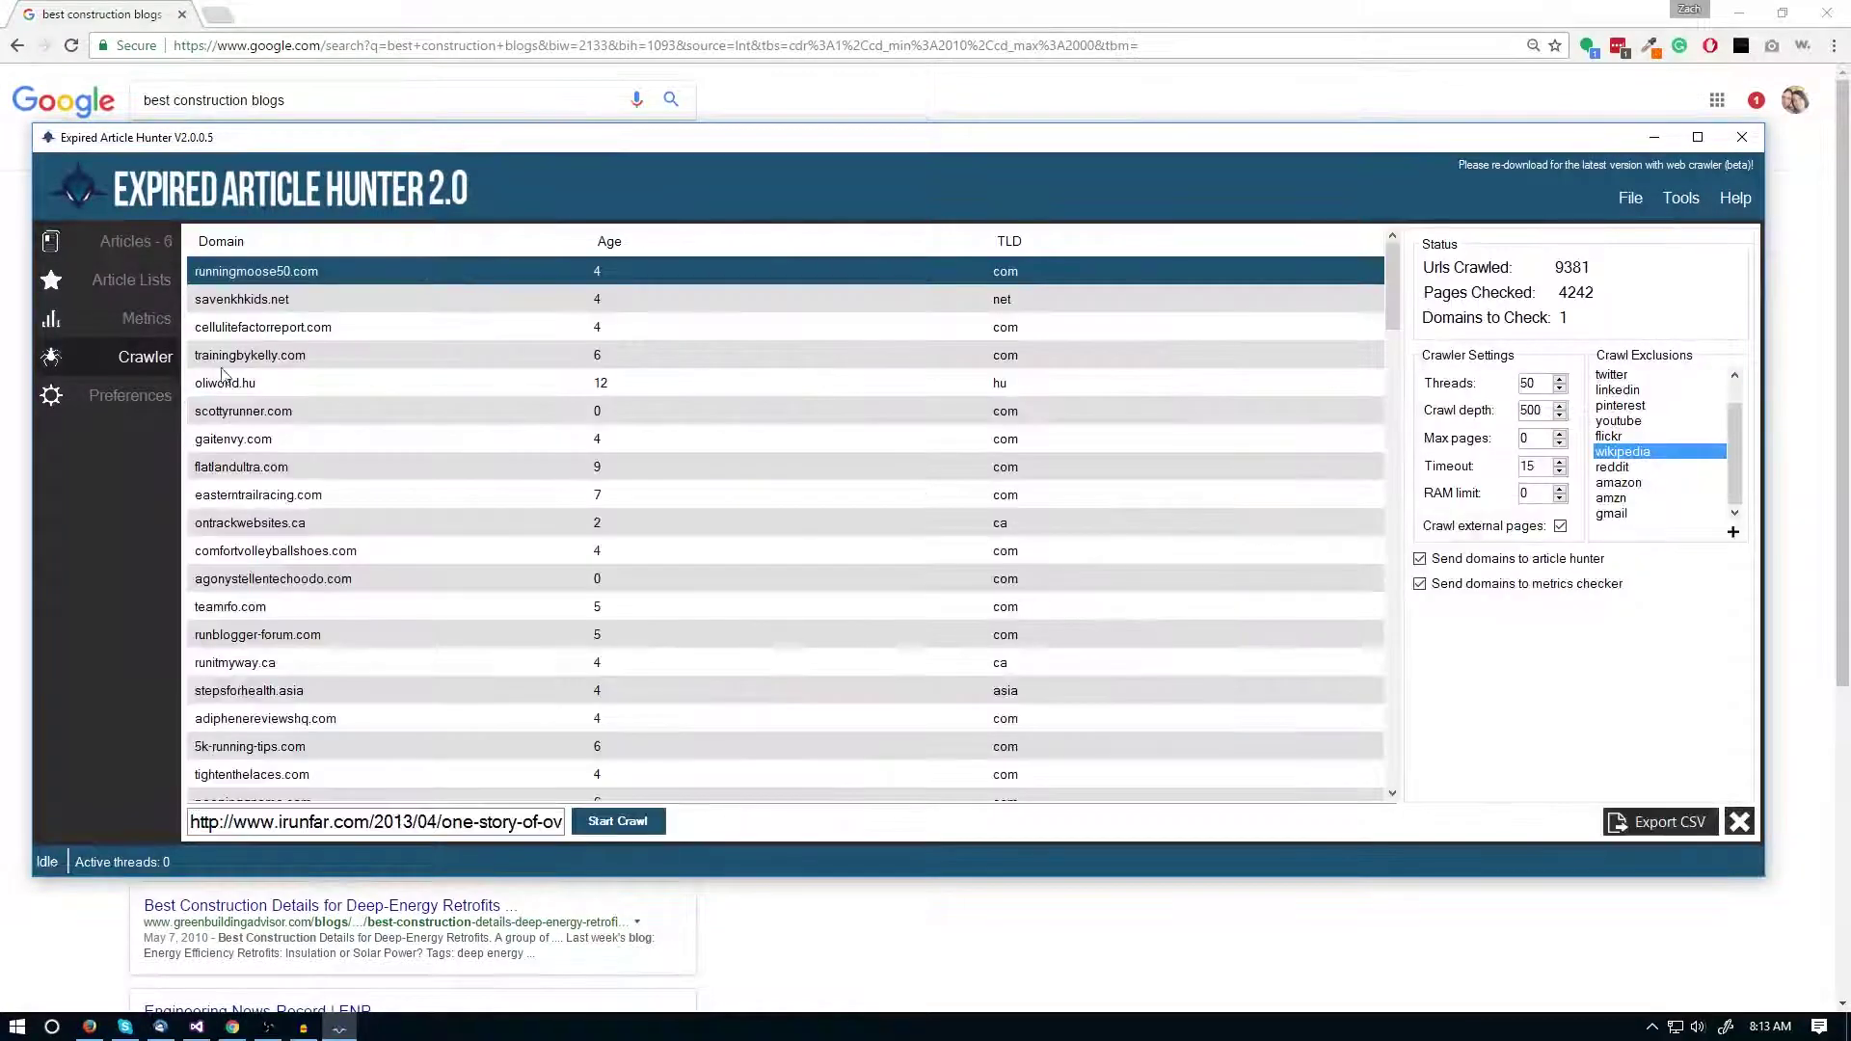
{"action": "scroll", "coordinate": [969, 473], "scroll_direction": "down", "scroll_amount": 15}
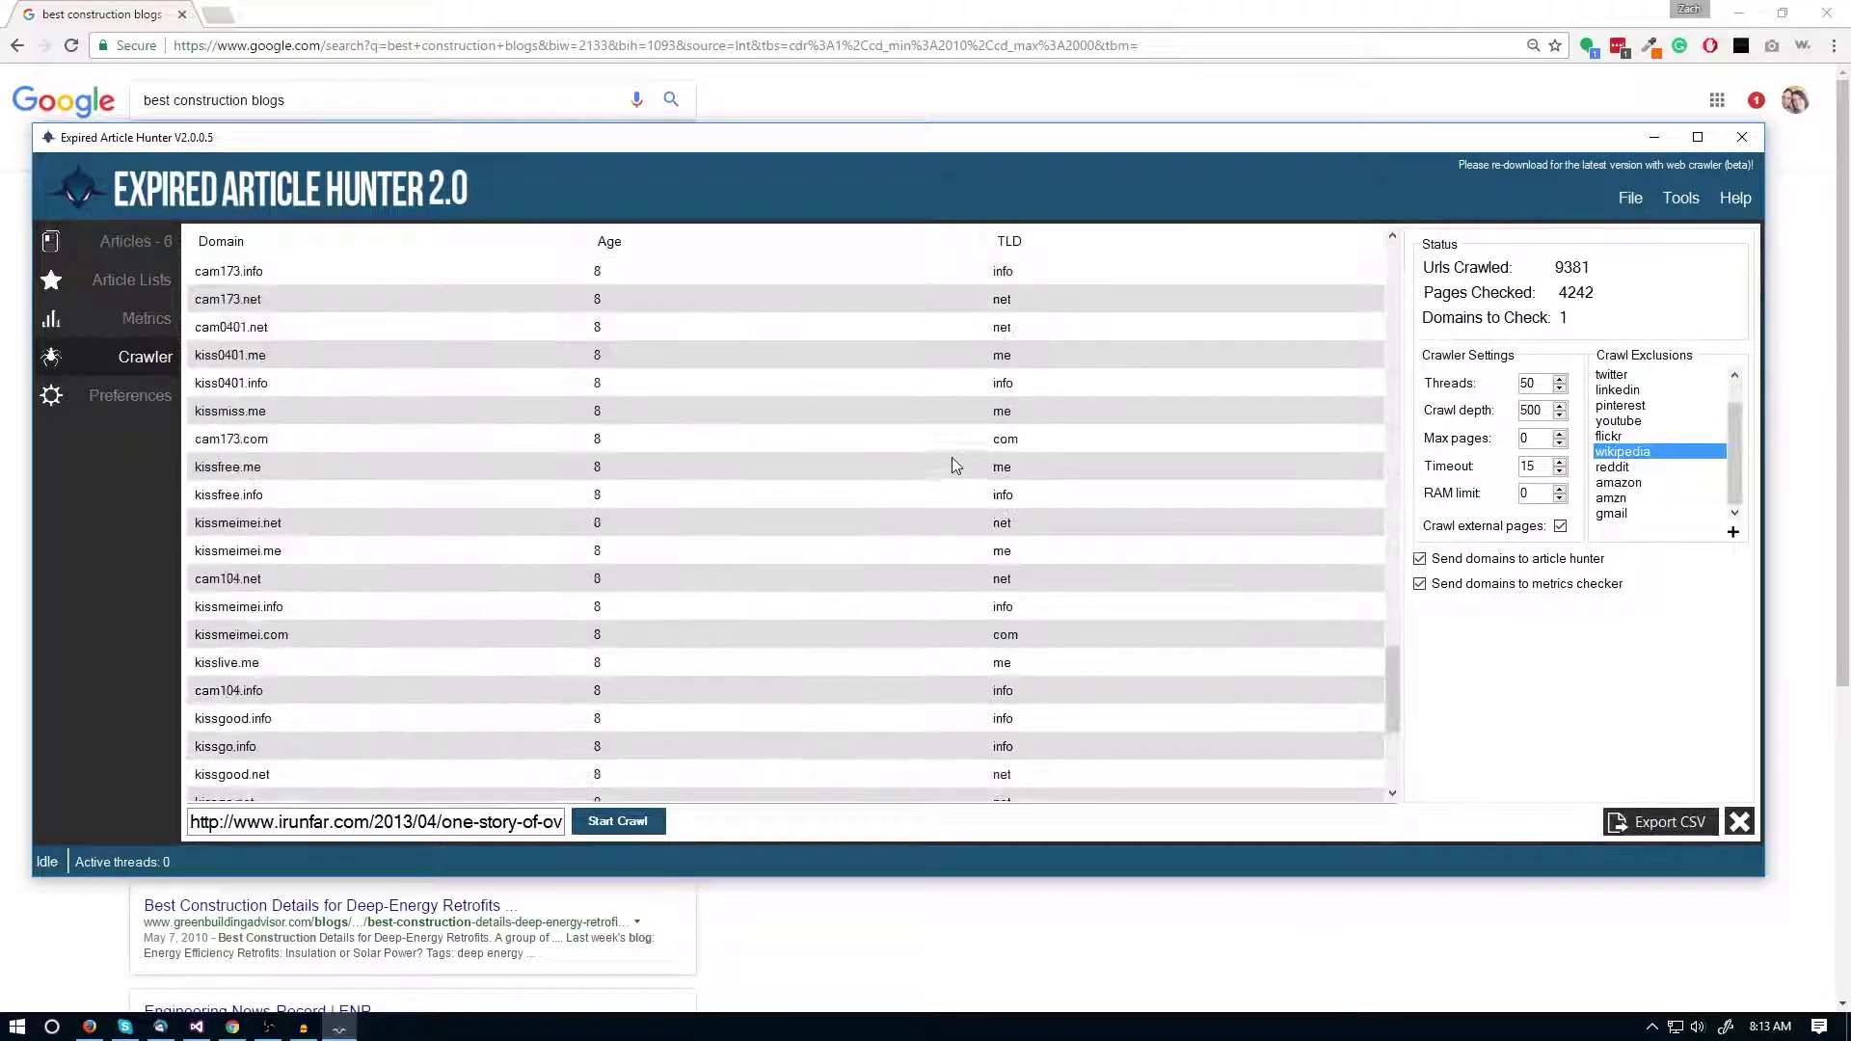
{"action": "scroll", "coordinate": [950, 458], "scroll_direction": "up", "scroll_amount": 10}
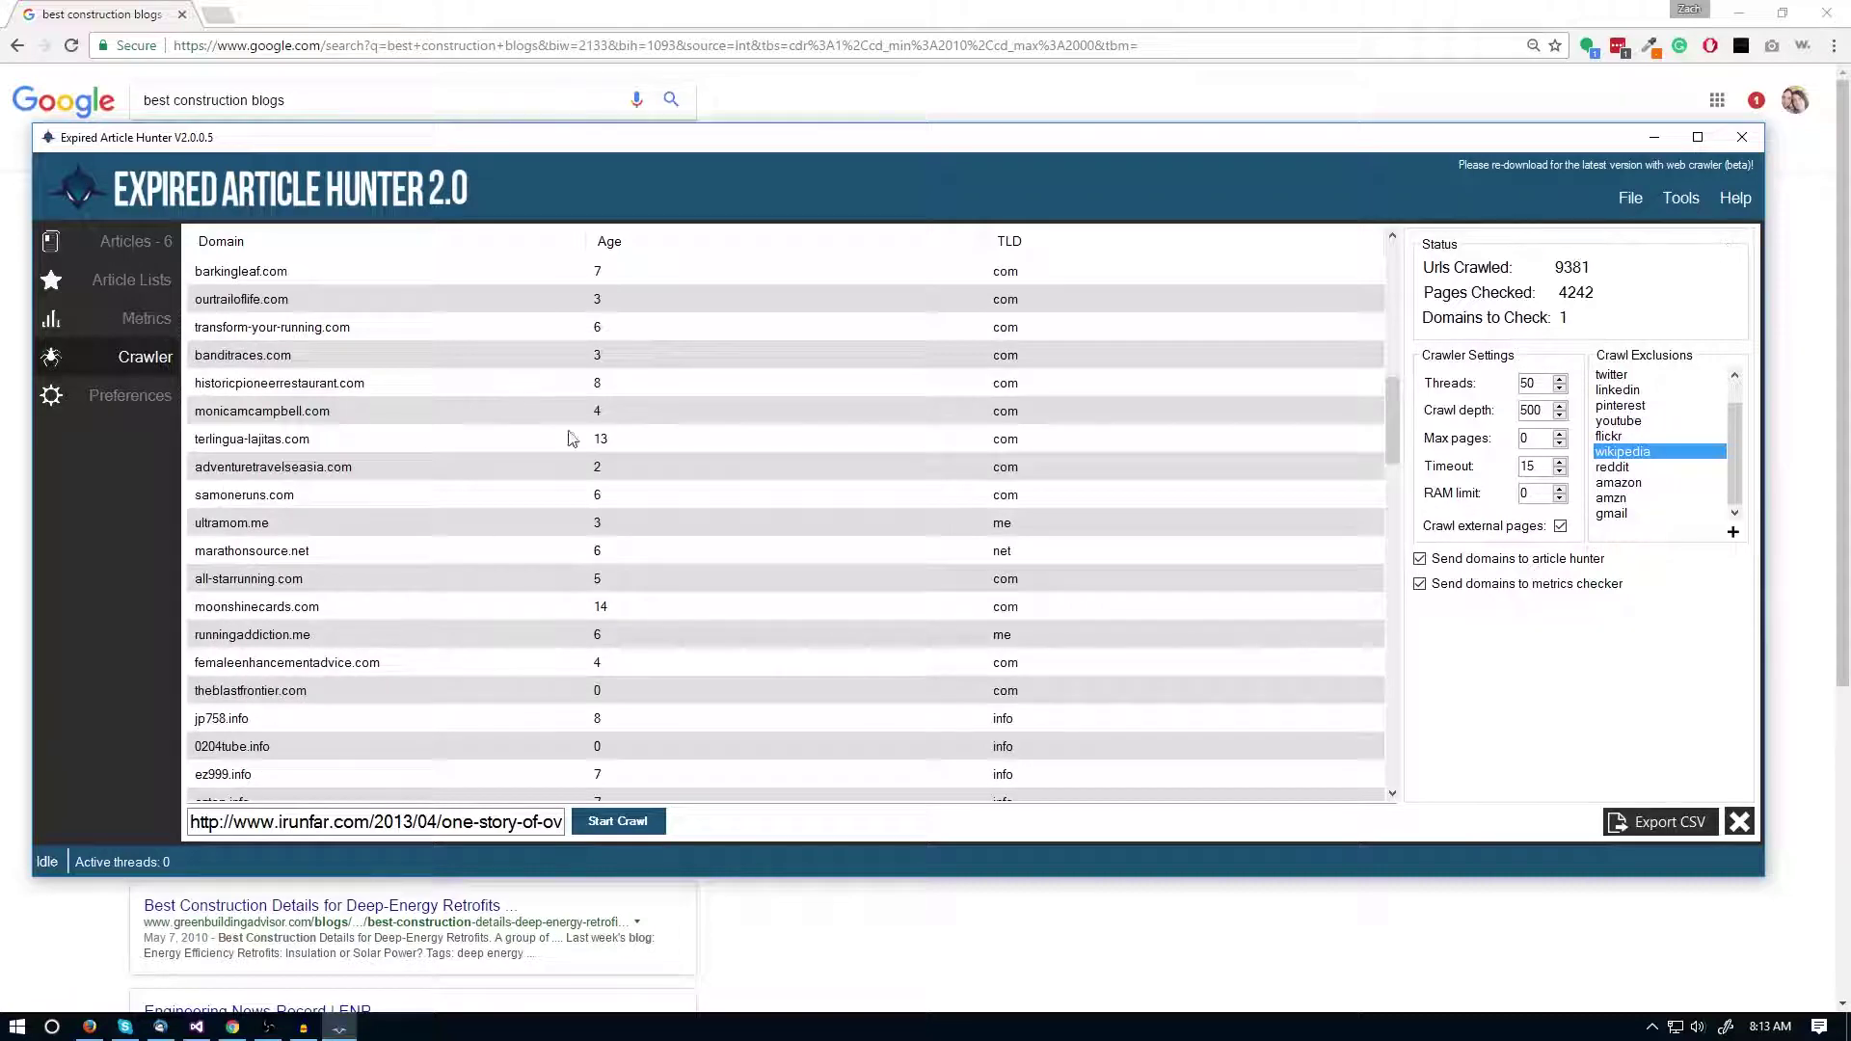
{"action": "scroll", "coordinate": [1021, 465], "scroll_direction": "up", "scroll_amount": 1}
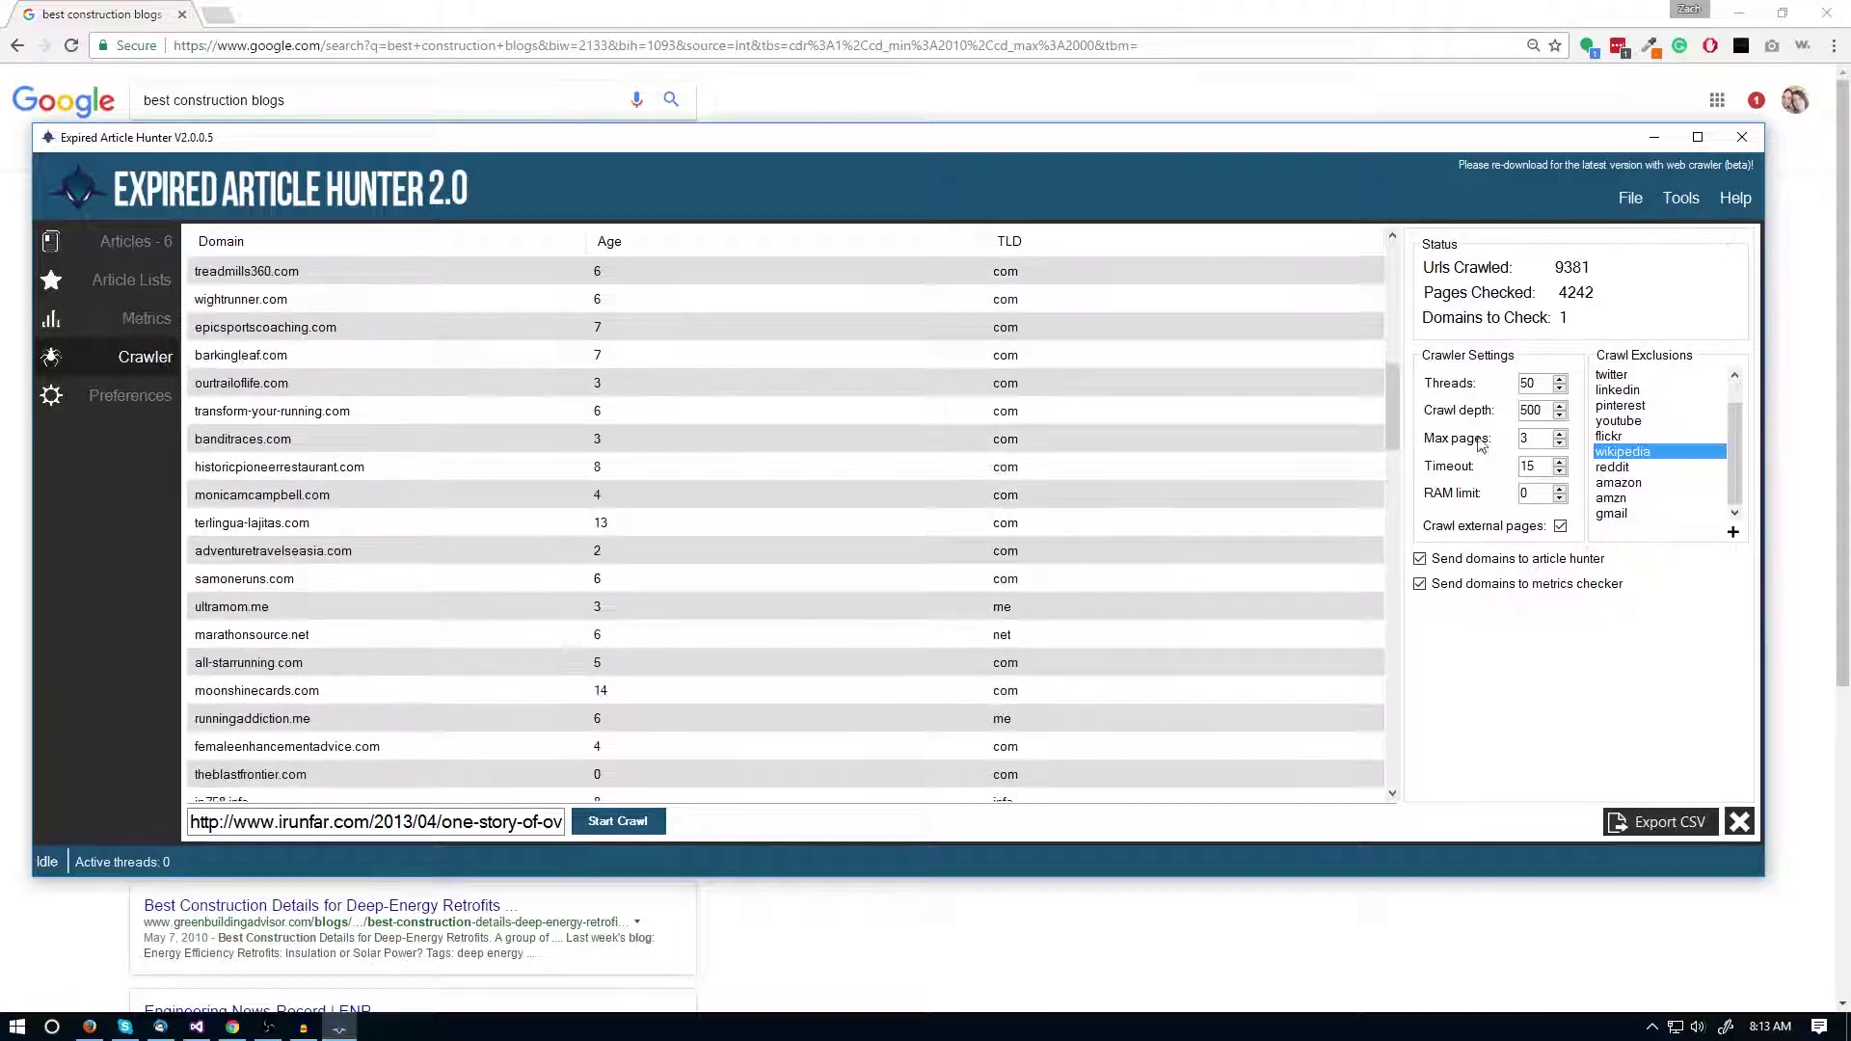
{"action": "left_click", "coordinate": [94, 316]}
{"action": "left_click", "coordinate": [129, 243]}
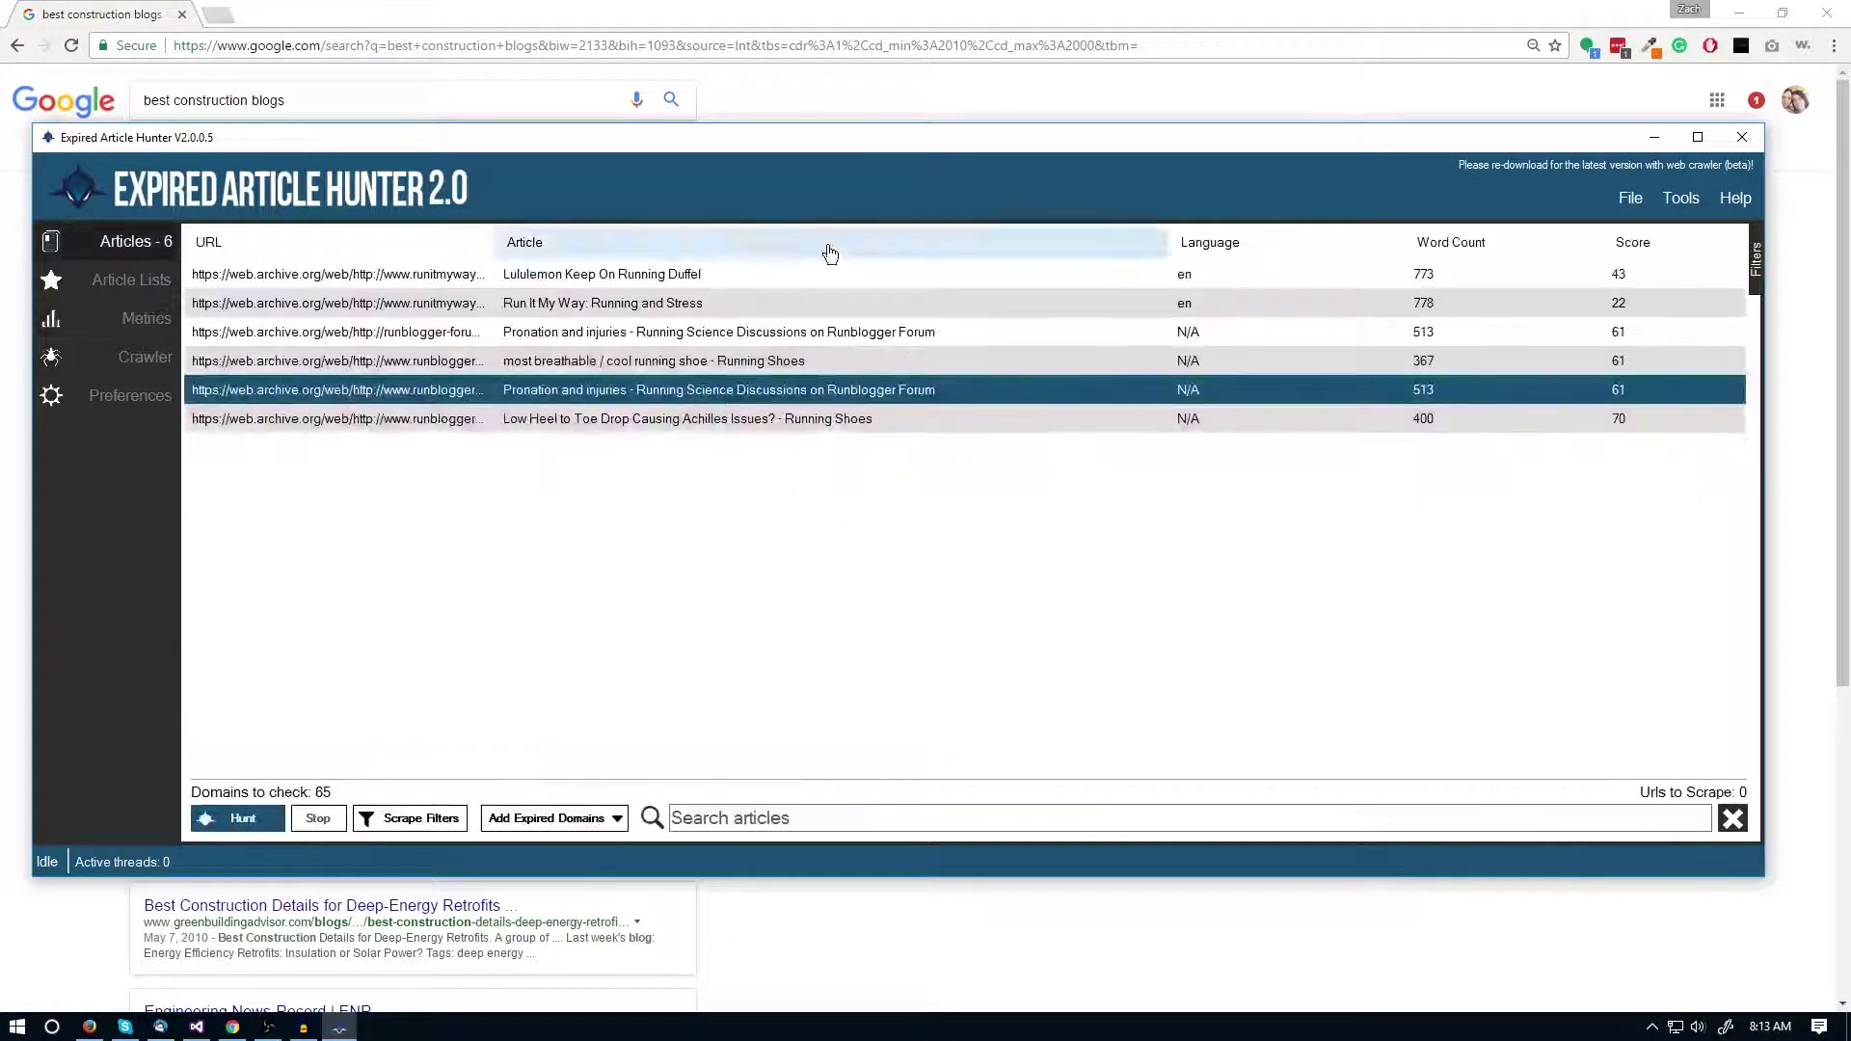